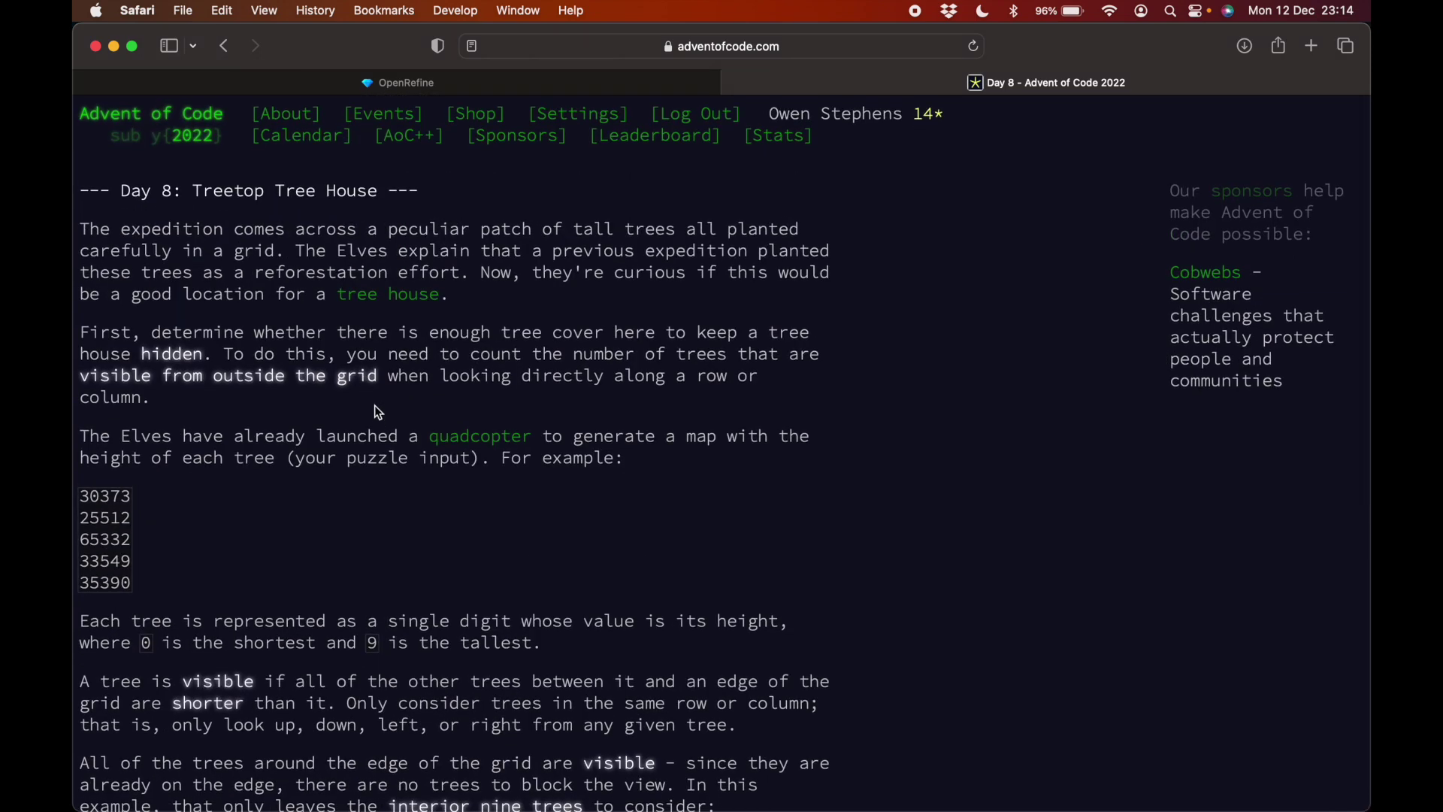
Read the Day 8 puzzle description, examining the example tree-height grid and the rules for which trees are visible.
{"action": "scroll", "coordinate": [376, 413], "scroll_direction": "down", "scroll_amount": 3}
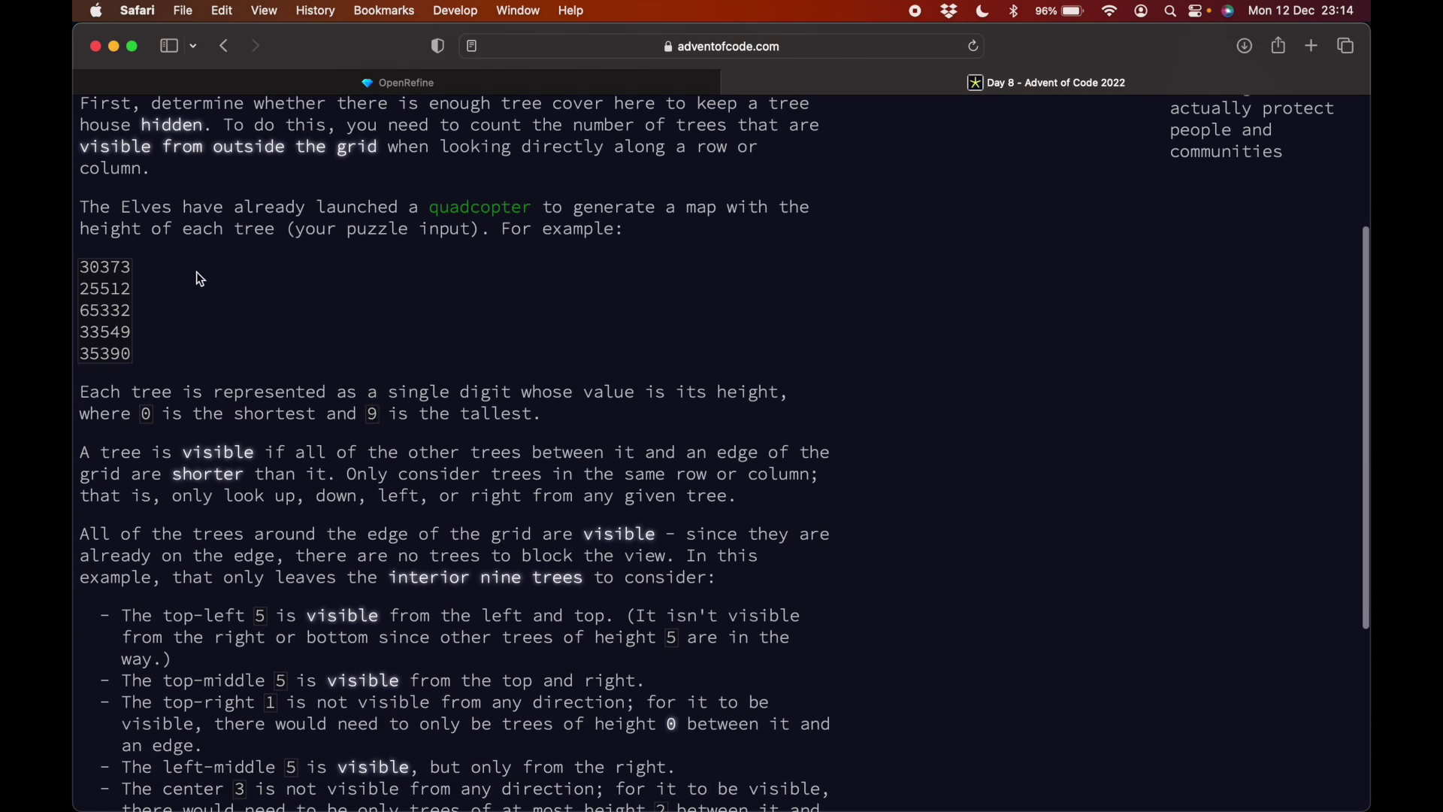
{"action": "scroll", "coordinate": [196, 301], "scroll_direction": "down", "scroll_amount": 1}
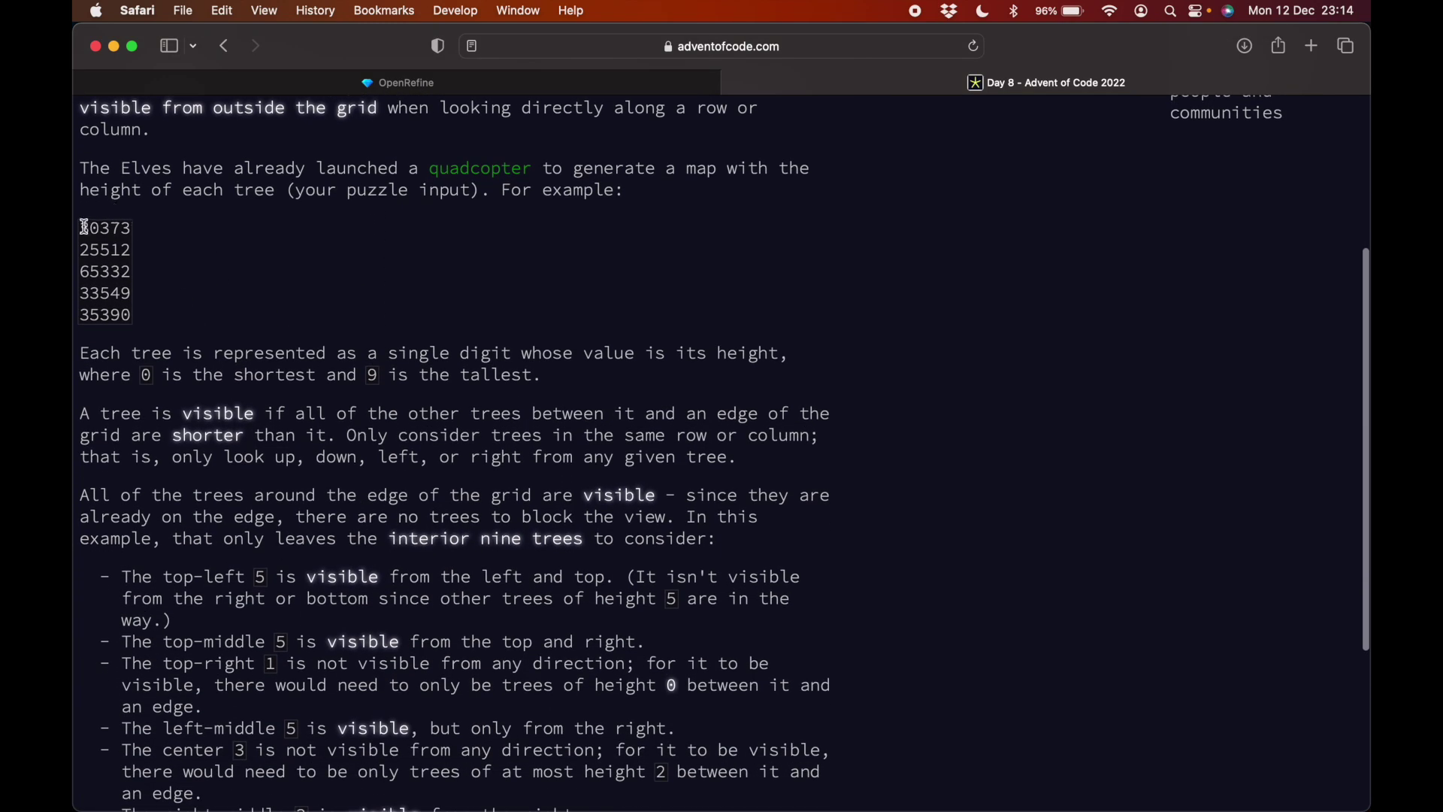
{"action": "left_click_drag", "start_coordinate": [80, 226], "coordinate": [138, 311]}
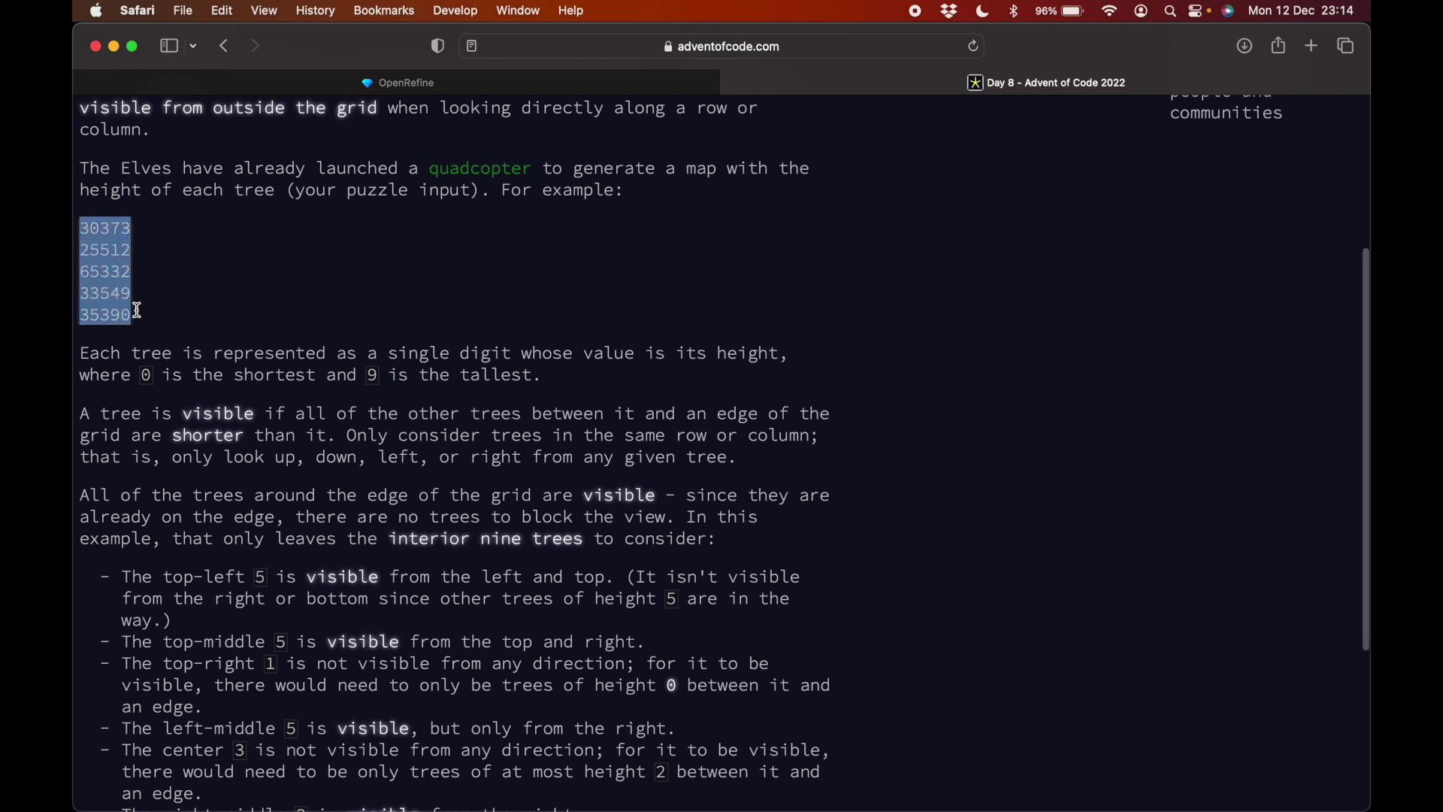
{"action": "left_click", "coordinate": [122, 257]}
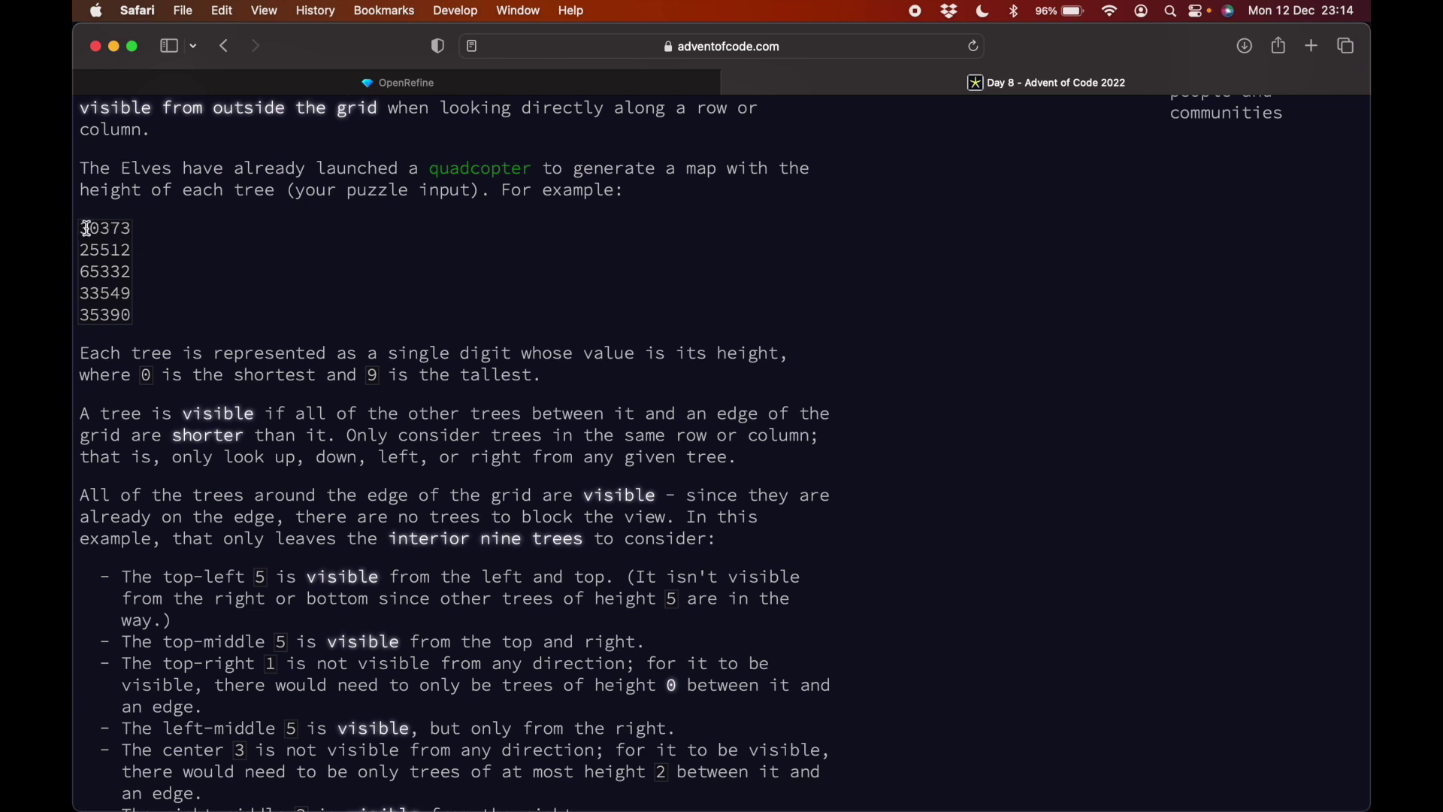
{"action": "left_click_drag", "start_coordinate": [85, 229], "coordinate": [132, 238]}
{"action": "triple_click", "coordinate": [131, 237]}
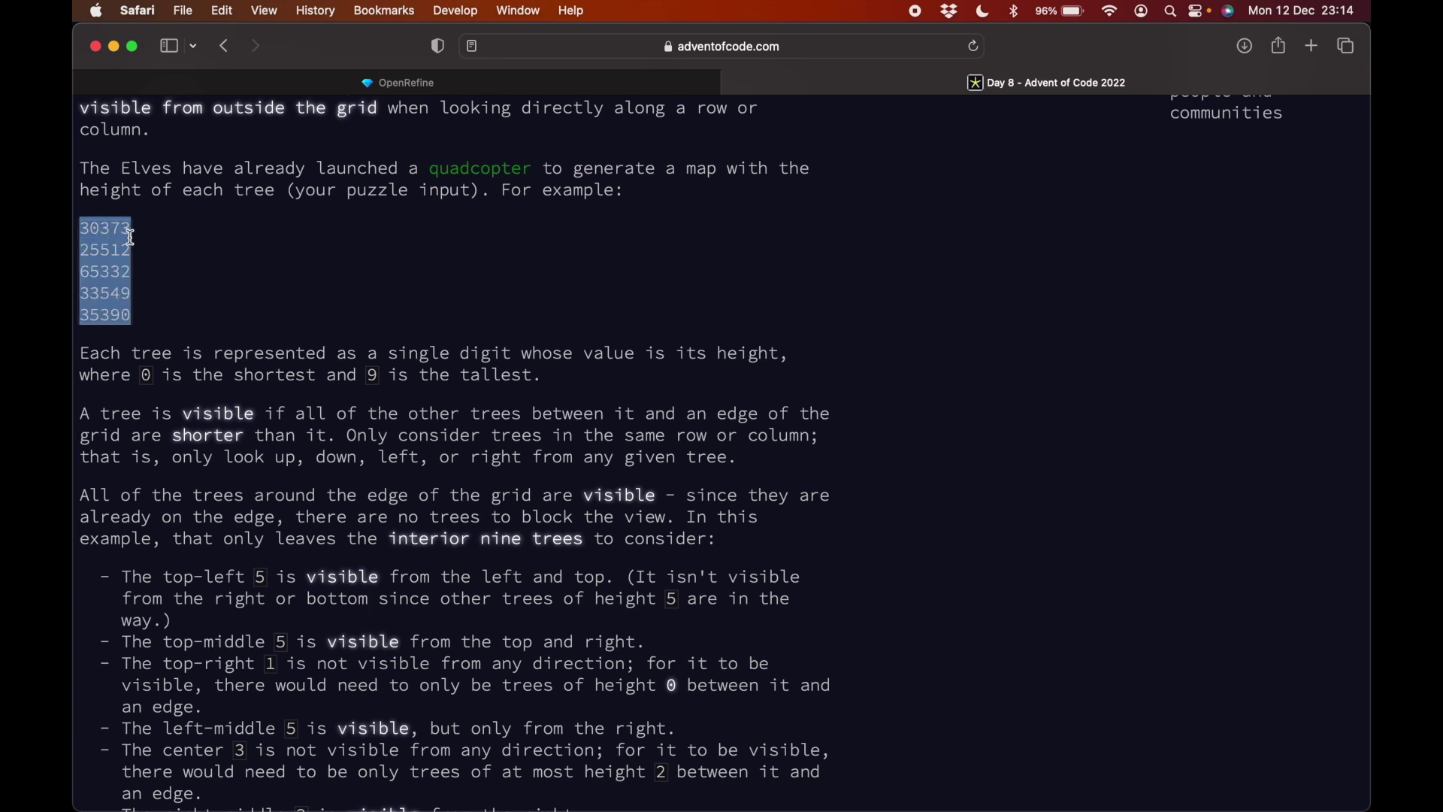
{"action": "left_click", "coordinate": [131, 238]}
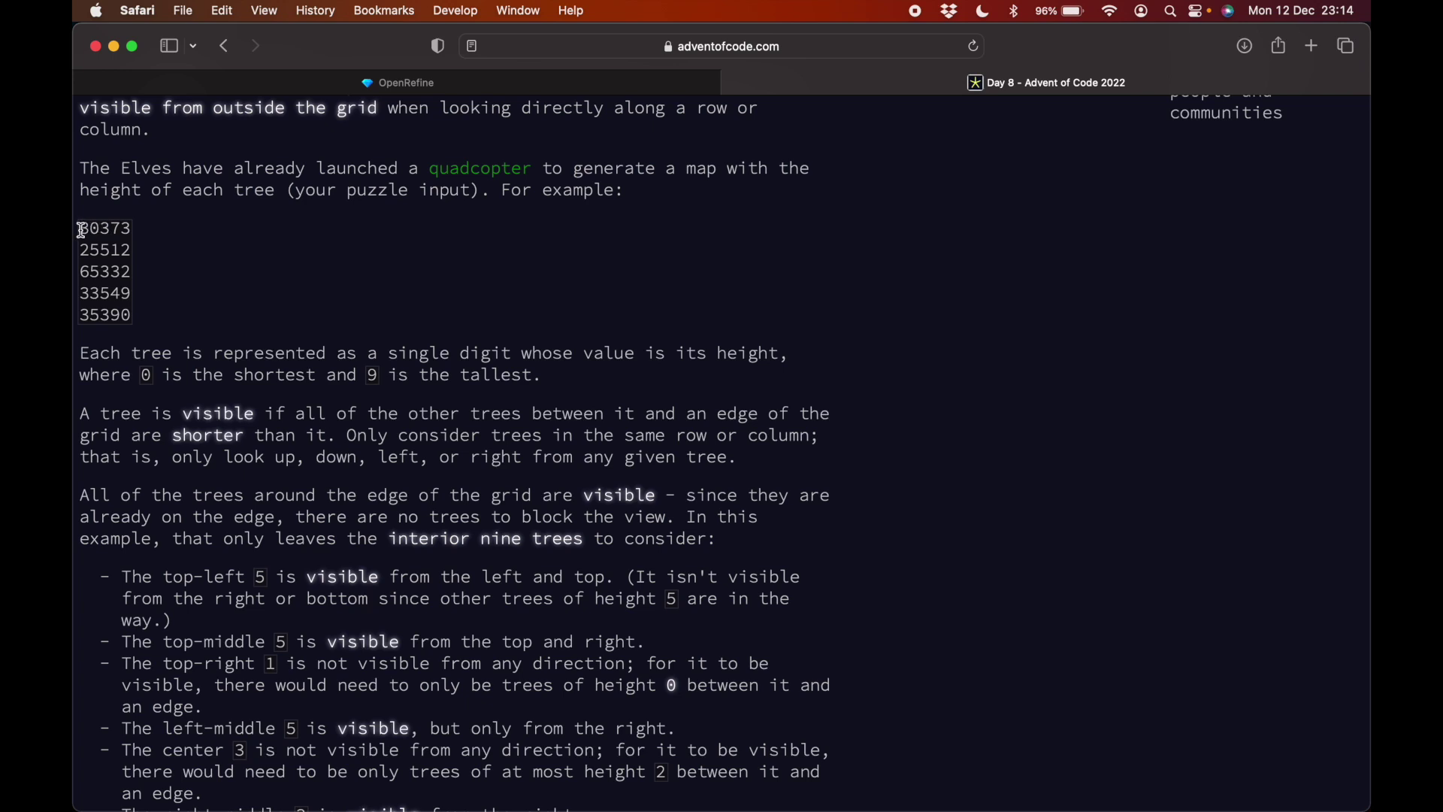
{"action": "left_click_drag", "start_coordinate": [88, 229], "coordinate": [126, 229]}
{"action": "left_click", "coordinate": [126, 229]}
{"action": "left_click_drag", "start_coordinate": [90, 251], "coordinate": [101, 252]}
{"action": "left_click", "coordinate": [94, 315]}
{"action": "left_click_drag", "start_coordinate": [94, 315], "coordinate": [98, 315]}
{"action": "left_click_drag", "start_coordinate": [100, 252], "coordinate": [107, 251]}
{"action": "left_click_drag", "start_coordinate": [93, 251], "coordinate": [98, 251]}
{"action": "scroll", "coordinate": [131, 381], "scroll_direction": "down", "scroll_amount": 5}
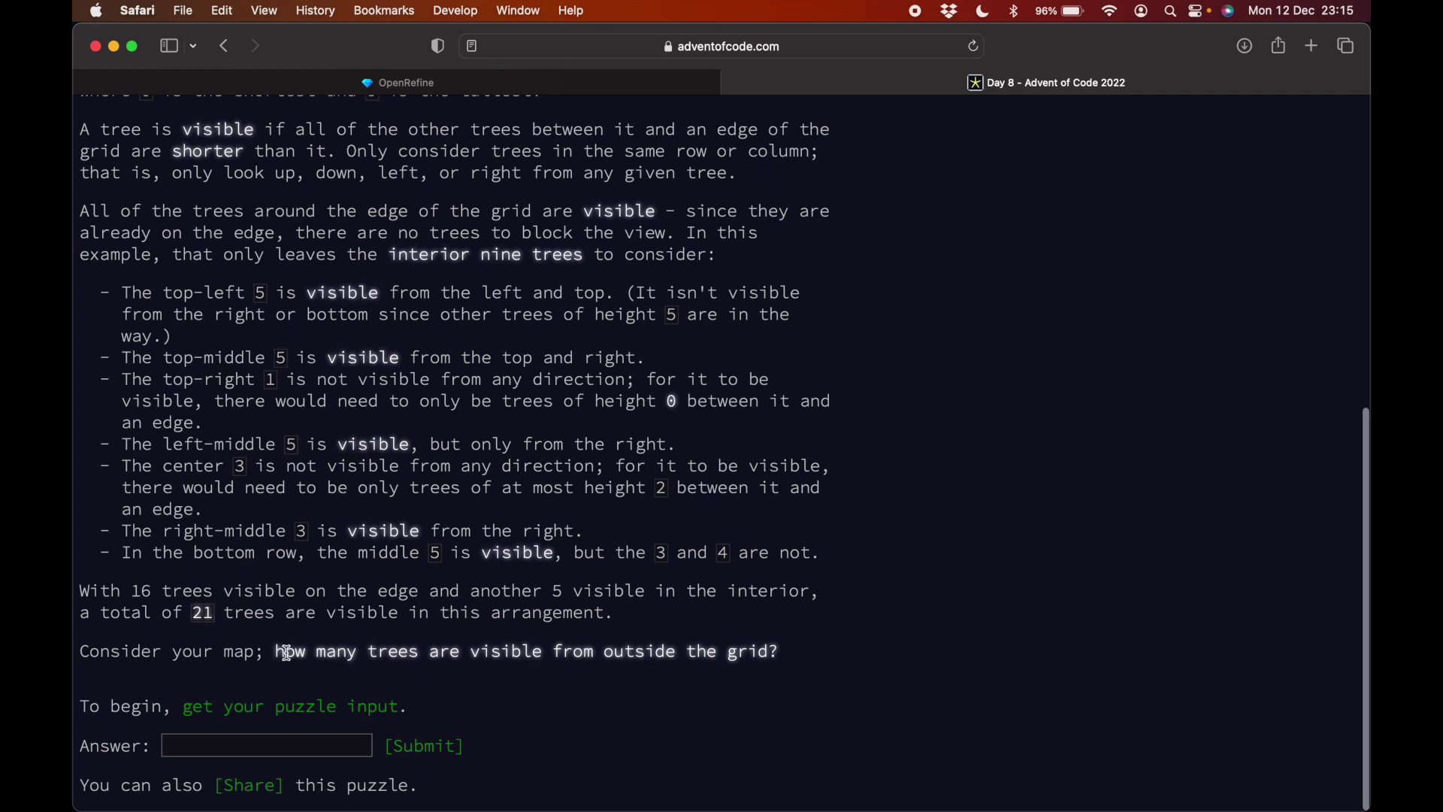
Open the puzzle input in a separate tab and look through the grid of digits.
{"action": "left_click", "coordinate": [307, 705], "text": "super"}
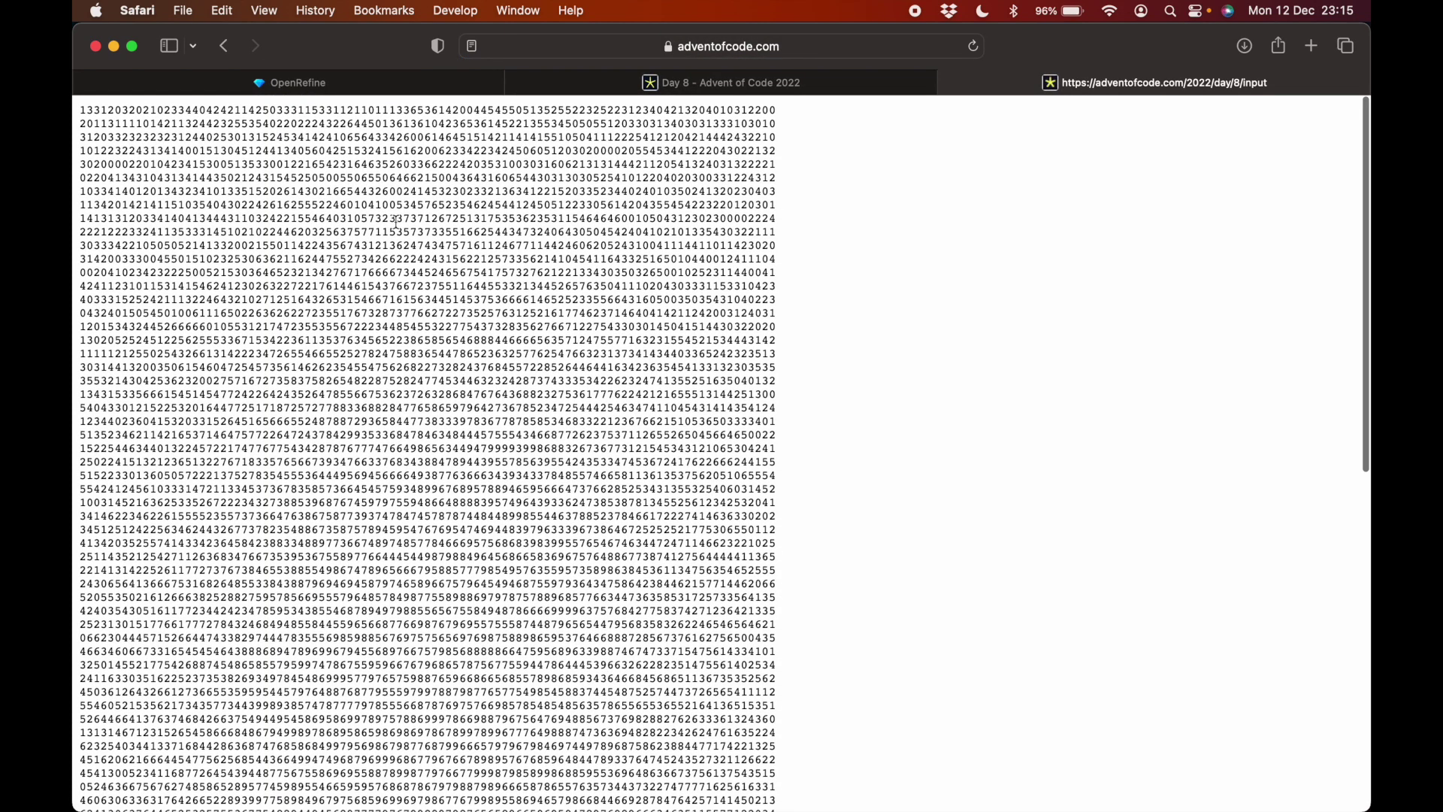
{"action": "scroll", "coordinate": [373, 450], "scroll_direction": "down", "scroll_amount": 10}
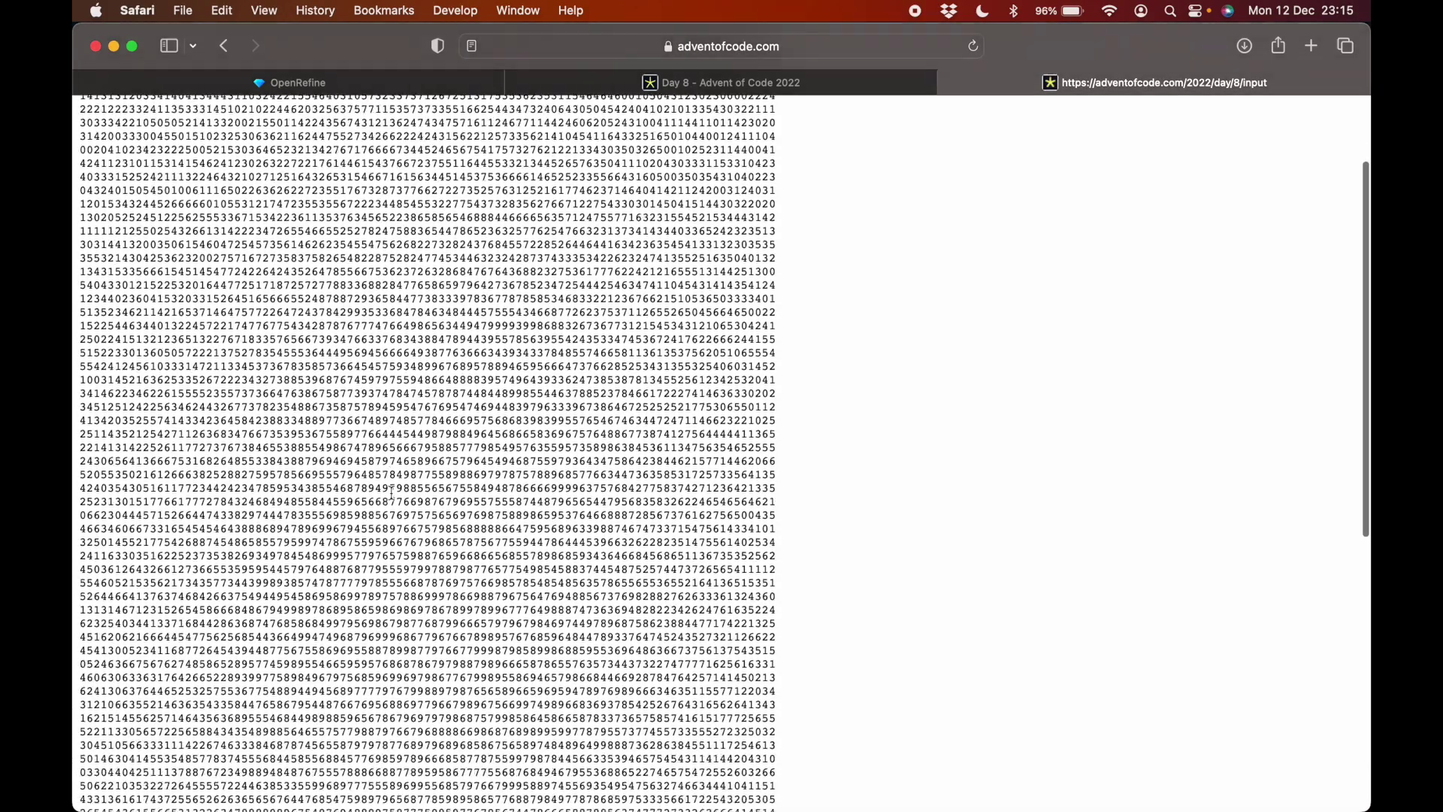
{"action": "scroll", "coordinate": [392, 494], "scroll_direction": "up", "scroll_amount": 10}
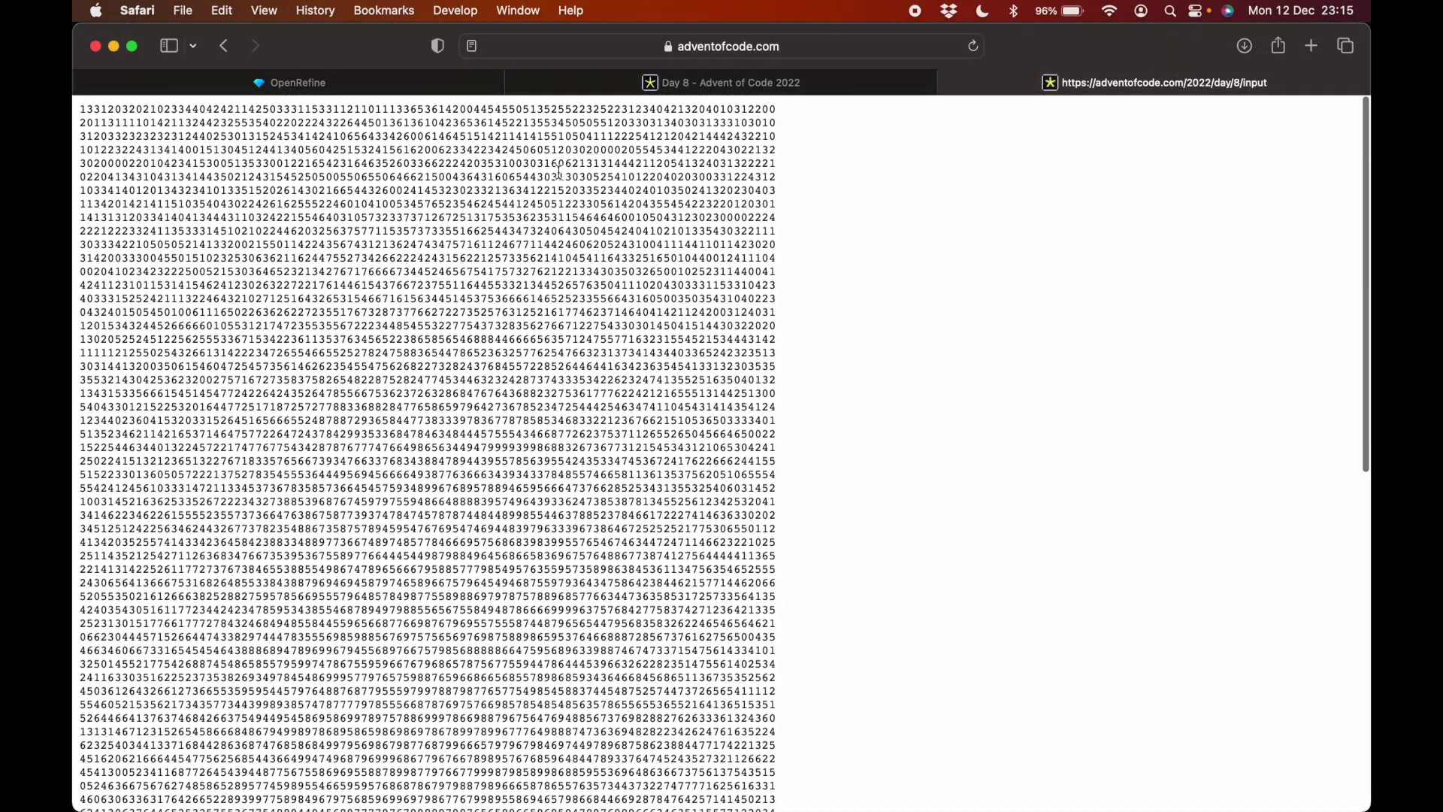
Return to the puzzle page and highlight the question "how many trees are visible from outside the grid?".
{"action": "left_click", "coordinate": [655, 83]}
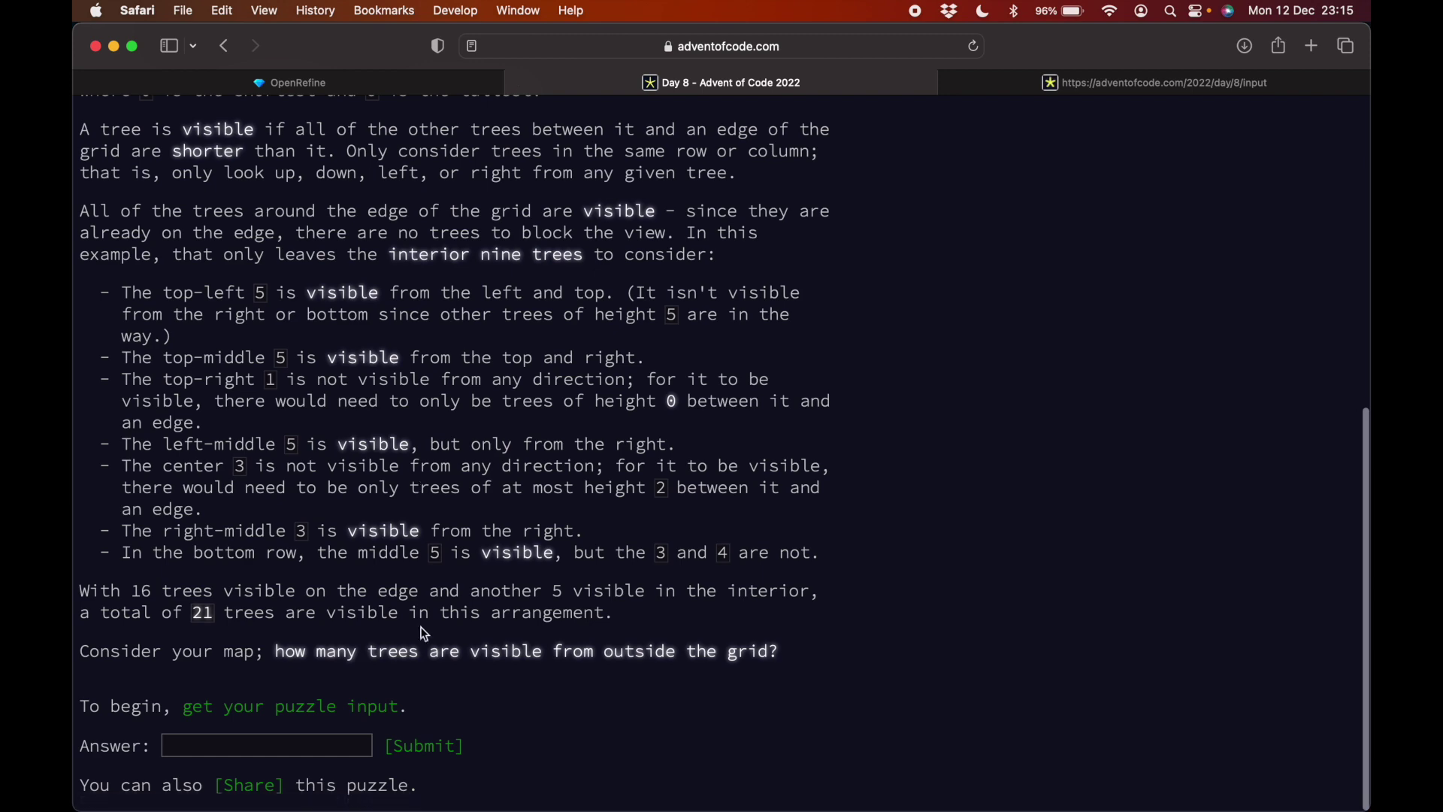
{"action": "double_click", "coordinate": [289, 652]}
{"action": "left_click_drag", "start_coordinate": [349, 653], "coordinate": [759, 648]}
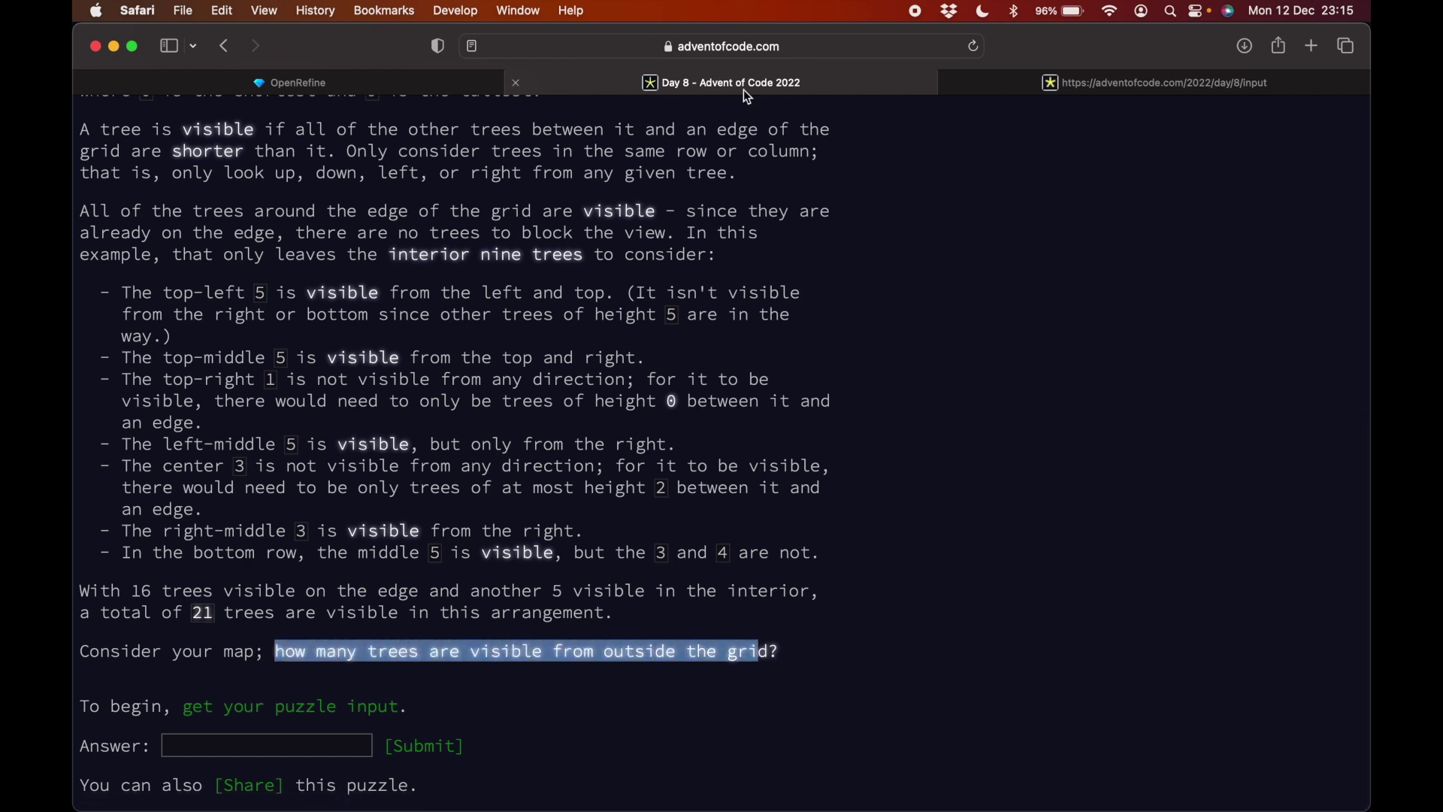
Copy the entire puzzle input and load it as clipboard data for a new OpenRefine project.
{"action": "left_click", "coordinate": [1042, 95]}
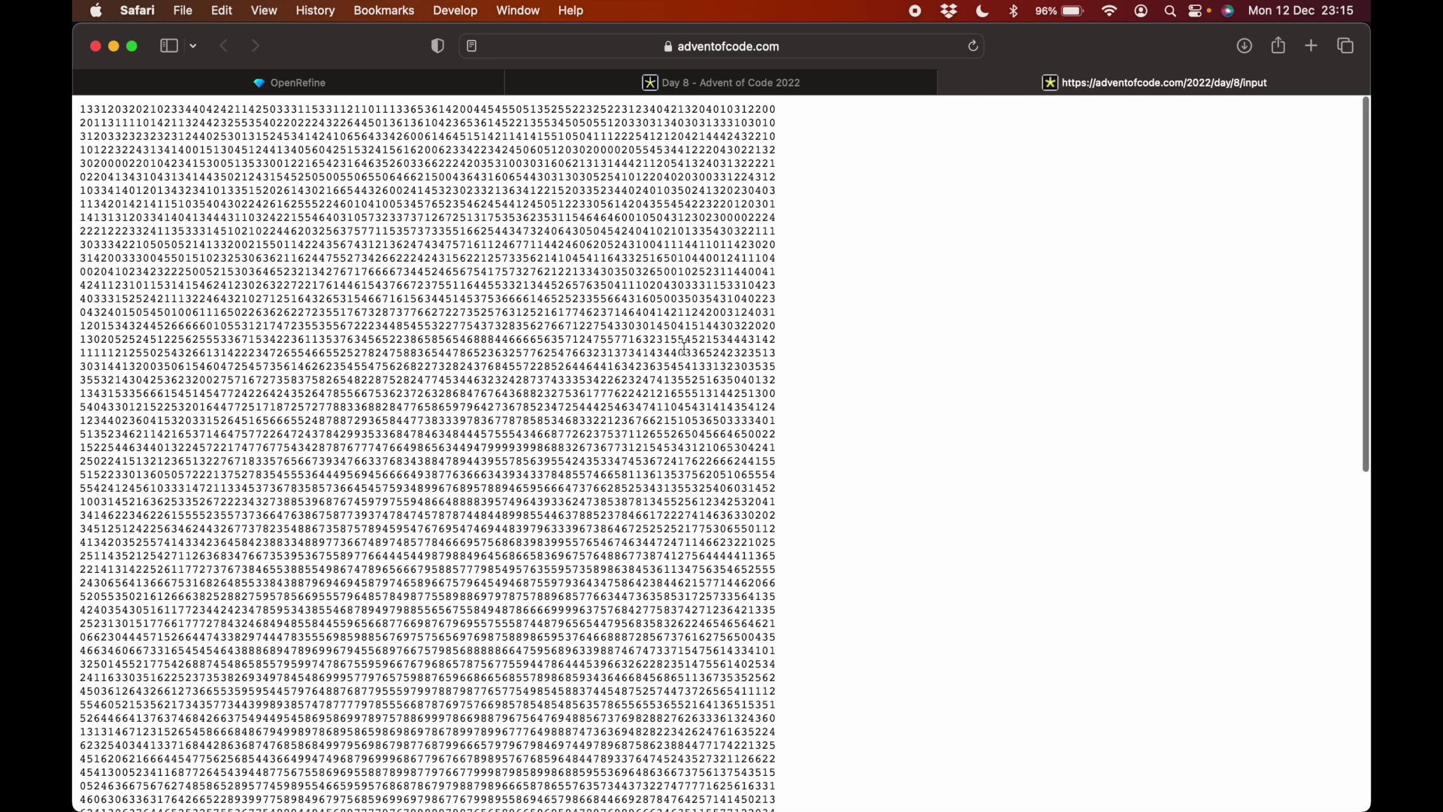
{"action": "key", "text": "super+a"}
{"action": "left_click", "coordinate": [259, 83]}
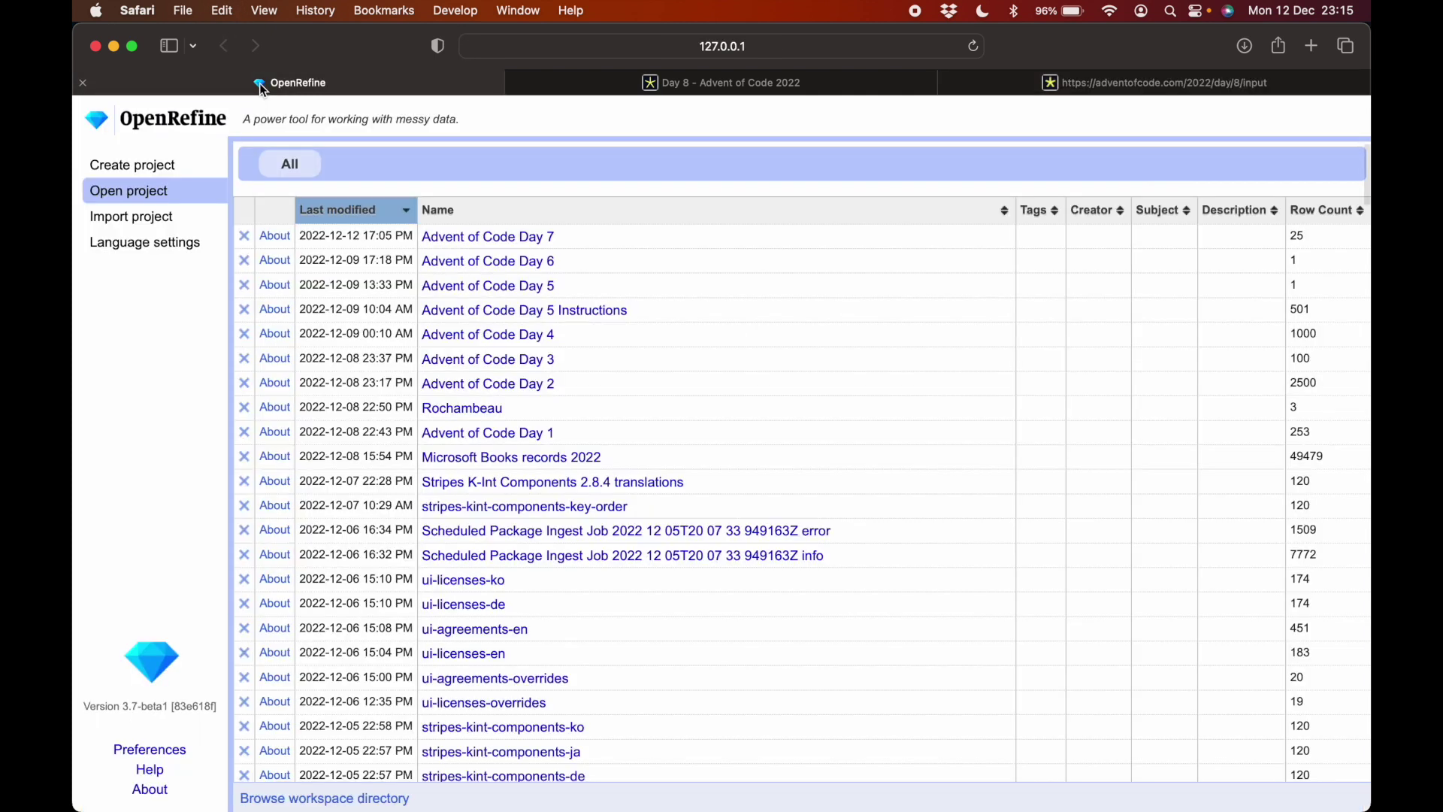
{"action": "left_click", "coordinate": [151, 165]}
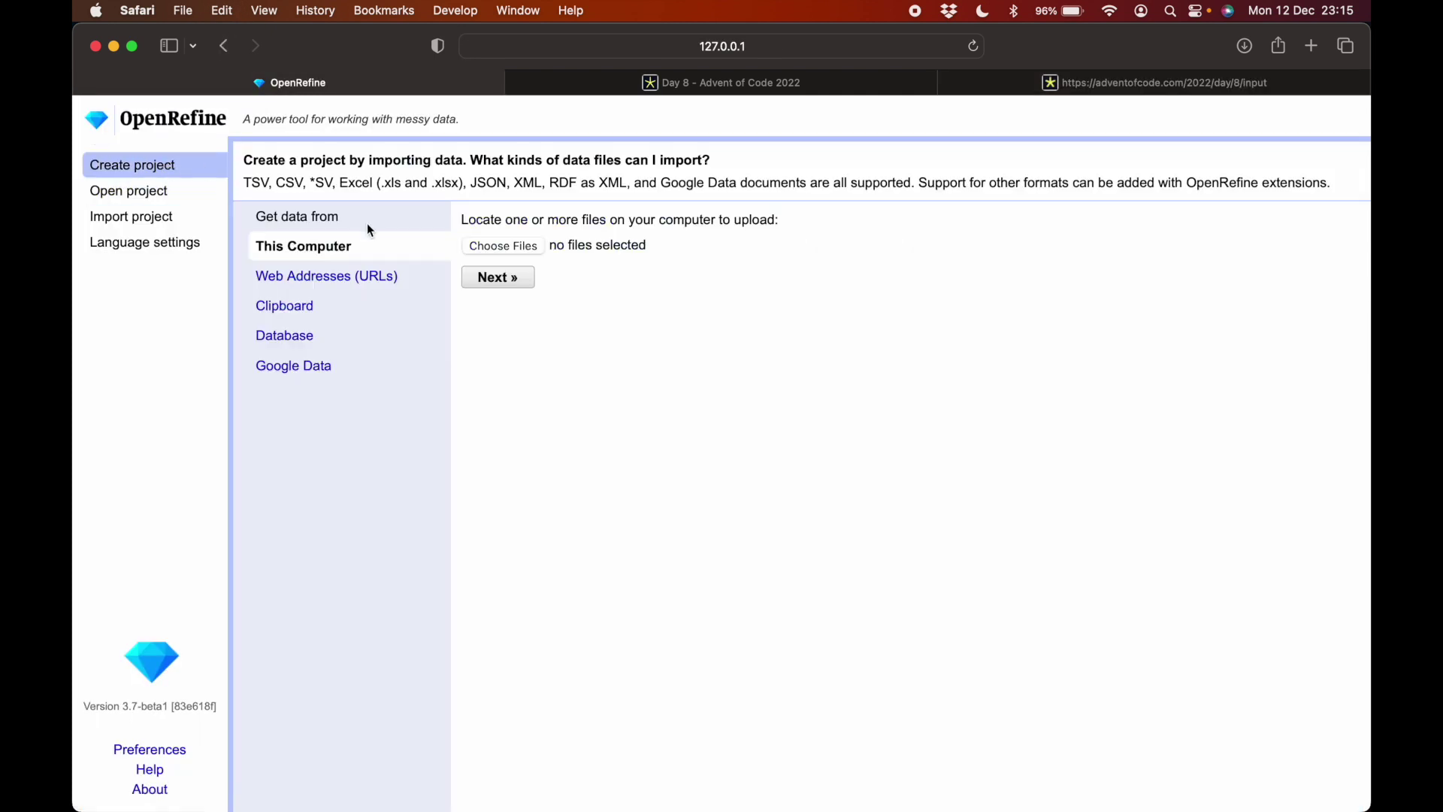
{"action": "left_click", "coordinate": [315, 307]}
{"action": "key", "text": "super+v"}
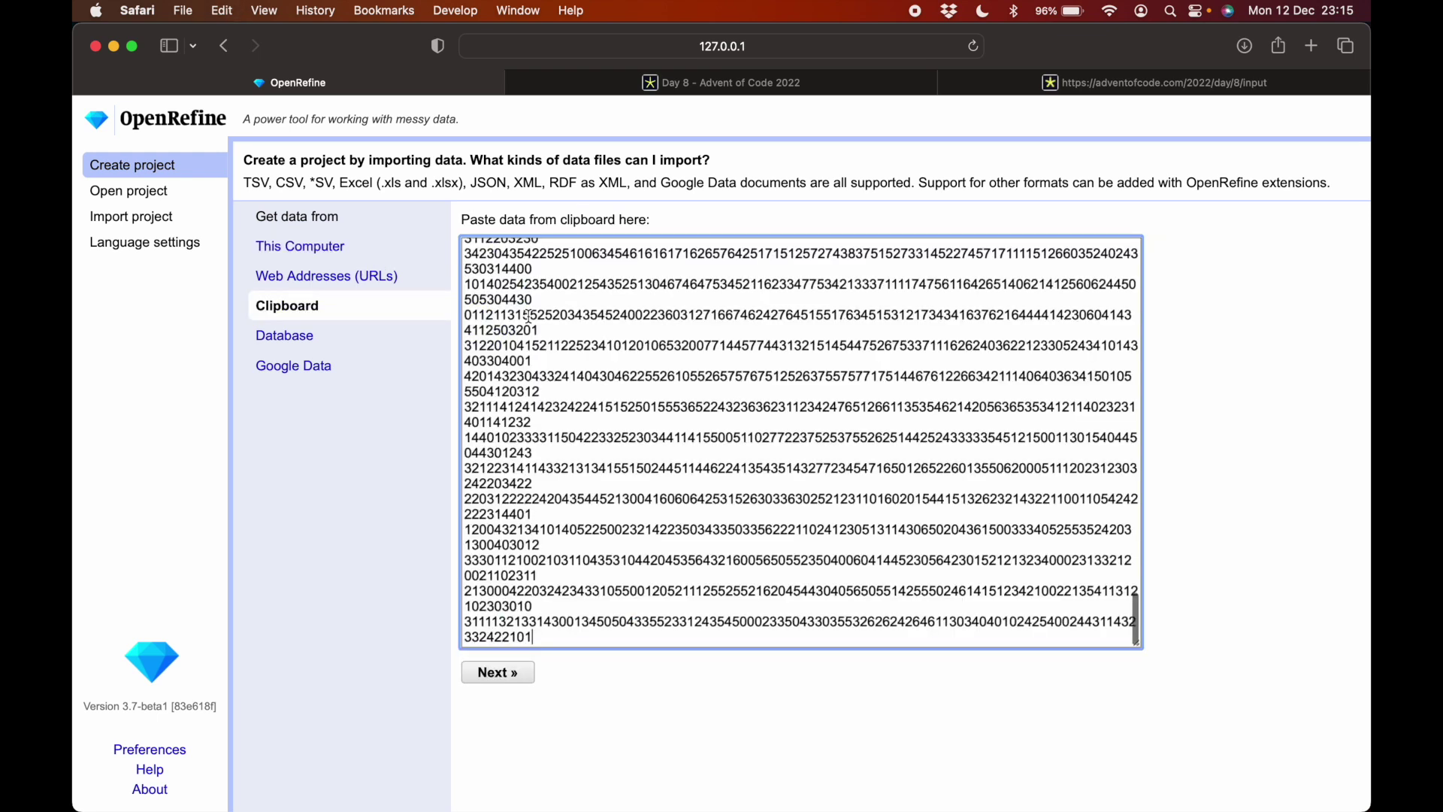
{"action": "left_click", "coordinate": [500, 673]}
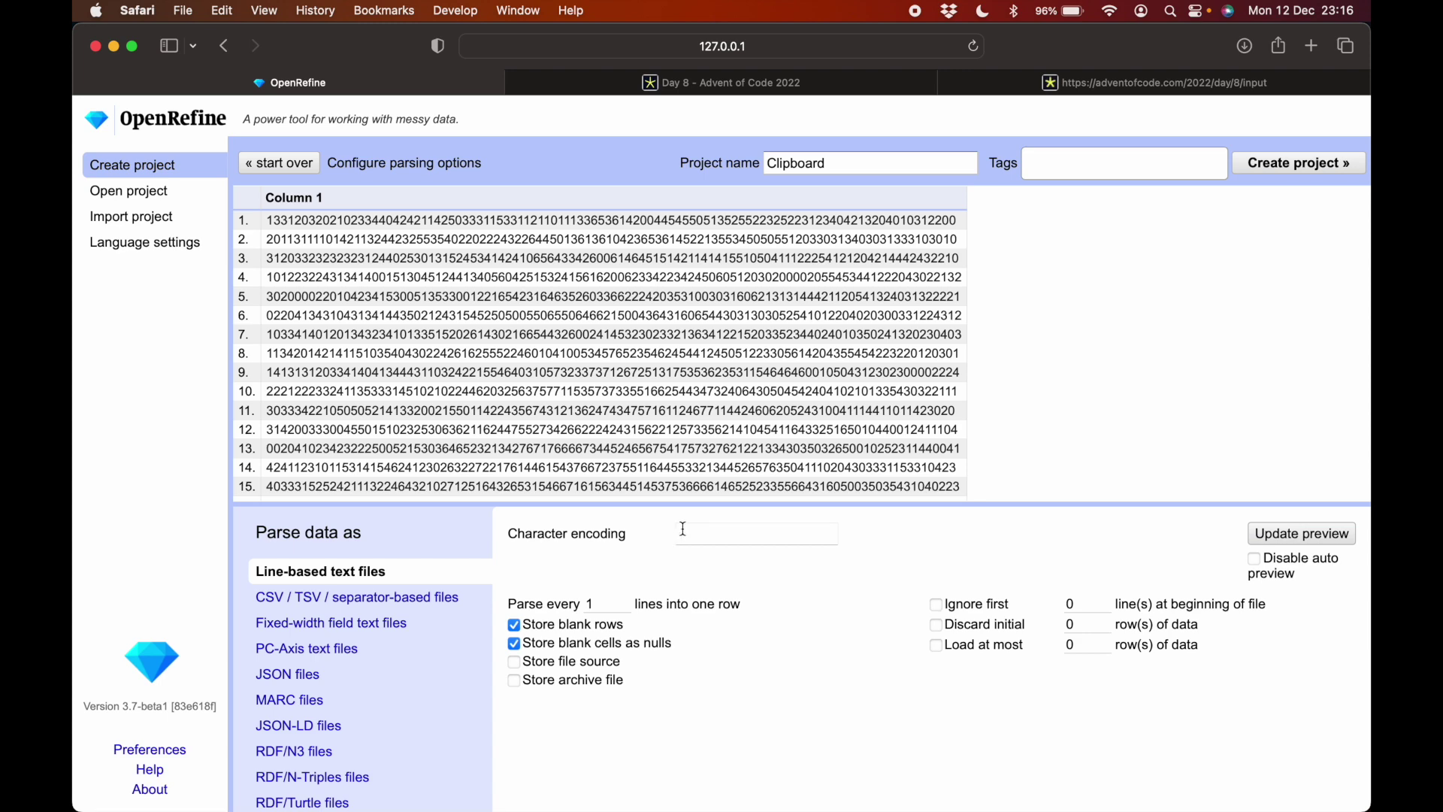
Parse the data as CSV / TSV / separator-based files with "forest" as the custom column name.
{"action": "left_click", "coordinate": [383, 596]}
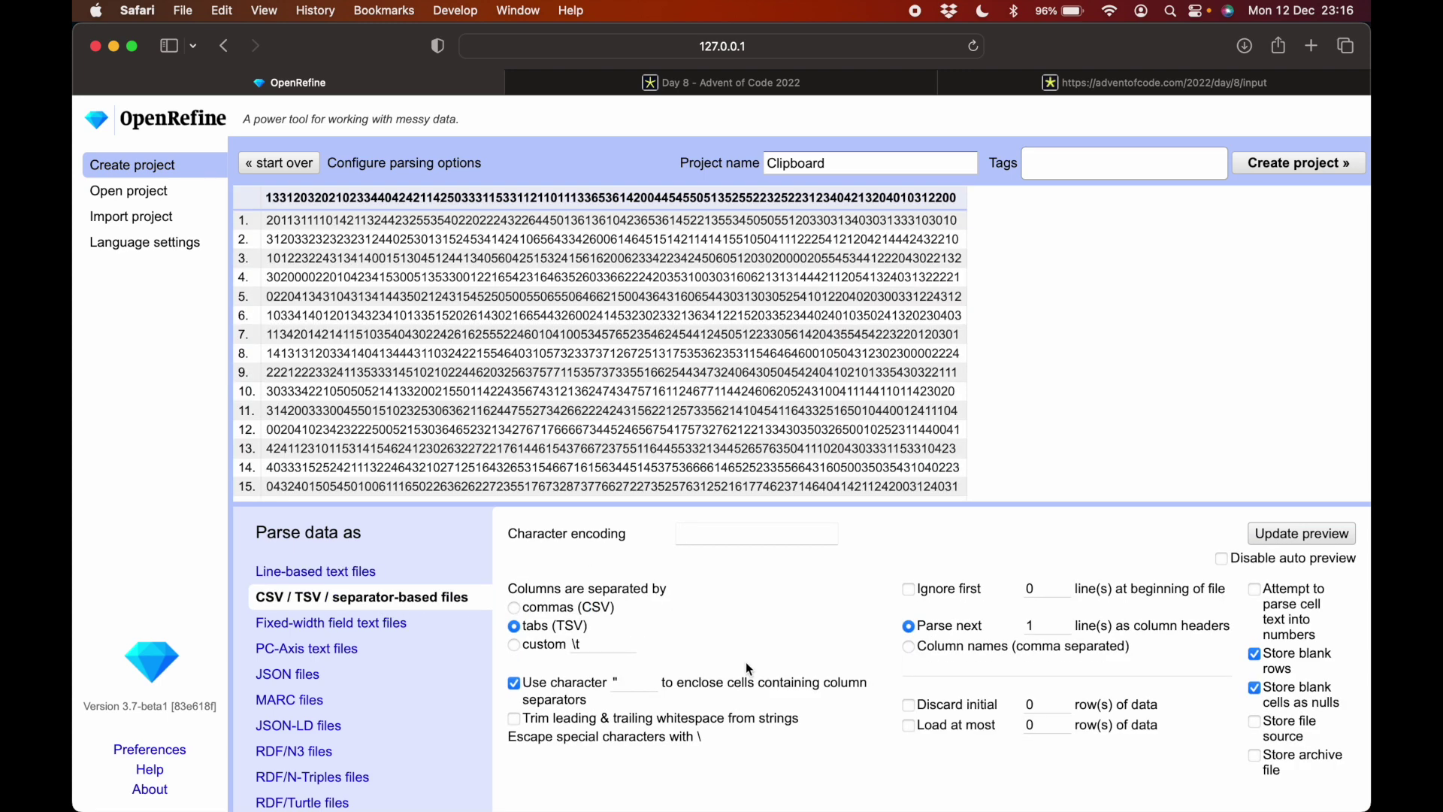
{"action": "left_click", "coordinate": [909, 648]}
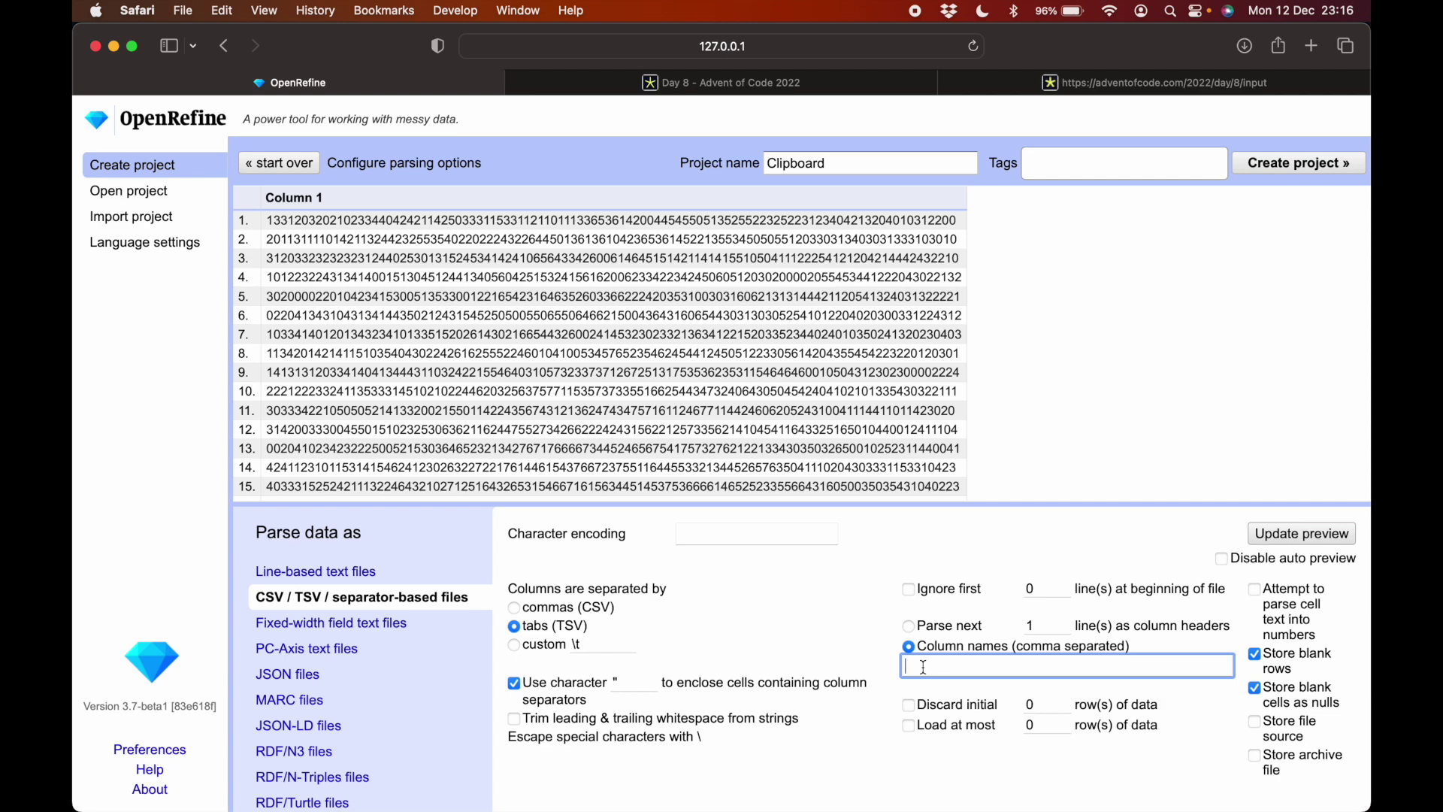
{"action": "type", "text": "forest"}
{"action": "key", "text": "BackSpace"}
{"action": "key", "text": "BackSpace"}
{"action": "type", "text": "est"}
Name the project "Advent of Code Day 8" and create it.
{"action": "double_click", "coordinate": [867, 163]}
{"action": "type", "text": "Advent of C"}
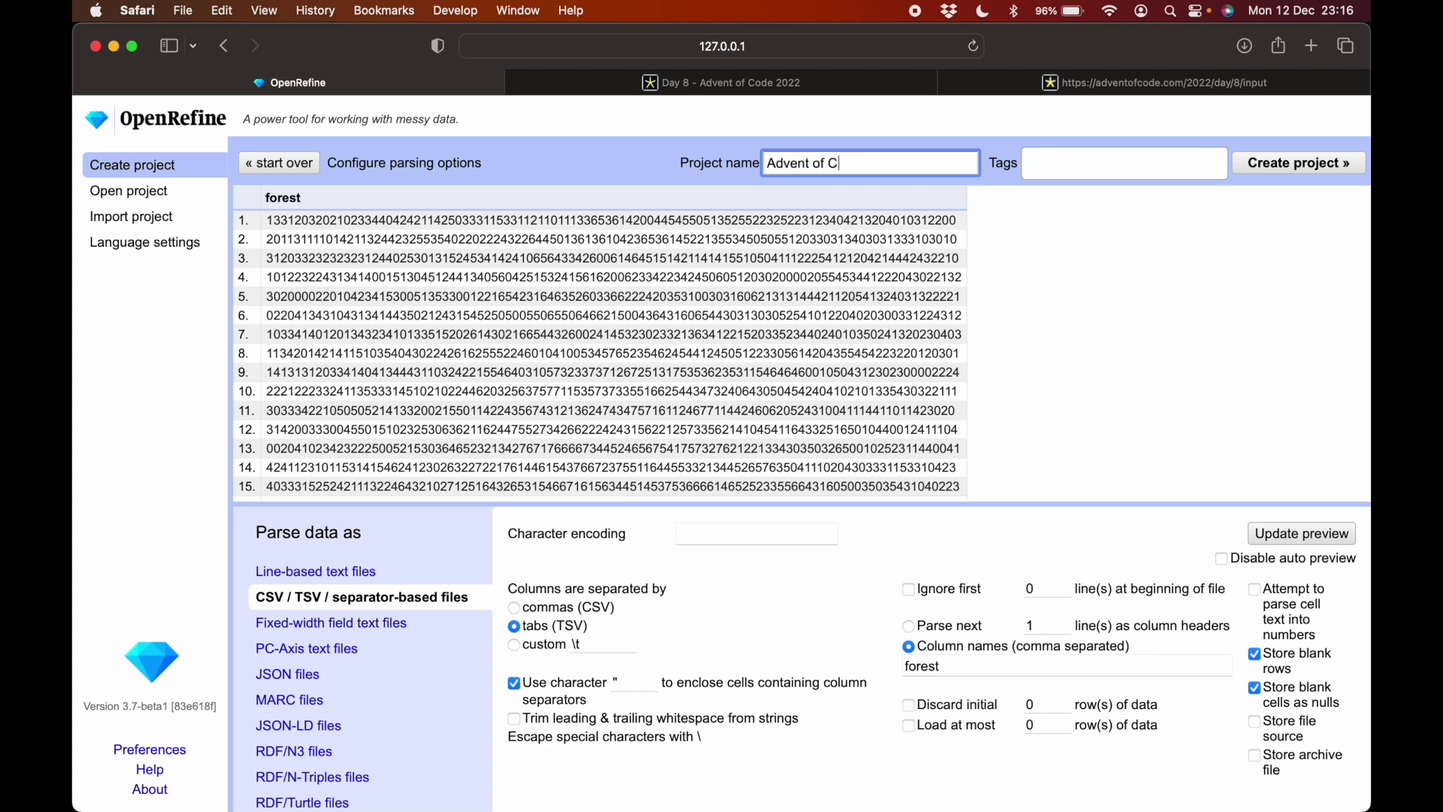
{"action": "type", "text": "ode Day 8"}
{"action": "left_click", "coordinate": [1270, 163]}
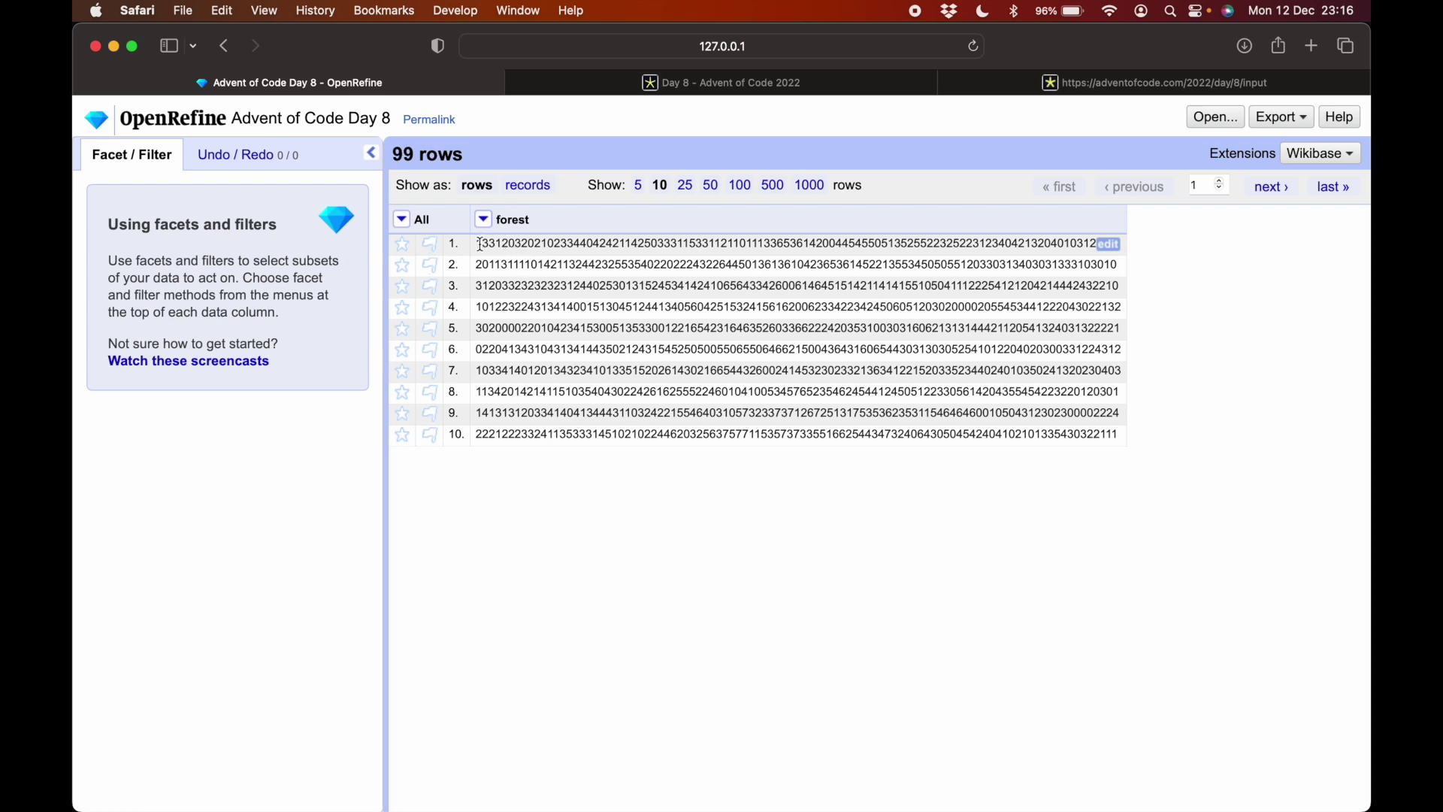
Start a custom text transform on the forest column's cells with the GREL expression value.split(//).
{"action": "left_click_drag", "start_coordinate": [554, 243], "coordinate": [639, 243]}
{"action": "left_click", "coordinate": [554, 243]}
{"action": "left_click", "coordinate": [495, 220]}
{"action": "mouse_move", "coordinate": [508, 297]}
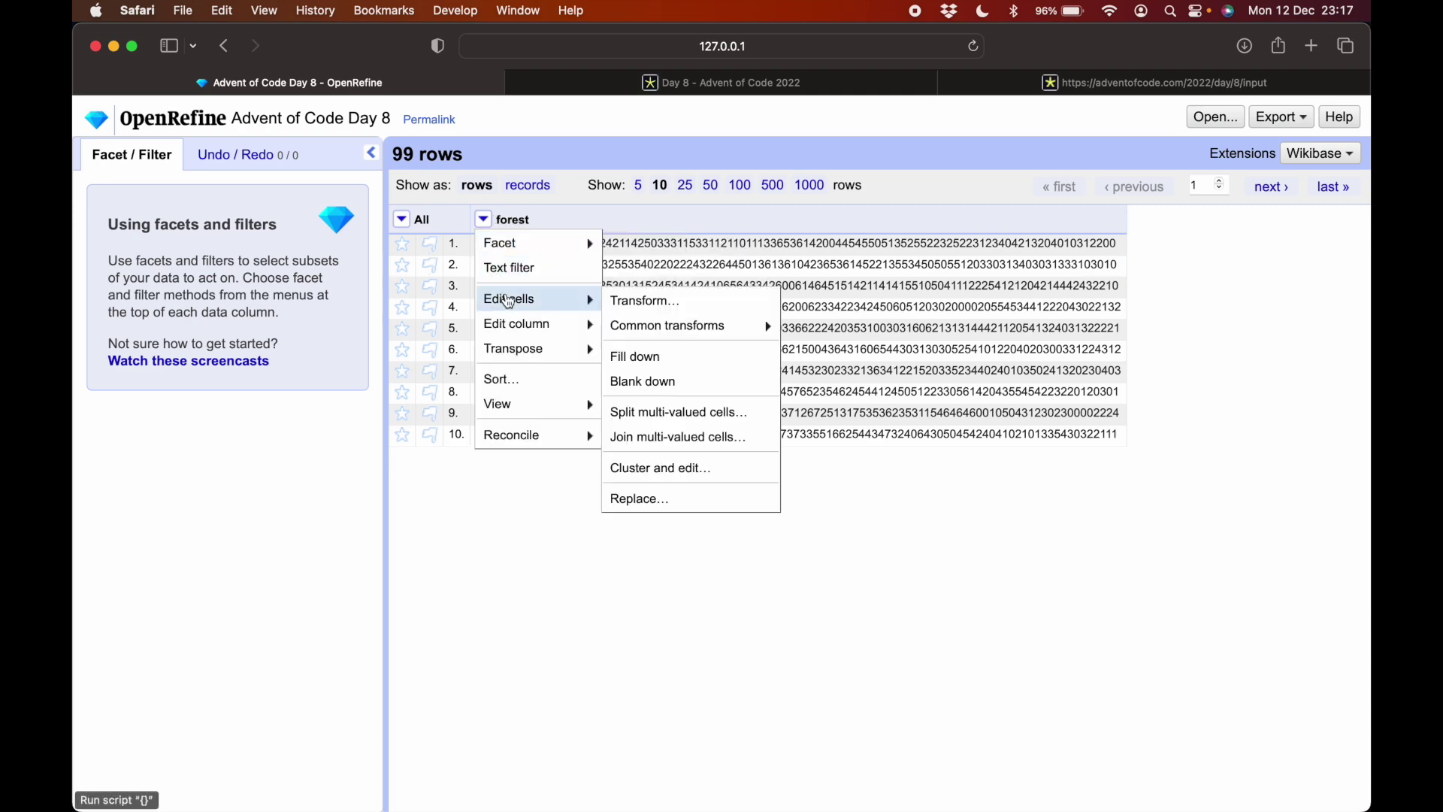
{"action": "left_click", "coordinate": [647, 299]}
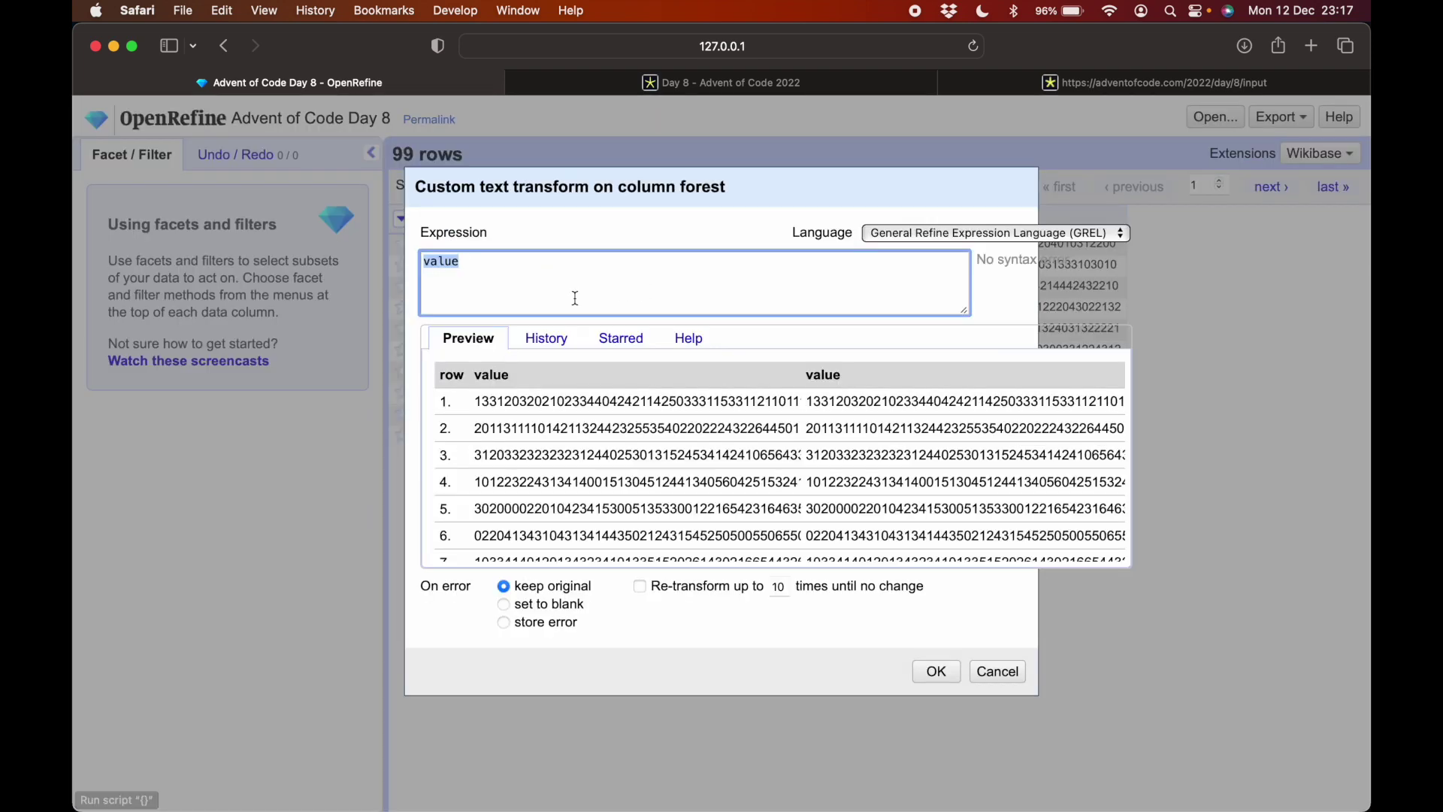
{"action": "left_click", "coordinate": [520, 268]}
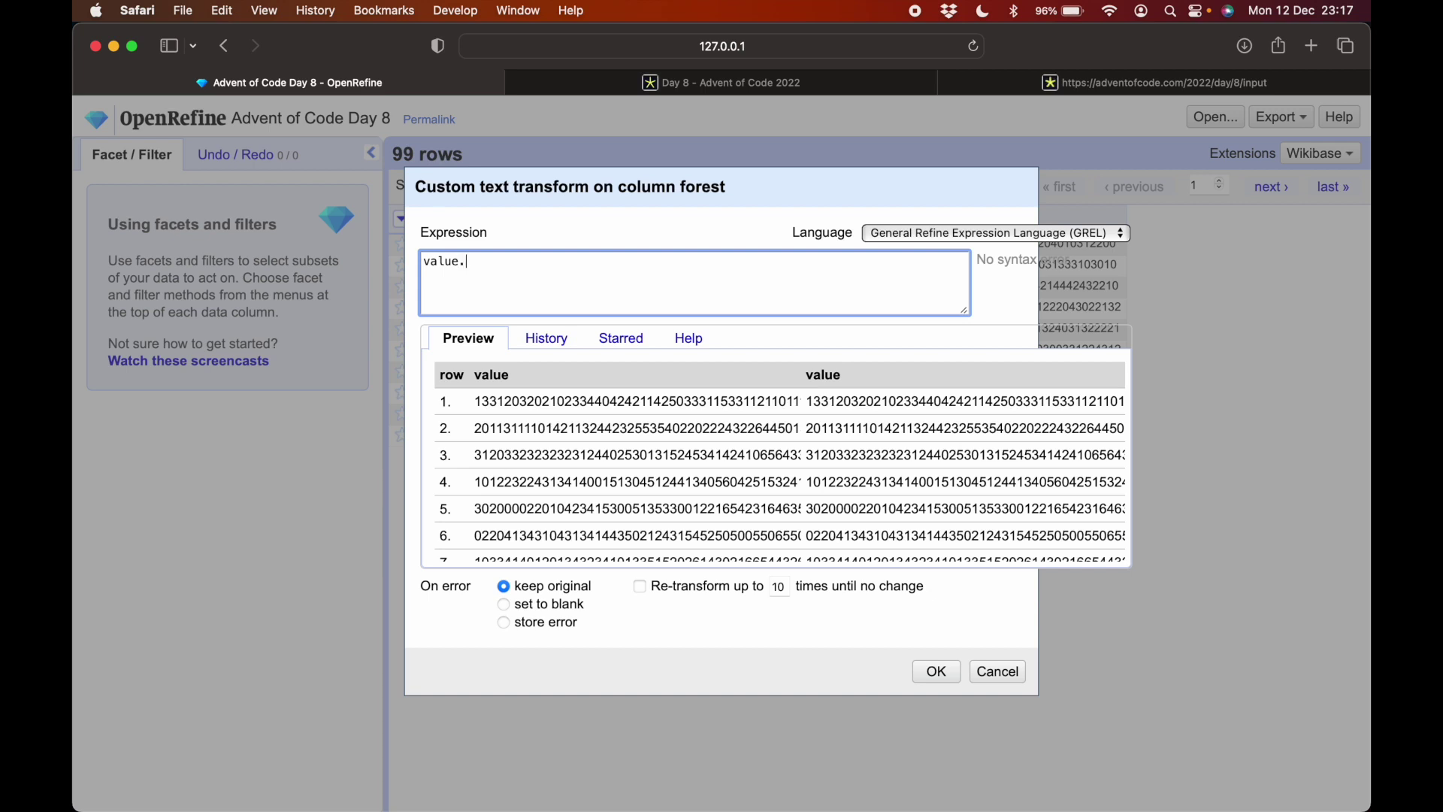
{"action": "type", "text": ".splti"}
{"action": "key", "text": "BackSpace"}
{"action": "key", "text": "BackSpace"}
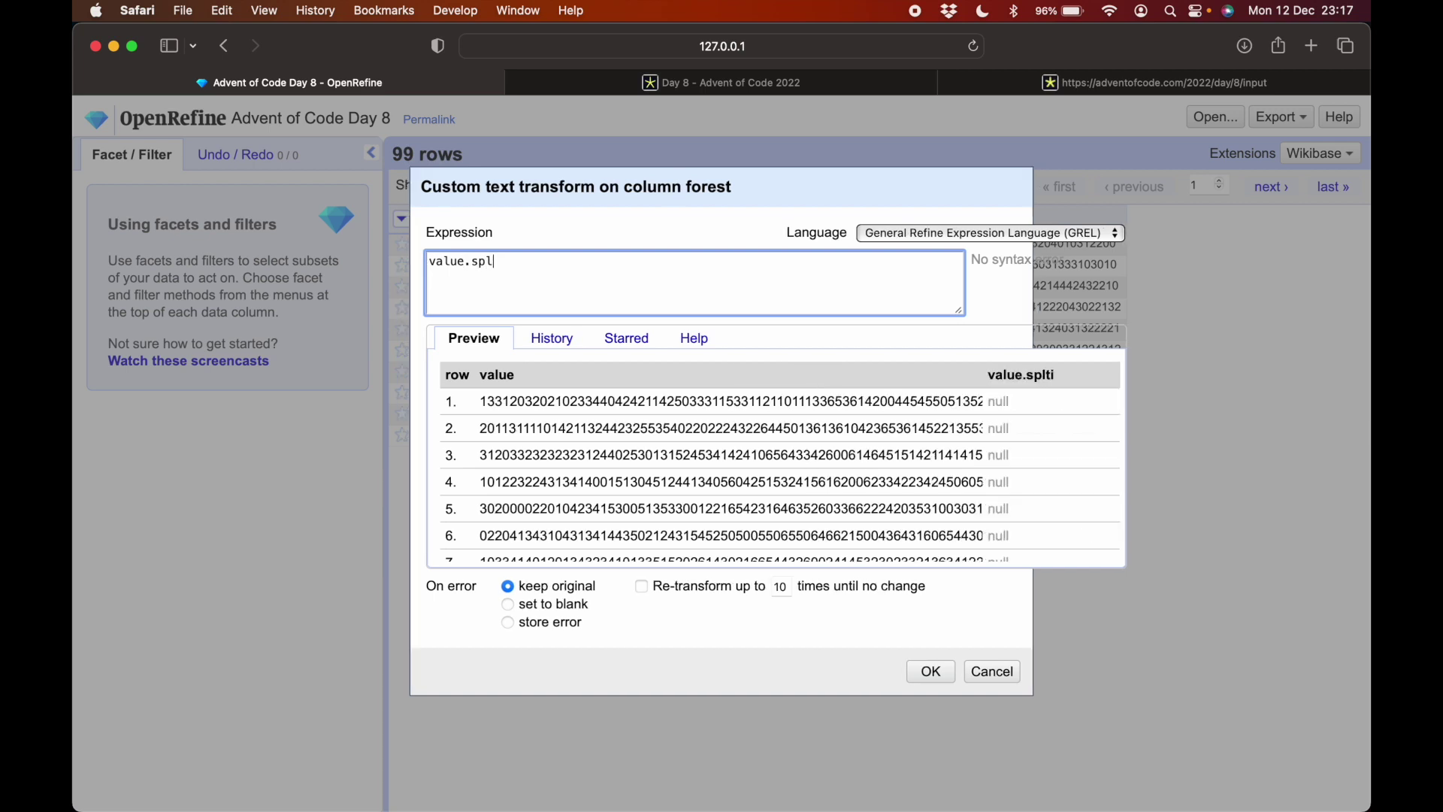
{"action": "key", "text": "BackSpace"}
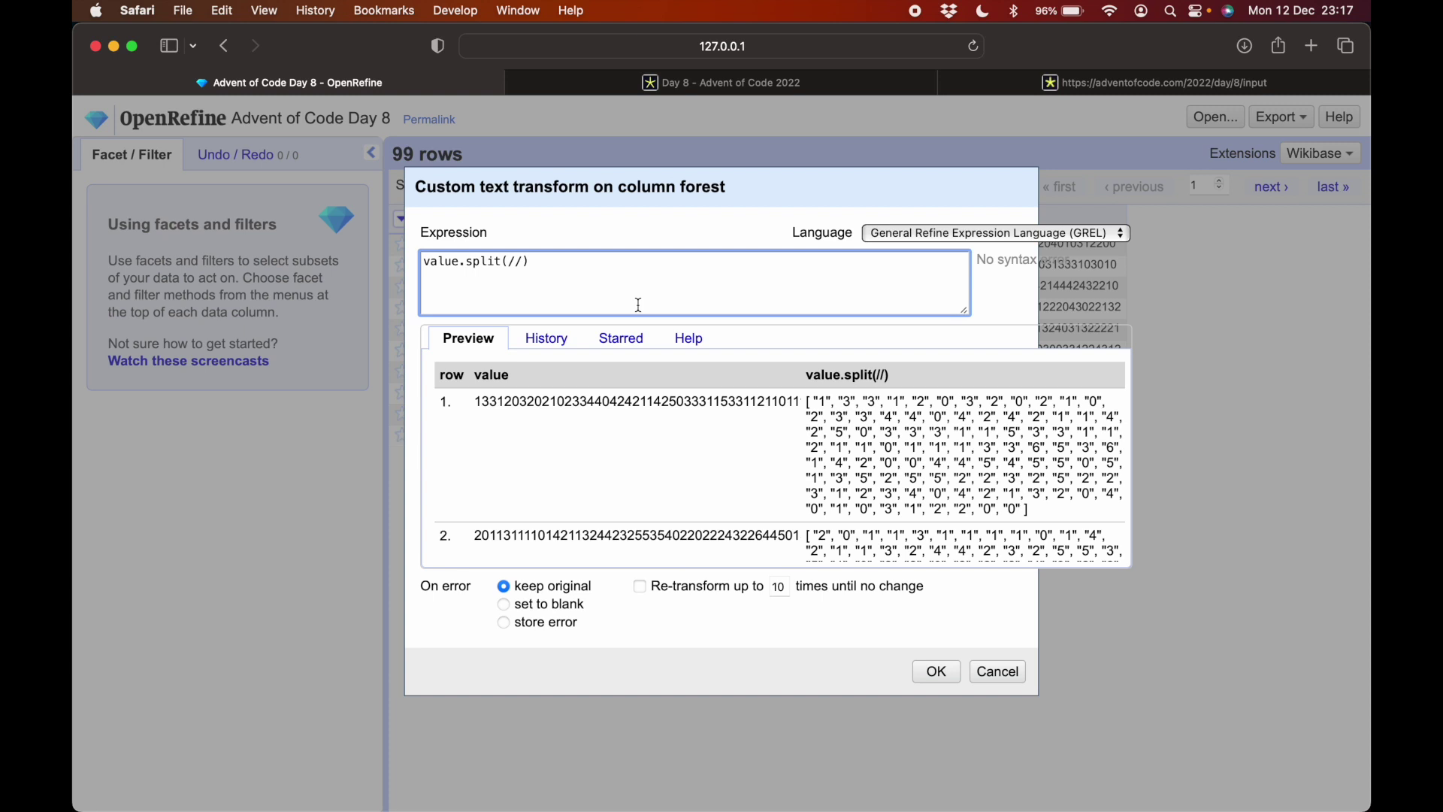
Insert rowIndex+1 in front of value.split(//) in the transform expression.
{"action": "left_click", "coordinate": [423, 261]}
{"action": "left_click_drag", "start_coordinate": [615, 186], "coordinate": [834, 167]}
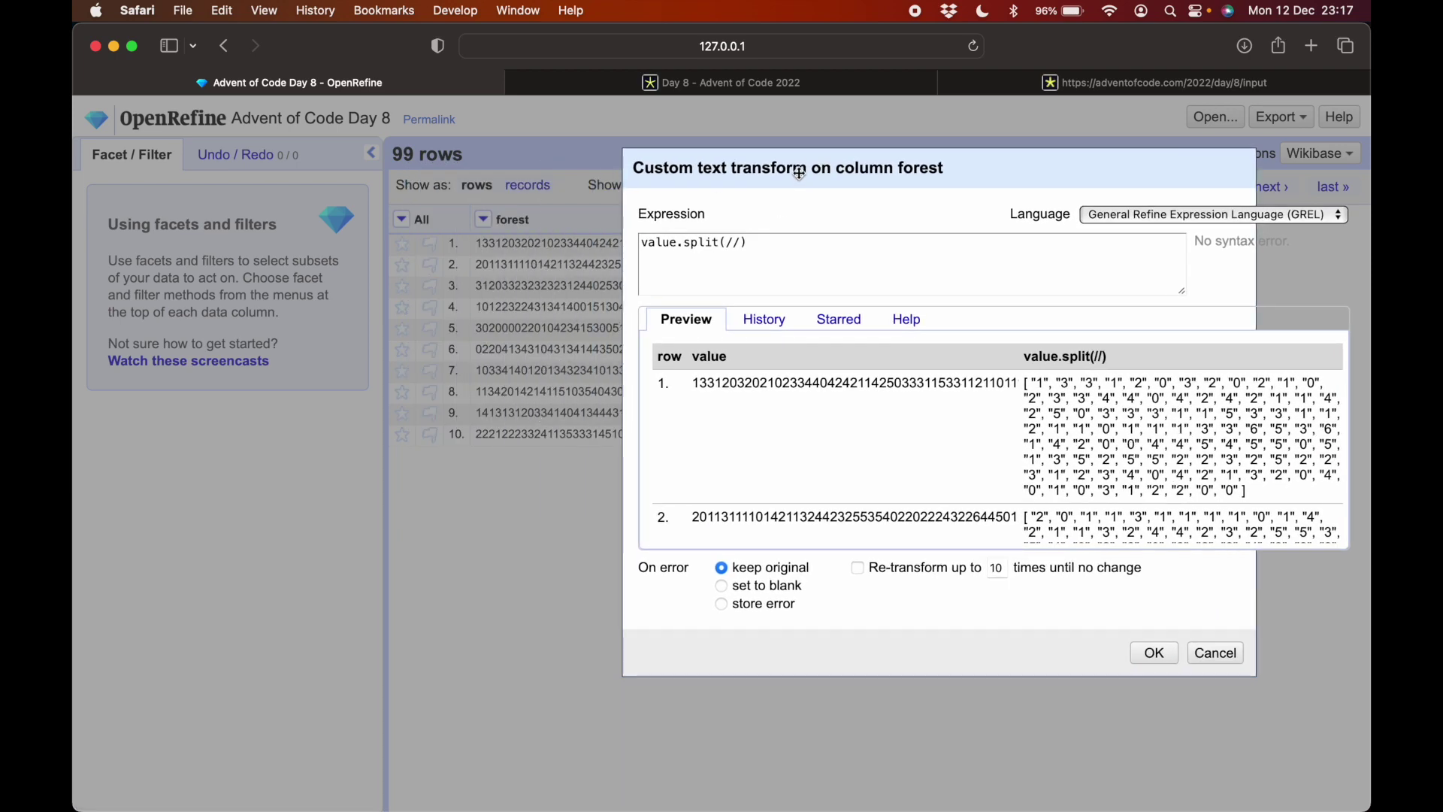
{"action": "left_click_drag", "start_coordinate": [770, 181], "coordinate": [580, 193]}
{"action": "left_click", "coordinate": [457, 255]}
{"action": "type", "text": "rowId"}
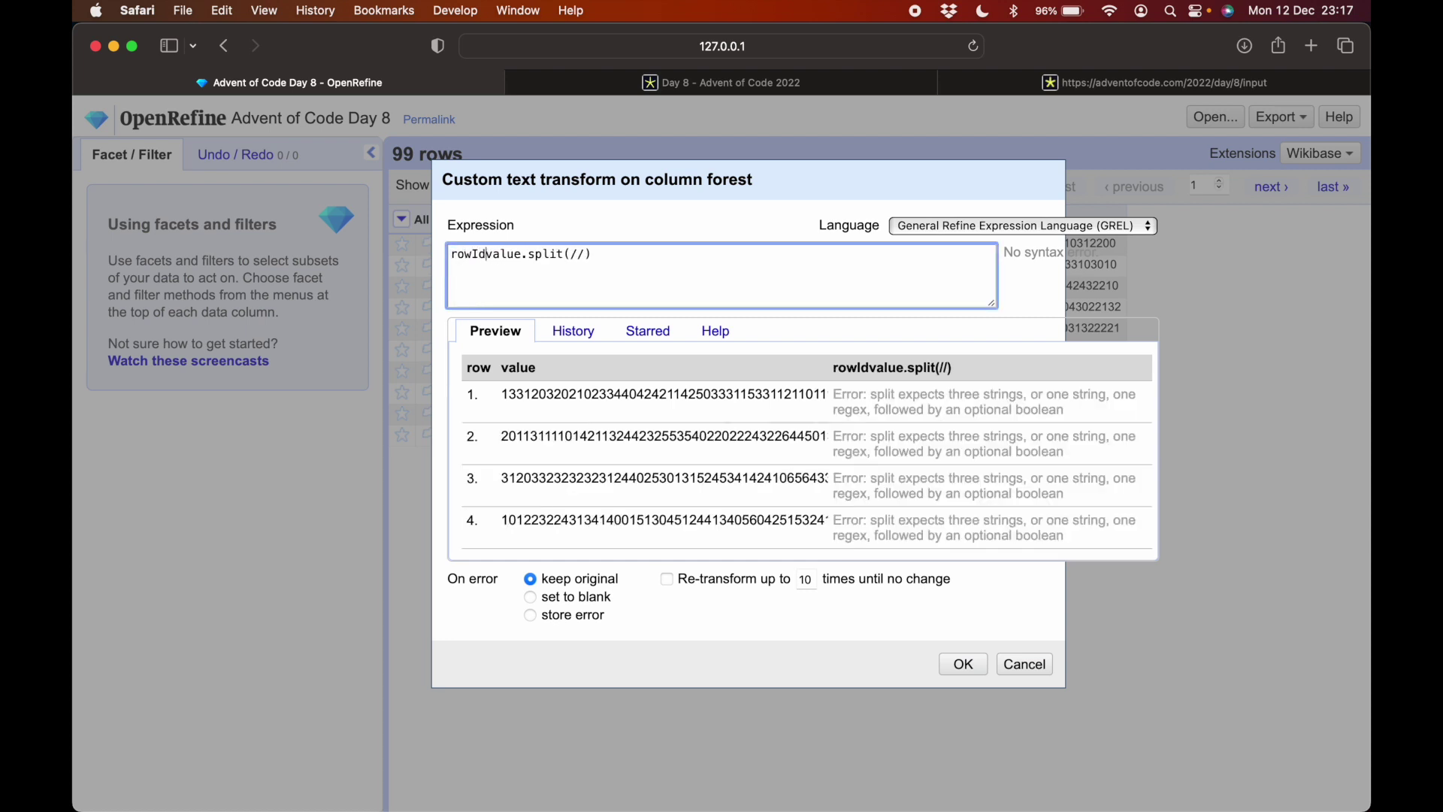
{"action": "key", "text": "BackSpace"}
{"action": "type", "text": "ndex+1"}
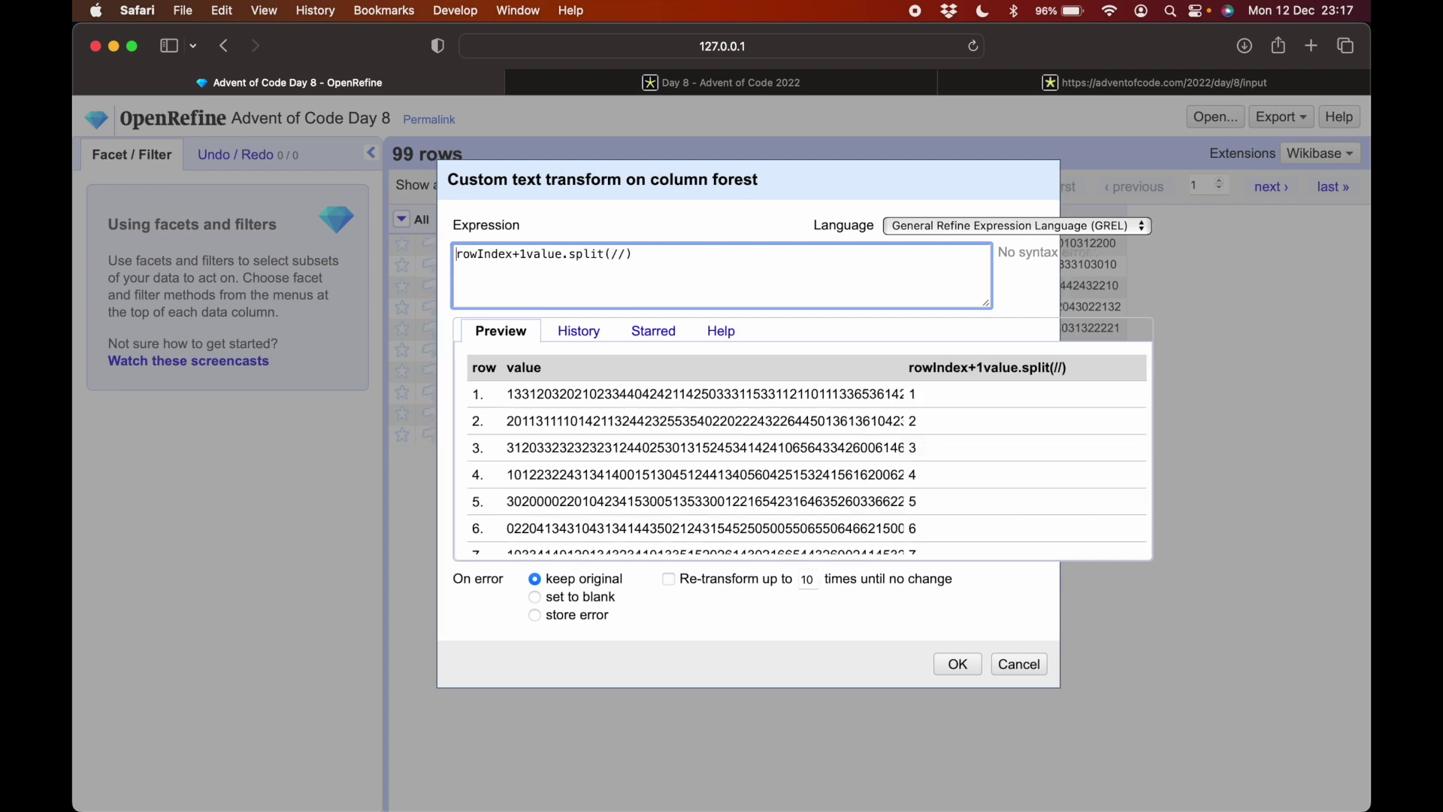
Prefix the row number with the text "row " and parenthesise it, so the expression begins "row " + (rowIndex+1).
{"action": "left_click", "coordinate": [457, 254]}
{"action": "type", "text": "\"row \""}
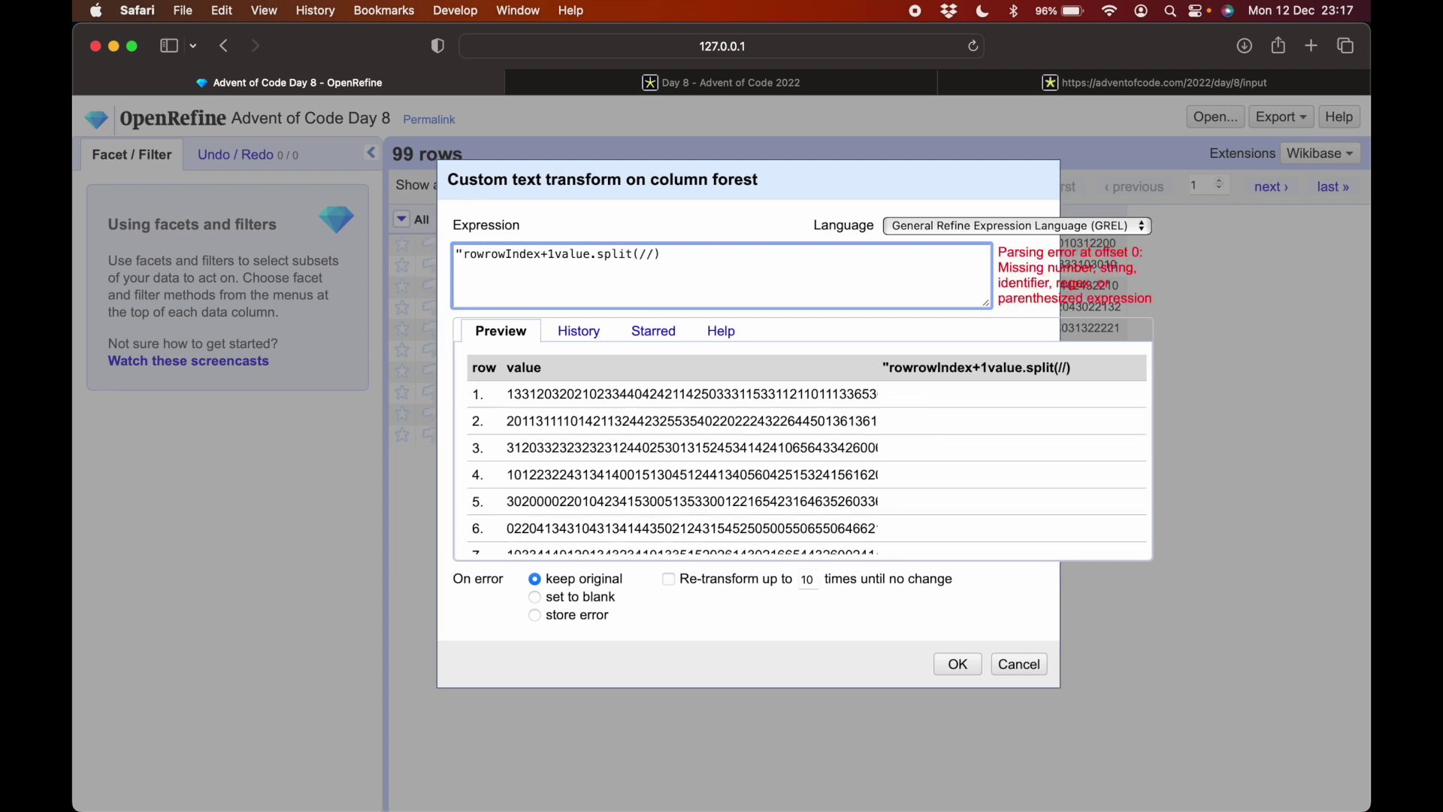
{"action": "type", "text": " + "}
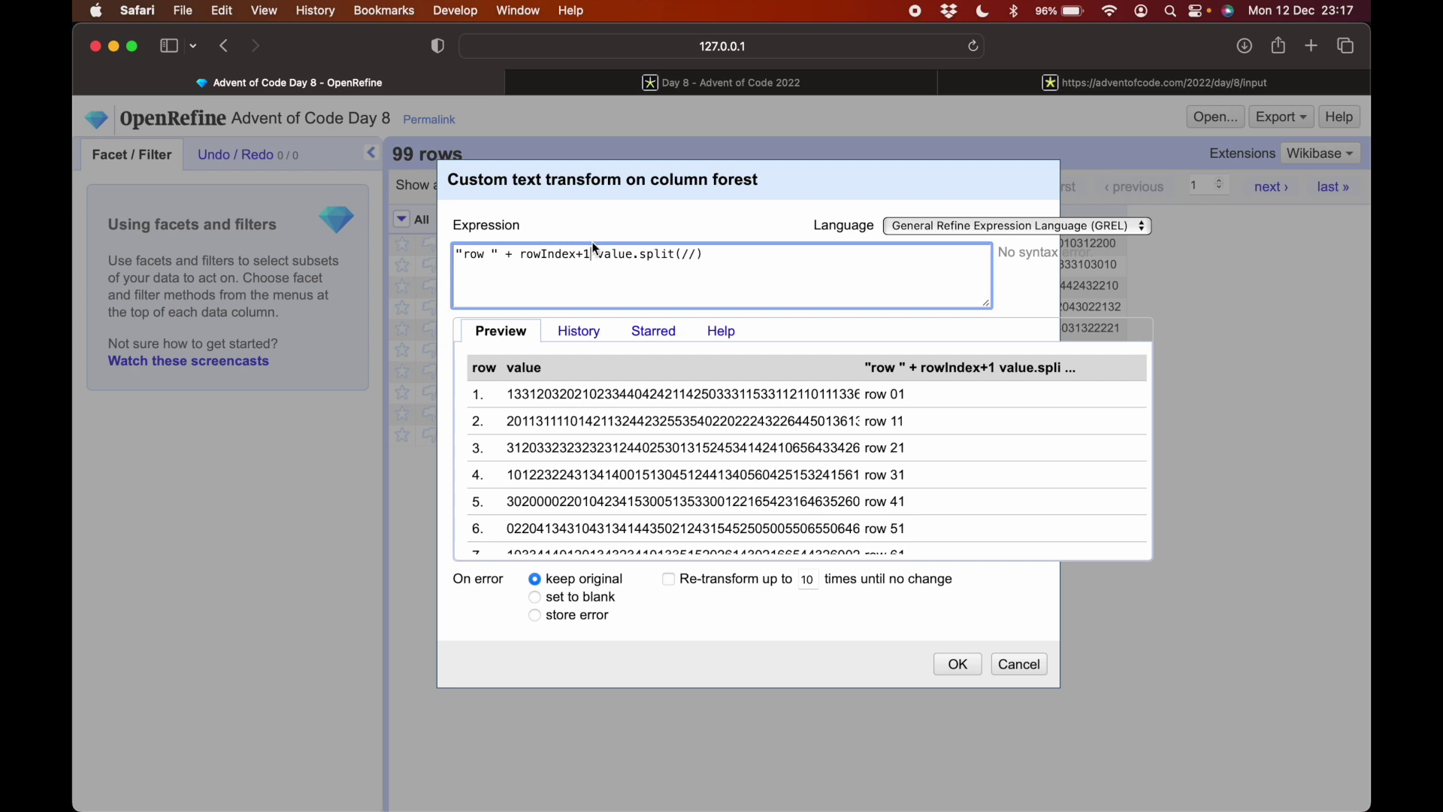
{"action": "type", "text": " )"}
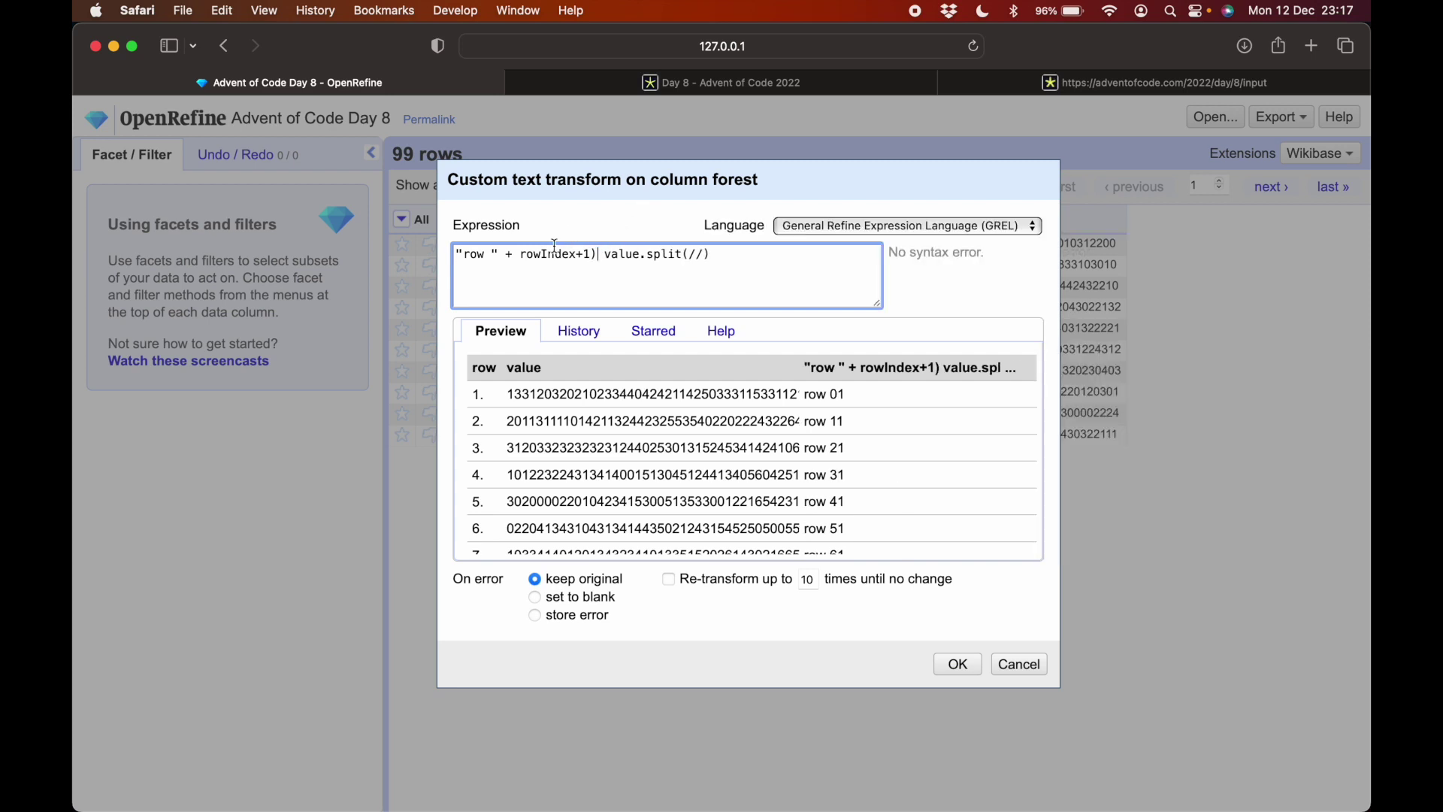
{"action": "left_click", "coordinate": [523, 254]}
{"action": "type", "text": "("}
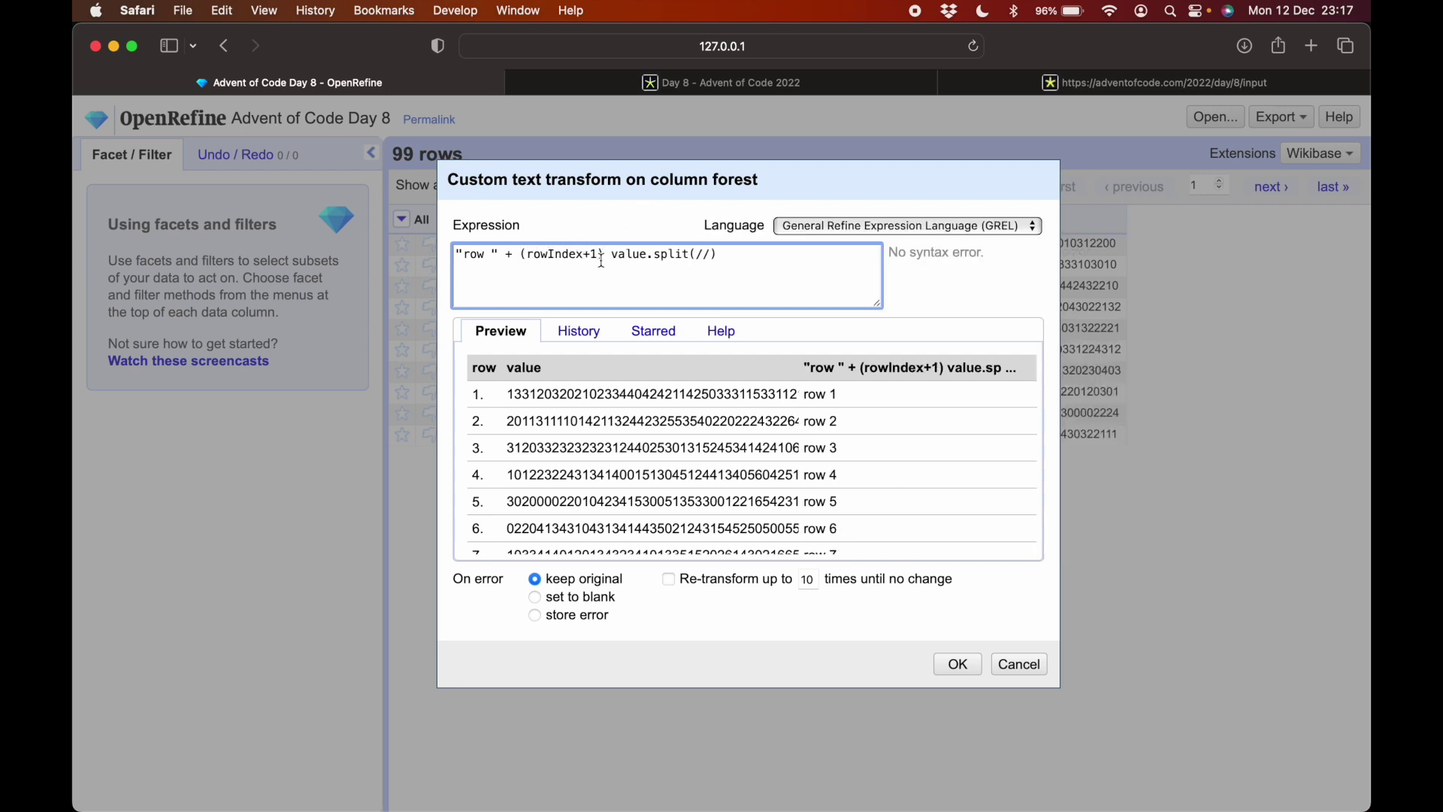
Insert + "|" + "column " after (rowIndex+1) in the transform expression.
{"action": "type", "text": "+ \""}
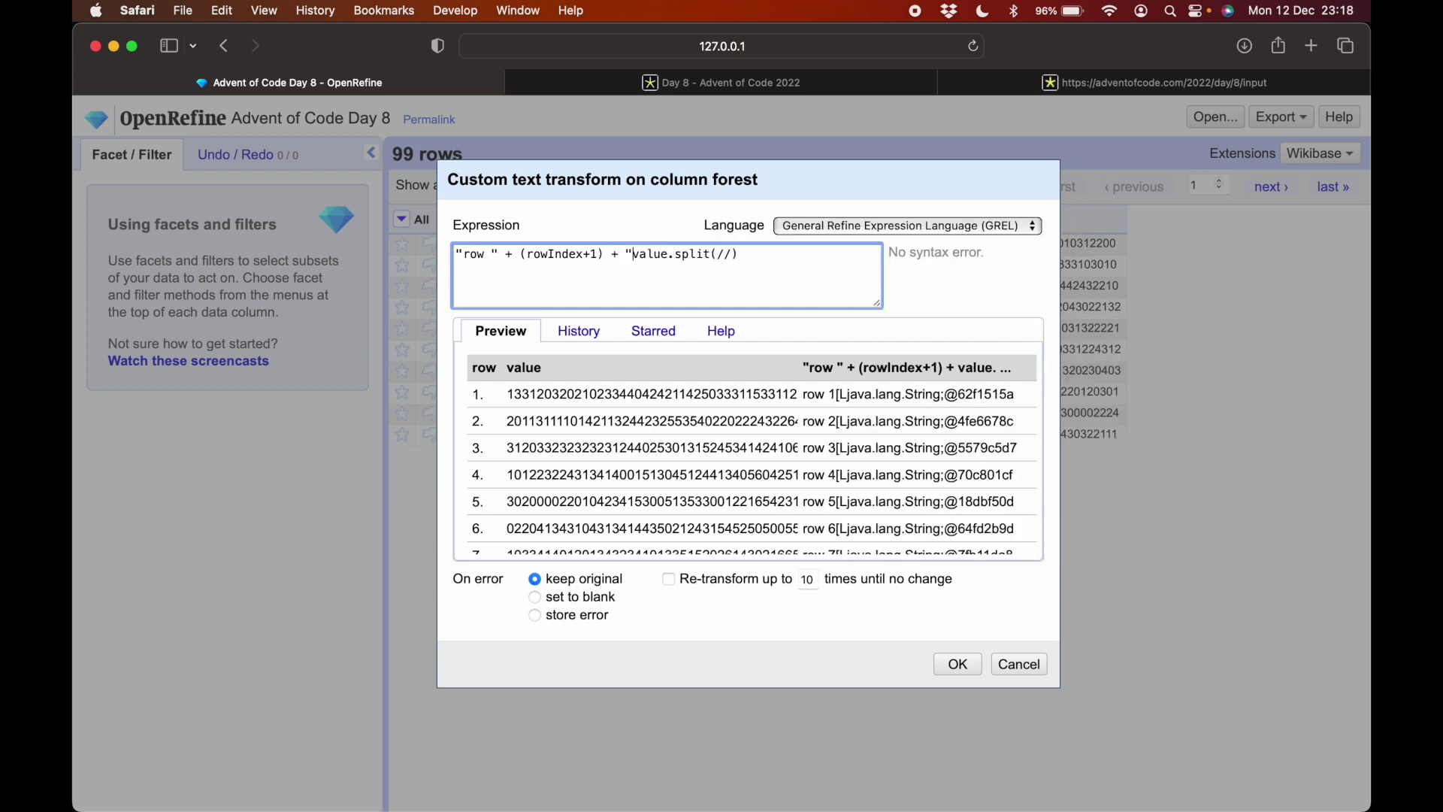
{"action": "type", "text": "|\""}
{"action": "key", "text": "BackSpace"}
{"action": "key", "text": "BackSpace"}
{"action": "type", "text": "\" "}
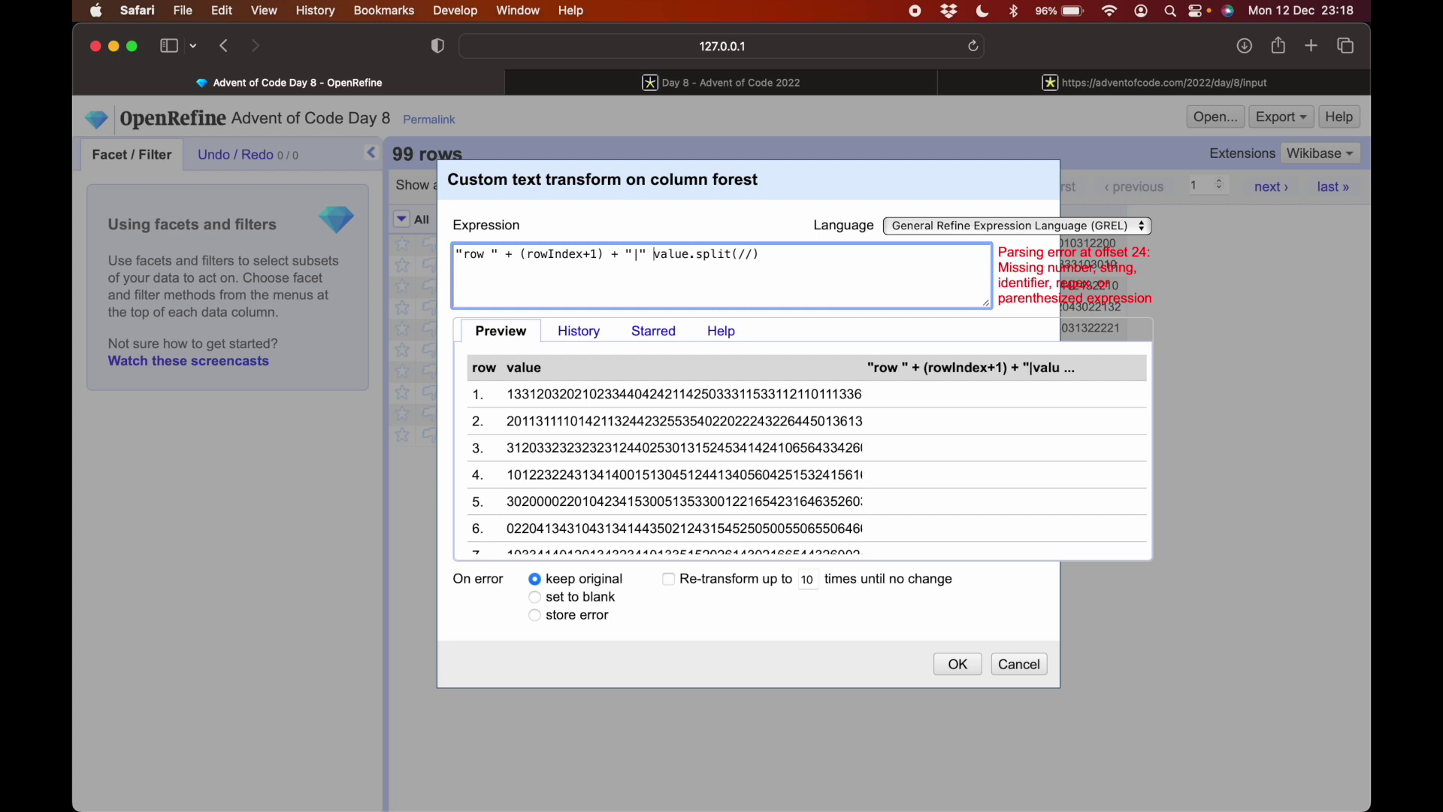
{"action": "type", "text": "+"}
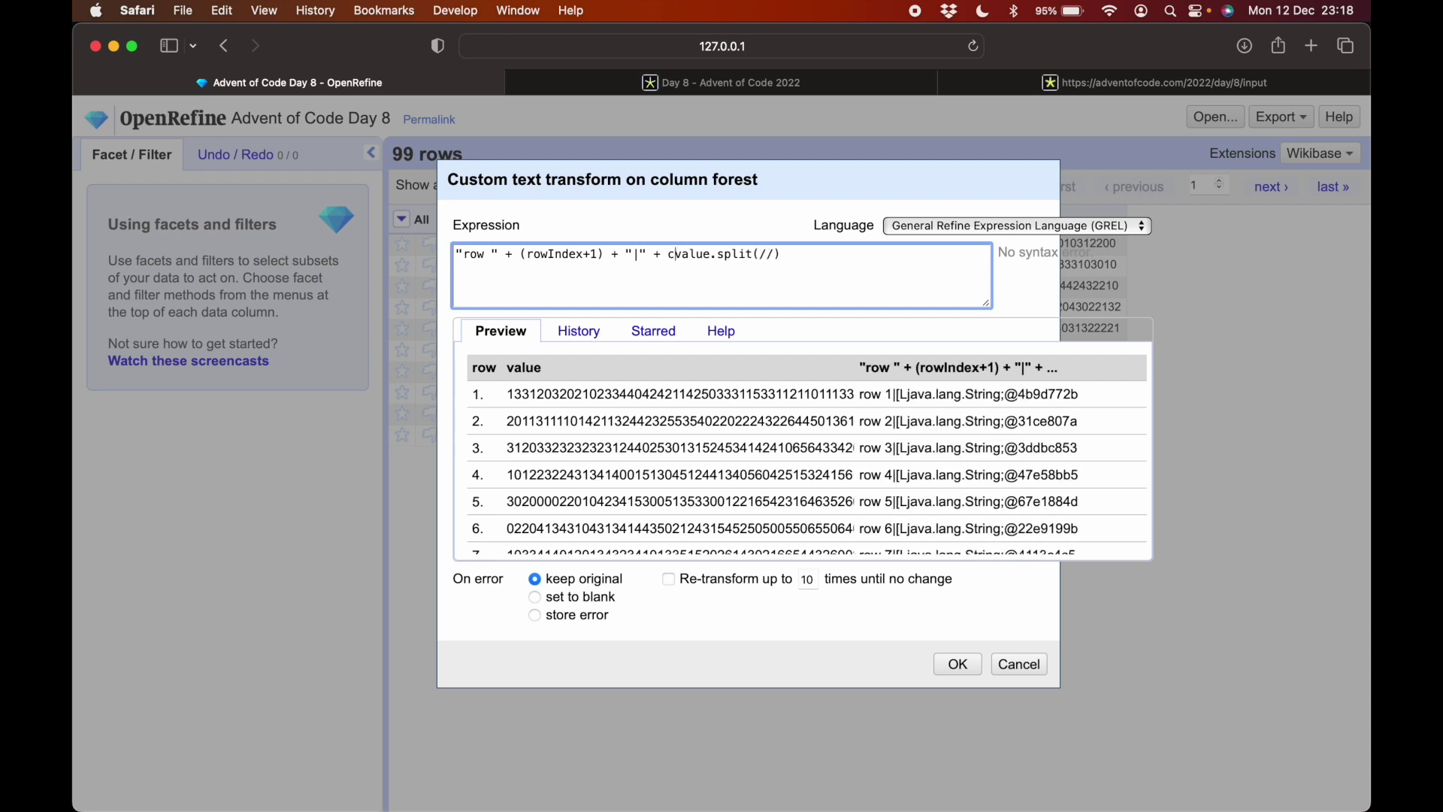
{"action": "type", "text": " \"colum"}
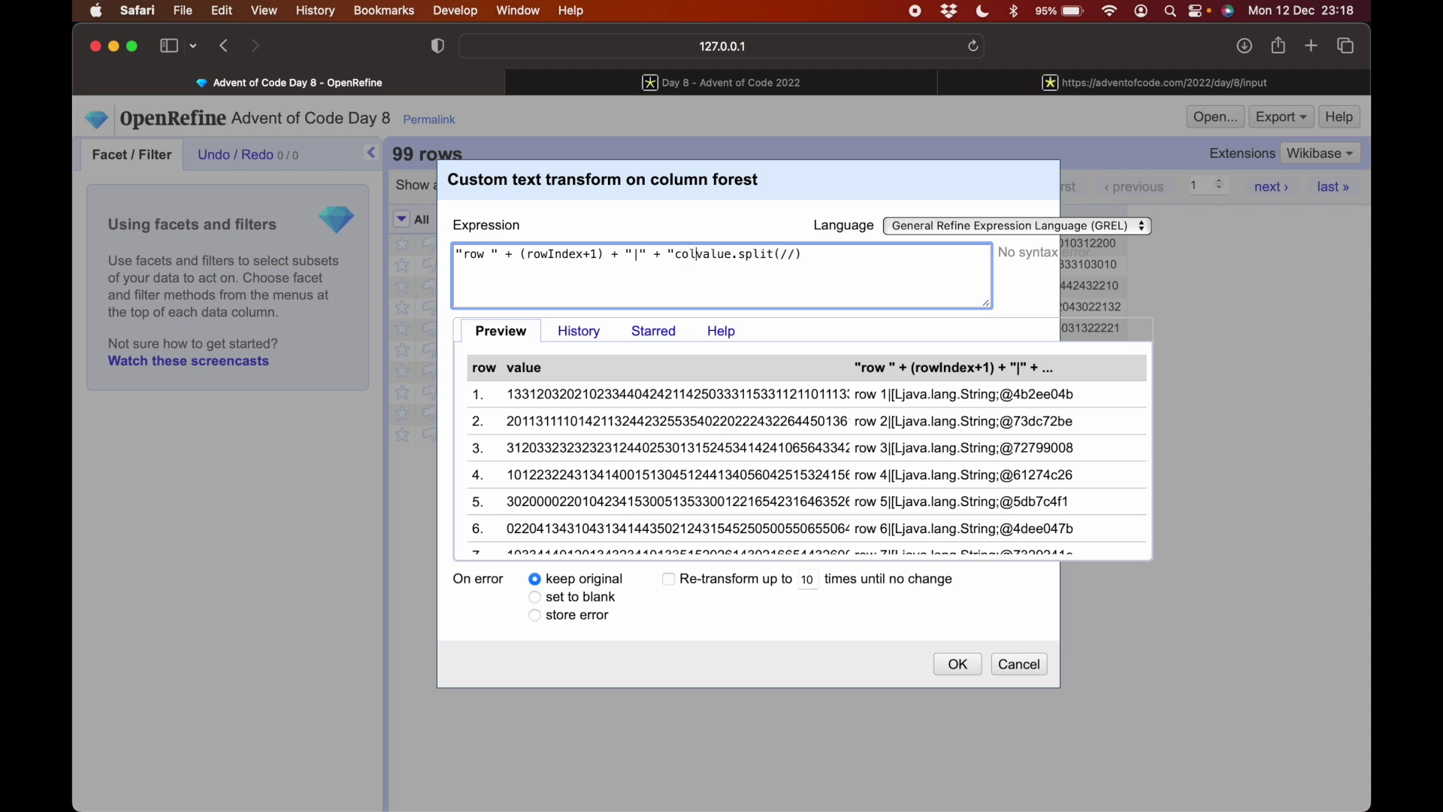
{"action": "type", "text": "n \""}
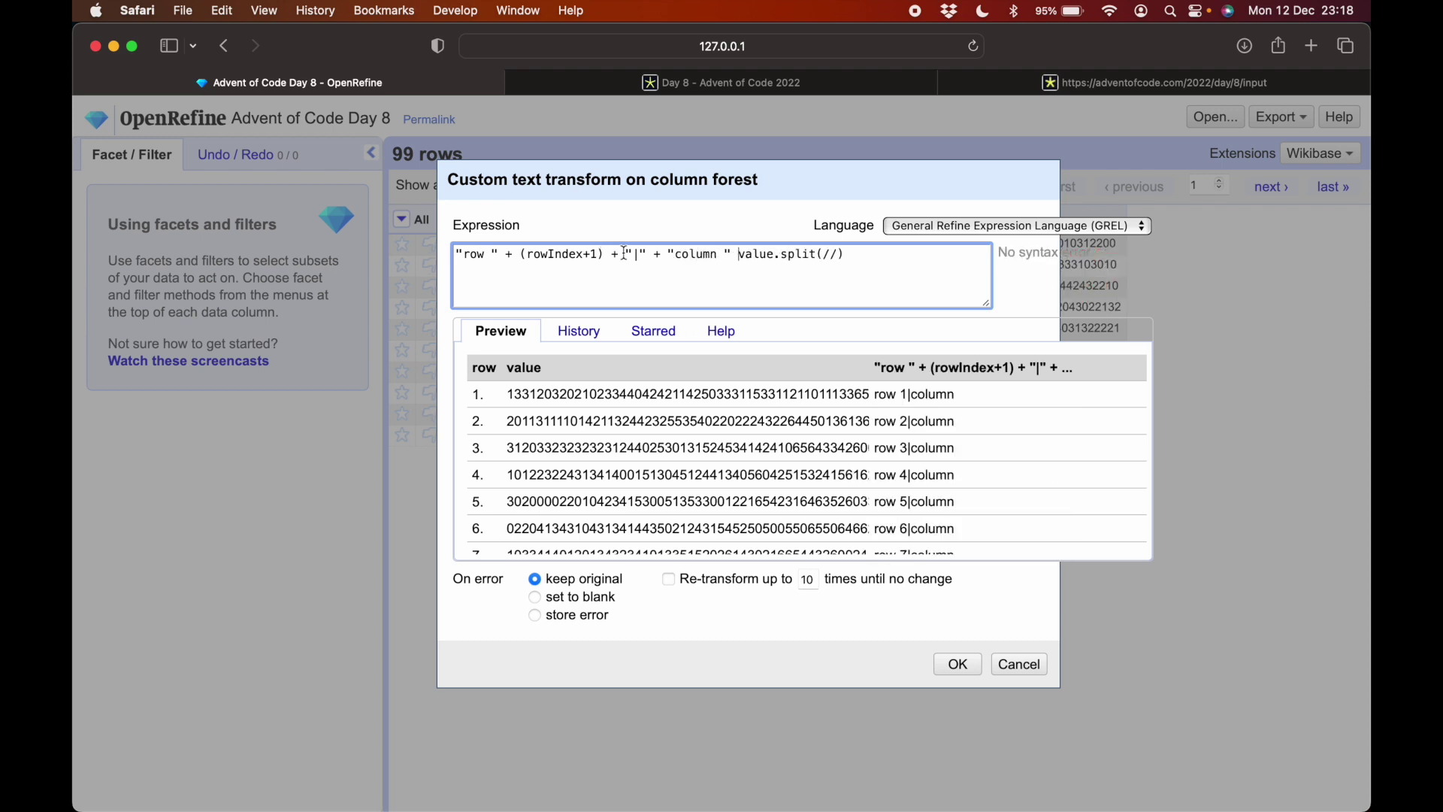
Remove value.split(//) from the end of the expression and insert forEachIndex(value.split(//),i,v, at its beginning.
{"action": "left_click_drag", "start_coordinate": [741, 258], "coordinate": [866, 257]}
{"action": "key", "text": "BackSpace"}
{"action": "left_click", "coordinate": [456, 253]}
{"action": "type", "text": "forEach"}
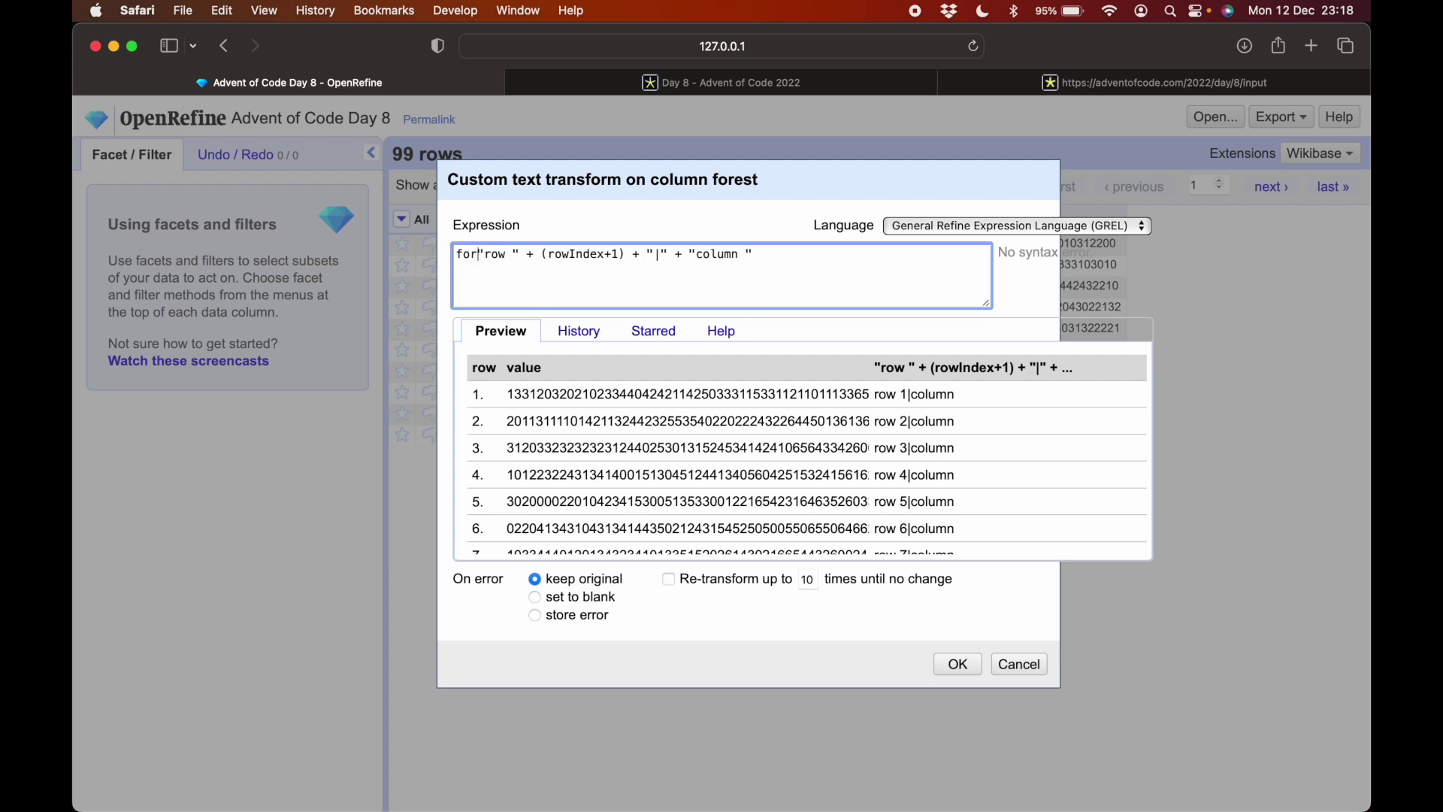
{"action": "type", "text": "Index("}
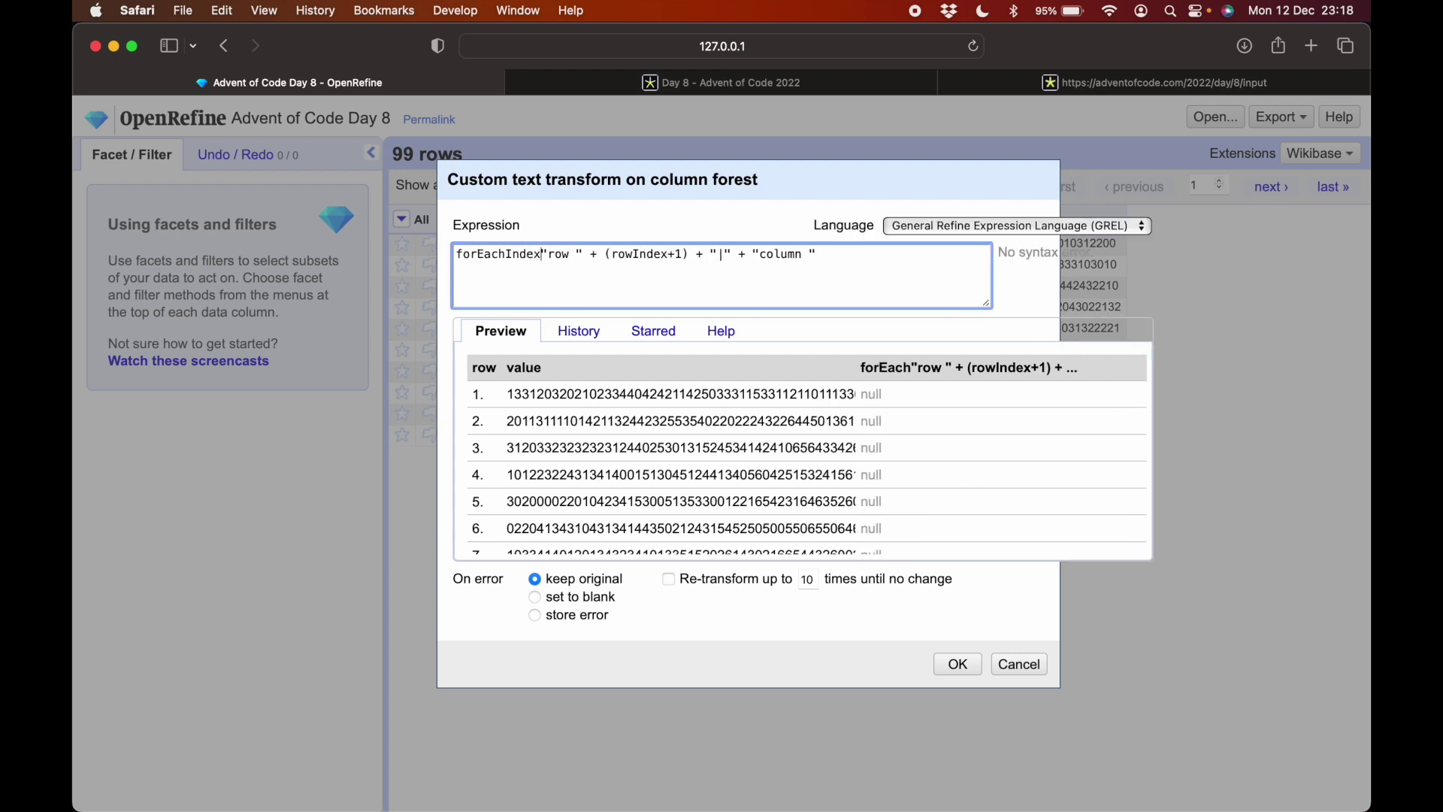
{"action": "type", "text": "value.split(//),i,"}
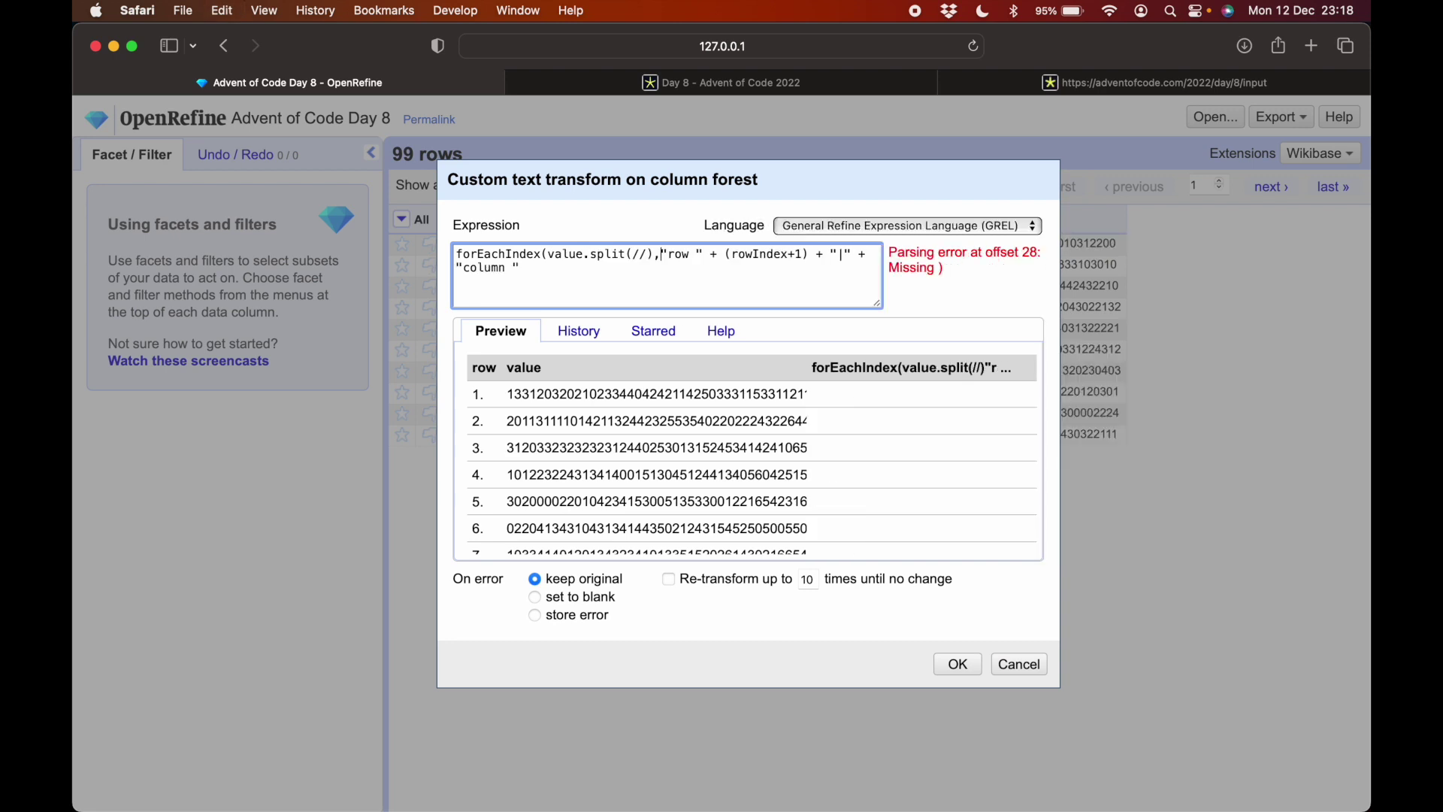
{"action": "type", "text": "v,"}
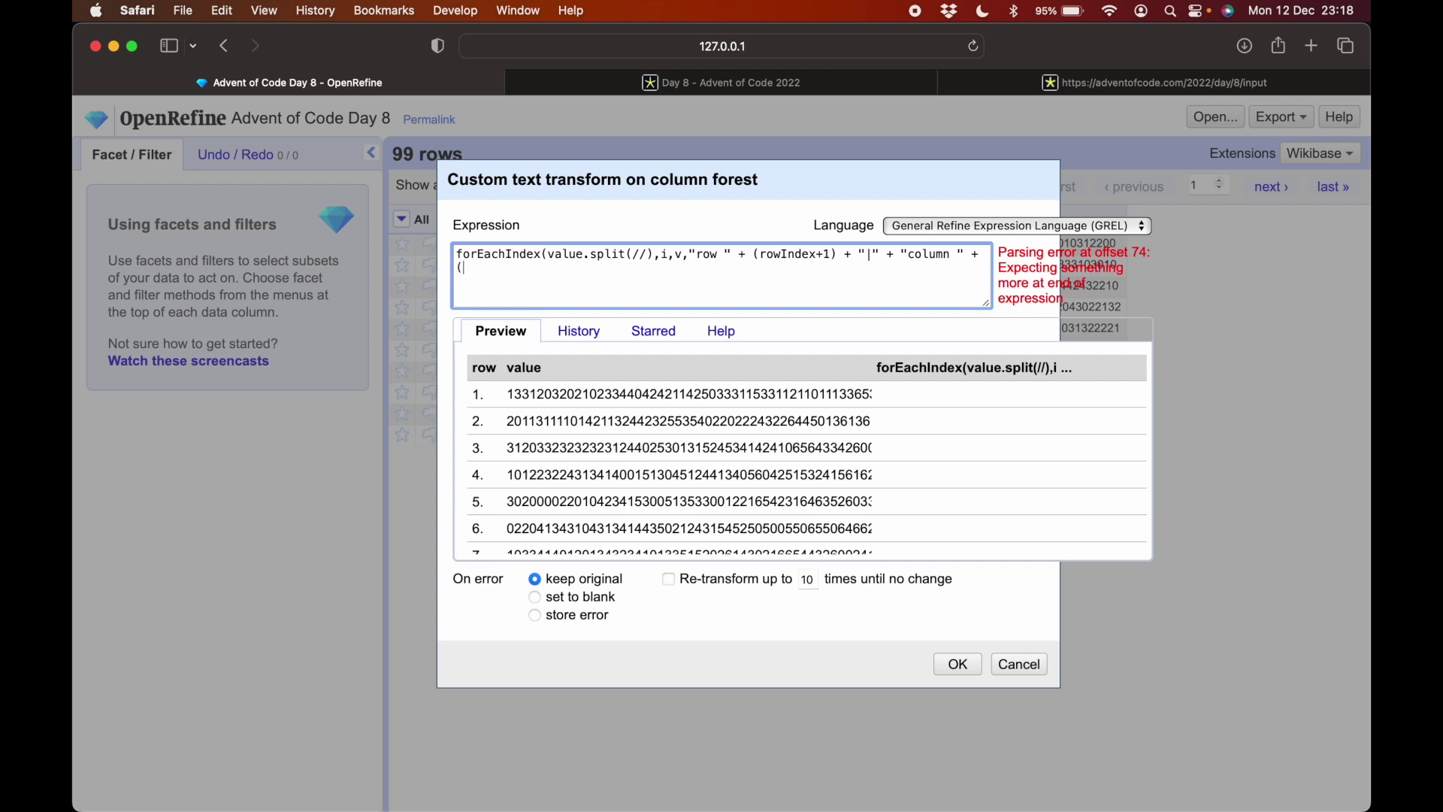
Complete the expression with + (i+1) + "|" + v).join("~") and apply the transform to the forest column.
{"action": "type", "text": "+"}
{"action": "type", "text": "+1) + \"|\" + v).j"}
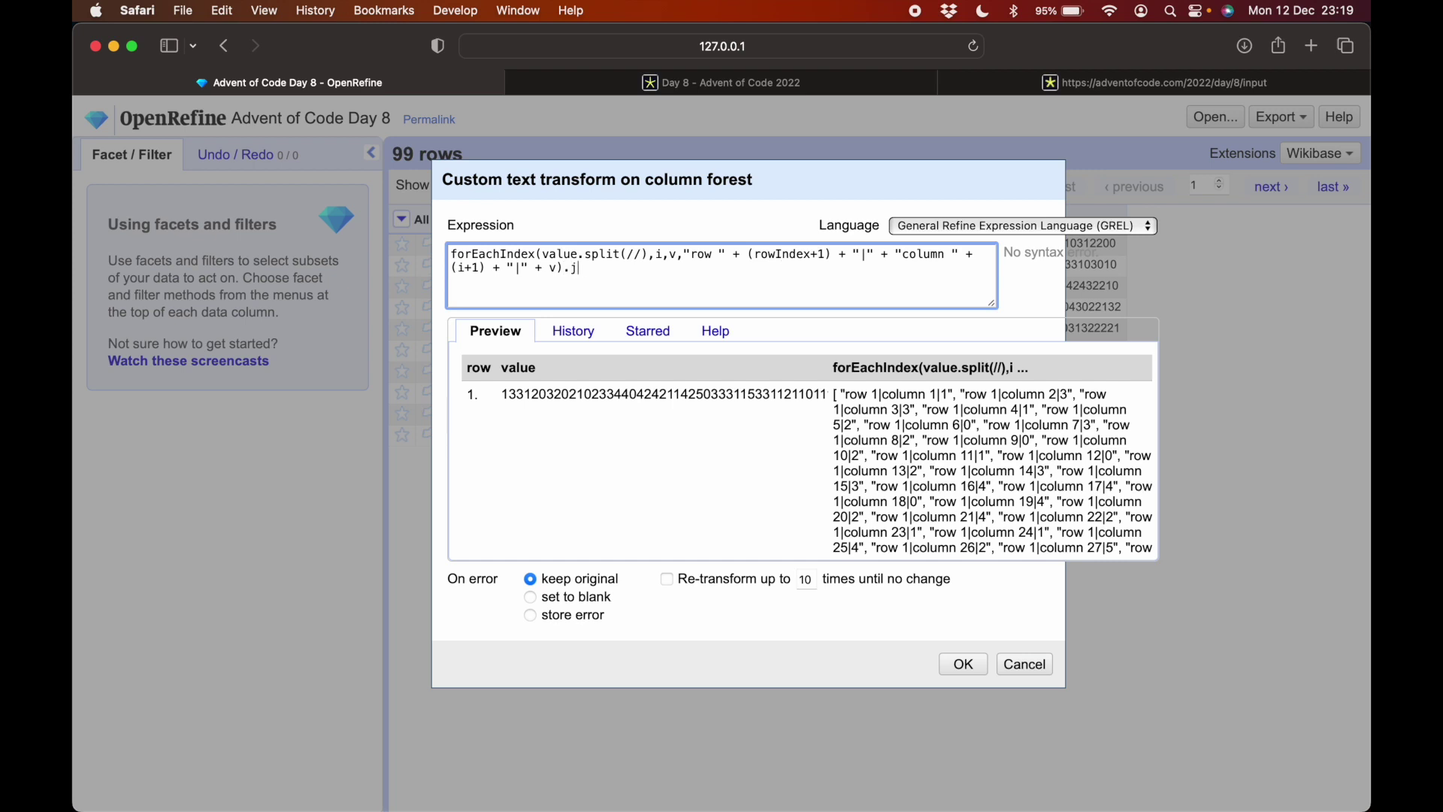
{"action": "type", "text": "("}
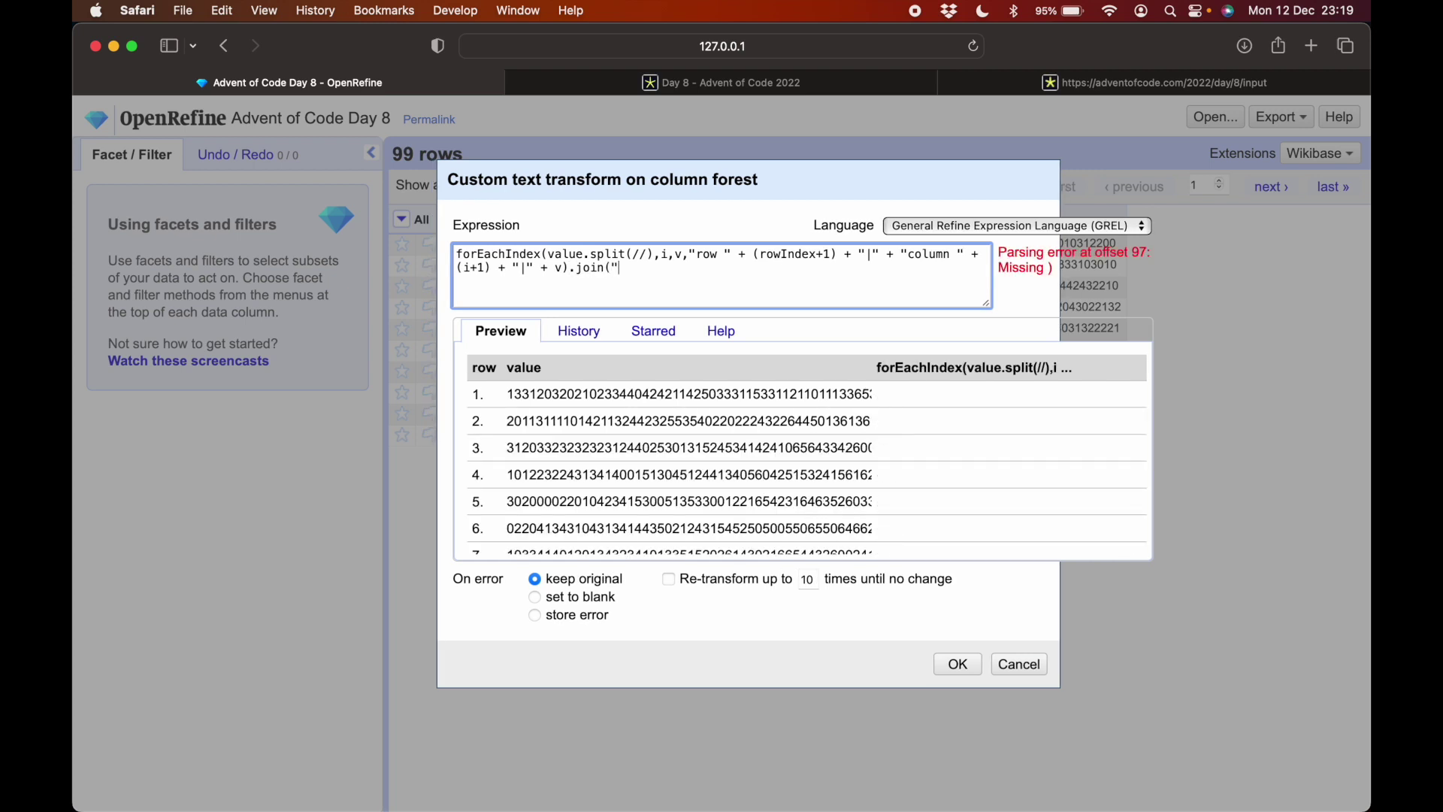
{"action": "type", "text": "\"~\")"}
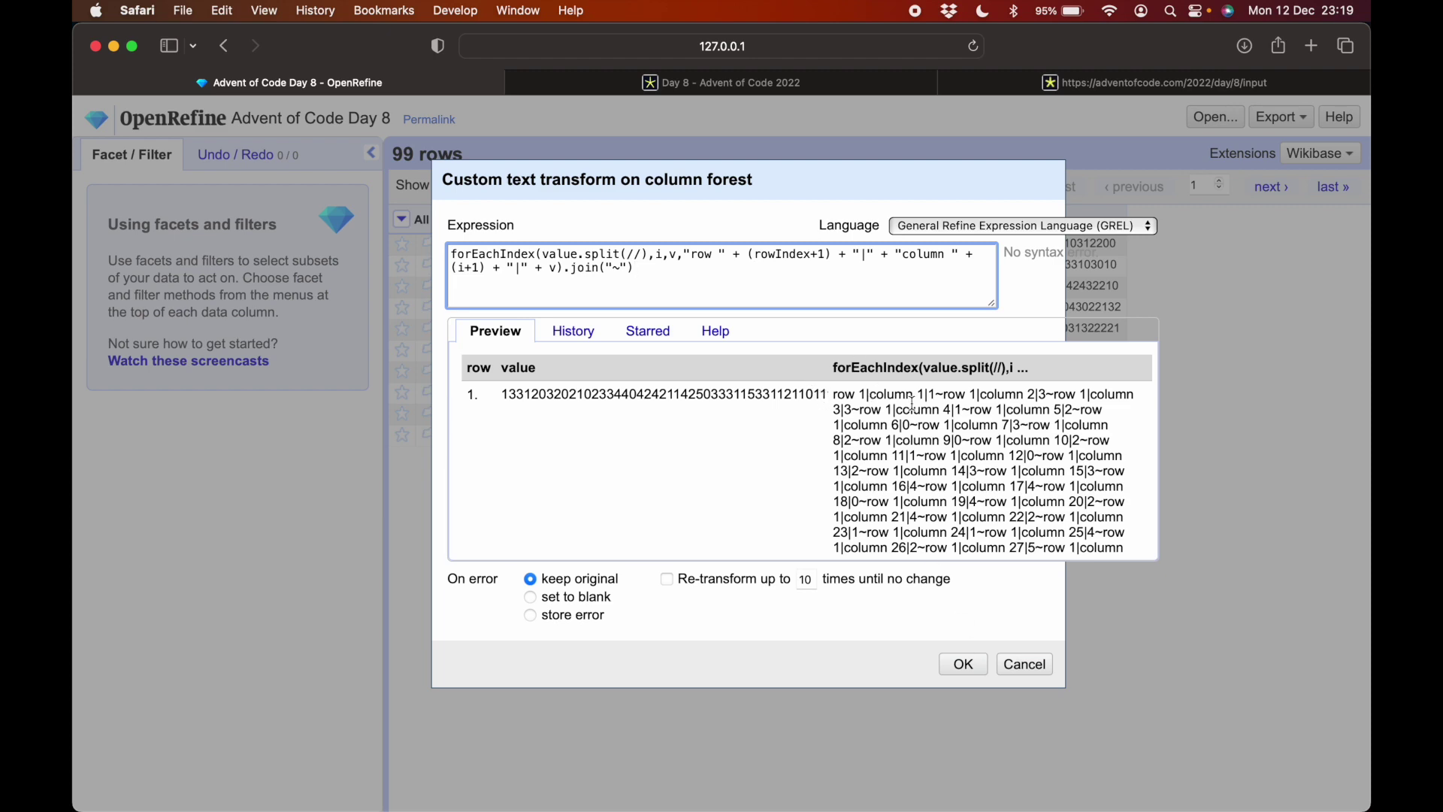
{"action": "left_click", "coordinate": [965, 664]}
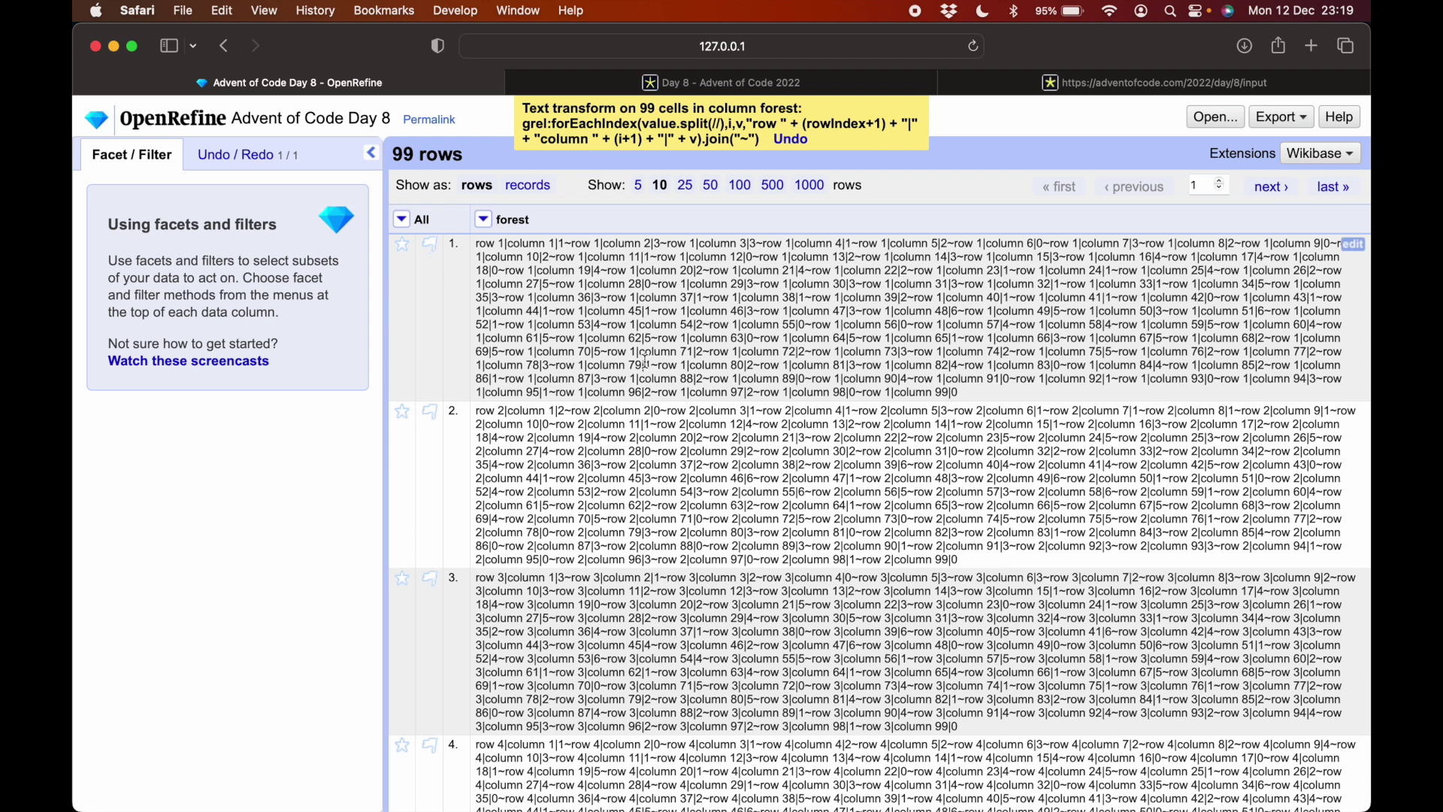
Split the multi-valued cells of the forest column into separate rows using the separator ~.
{"action": "left_click", "coordinate": [485, 220]}
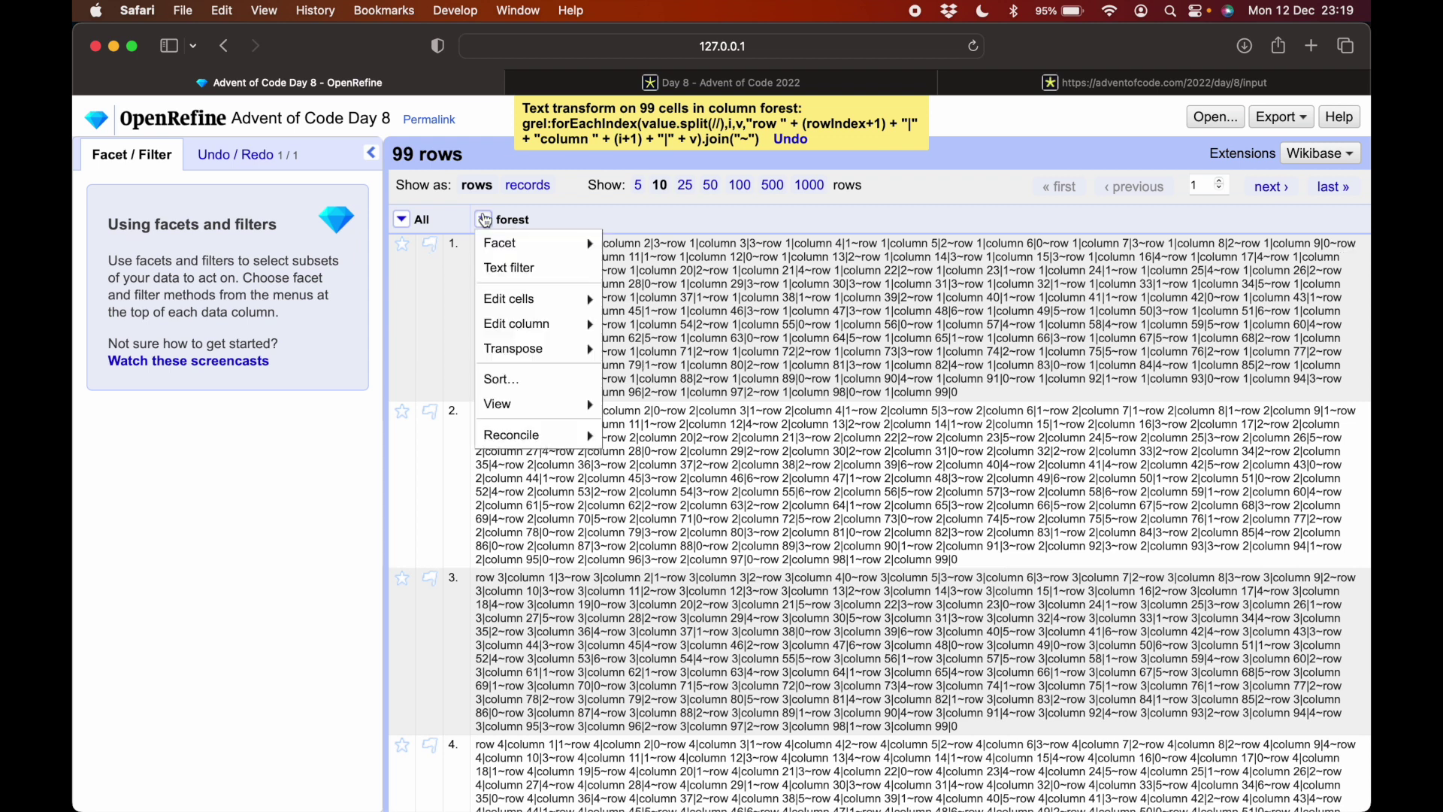
{"action": "mouse_move", "coordinate": [511, 302]}
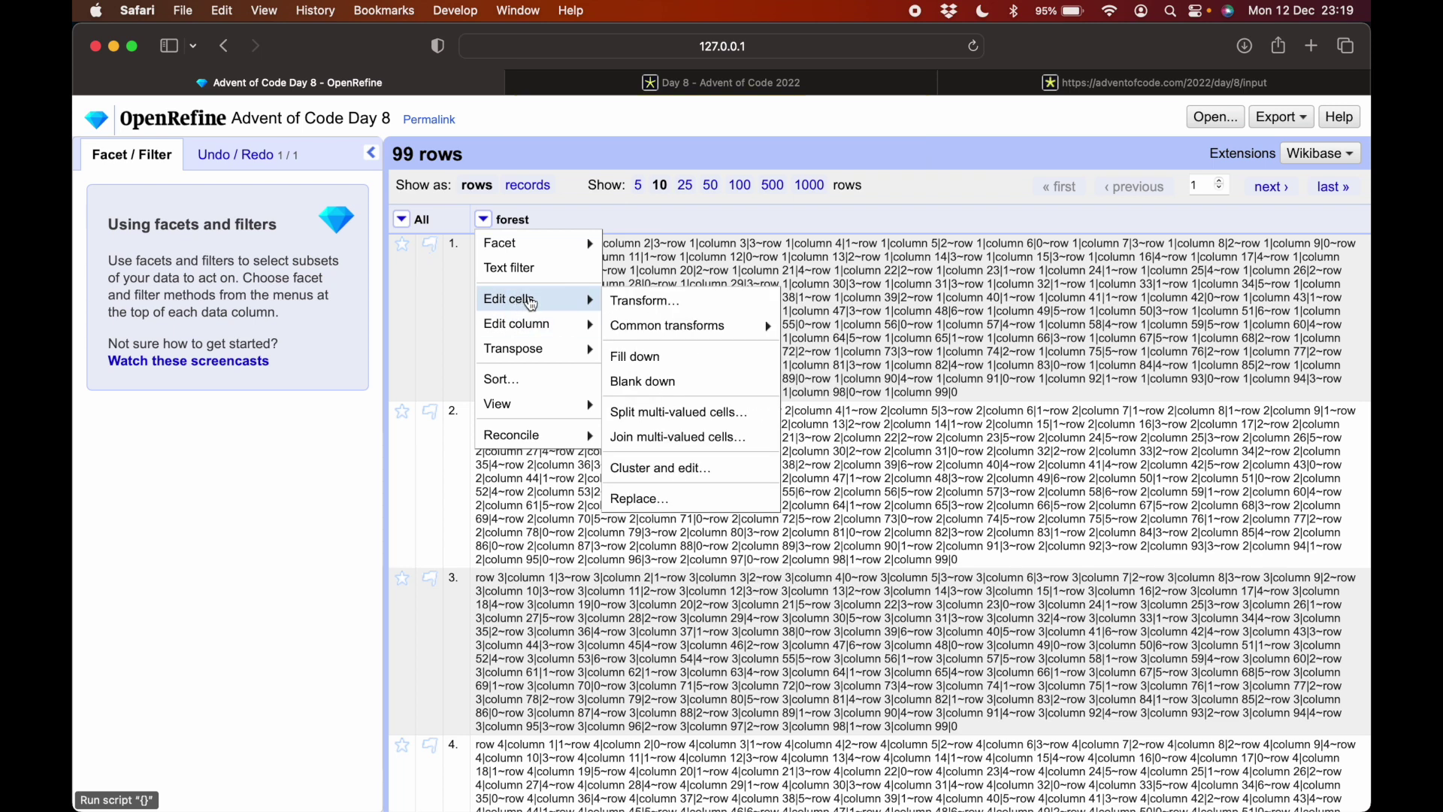
{"action": "mouse_move", "coordinate": [579, 326]}
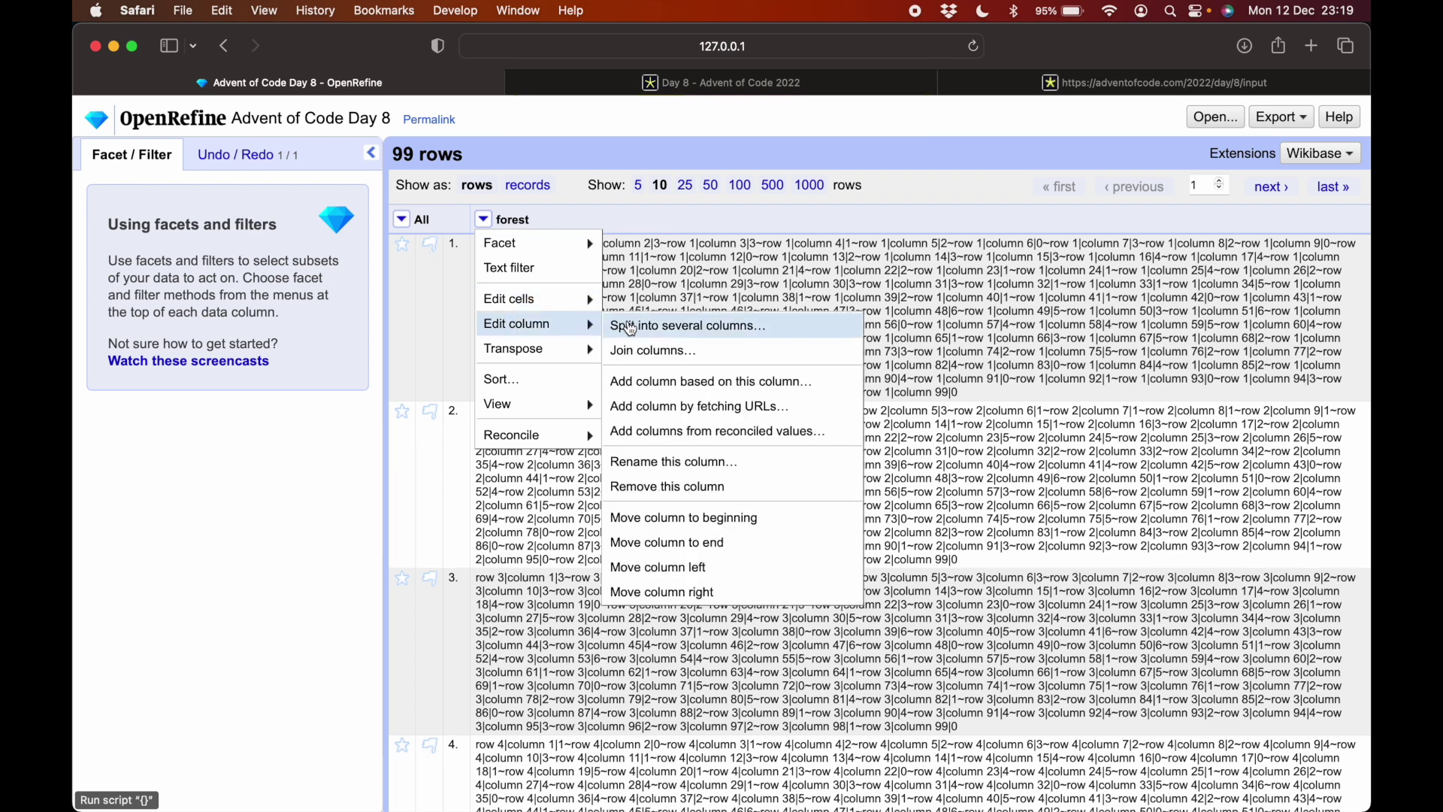
{"action": "mouse_move", "coordinate": [594, 301]}
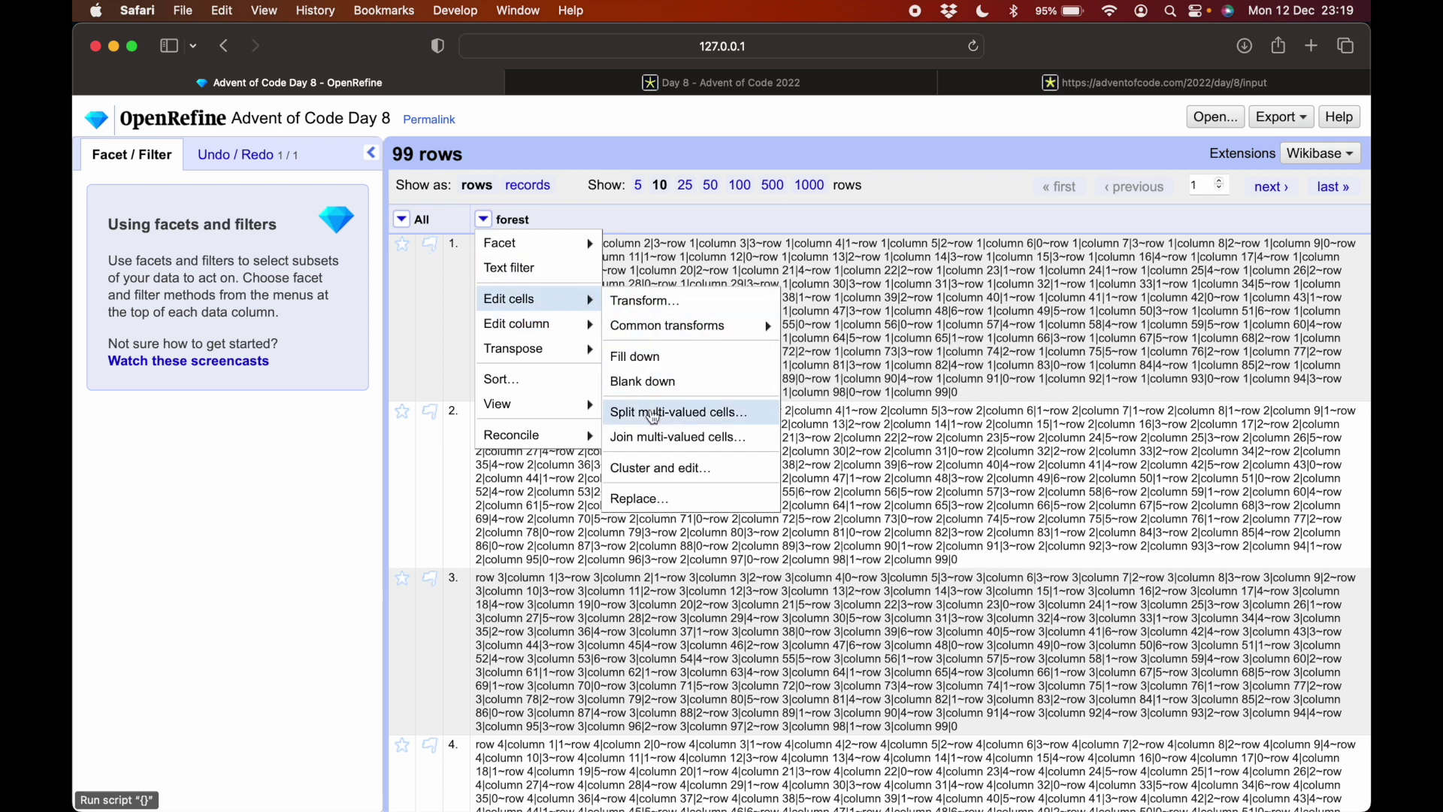
{"action": "left_click", "coordinate": [662, 412]}
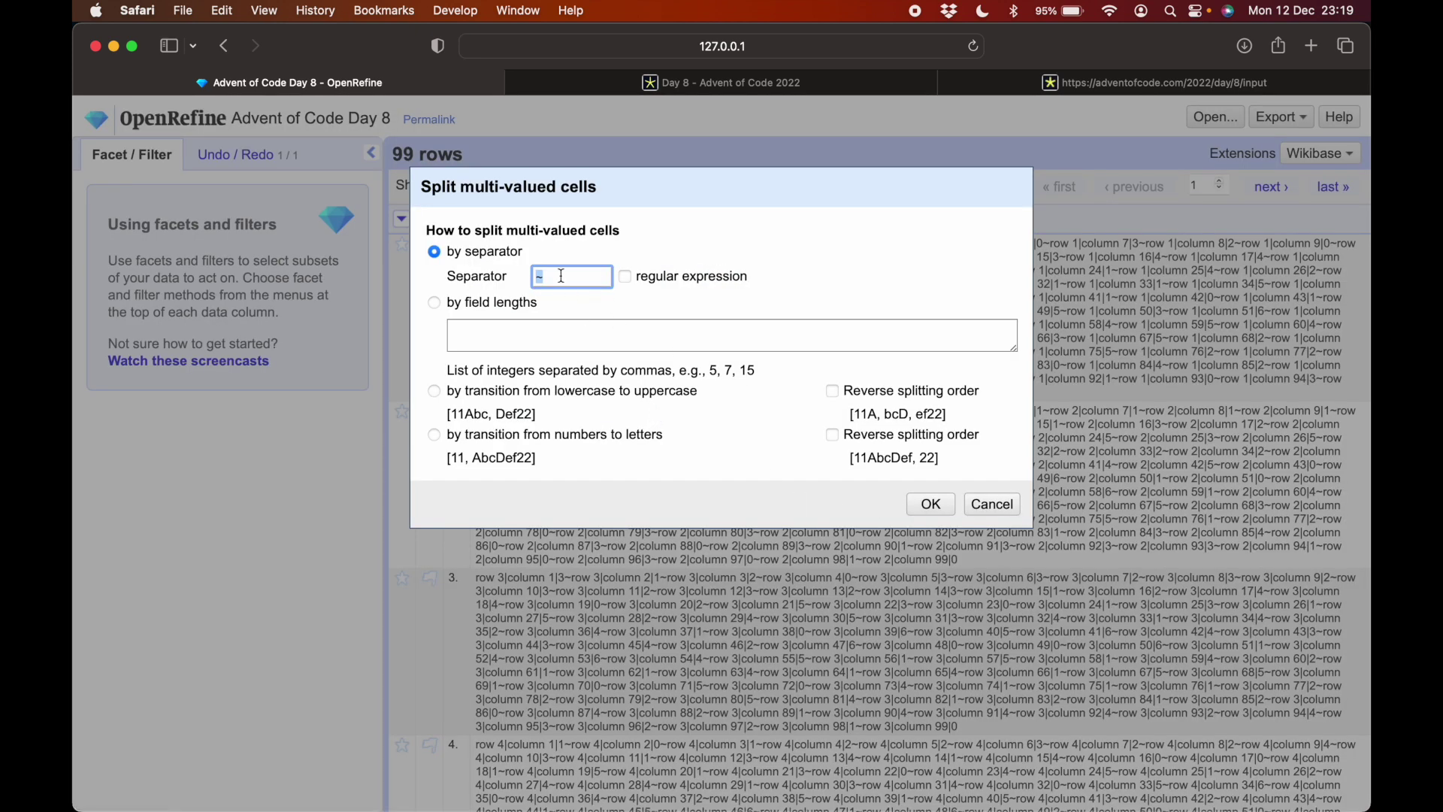
{"action": "left_click", "coordinate": [932, 502]}
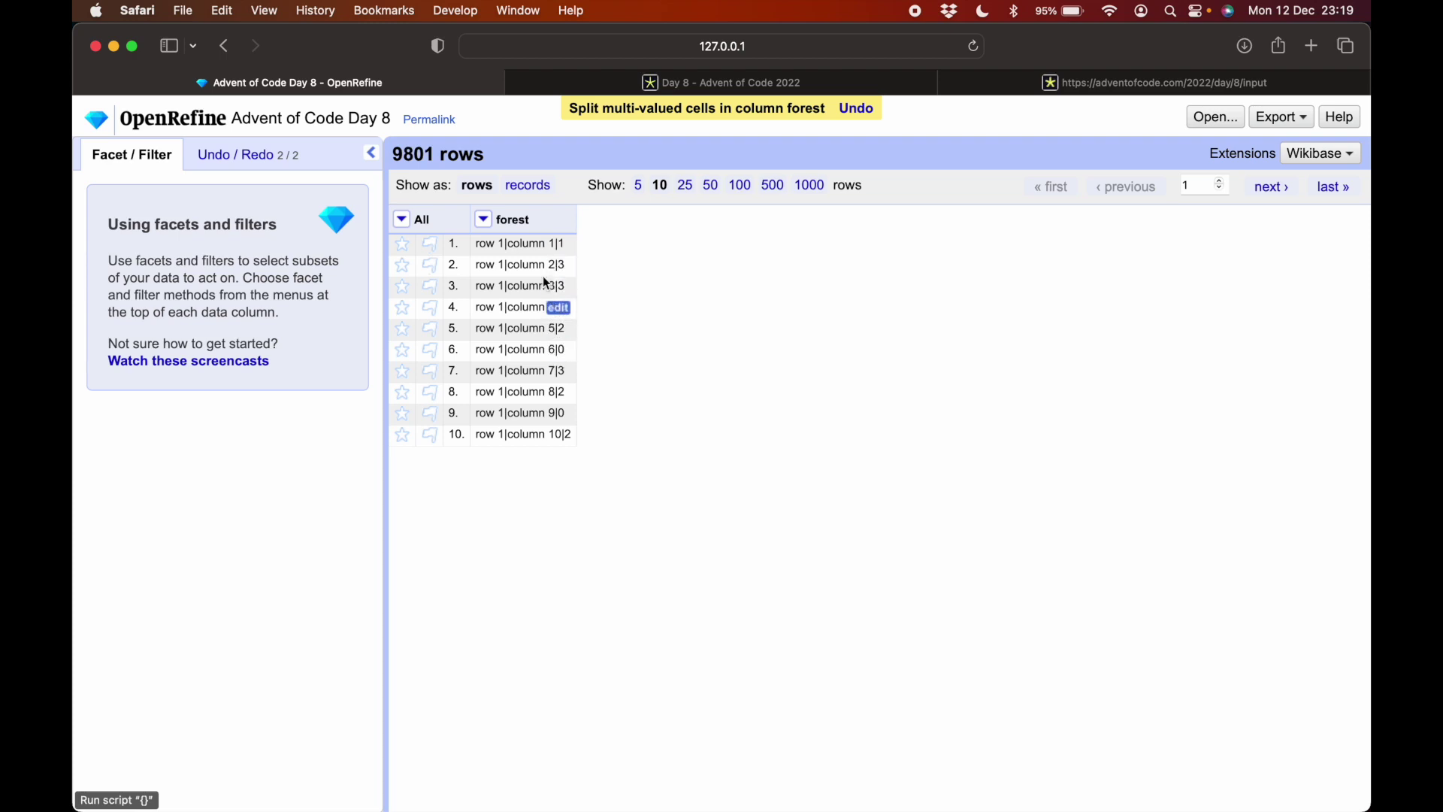
Split the forest column into several columns by the separator |, guessing cell types and removing the original column.
{"action": "left_click", "coordinate": [485, 219]}
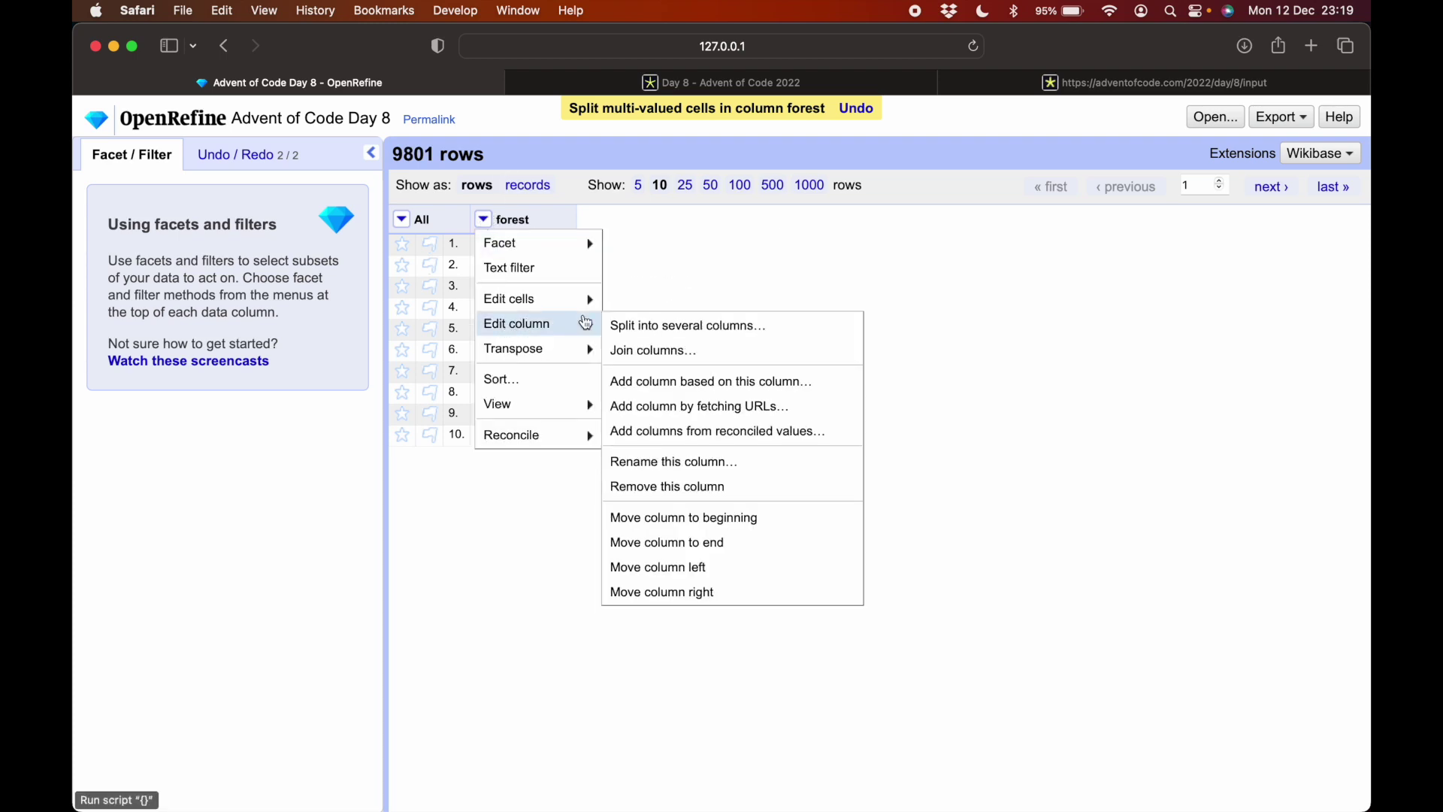
{"action": "left_click", "coordinate": [634, 329]}
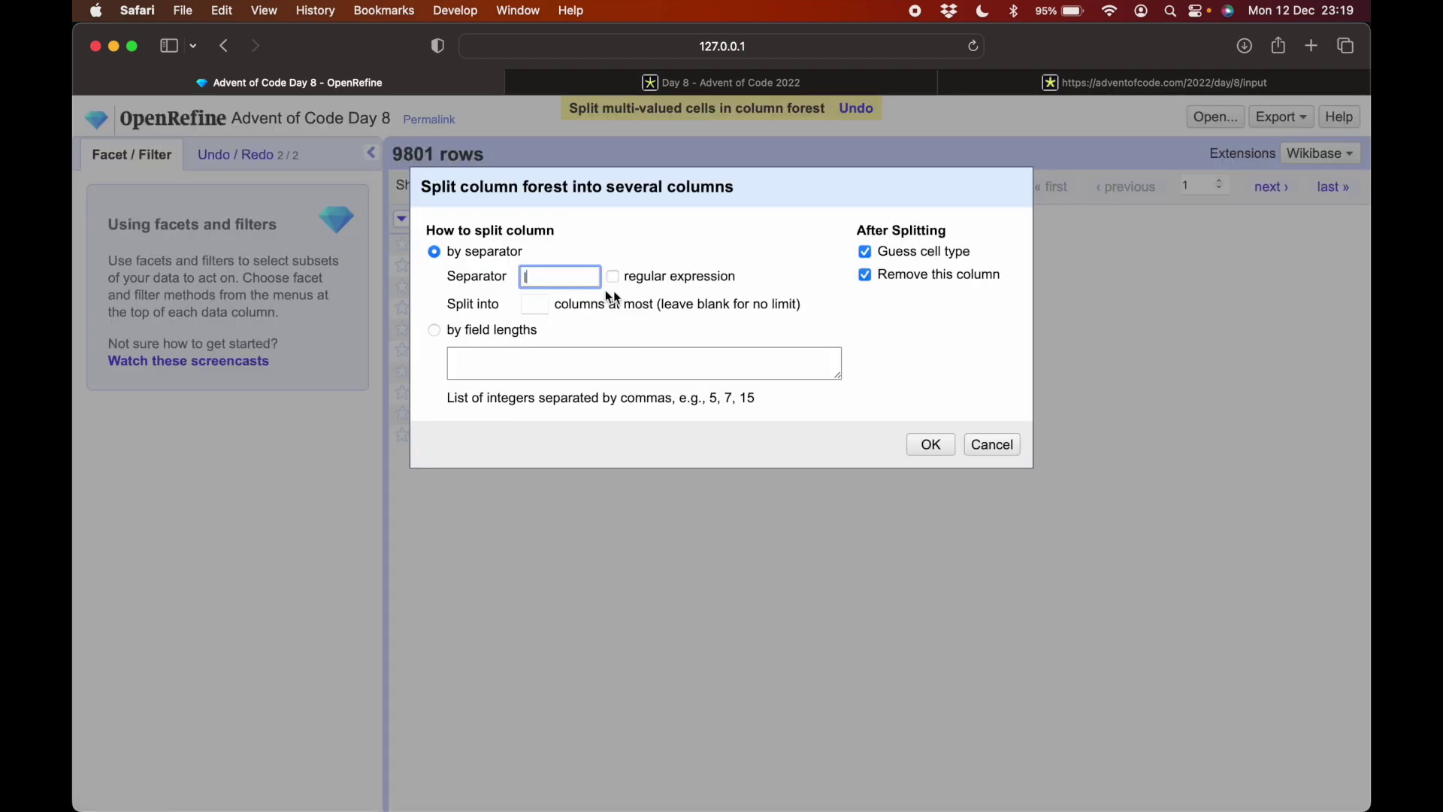
{"action": "left_click", "coordinate": [930, 443]}
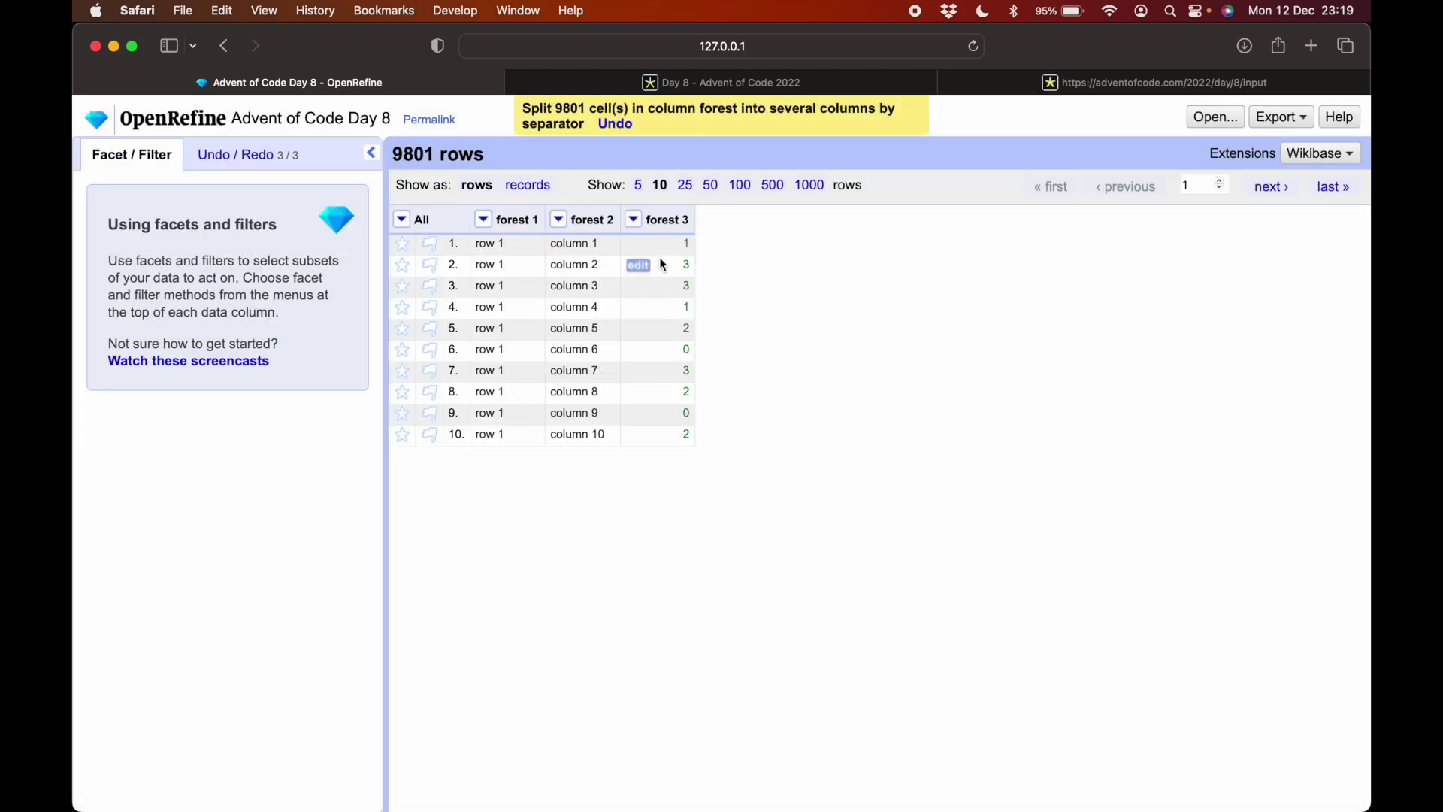
Rename the forest 3 column to treeHeight.
{"action": "left_click", "coordinate": [633, 219]}
{"action": "mouse_move", "coordinate": [680, 324]}
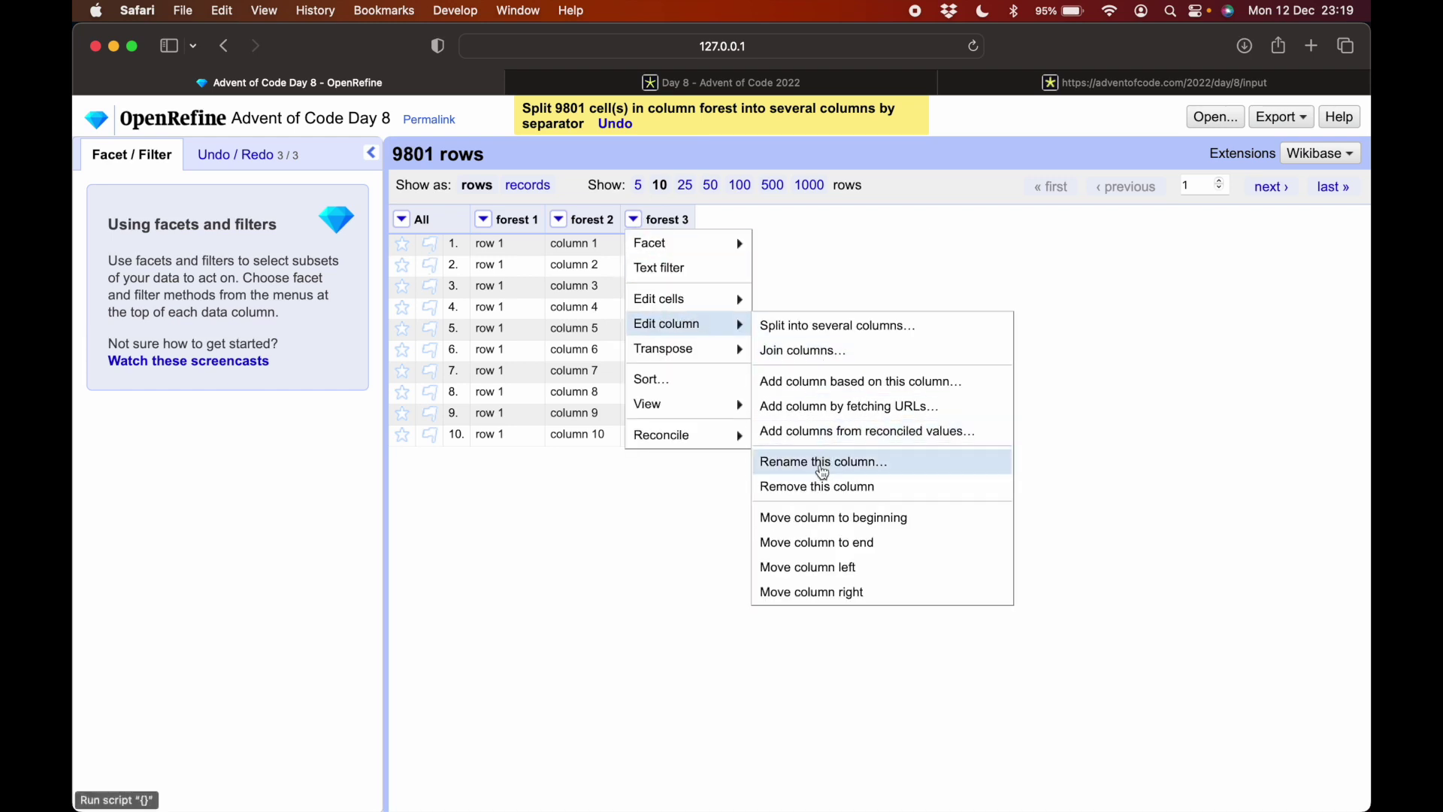
{"action": "left_click", "coordinate": [824, 464]}
{"action": "type", "text": "treeHei"}
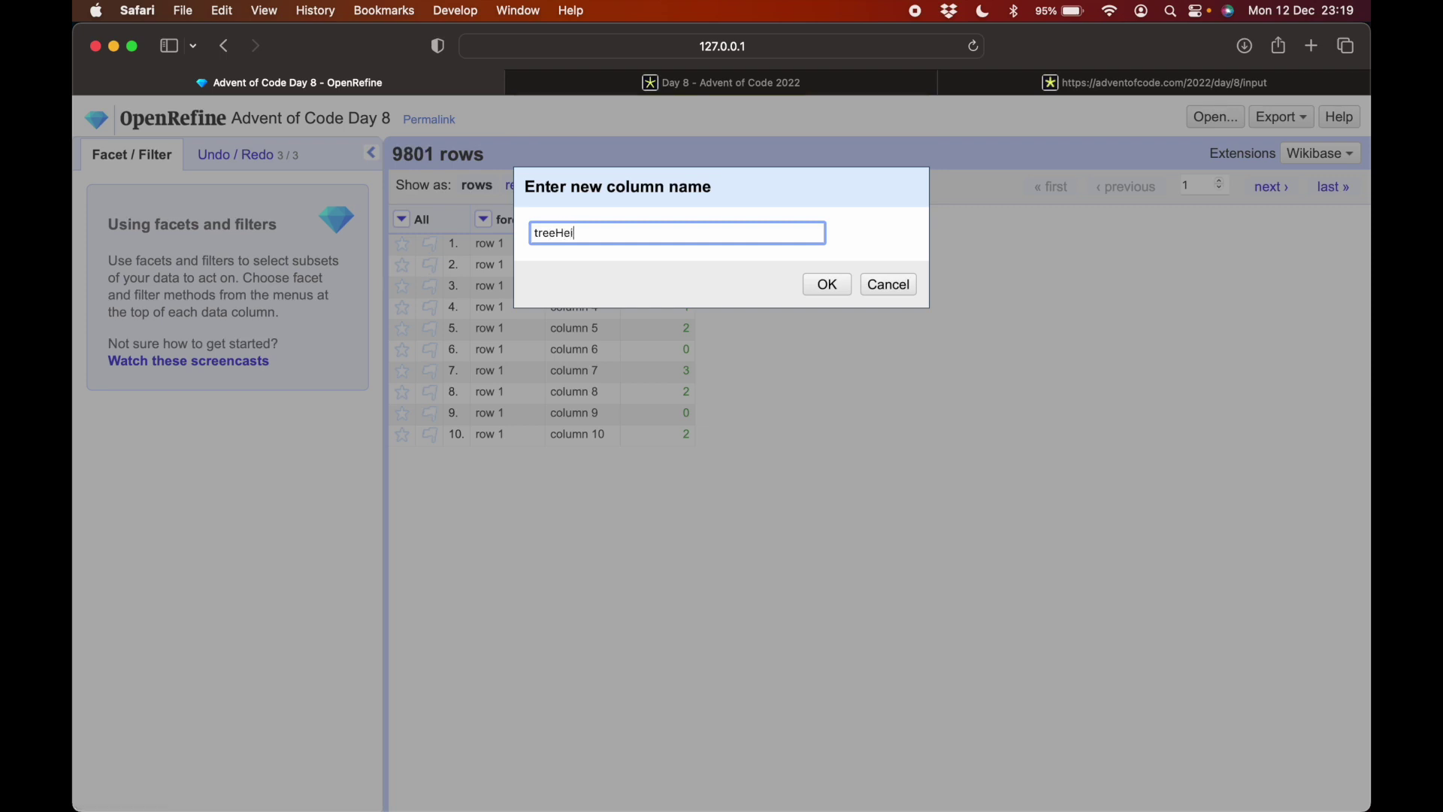
{"action": "key", "text": "Return"}
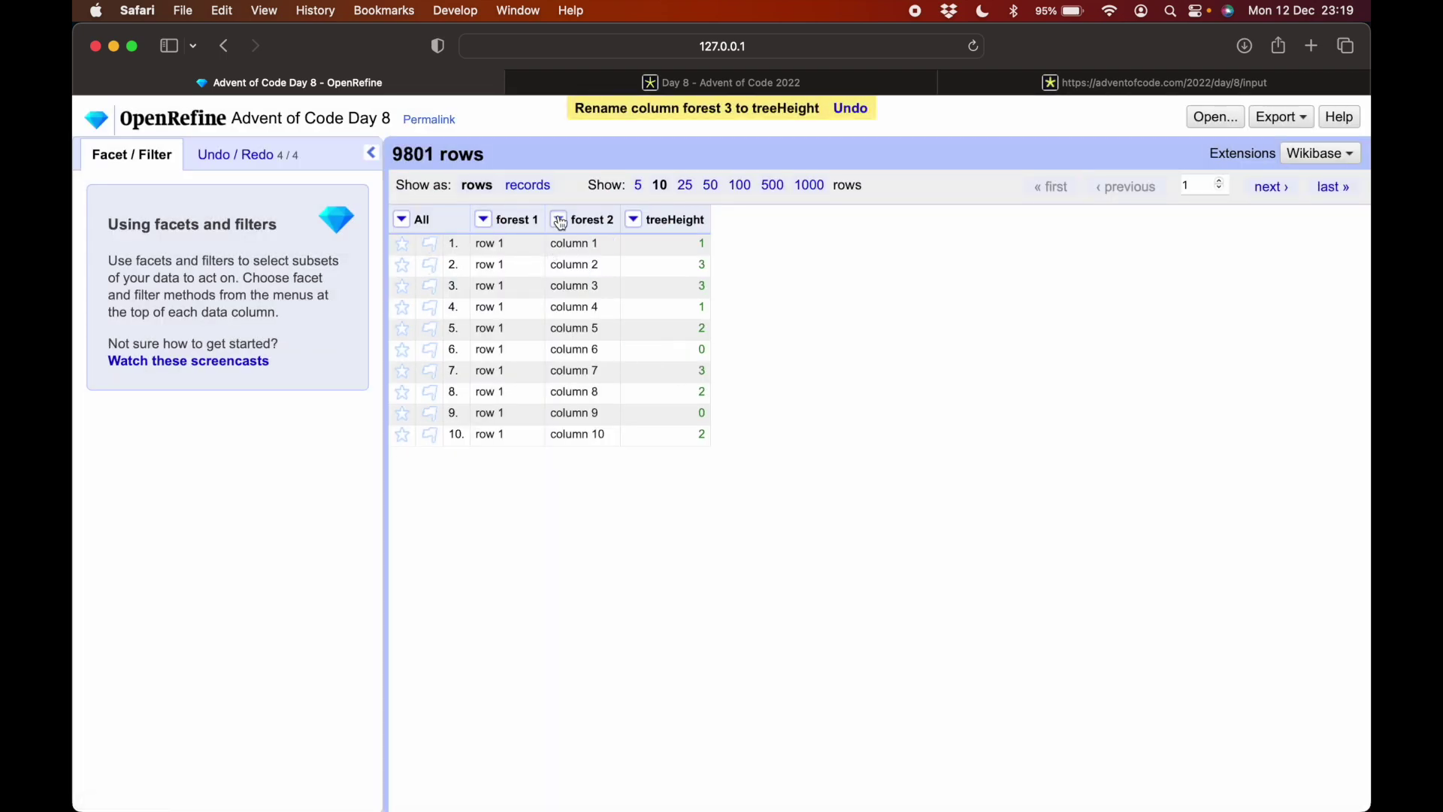
Rename the forest 2 column to column.
{"action": "left_click", "coordinate": [559, 219]}
{"action": "mouse_move", "coordinate": [571, 310]}
{"action": "mouse_move", "coordinate": [609, 323]}
{"action": "left_click", "coordinate": [778, 467]}
{"action": "type", "text": "co"}
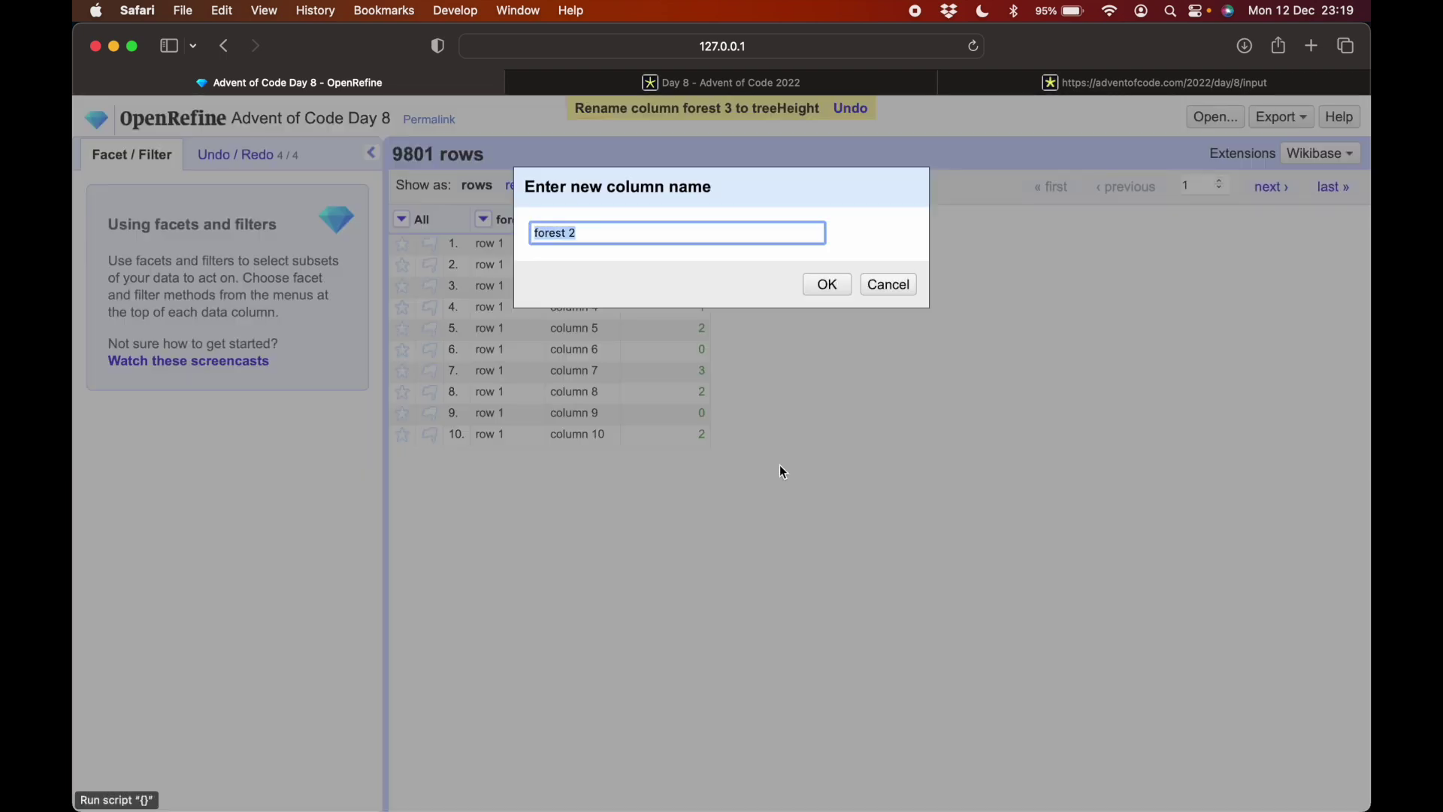
{"action": "type", "text": "lumn"}
{"action": "left_click", "coordinate": [827, 284]}
Rename the forest 1 column to row.
{"action": "left_click", "coordinate": [483, 218]}
{"action": "mouse_move", "coordinate": [513, 347]}
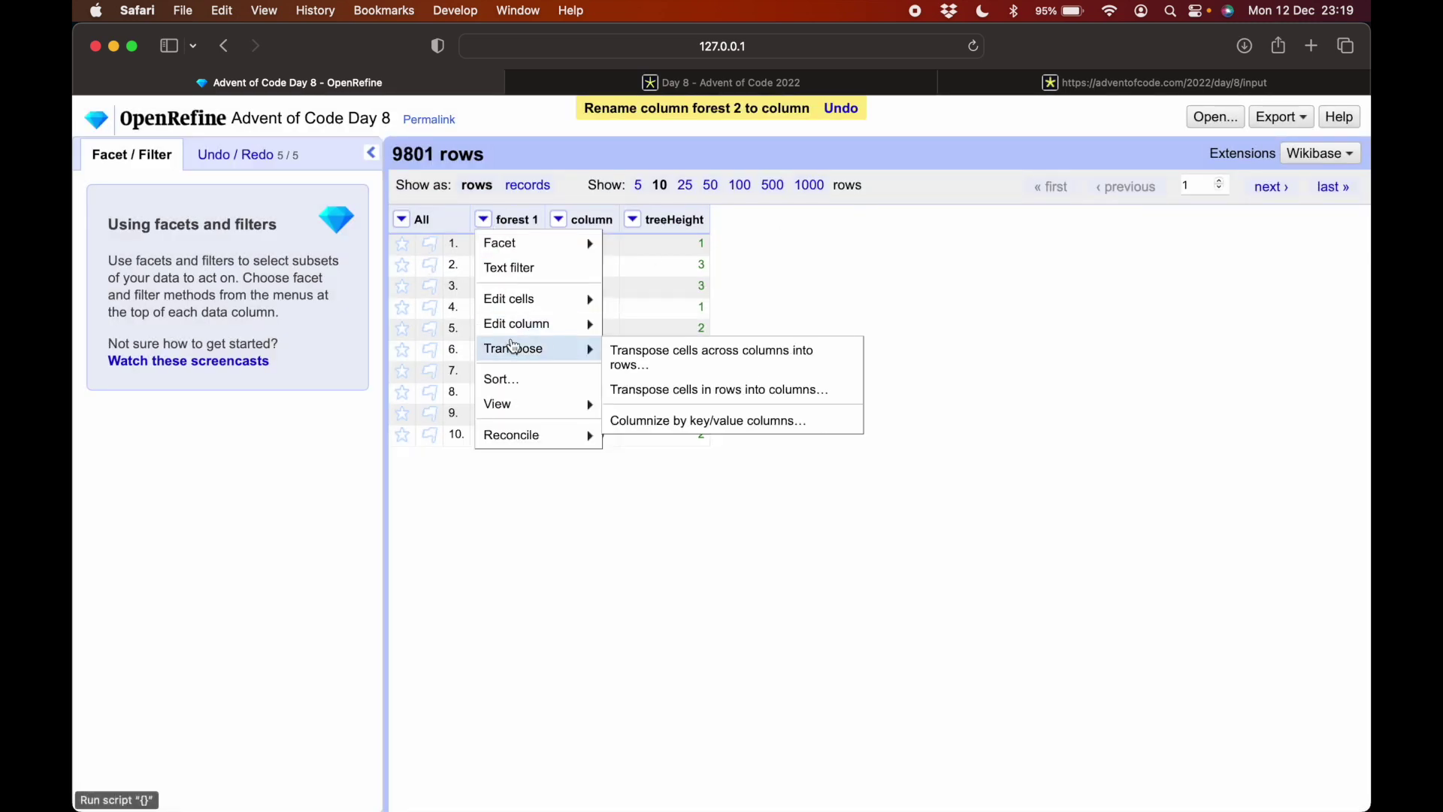
{"action": "mouse_move", "coordinate": [571, 323]}
{"action": "left_click", "coordinate": [747, 460]}
{"action": "type", "text": "ro"}
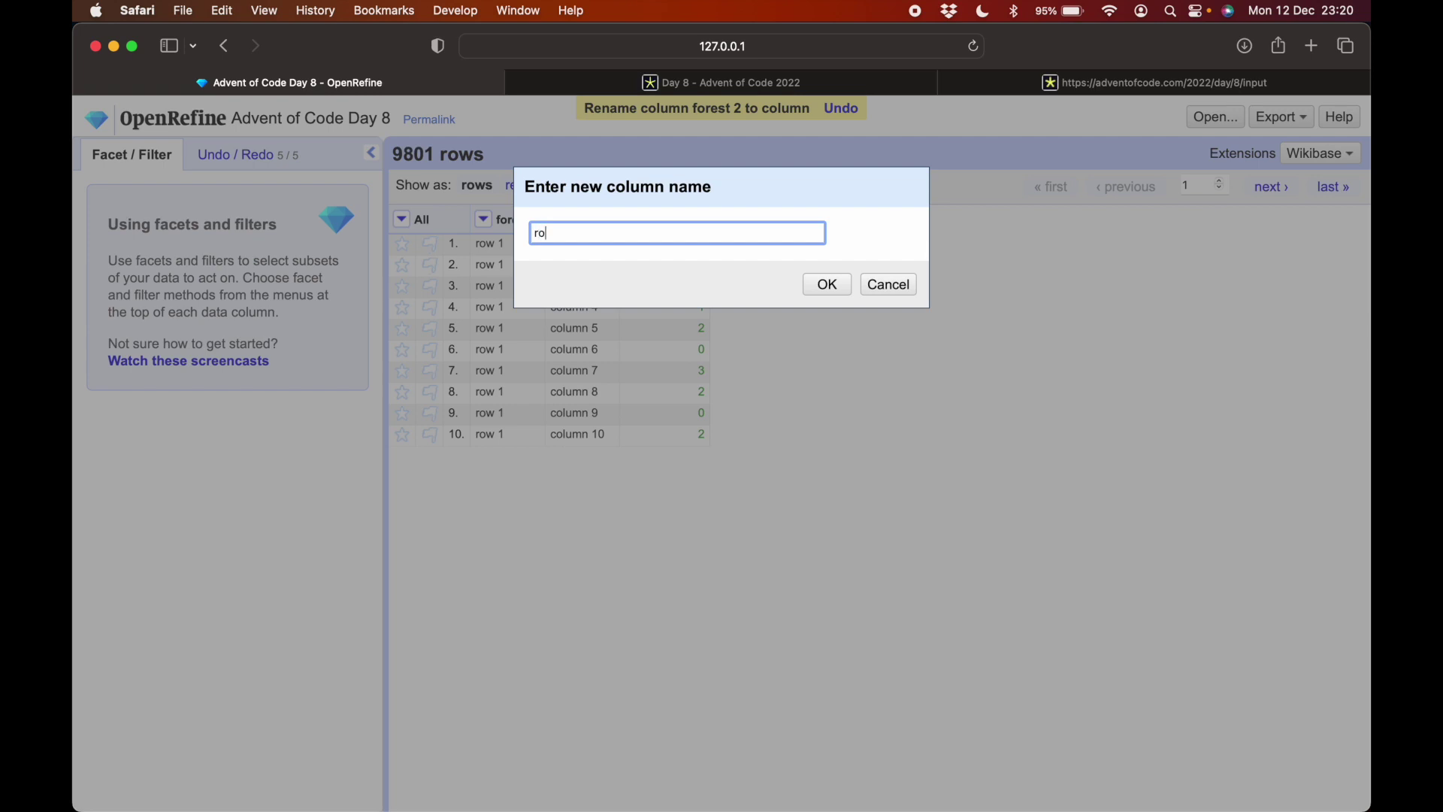
{"action": "type", "text": "w"}
{"action": "left_click", "coordinate": [827, 284]}
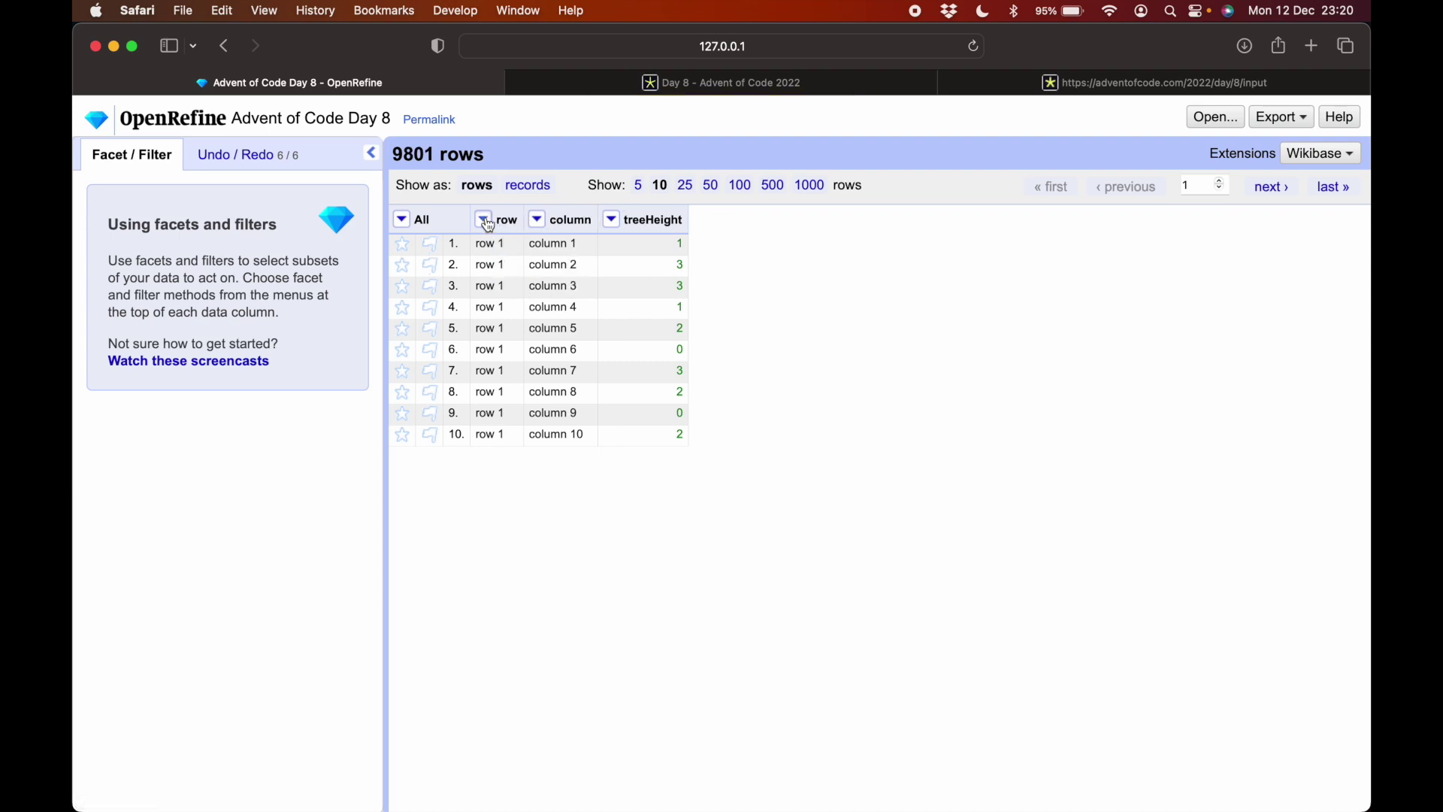
Show 50 and then 100 rows per page to examine how the row and column labels continue across the grid.
{"action": "left_click", "coordinate": [710, 186]}
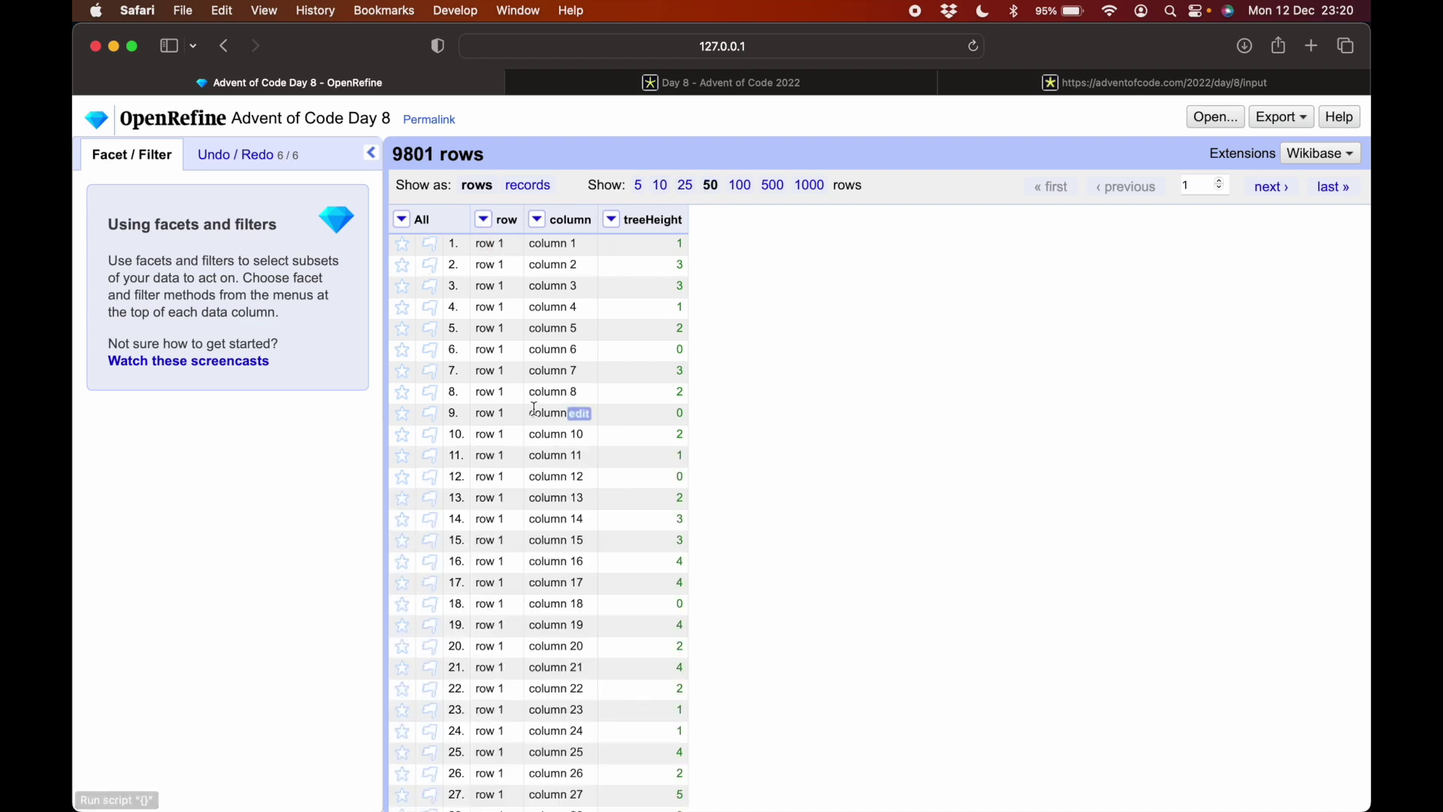
{"action": "scroll", "coordinate": [534, 408], "scroll_direction": "down", "scroll_amount": 10}
{"action": "scroll", "coordinate": [677, 301], "scroll_direction": "up", "scroll_amount": 1}
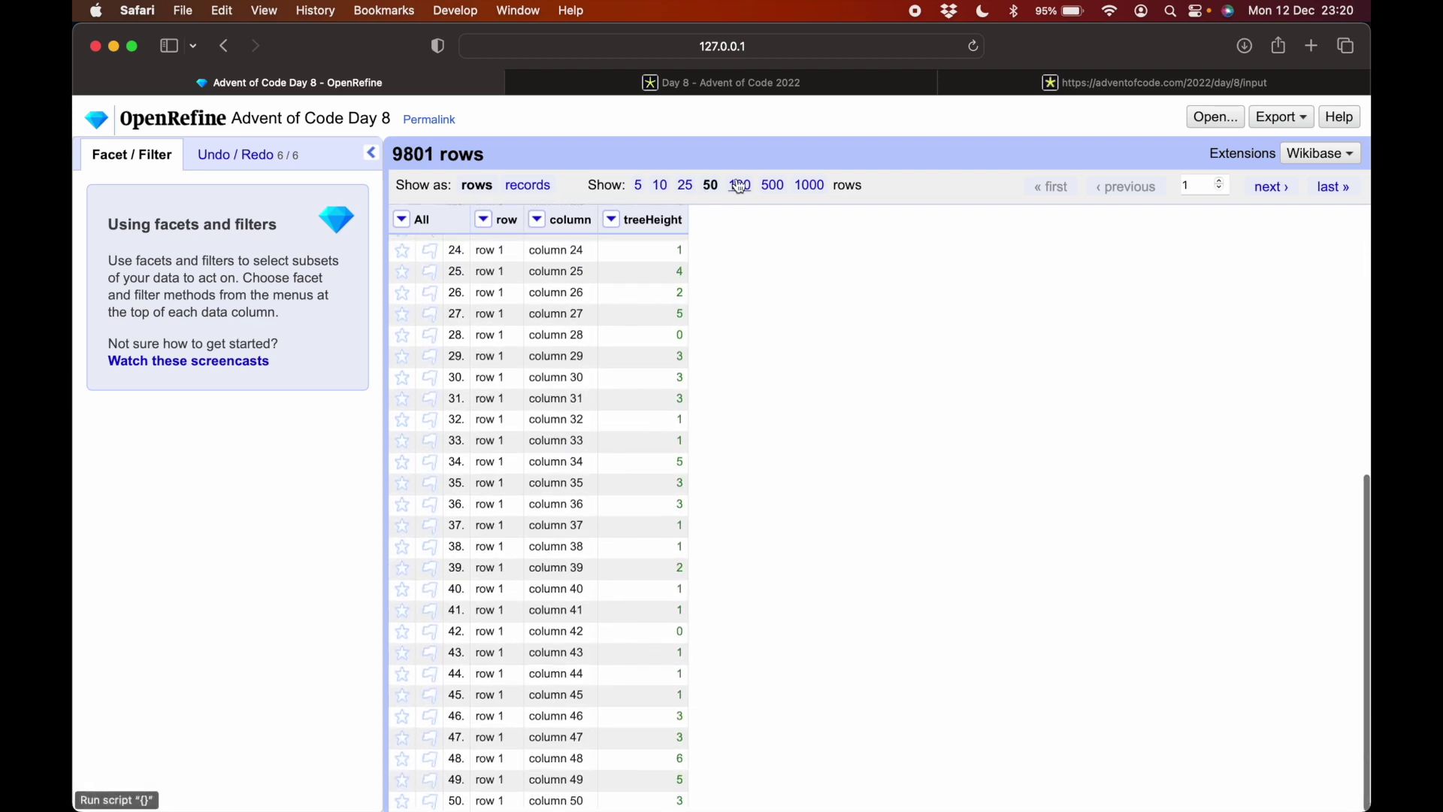
{"action": "left_click", "coordinate": [739, 187]}
{"action": "scroll", "coordinate": [548, 490], "scroll_direction": "down", "scroll_amount": 15}
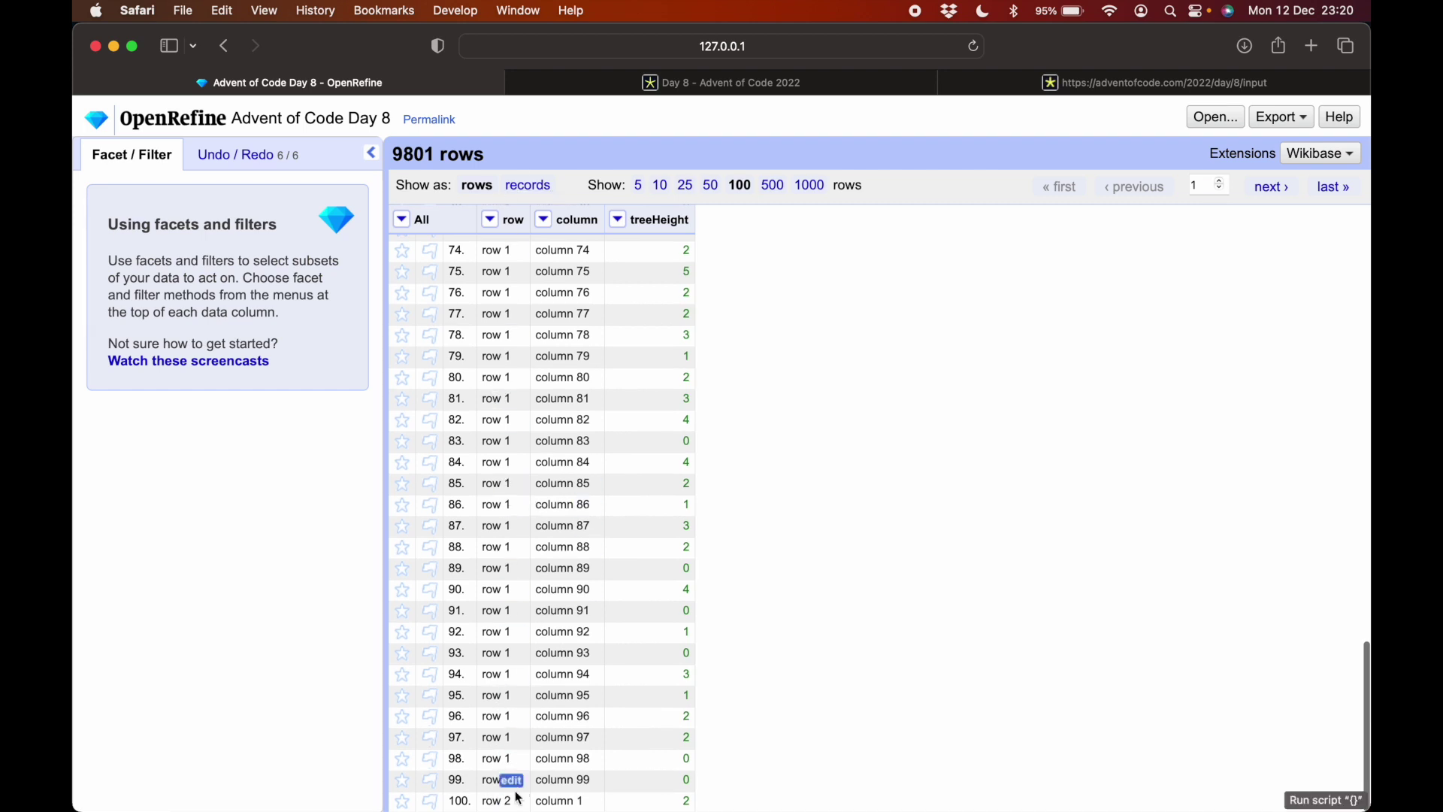
{"action": "scroll", "coordinate": [557, 309], "scroll_direction": "up", "scroll_amount": 3}
{"action": "scroll", "coordinate": [557, 308], "scroll_direction": "up", "scroll_amount": 15}
Show only 5 rows per page and blank down the repeated values in the row column.
{"action": "left_click", "coordinate": [637, 185]}
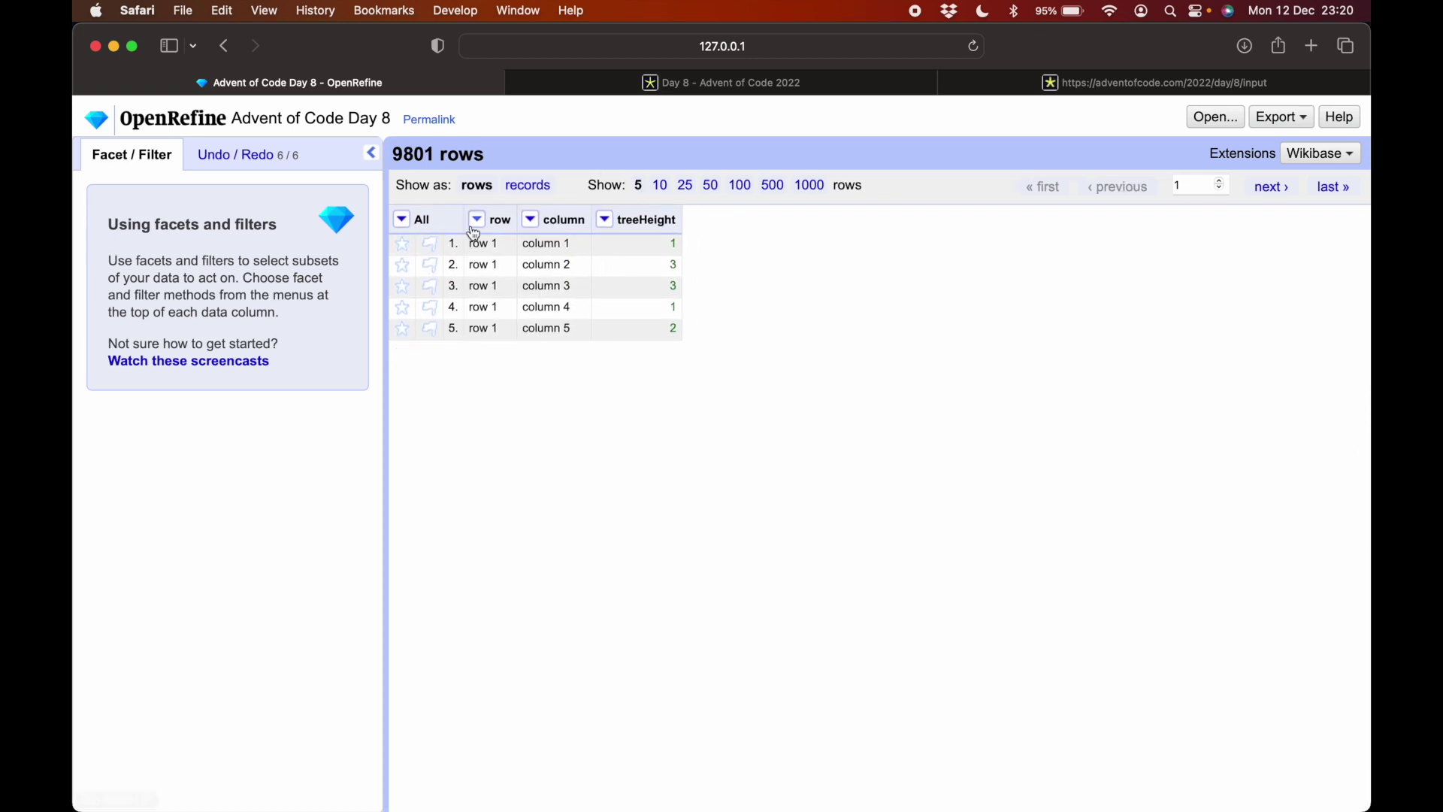
{"action": "left_click", "coordinate": [477, 219]}
{"action": "mouse_move", "coordinate": [530, 299]}
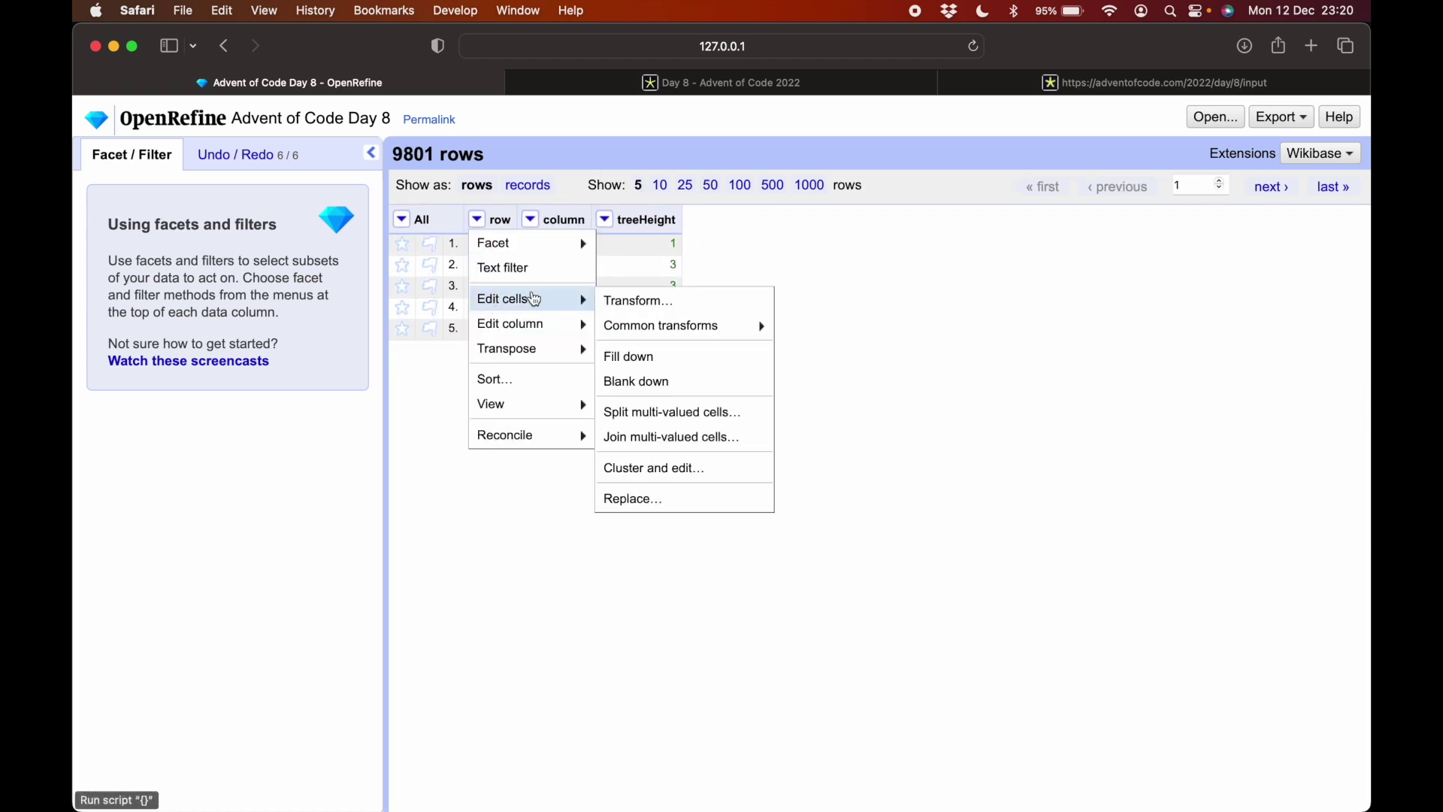
{"action": "left_click", "coordinate": [632, 382]}
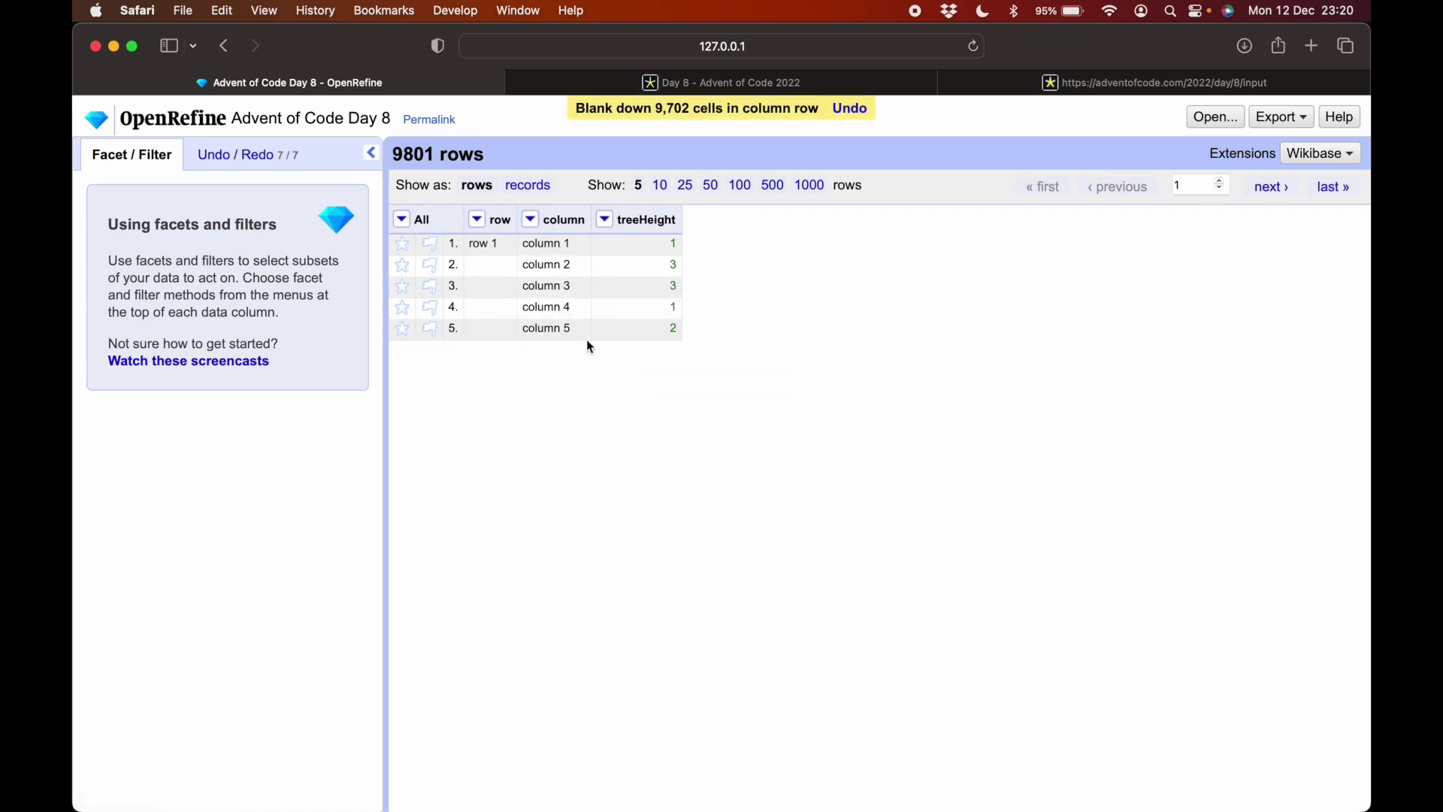
Display the data as records and examine how the columns and tree heights are grouped under each row.
{"action": "left_click", "coordinate": [527, 185]}
{"action": "scroll", "coordinate": [492, 309], "scroll_direction": "down", "scroll_amount": 15}
{"action": "scroll", "coordinate": [493, 309], "scroll_direction": "up", "scroll_amount": 6}
{"action": "scroll", "coordinate": [493, 309], "scroll_direction": "up", "scroll_amount": 6}
{"action": "scroll", "coordinate": [493, 309], "scroll_direction": "down", "scroll_amount": 15}
{"action": "scroll", "coordinate": [492, 307], "scroll_direction": "up", "scroll_amount": 18}
{"action": "scroll", "coordinate": [490, 307], "scroll_direction": "down", "scroll_amount": 10}
{"action": "scroll", "coordinate": [491, 308], "scroll_direction": "up", "scroll_amount": 15}
{"action": "scroll", "coordinate": [491, 308], "scroll_direction": "down", "scroll_amount": 5}
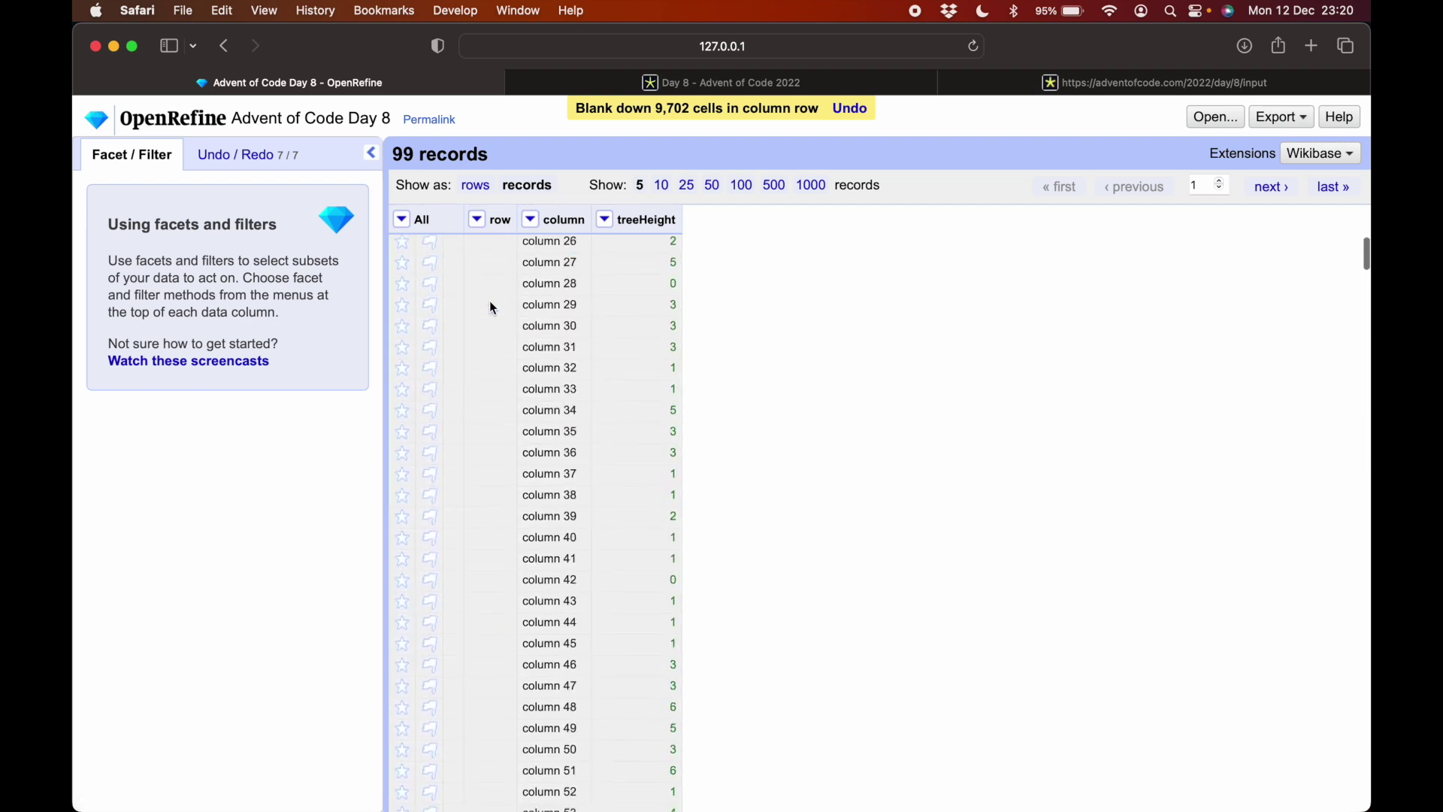
{"action": "scroll", "coordinate": [491, 308], "scroll_direction": "up", "scroll_amount": 10}
{"action": "scroll", "coordinate": [673, 555], "scroll_direction": "down", "scroll_amount": 5}
{"action": "scroll", "coordinate": [673, 554], "scroll_direction": "down", "scroll_amount": 20}
{"action": "scroll", "coordinate": [673, 555], "scroll_direction": "up", "scroll_amount": 20}
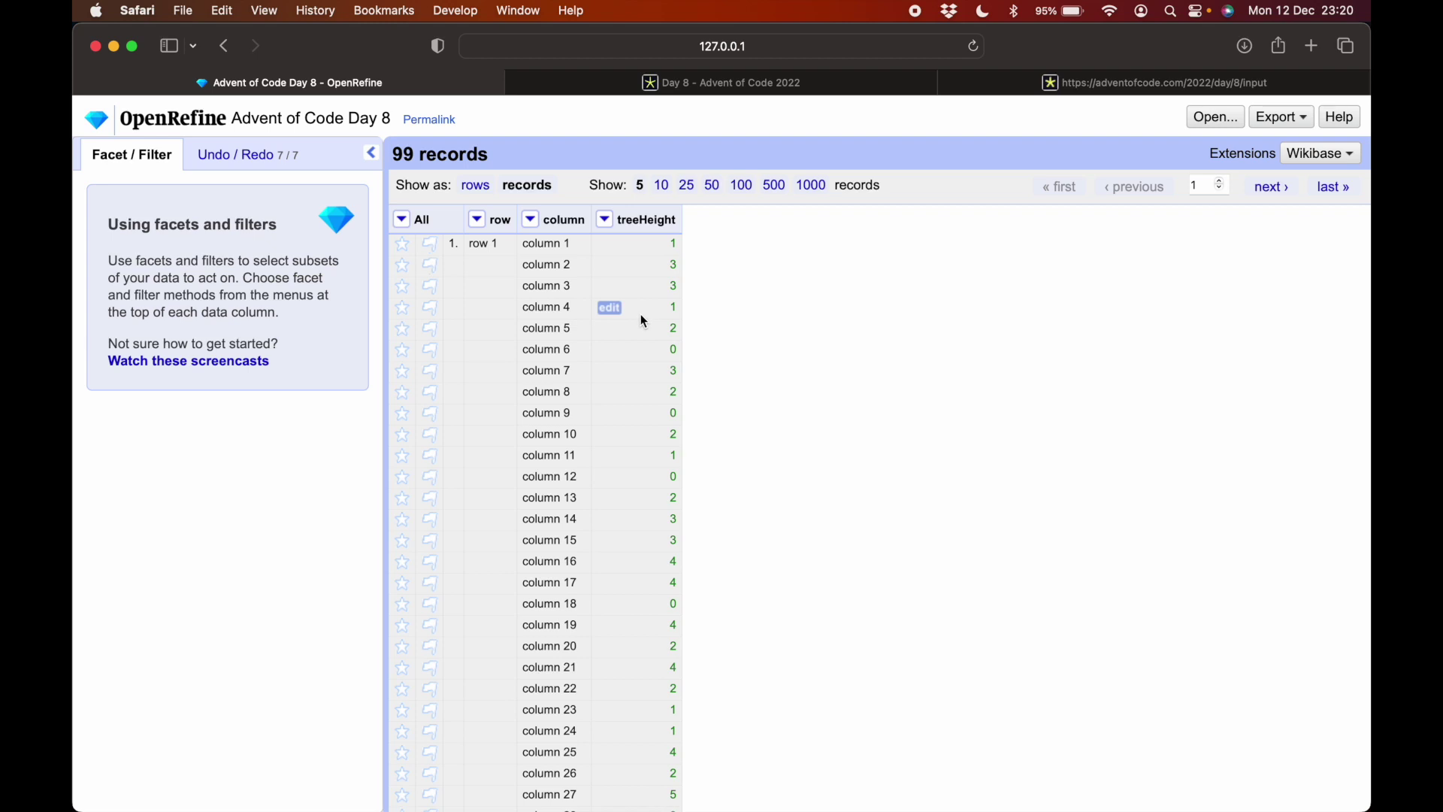
Start a new column named visibility based on the treeHeight column, leaving errors set to blank.
{"action": "left_click", "coordinate": [605, 219]}
{"action": "mouse_move", "coordinate": [625, 299]}
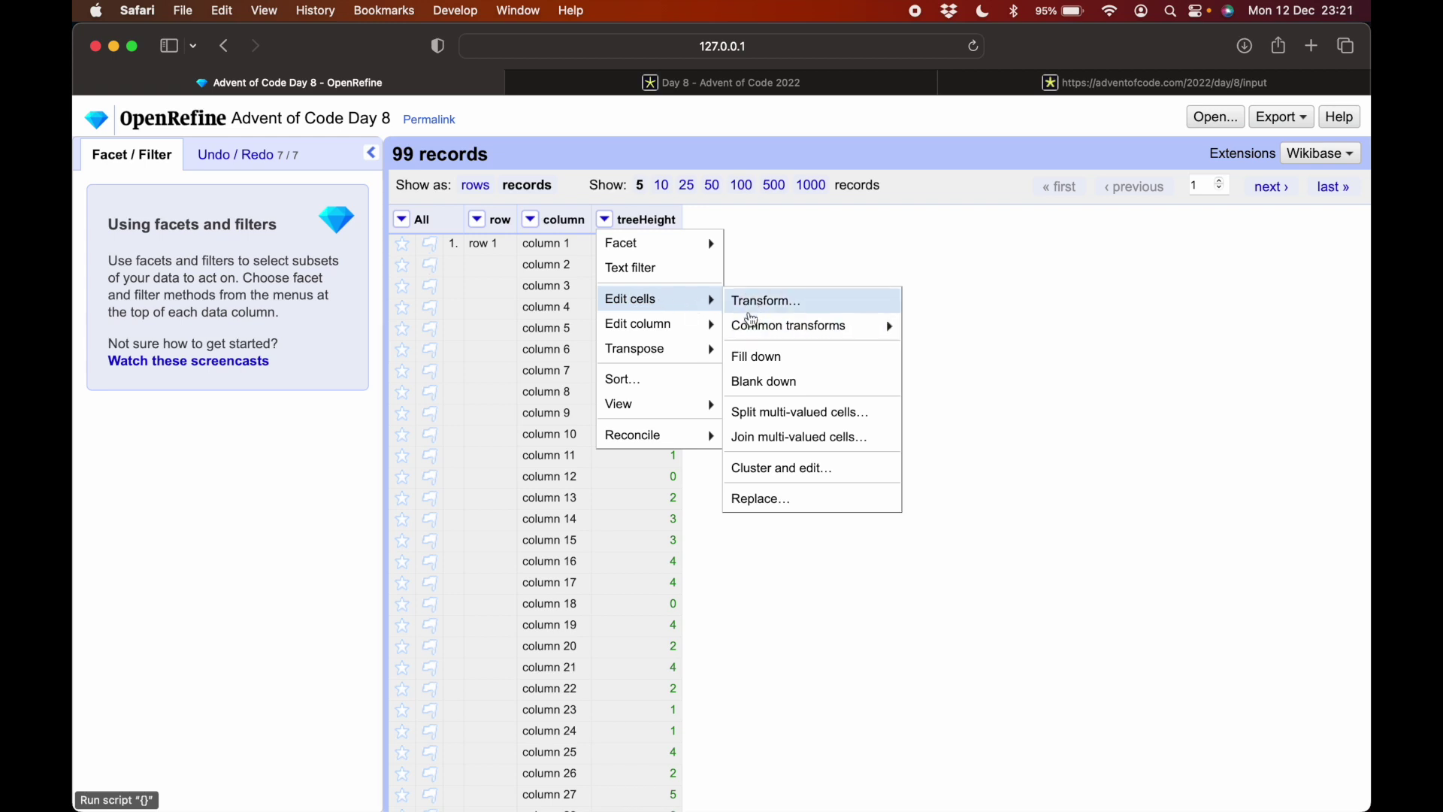
{"action": "mouse_move", "coordinate": [700, 324]}
{"action": "left_click", "coordinate": [775, 379]}
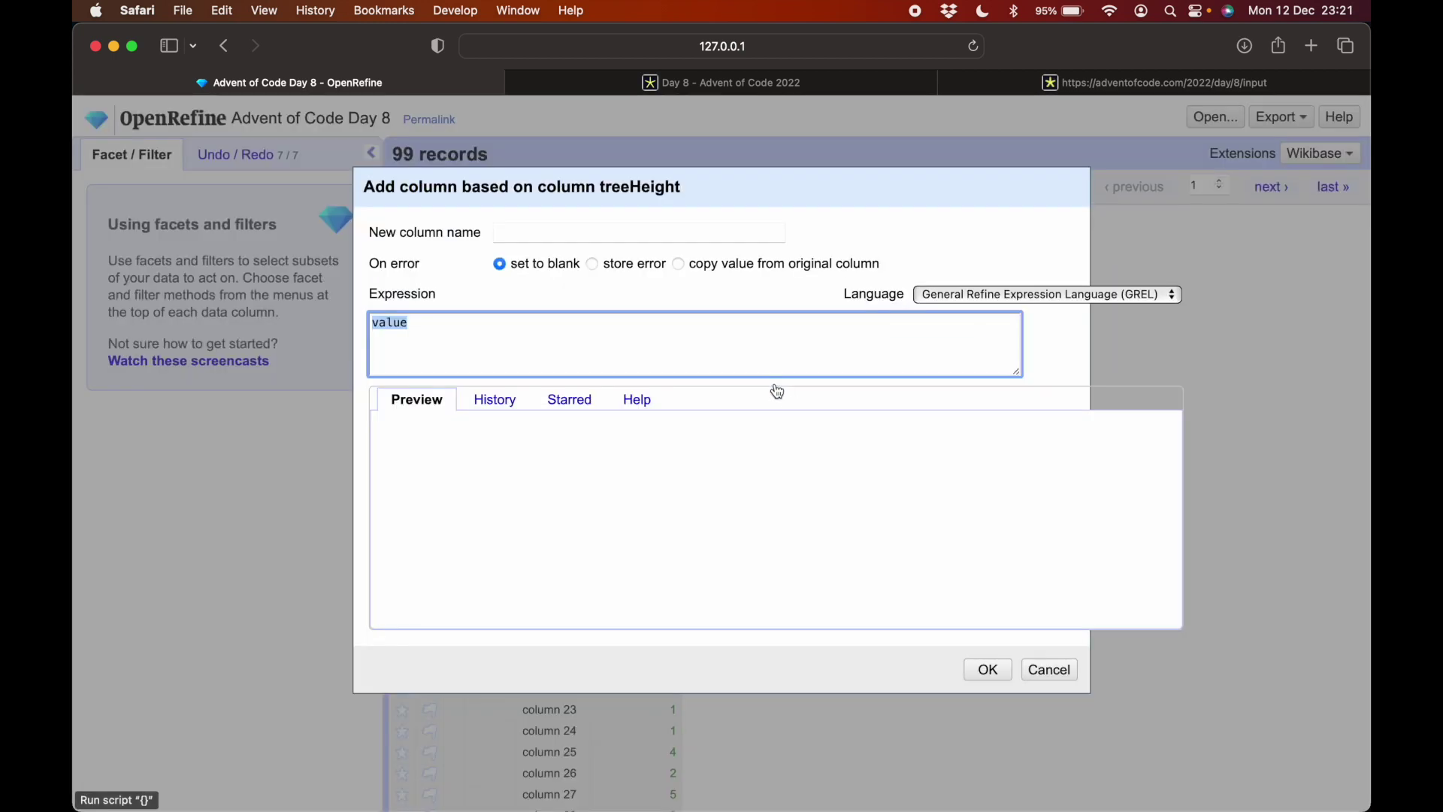
{"action": "left_click", "coordinate": [699, 232]}
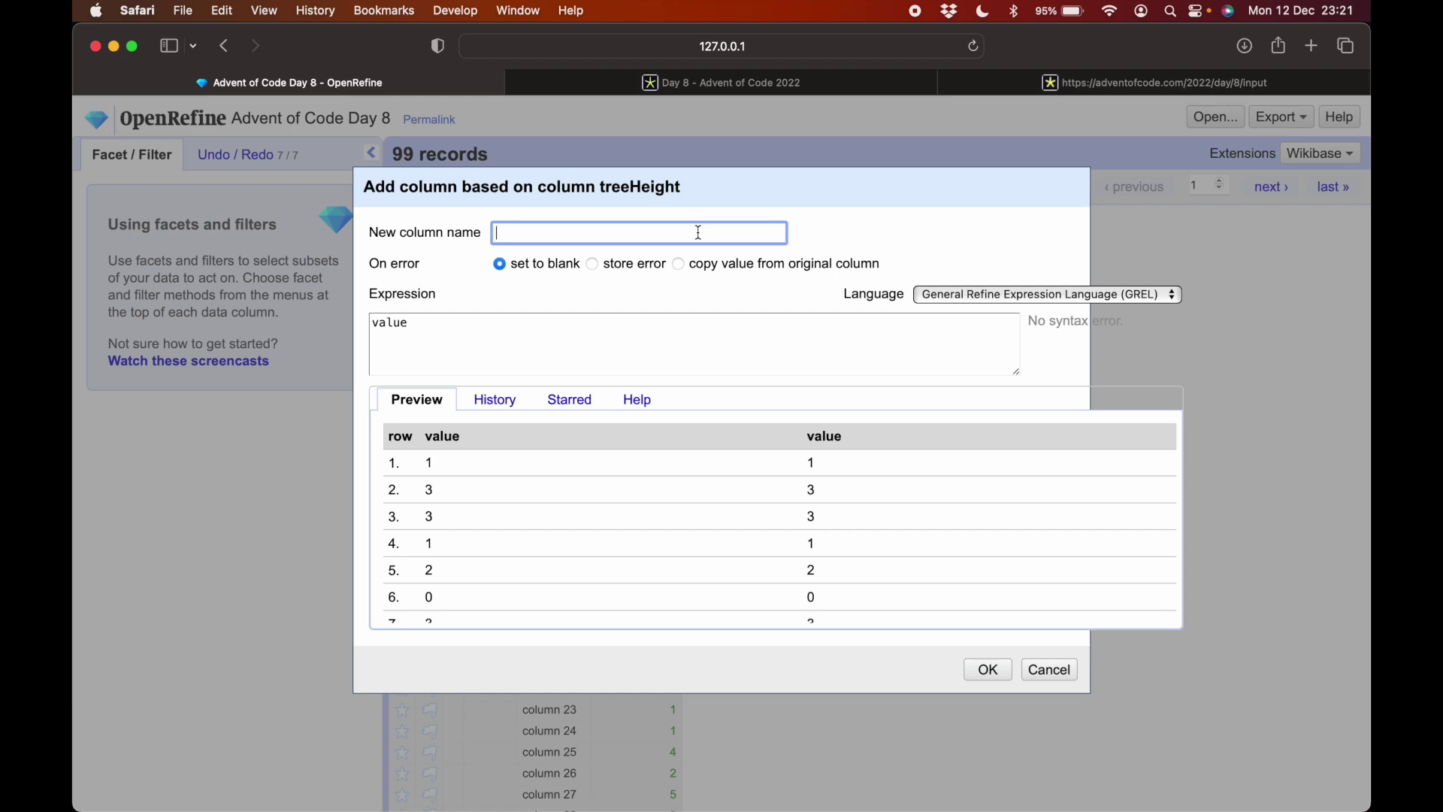
{"action": "type", "text": "visibility"}
{"action": "left_click", "coordinate": [557, 337]}
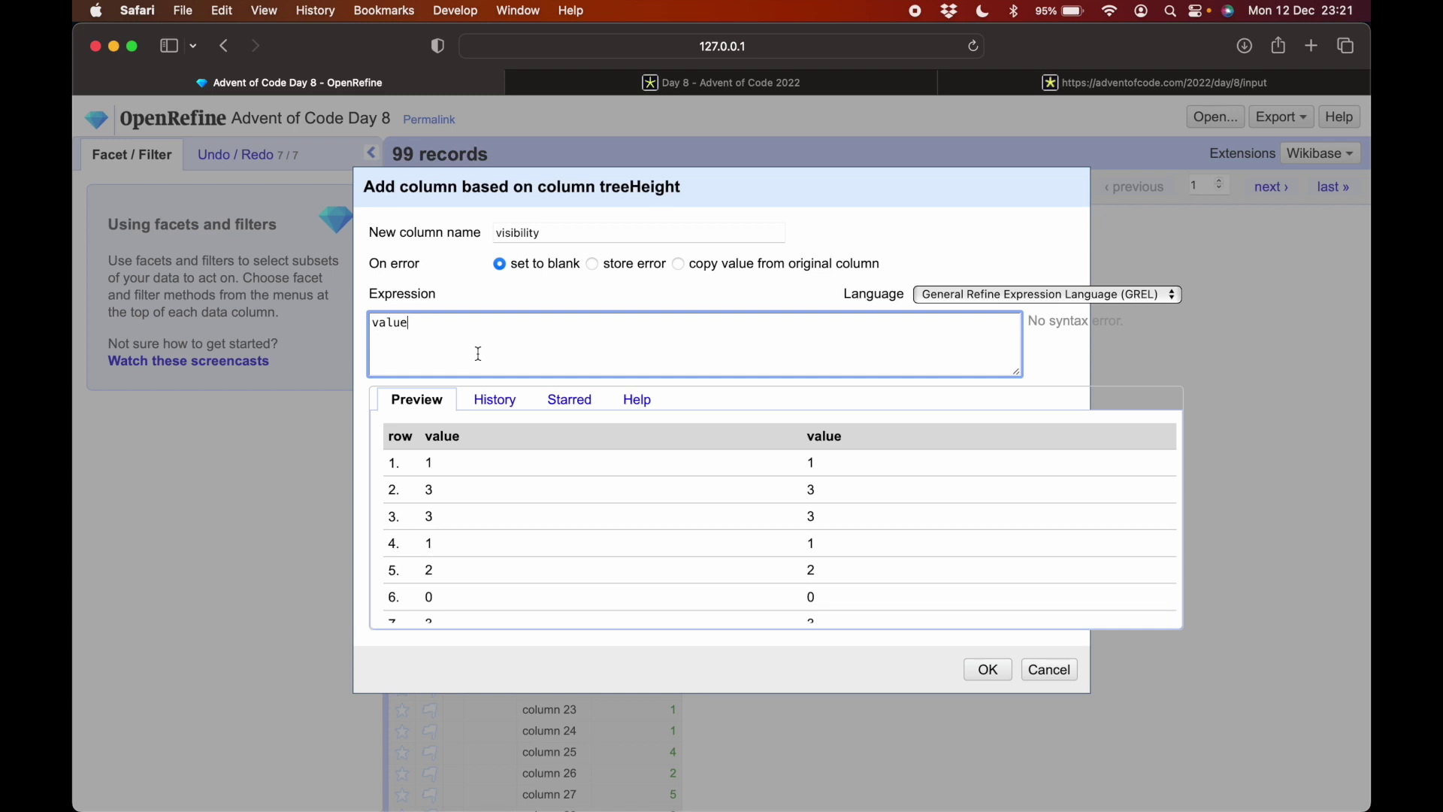
Replace the default expression with row.record.cells.treeHeight.value.
{"action": "key", "text": "super+a"}
{"action": "left_click_drag", "start_coordinate": [502, 186], "coordinate": [550, 258]}
{"action": "left_click", "coordinate": [484, 393]}
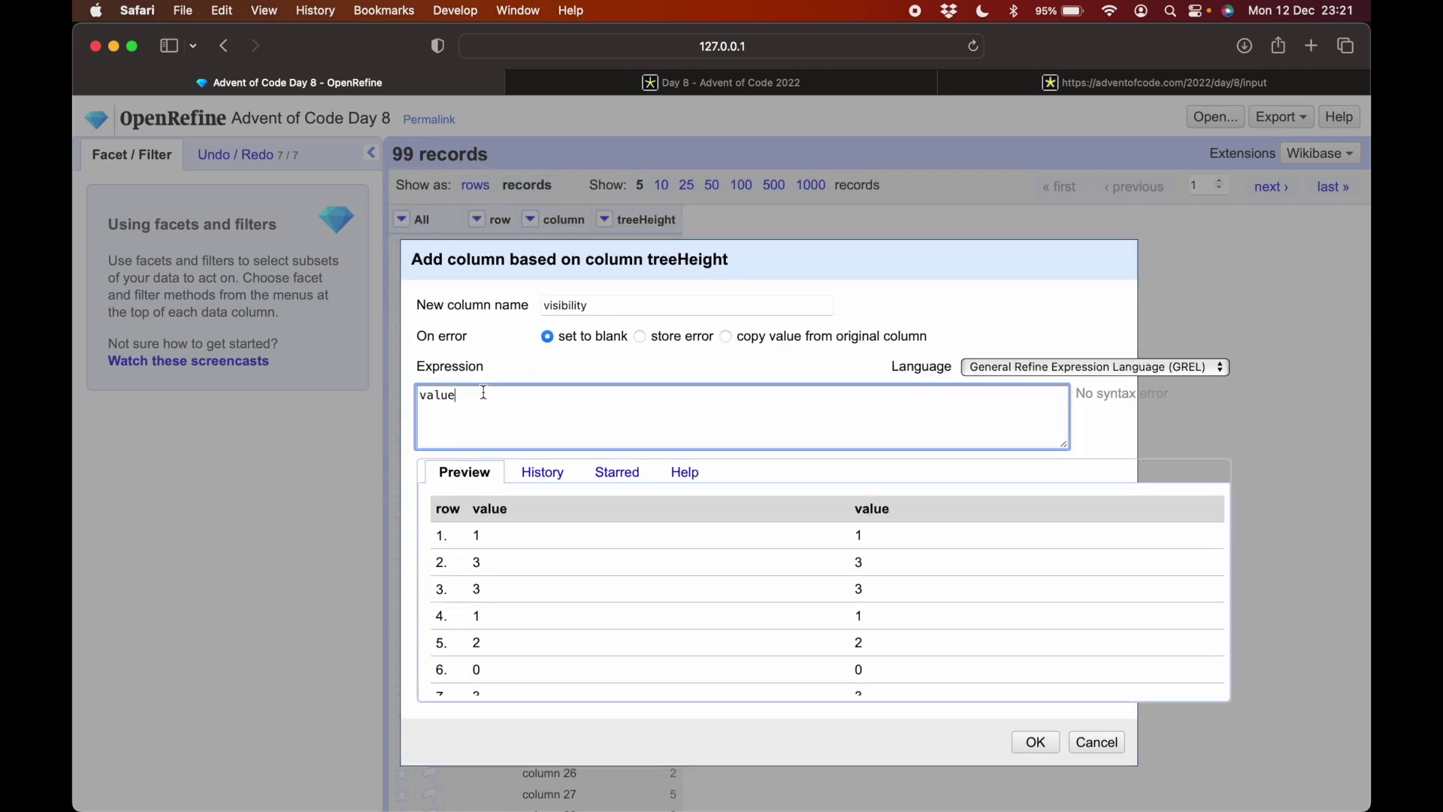
{"action": "key", "text": "super+a"}
{"action": "type", "text": "row.record.cel"}
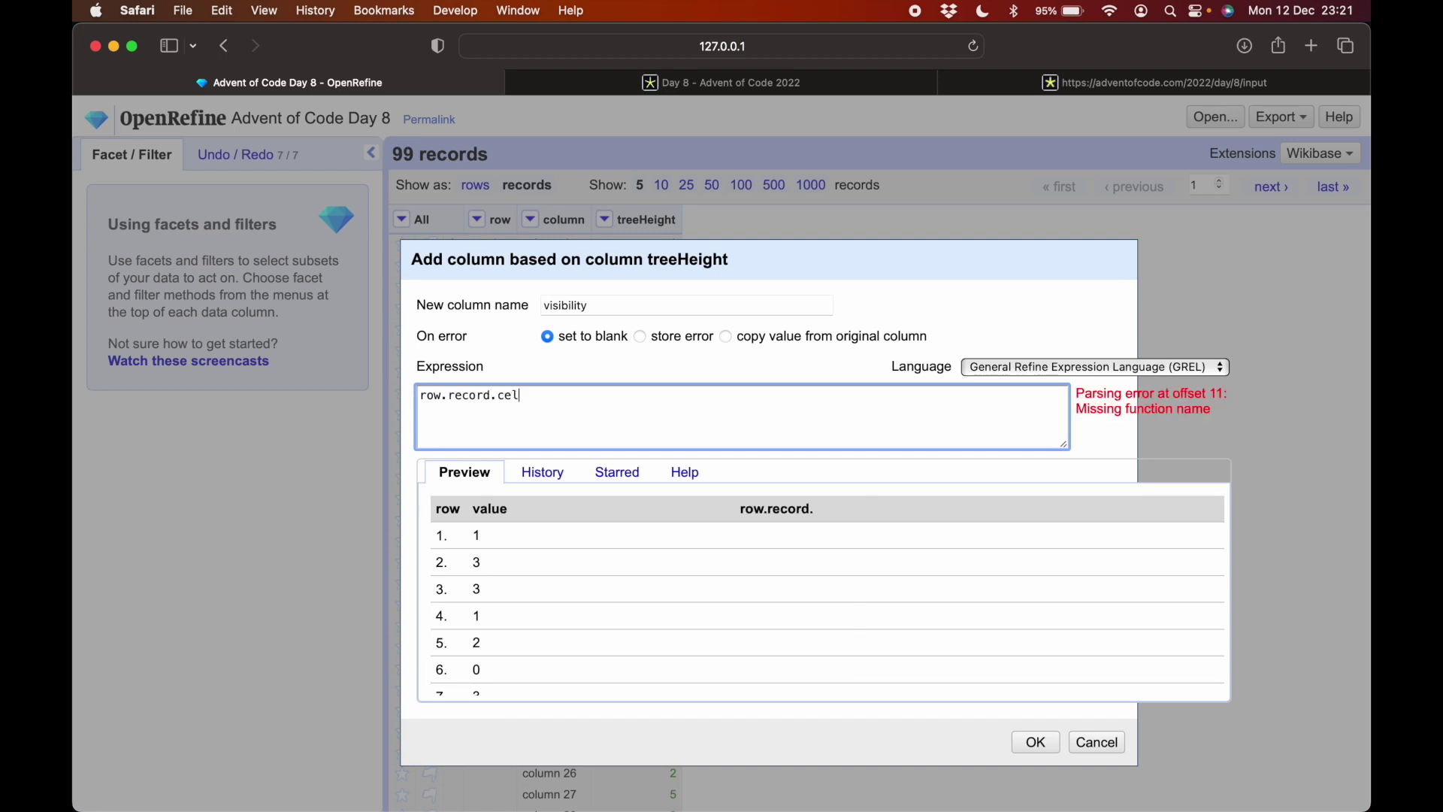
{"action": "type", "text": "ls.t"}
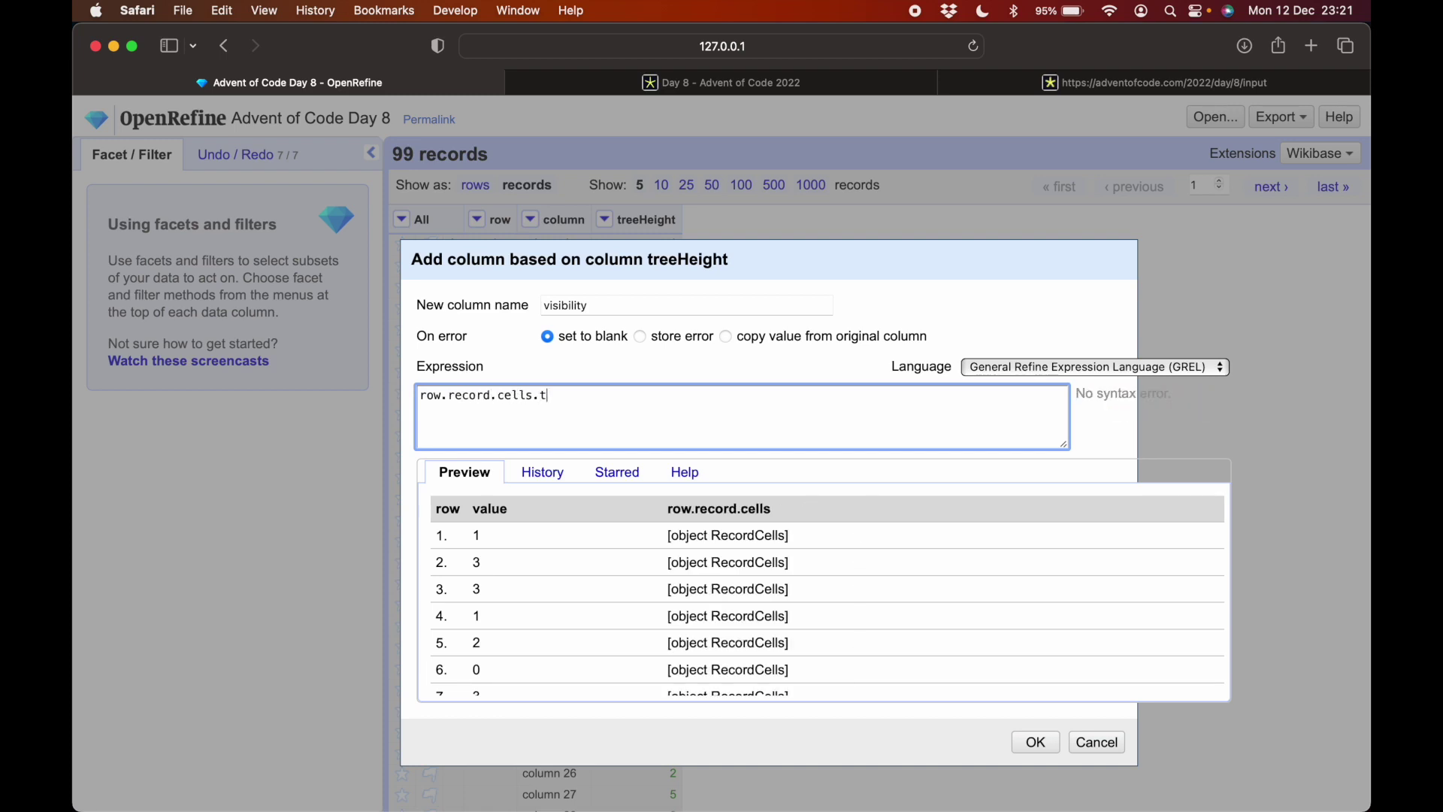
{"action": "type", "text": "reeHeight.value"}
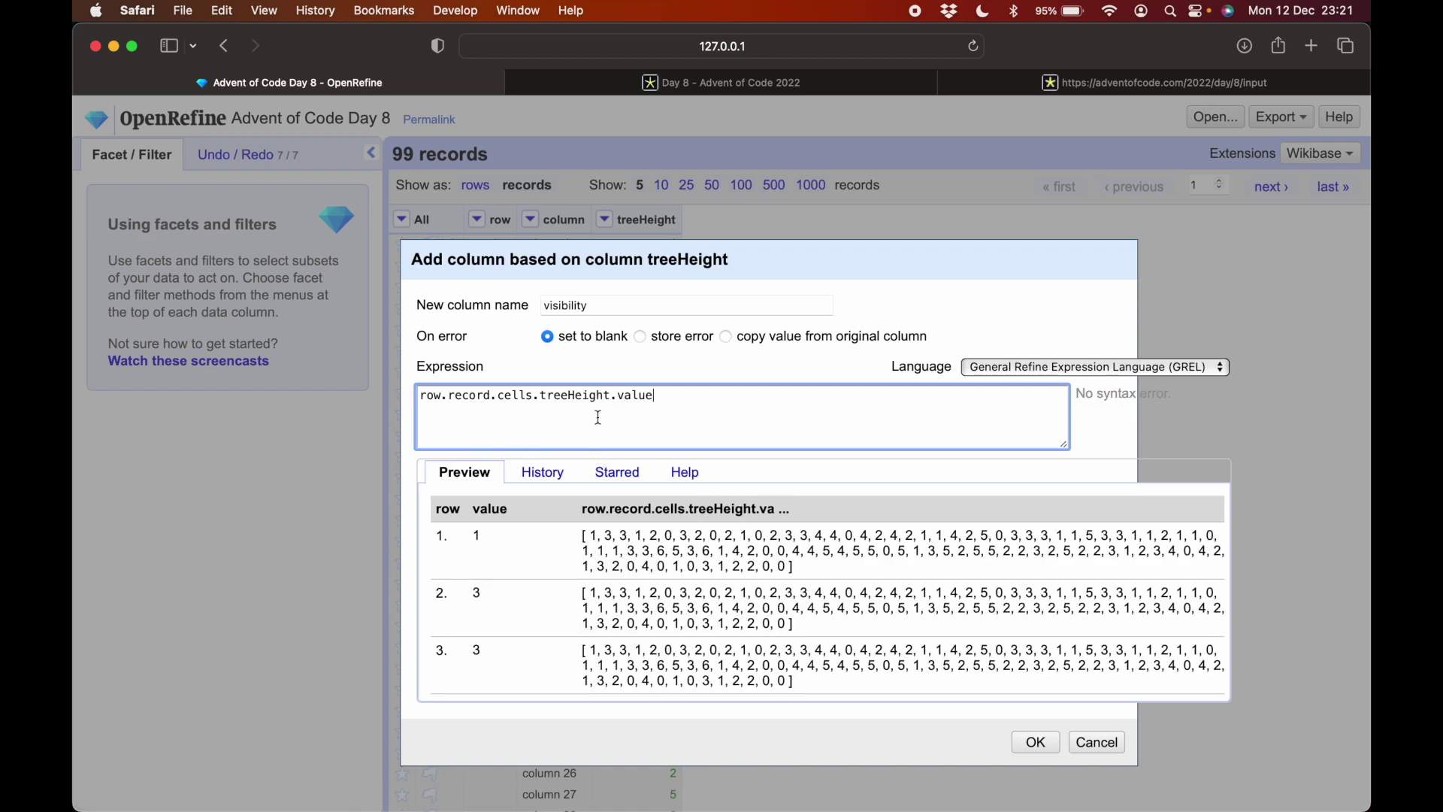
Start a forEachIndex loop around the tree height array in the expression, with i and v as its variables.
{"action": "left_click", "coordinate": [420, 396]}
{"action": "type", "text": "forEach"}
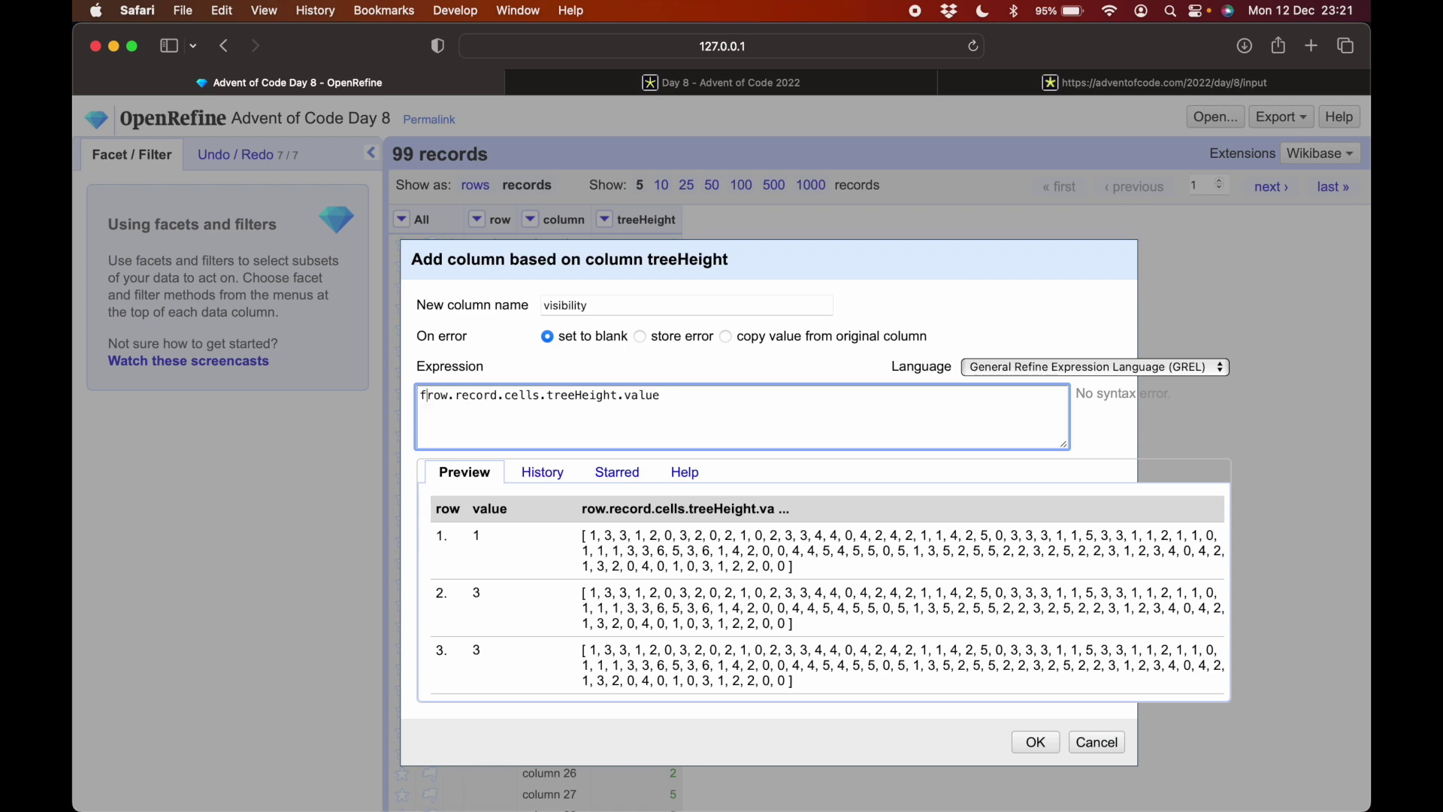
{"action": "type", "text": "("}
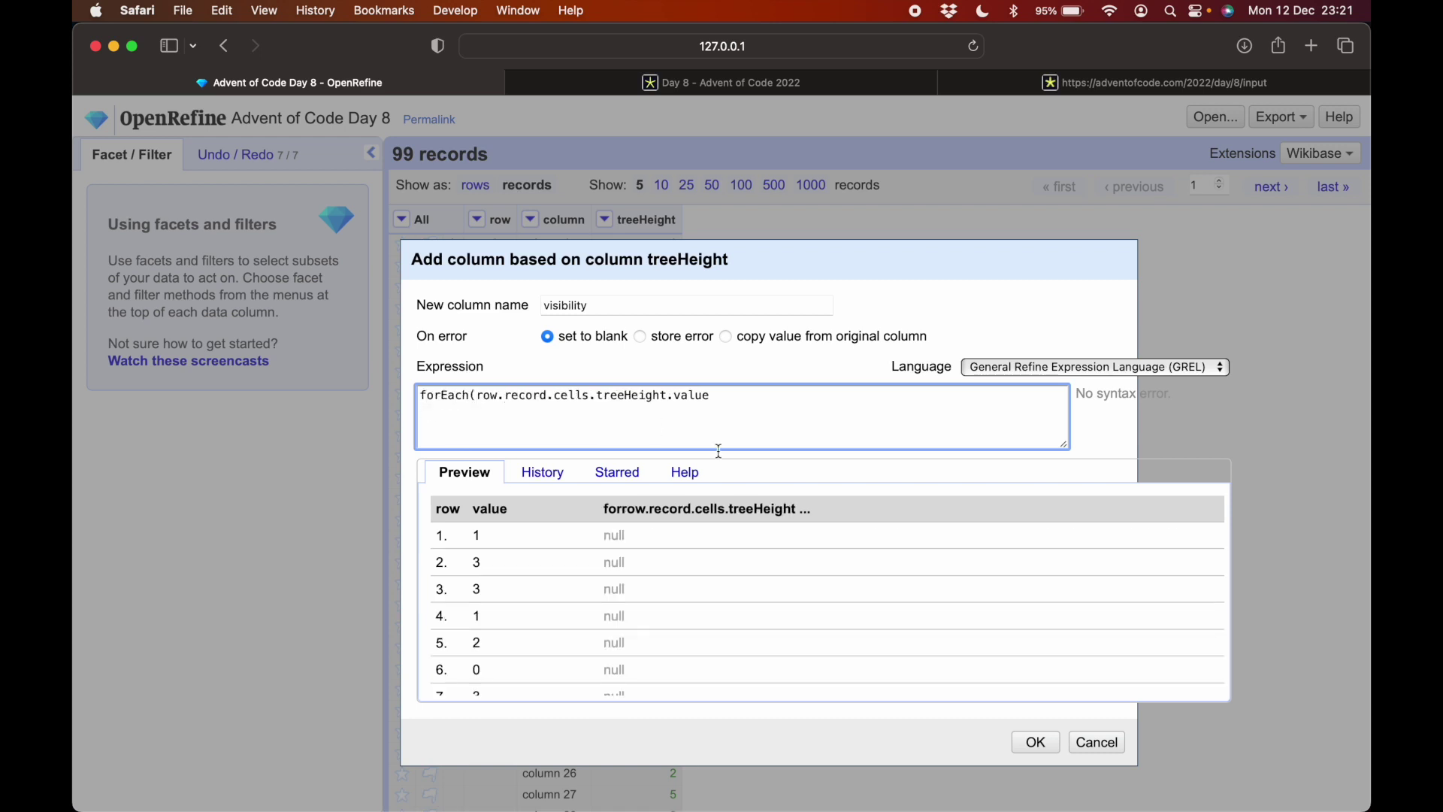
{"action": "left_click", "coordinate": [744, 397]}
{"action": "type", "text": ","}
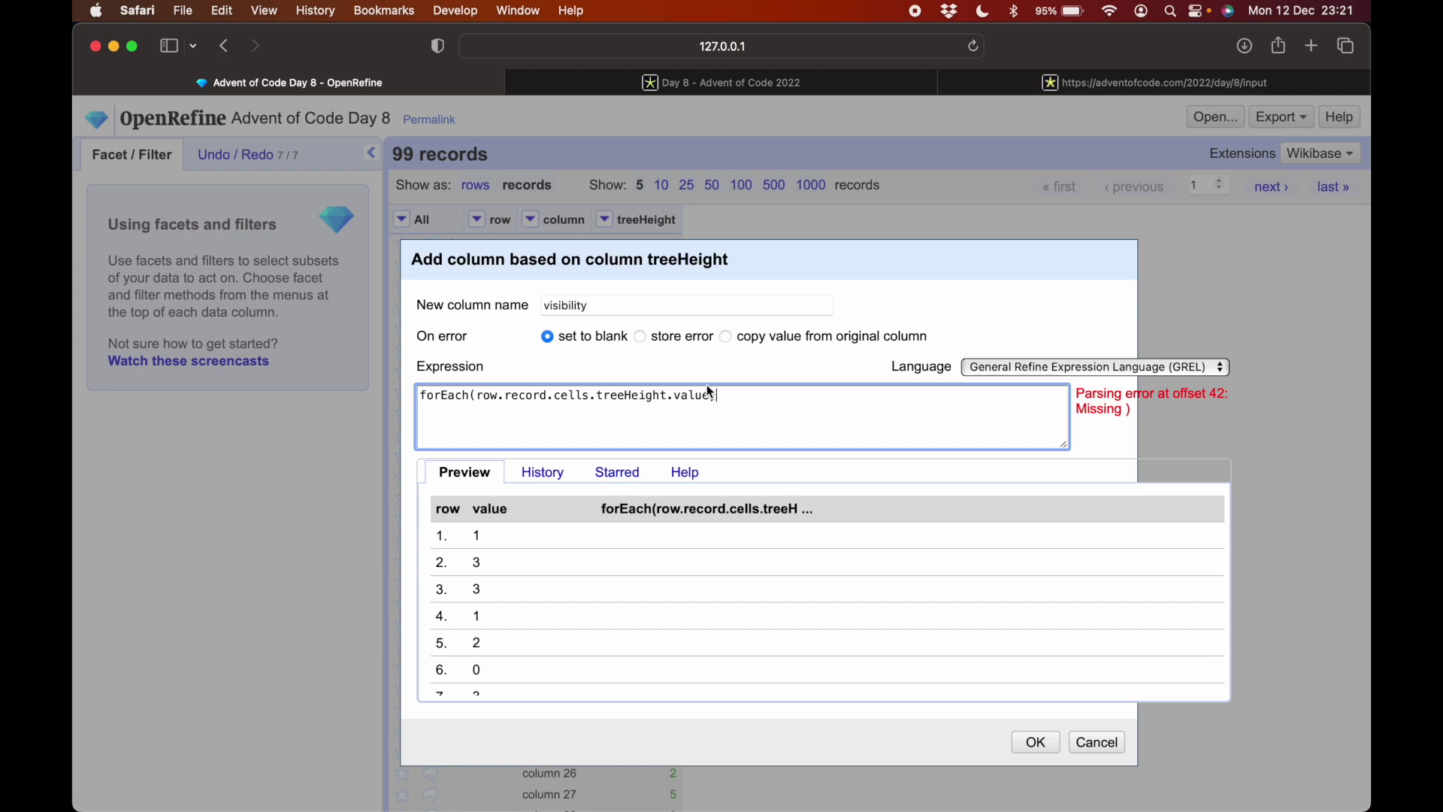
{"action": "left_click", "coordinate": [471, 399]}
{"action": "type", "text": "O"}
{"action": "key", "text": "BackSpace"}
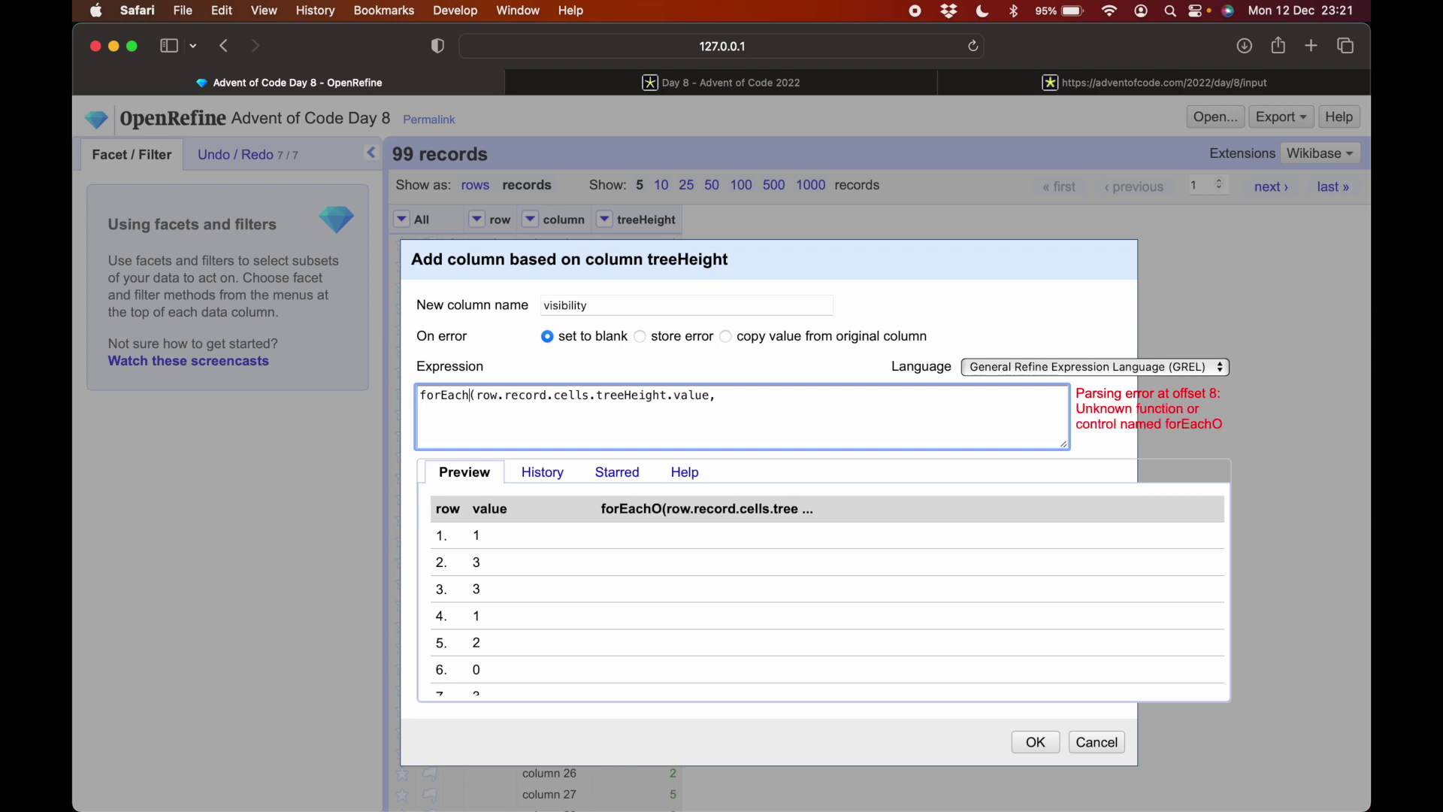
{"action": "type", "text": "Index"}
{"action": "left_click", "coordinate": [754, 395]}
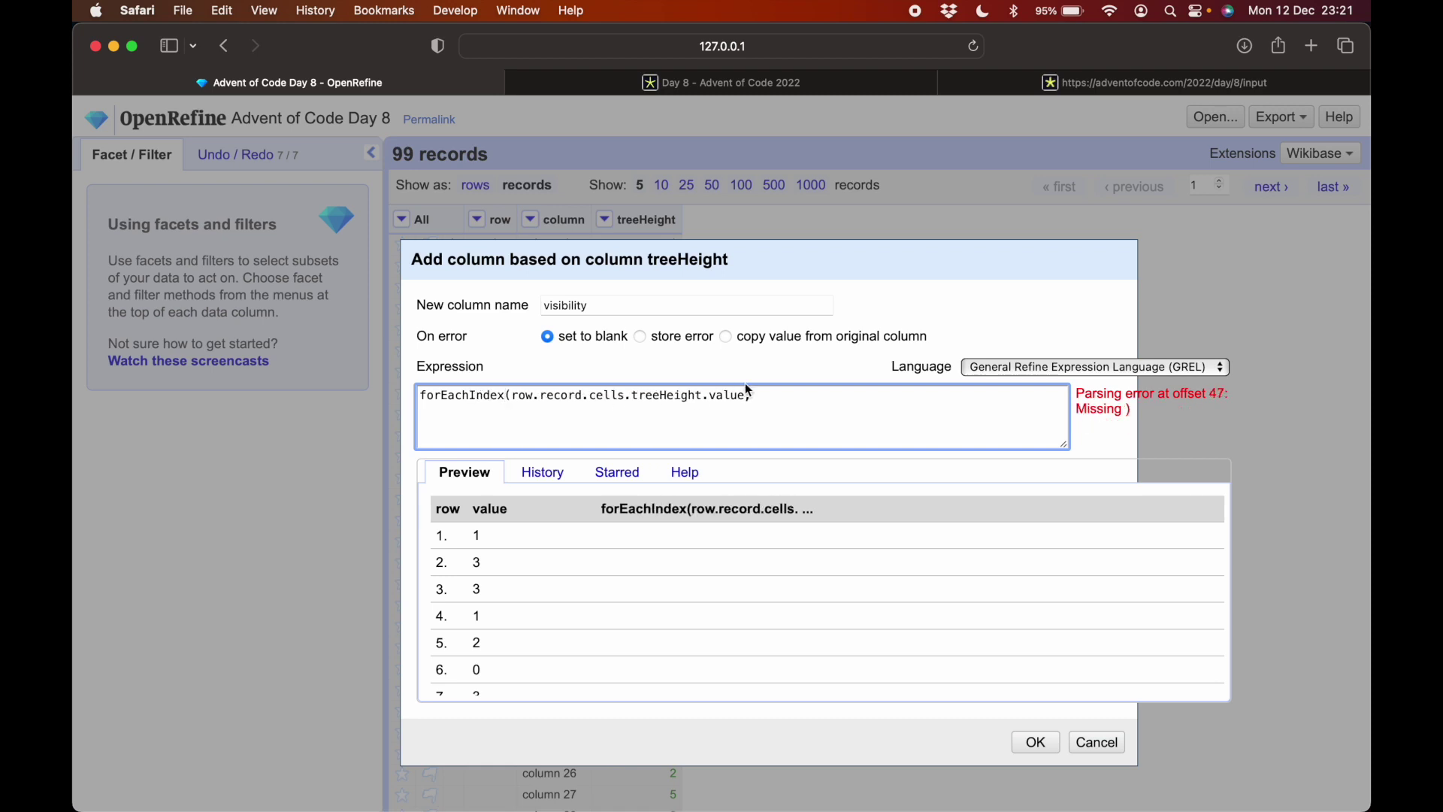
{"action": "type", "text": "i,v,"}
Put the loop inside a with expression that binds row.record.cells.treeHeight.value to the variable a.
{"action": "left_click_drag", "start_coordinate": [744, 395], "coordinate": [513, 395]}
{"action": "key", "text": "super+c"}
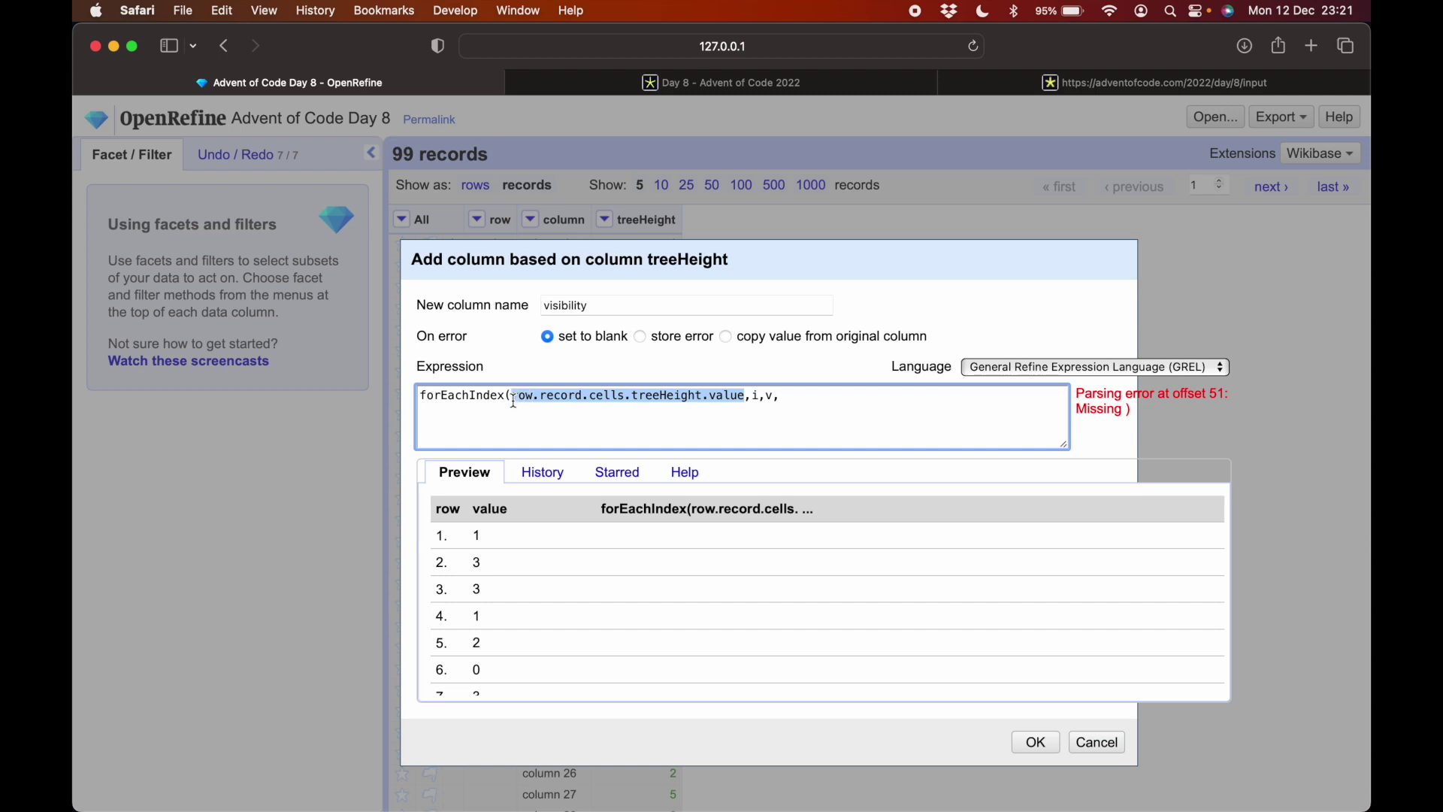
{"action": "left_click", "coordinate": [421, 393]}
{"action": "type", "text": "with("}
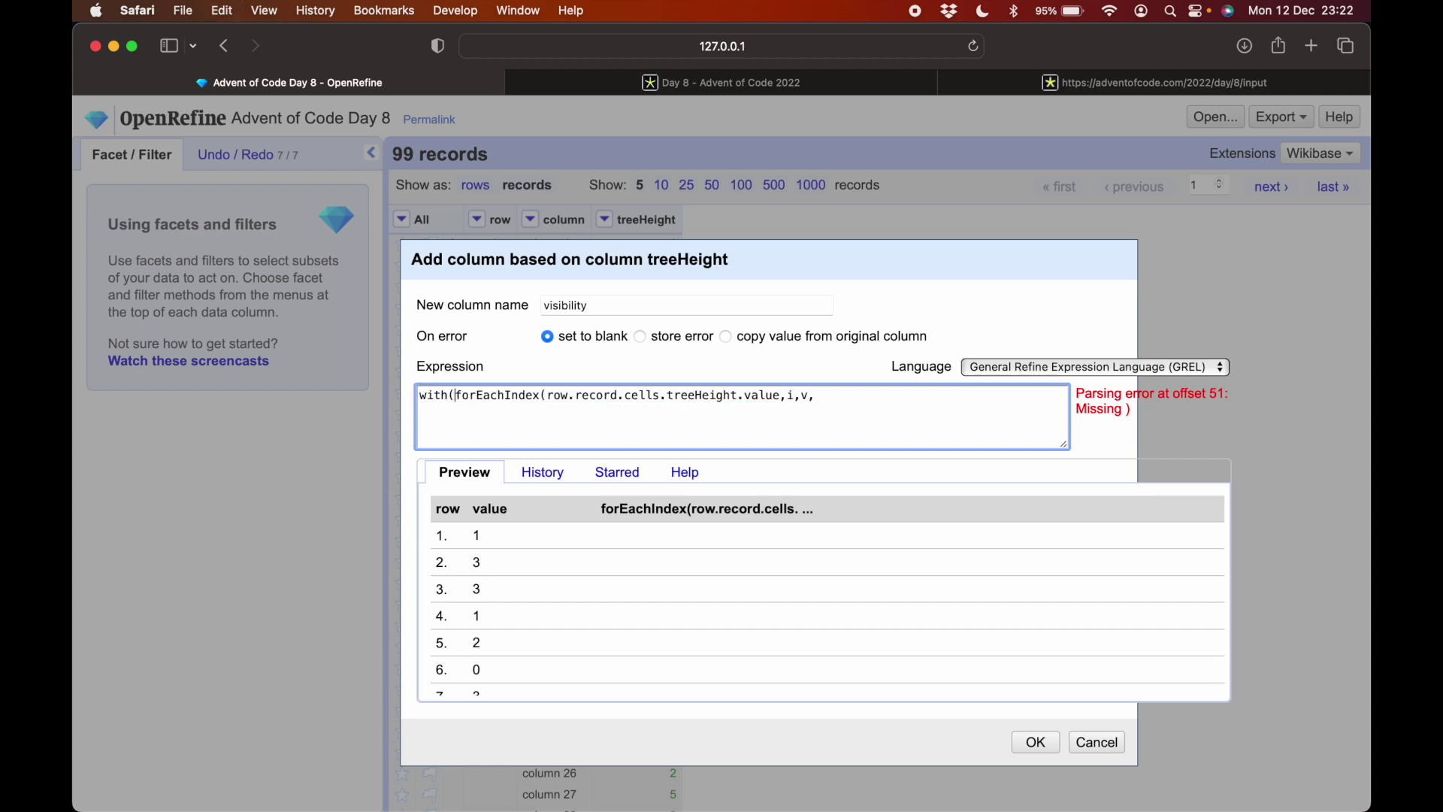
{"action": "key", "text": "super+v"}
{"action": "type", "text": ",a,"}
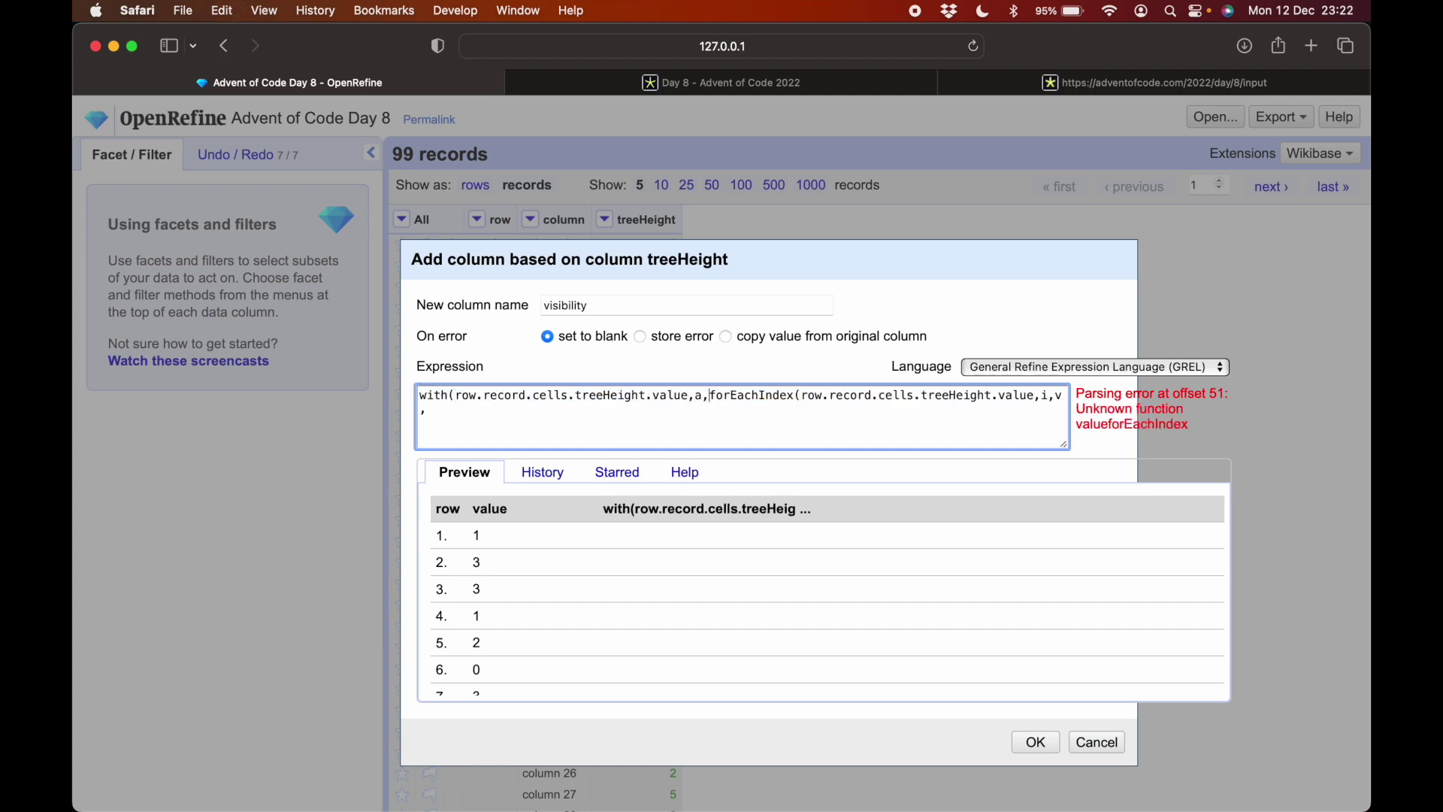
Rename the variable a to trees and make forEachIndex loop over trees instead of the full record path.
{"action": "left_click_drag", "start_coordinate": [802, 395], "coordinate": [1033, 395]}
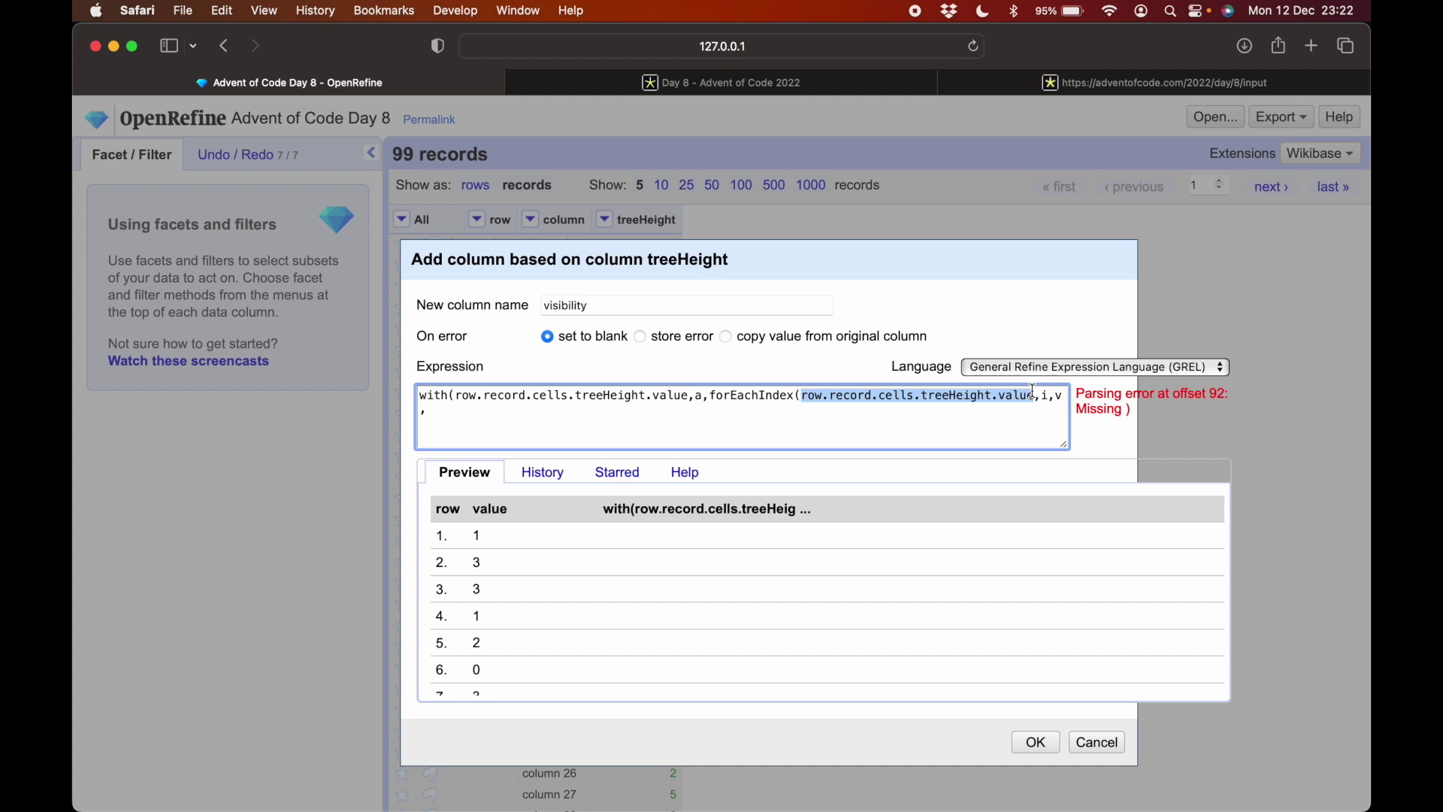
{"action": "double_click", "coordinate": [711, 394]}
{"action": "type", "text": "trees"}
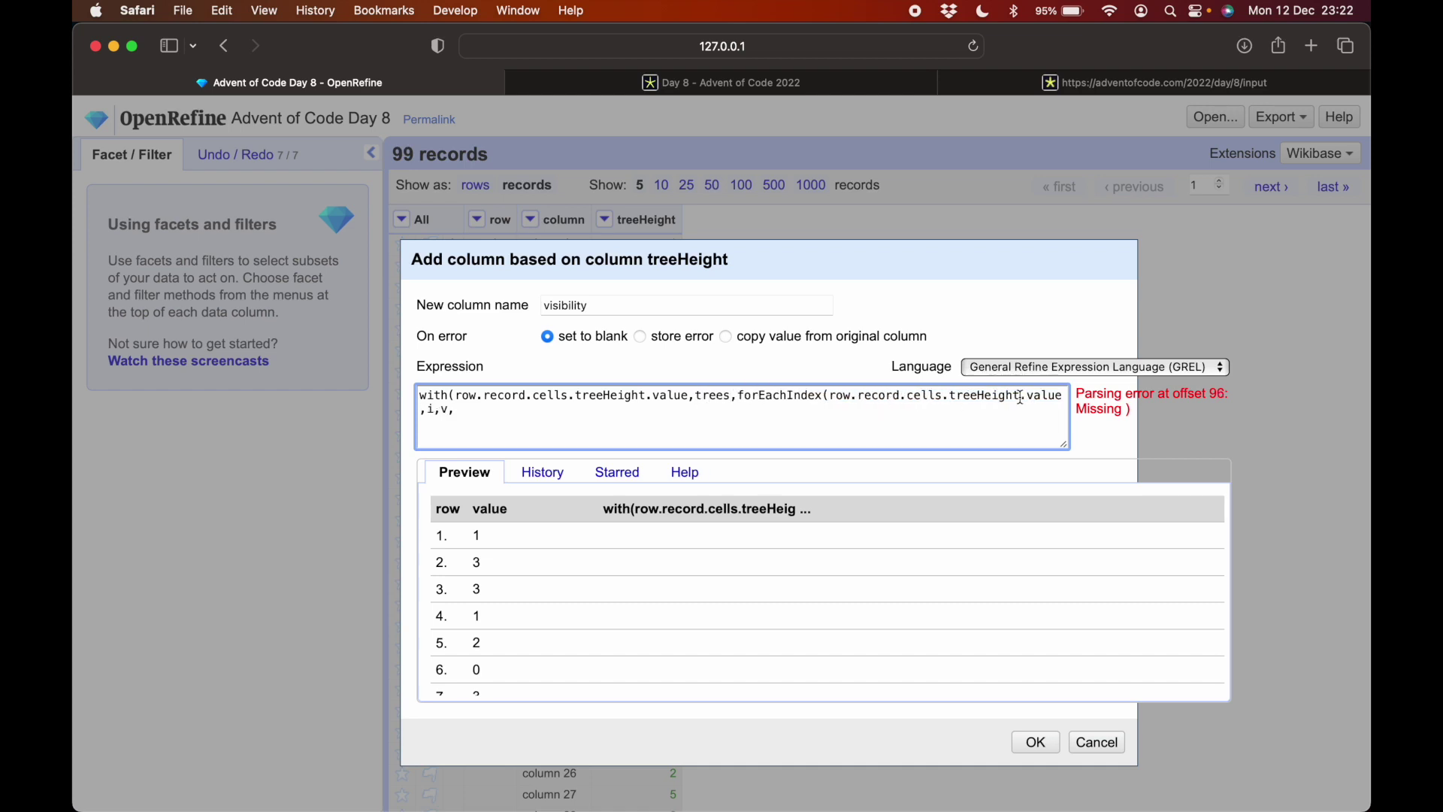
{"action": "left_click_drag", "start_coordinate": [830, 395], "coordinate": [1061, 396]}
{"action": "type", "text": "trees"}
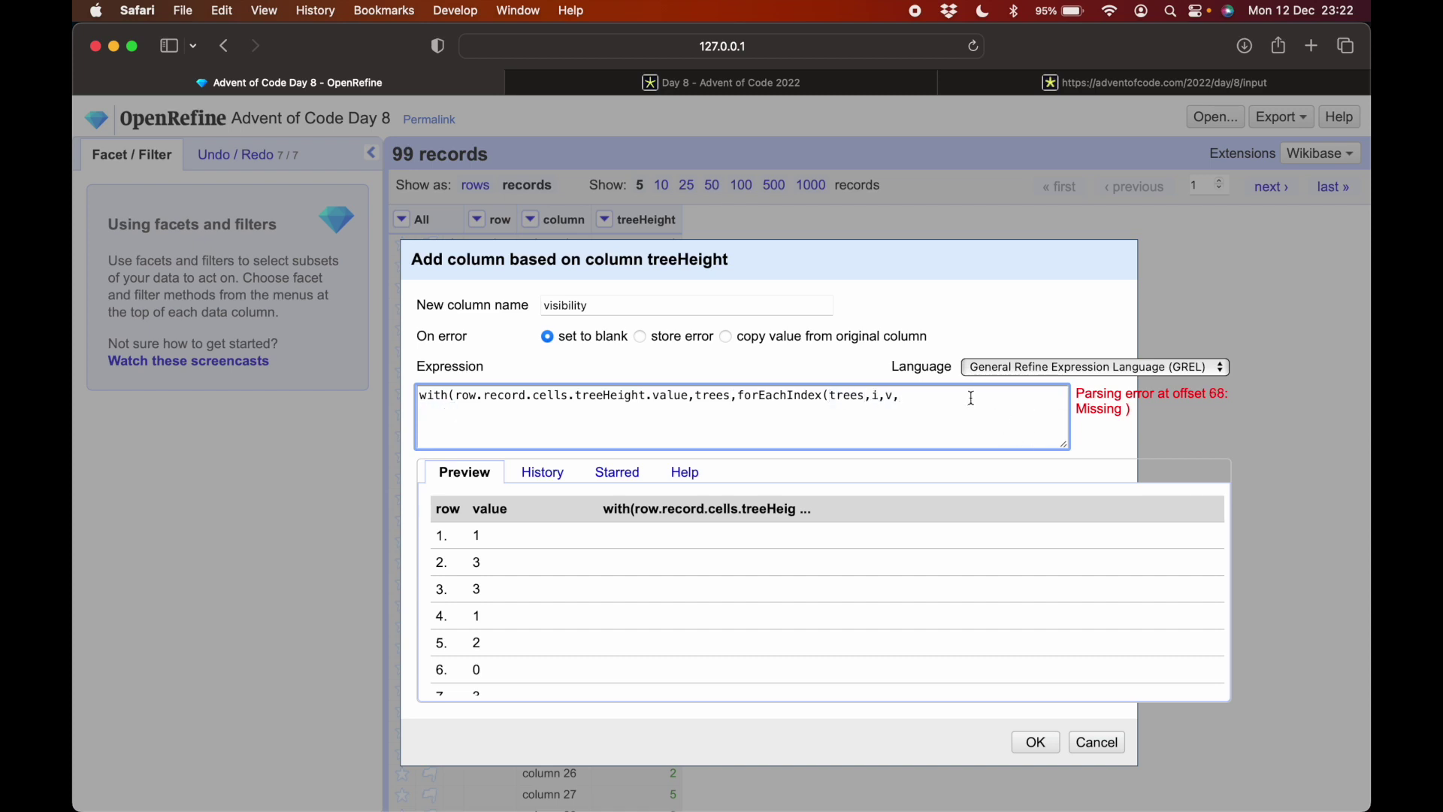
Rename the loop value to t and start the loop body with filter(trees.slice(0,i),v,t>.
{"action": "key", "text": "Left"}
{"action": "type", "text": "t."}
{"action": "type", "text": "rees"}
{"action": "type", "text": ".slice(0,i)"}
{"action": "left_click", "coordinate": [904, 395]}
{"action": "type", "text": "filter("}
{"action": "type", "text": ","}
{"action": "type", "text": "v,t>"}
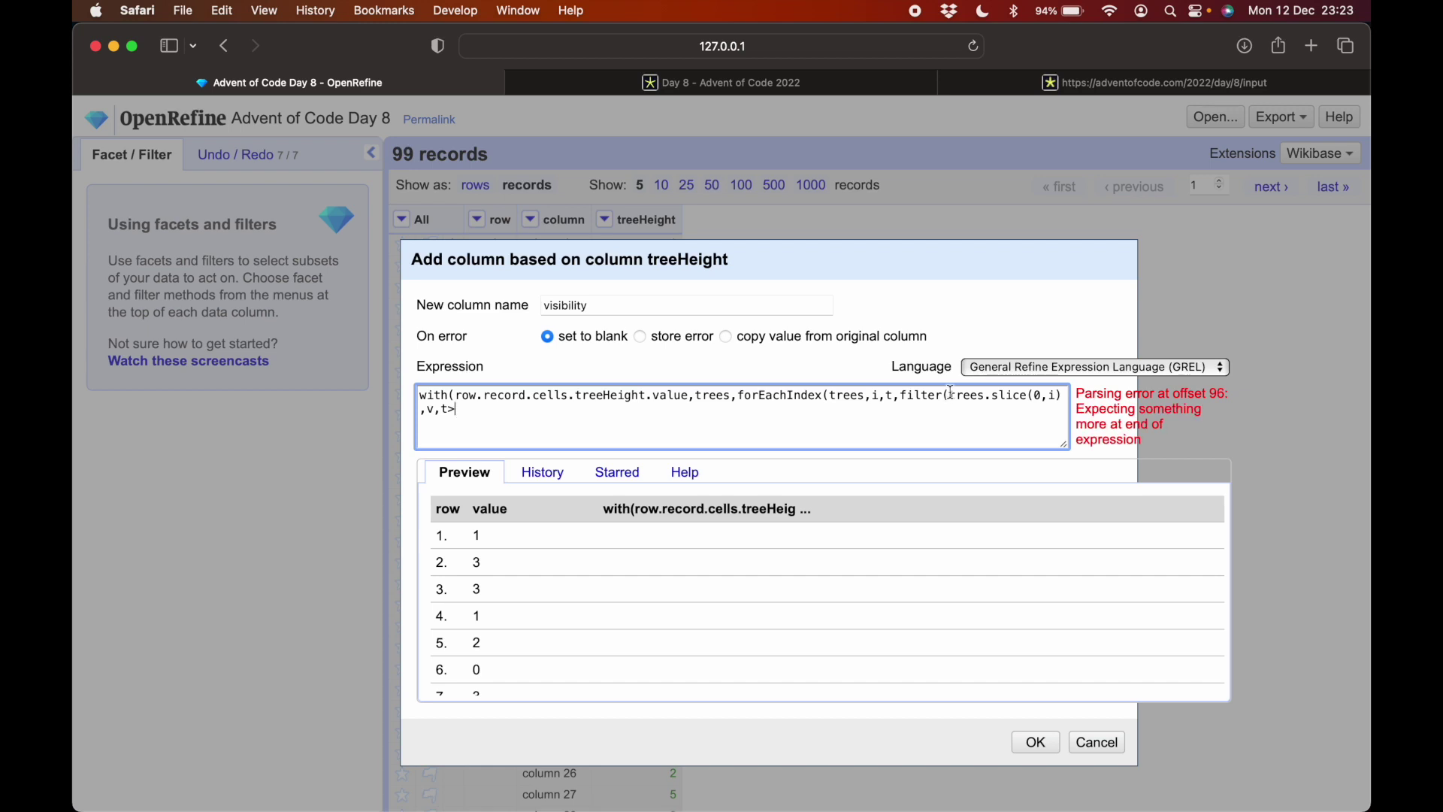
Change the filter condition to v>=t and close the parentheses of the whole expression.
{"action": "key", "text": "BackSpace"}
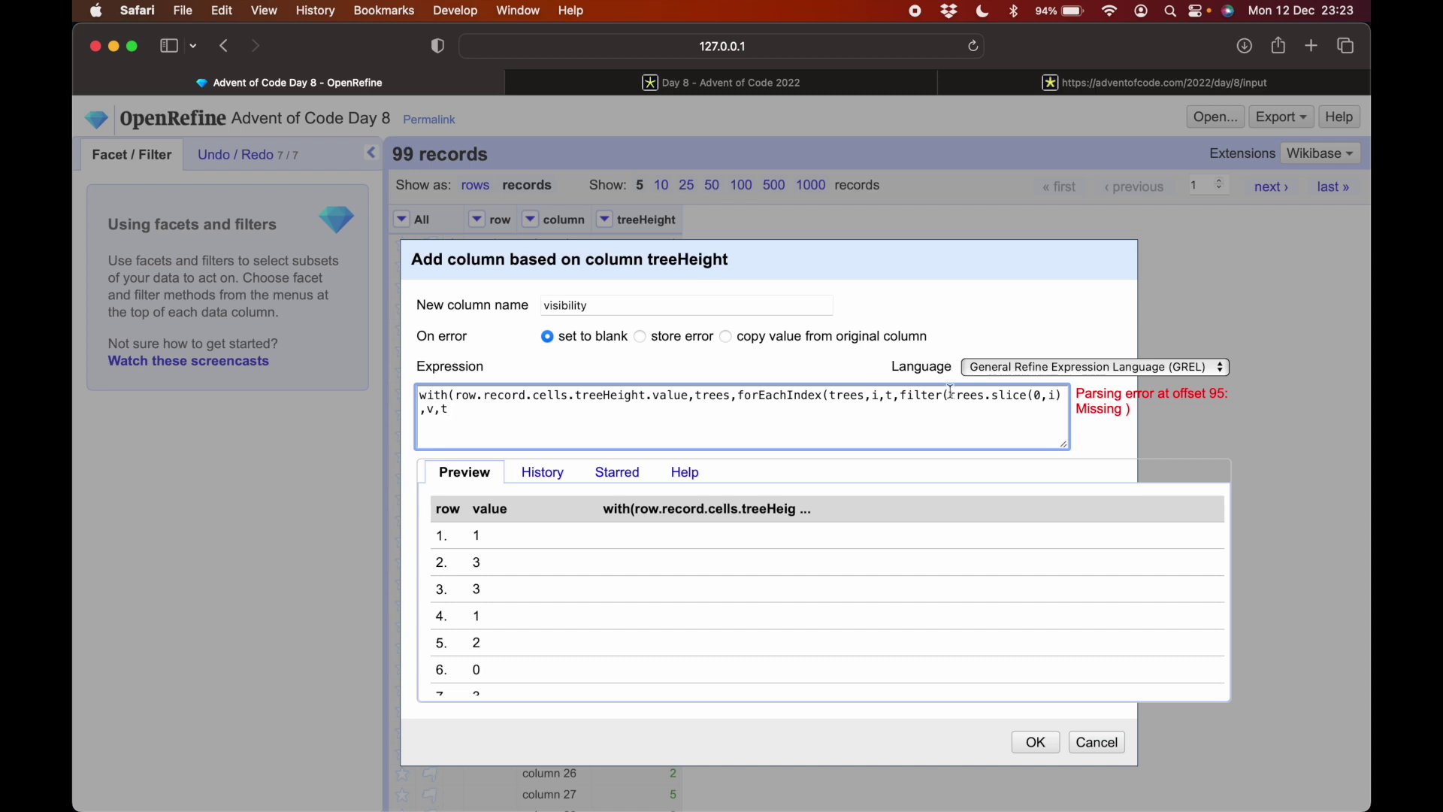
{"action": "key", "text": "BackSpace"}
{"action": "type", "text": "v"}
{"action": "type", "text": "<"}
{"action": "type", "text": "t"}
{"action": "key", "text": "BackSpace"}
{"action": "key", "text": "BackSpace"}
{"action": "type", "text": ">"}
{"action": "type", "text": "="}
{"action": "type", "text": "t"}
{"action": "type", "text": ")"}
{"action": "type", "text": "."}
{"action": "key", "text": "BackSpace"}
{"action": "type", "text": "))"}
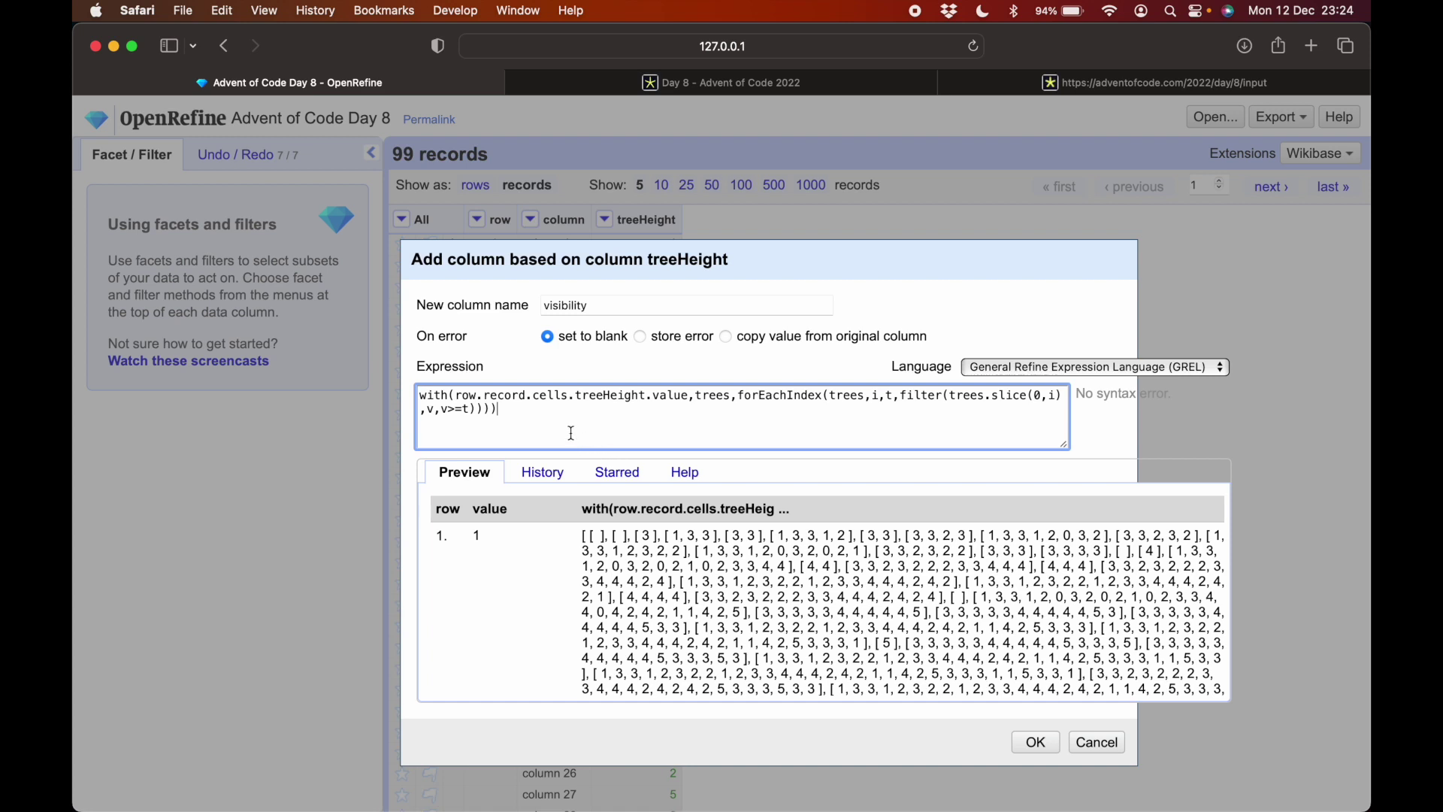
Append .length()==0 to the filter call so that each tree is tested for having no blocking trees.
{"action": "type", "text": "."}
{"action": "left_click", "coordinate": [477, 409]}
{"action": "type", "text": "nle"}
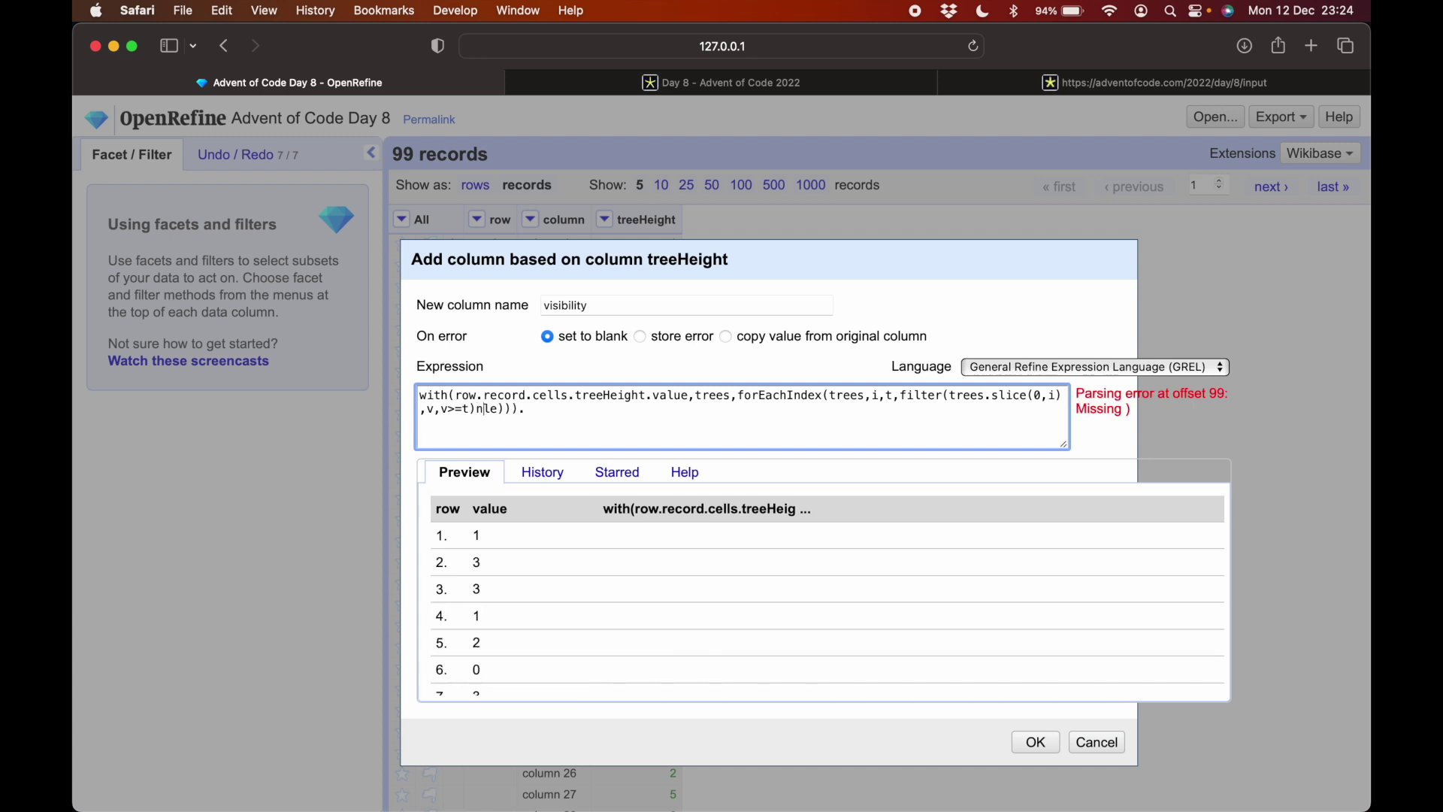
{"action": "type", "text": "gth"}
{"action": "key", "text": "BackSpace"}
{"action": "key", "text": "BackSpace"}
{"action": "key", "text": "BackSpace"}
{"action": "key", "text": "BackSpace"}
{"action": "type", "text": "."}
{"action": "left_click", "coordinate": [499, 408]}
{"action": "type", "text": "ngt"}
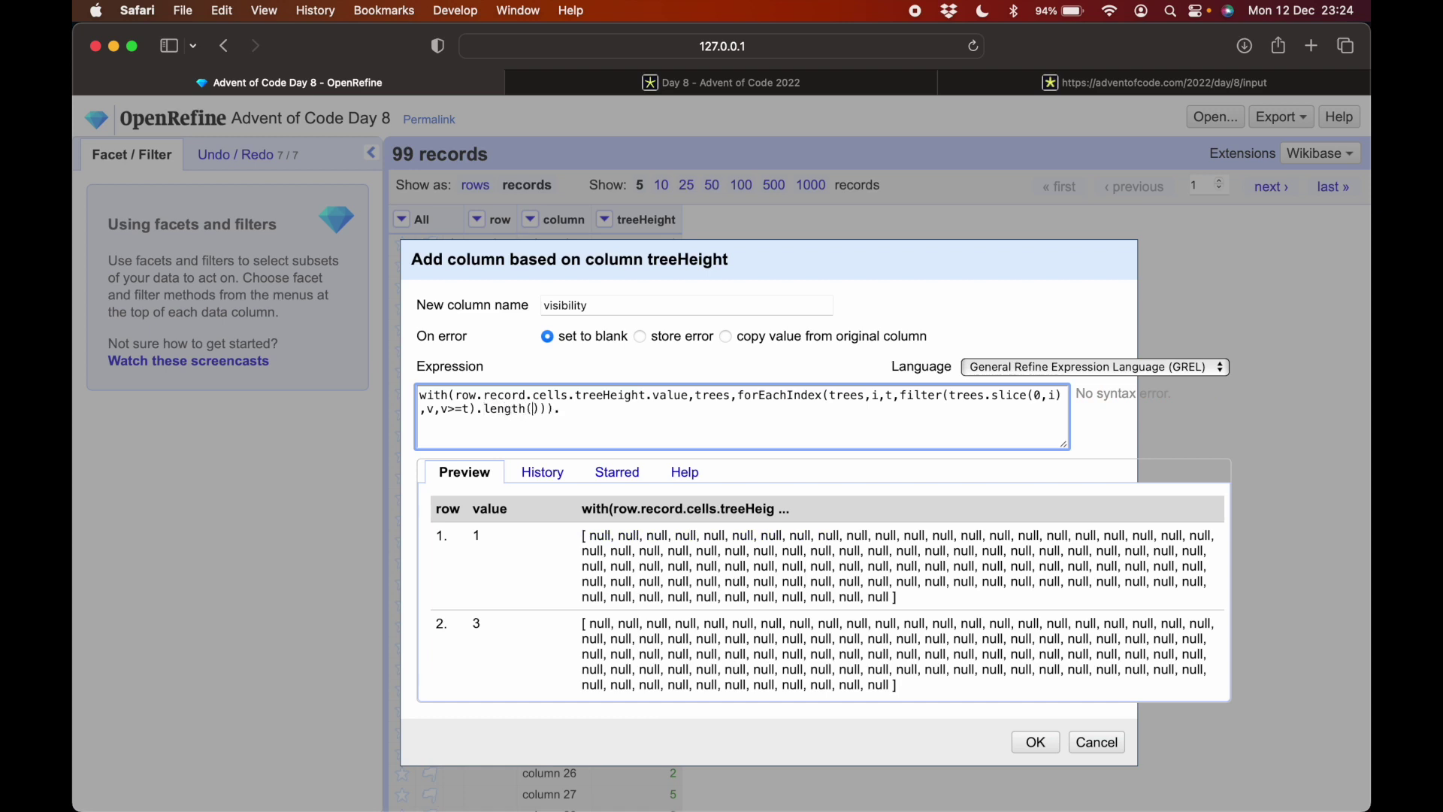
{"action": "type", "text": "h()="}
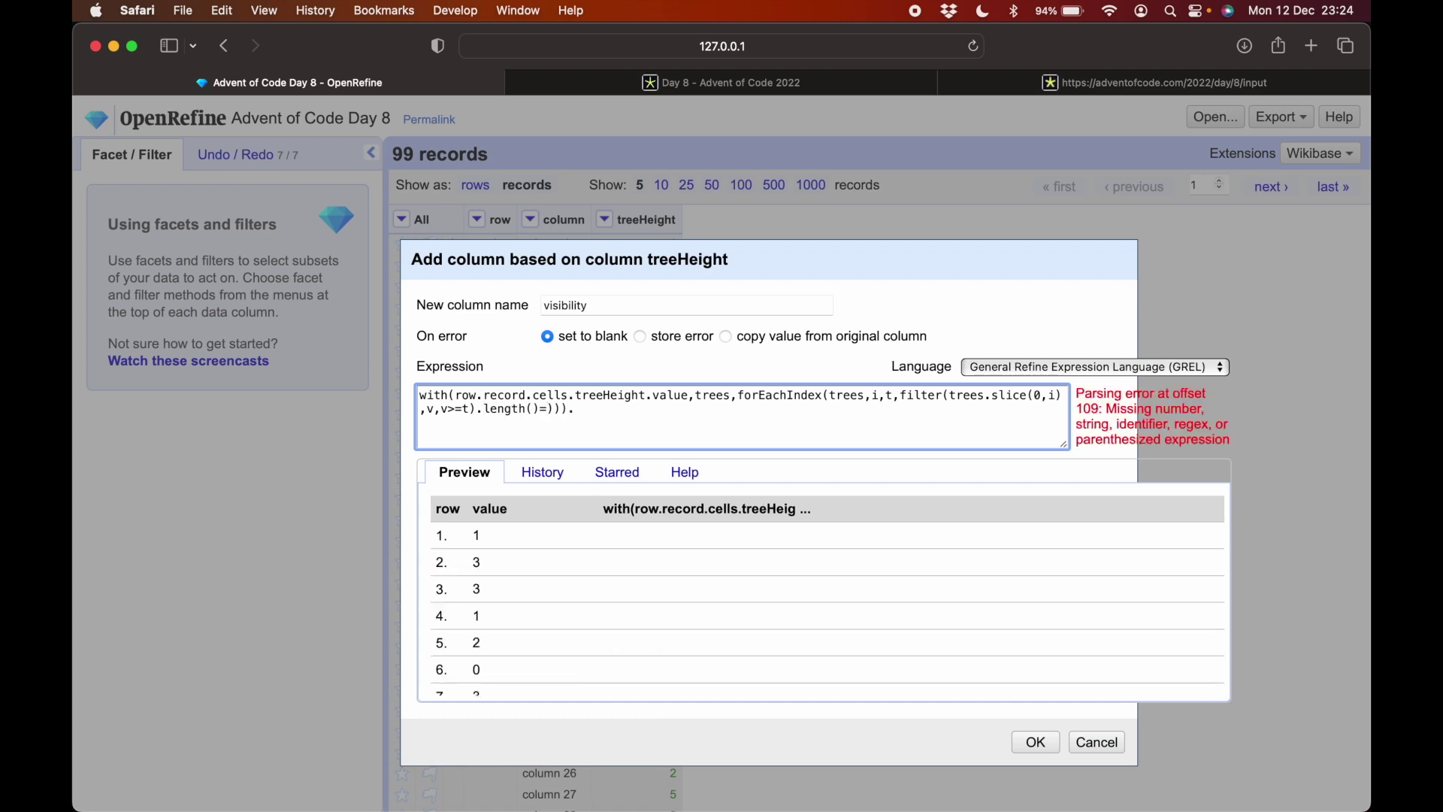
{"action": "type", "text": "=0"}
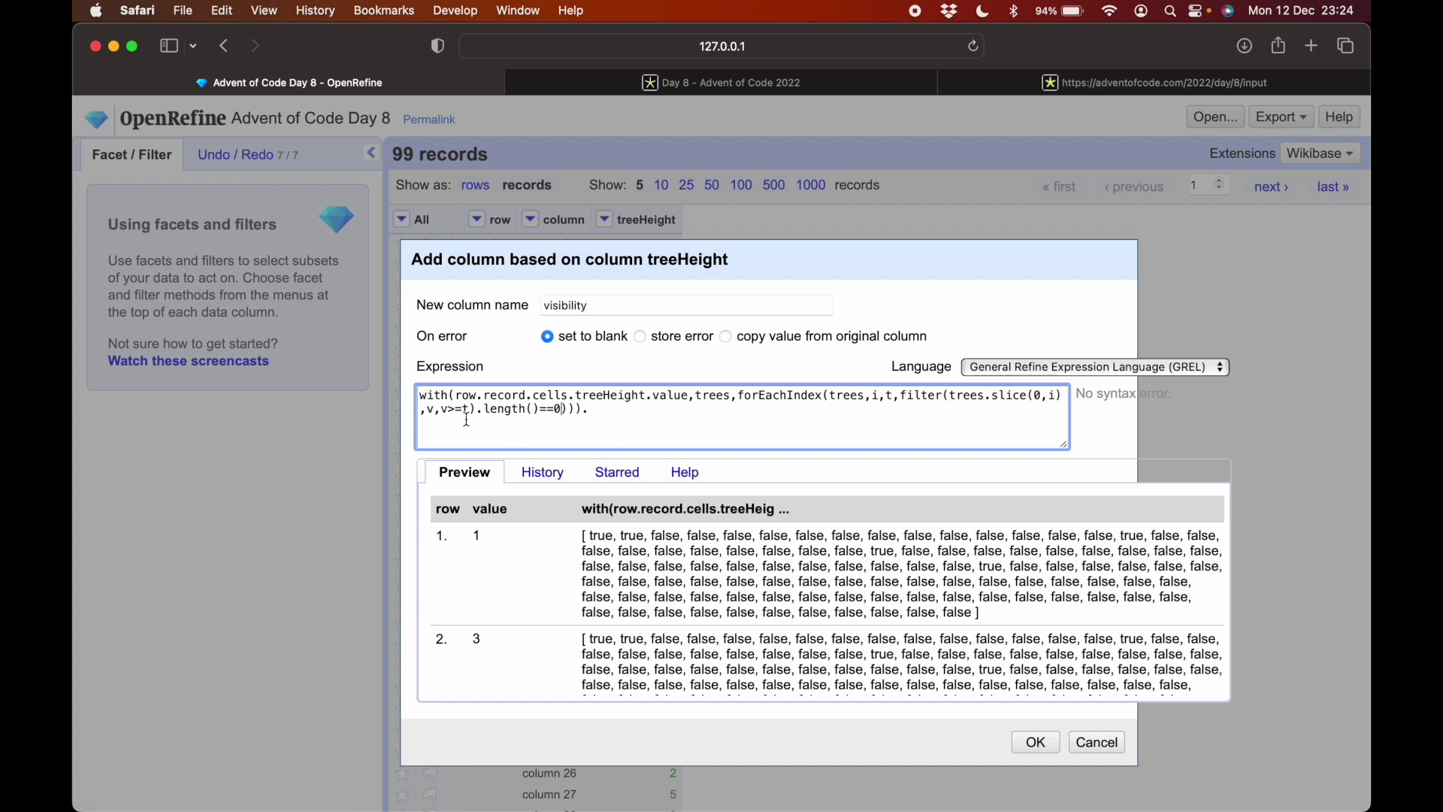
Check the v>=t condition against the grid behind the dialog and remove the trailing period from the expression.
{"action": "left_click_drag", "start_coordinate": [465, 410], "coordinate": [445, 410]}
{"action": "left_click", "coordinate": [461, 408]}
{"action": "left_click_drag", "start_coordinate": [461, 408], "coordinate": [442, 410]}
{"action": "left_click_drag", "start_coordinate": [562, 274], "coordinate": [538, 336]}
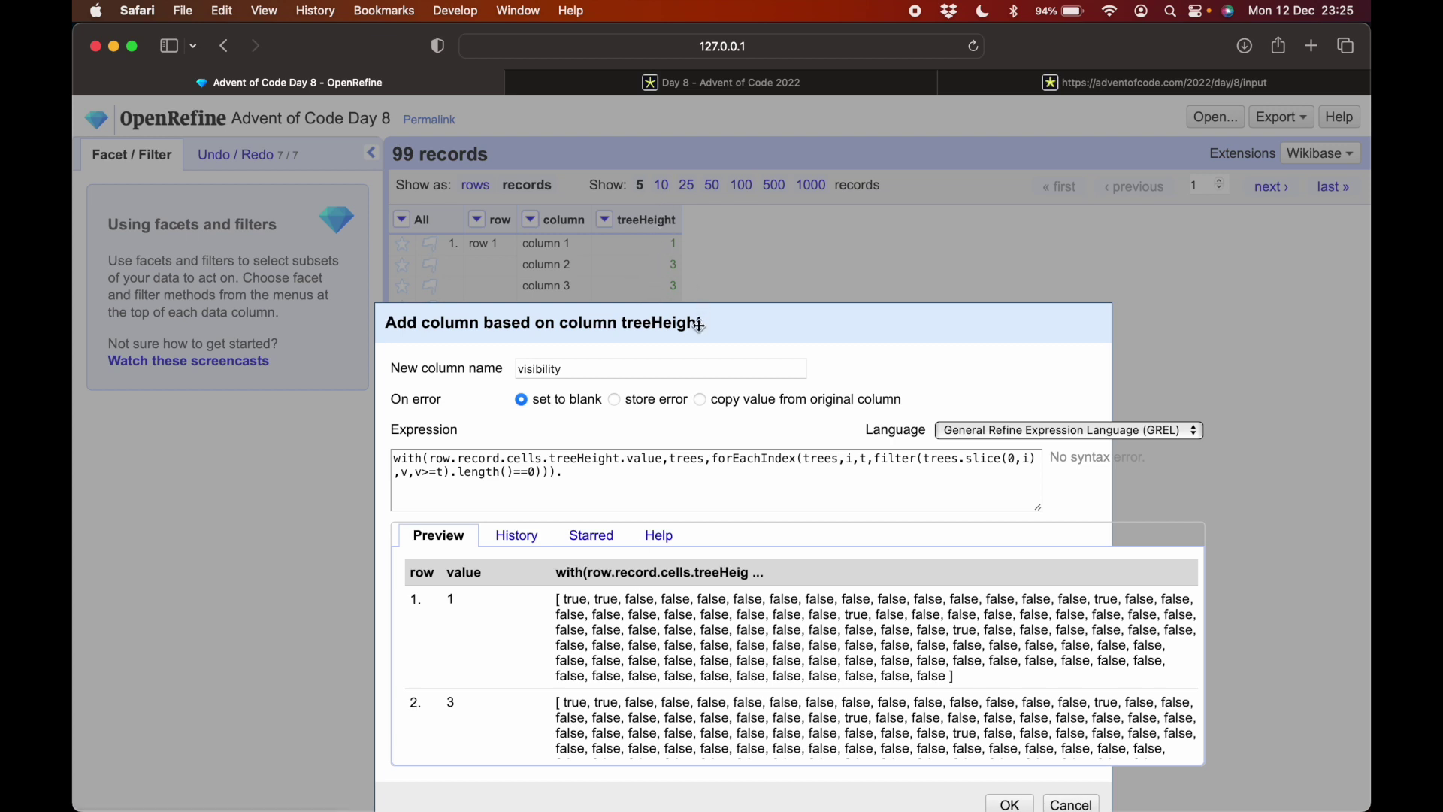
{"action": "left_click_drag", "start_coordinate": [699, 333], "coordinate": [622, 191]}
{"action": "left_click", "coordinate": [503, 323]}
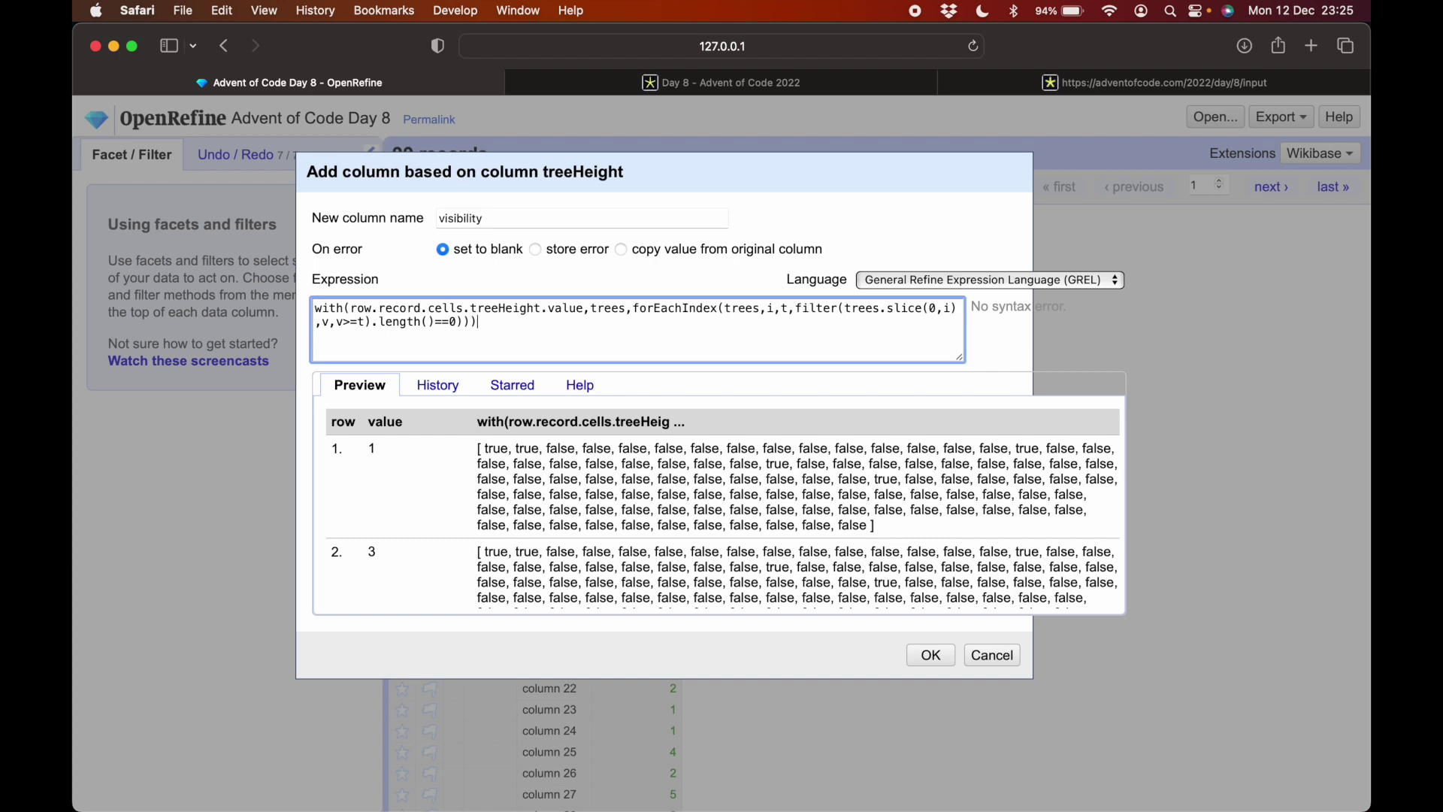
{"action": "left_click_drag", "start_coordinate": [523, 155], "coordinate": [651, 218]}
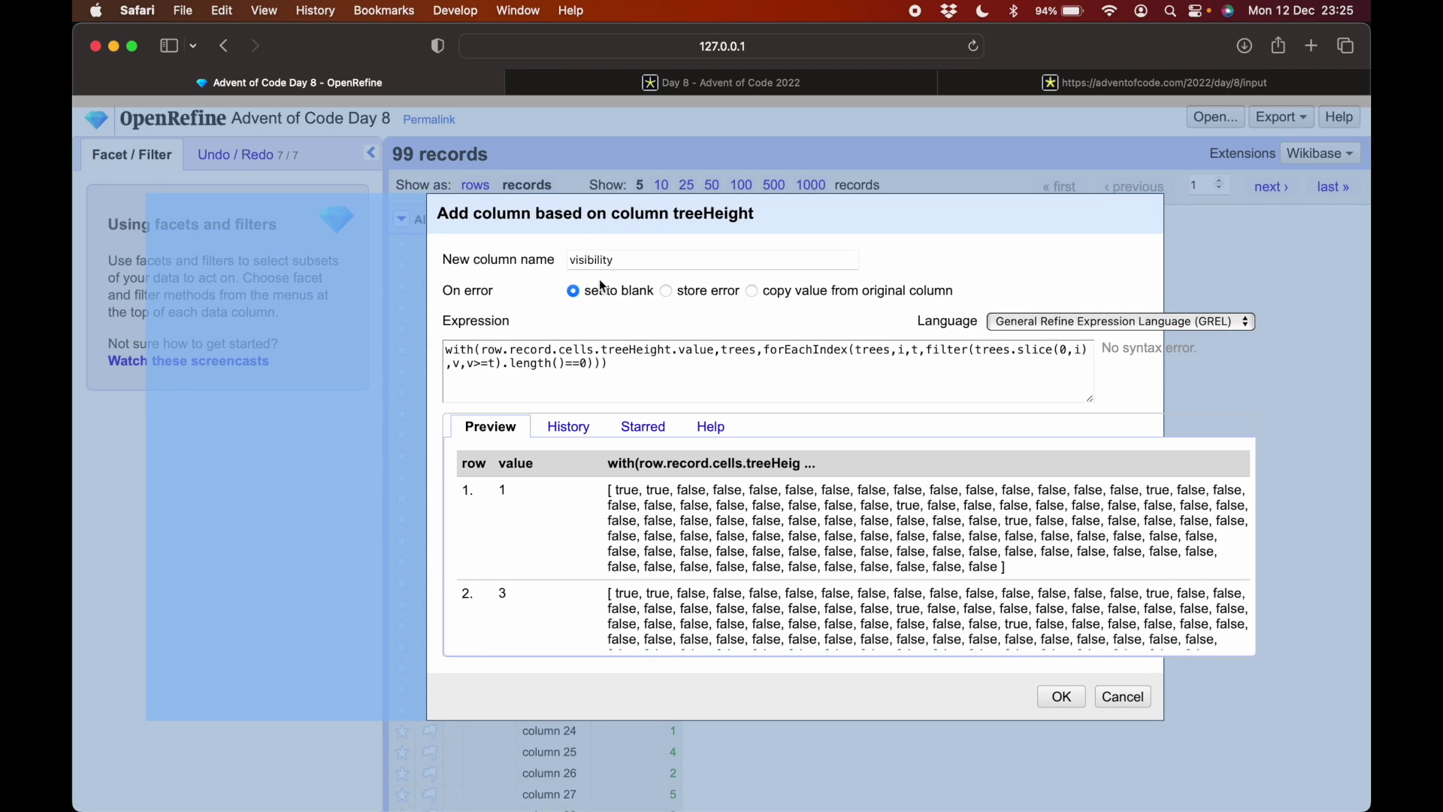
Try to append a [rowIndex] lookup after the expression's three closing parentheses.
{"action": "left_click", "coordinate": [624, 365]}
{"action": "type", "text": "[rowIdnex"}
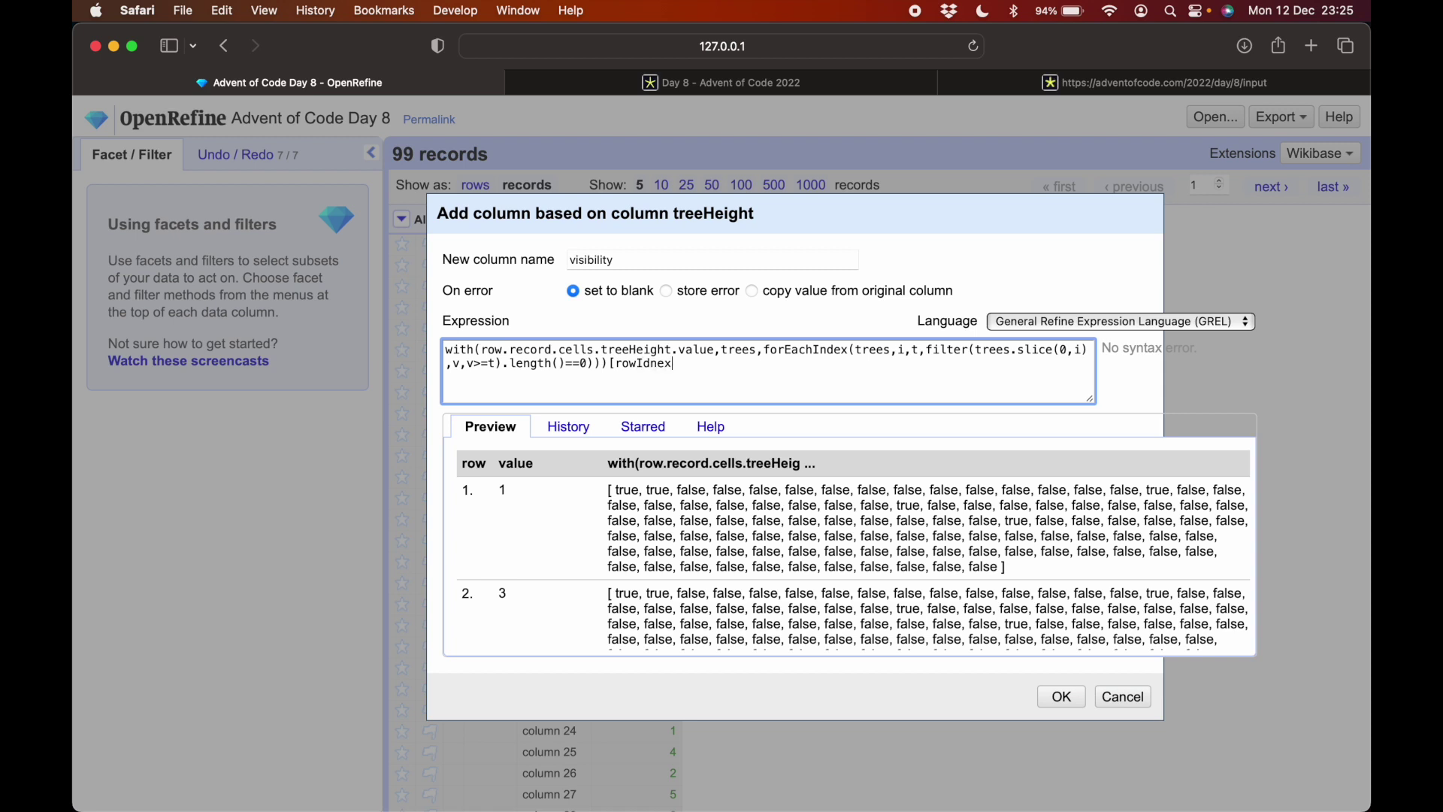
{"action": "key", "text": "BackSpace"}
{"action": "key", "text": "BackSpace"}
{"action": "key", "text": "BackSpace"}
{"action": "key", "text": "BackSpace"}
{"action": "type", "text": "nde"}
{"action": "key", "text": "BackSpace"}
{"action": "key", "text": "BackSpace"}
{"action": "type", "text": "c"}
{"action": "key", "text": "BackSpace"}
{"action": "type", "text": "nde"}
Remove the extra closing parenthesis, append [rowIndex] to the expression and check the previewed values.
{"action": "left_click_drag", "start_coordinate": [611, 365], "coordinate": [680, 366]}
{"action": "key", "text": "BackSpace"}
{"action": "key", "text": "BackSpace"}
{"action": "type", "text": "[rowIn"}
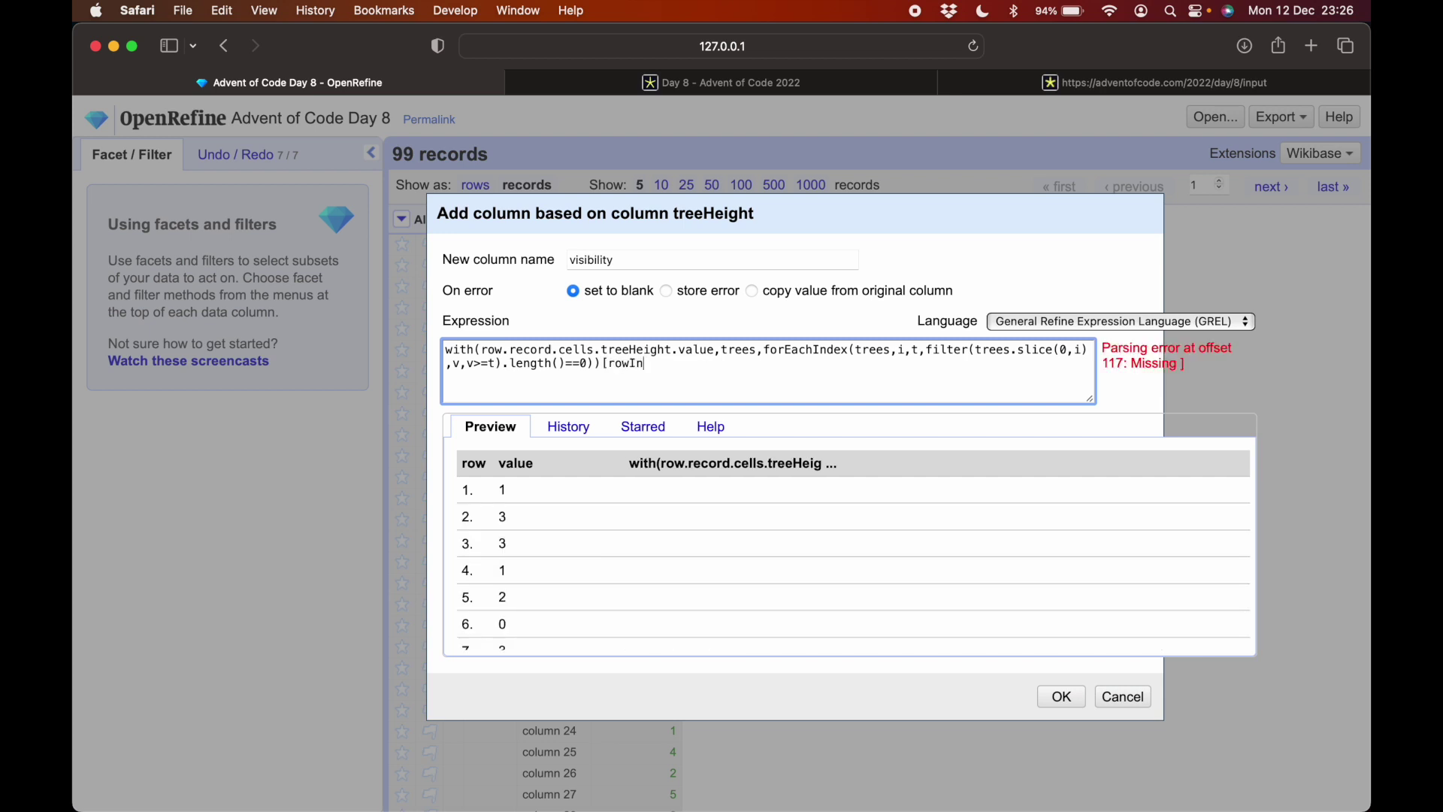
{"action": "type", "text": "dex]"}
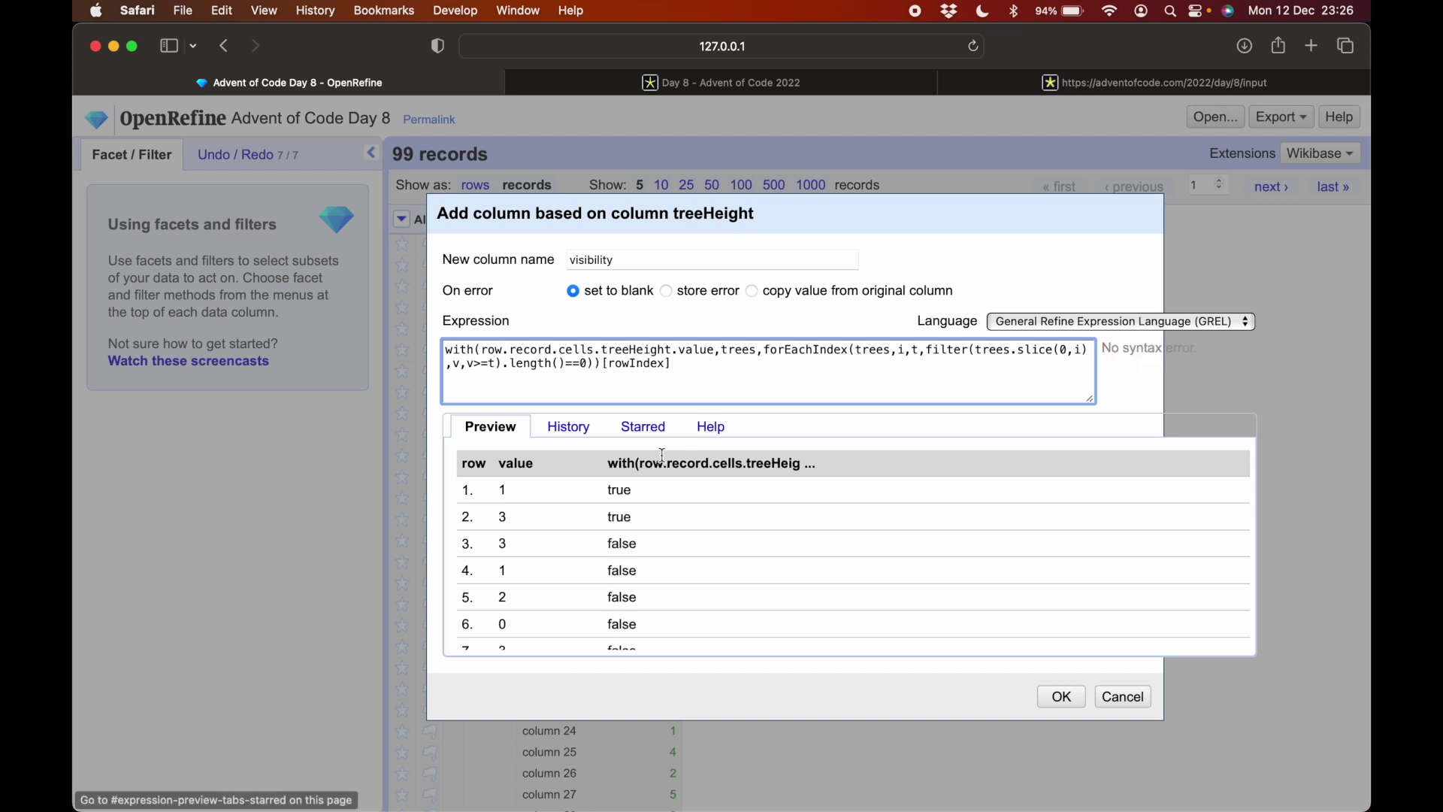
{"action": "scroll", "coordinate": [688, 519], "scroll_direction": "down", "scroll_amount": 1}
{"action": "scroll", "coordinate": [687, 517], "scroll_direction": "down", "scroll_amount": 15}
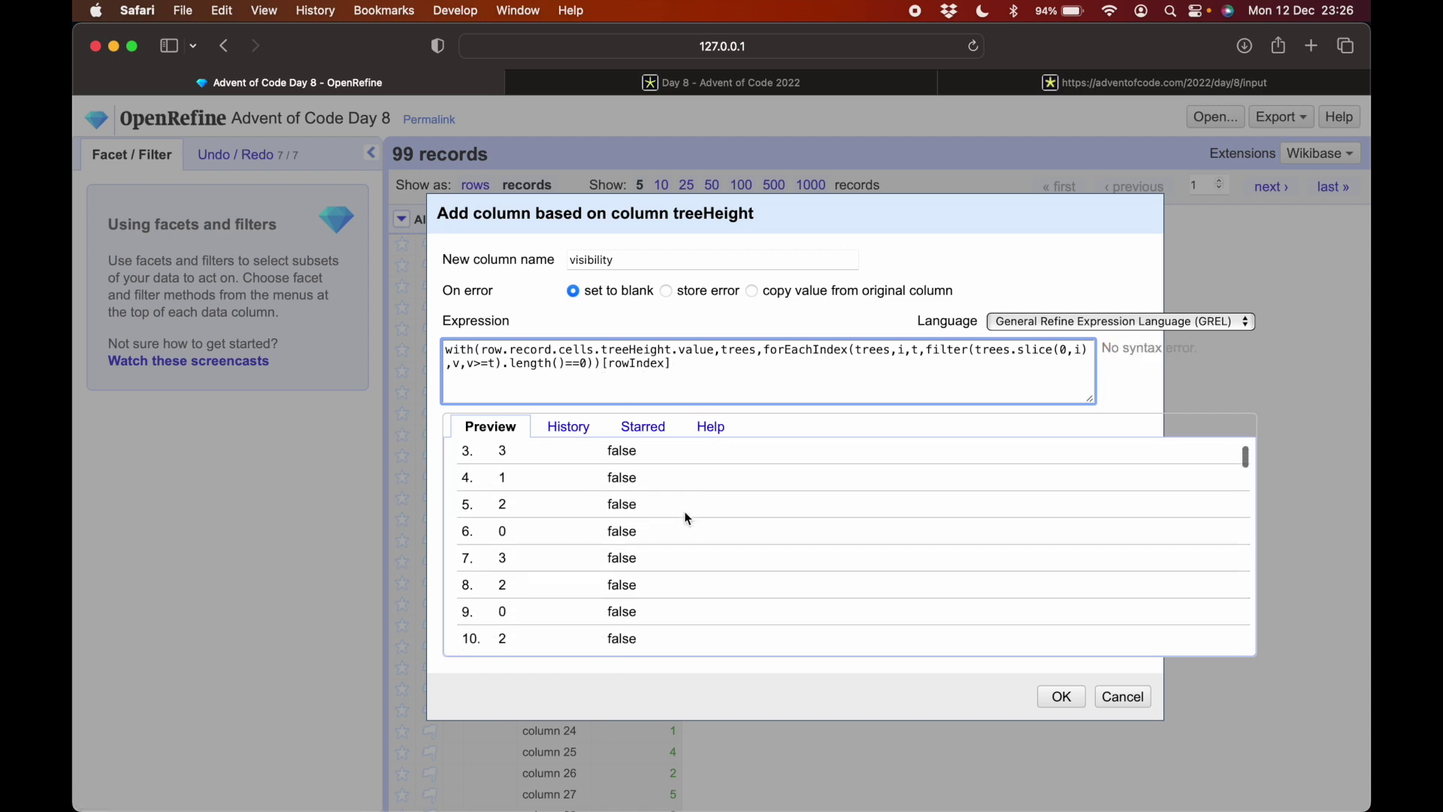
Check the previewed values around row 100 and add a minus sign after rowIndex in the expression's index.
{"action": "scroll", "coordinate": [686, 517], "scroll_direction": "down", "scroll_amount": 20}
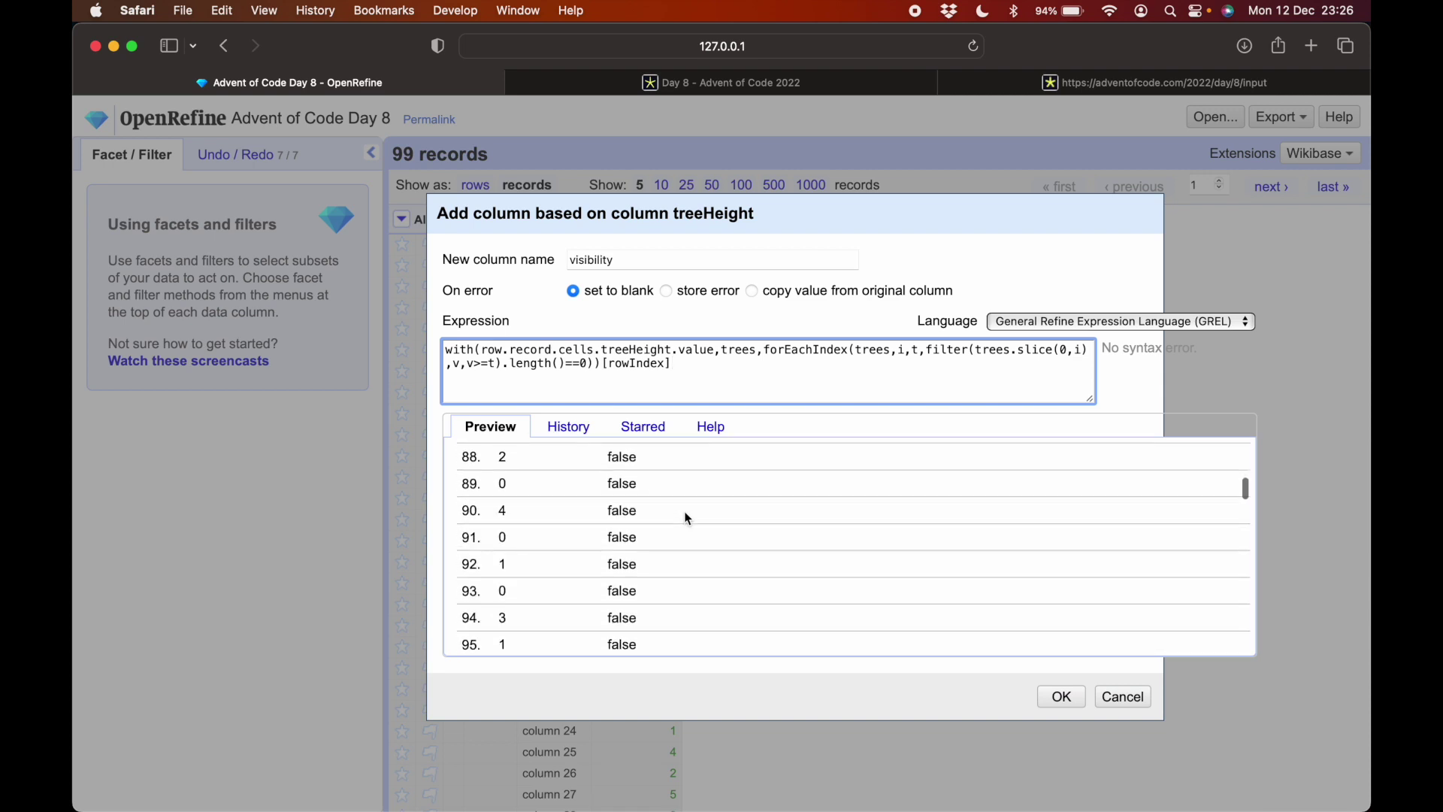
{"action": "scroll", "coordinate": [686, 517], "scroll_direction": "up", "scroll_amount": 15}
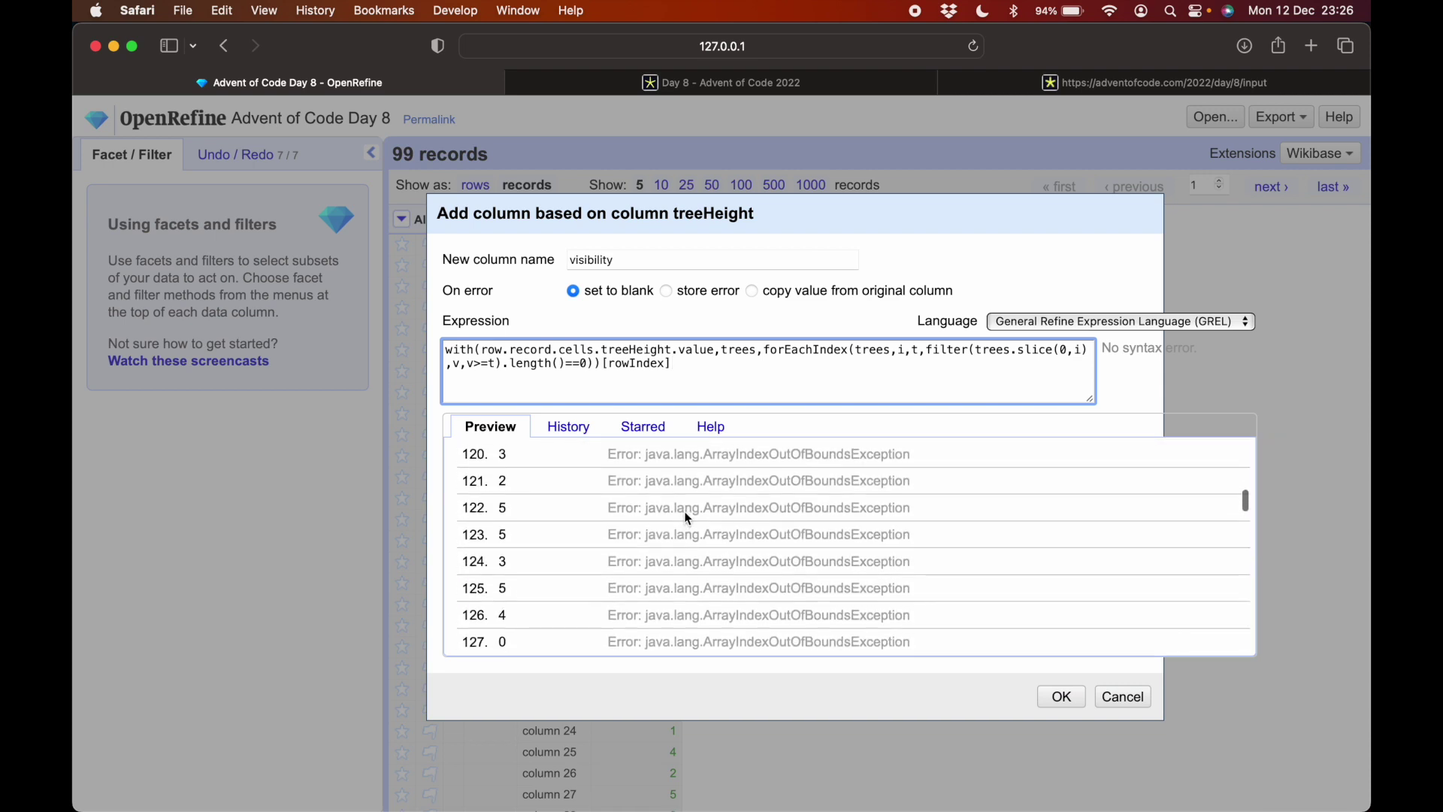
{"action": "scroll", "coordinate": [684, 511], "scroll_direction": "up", "scroll_amount": 3}
{"action": "scroll", "coordinate": [669, 557], "scroll_direction": "down", "scroll_amount": 1}
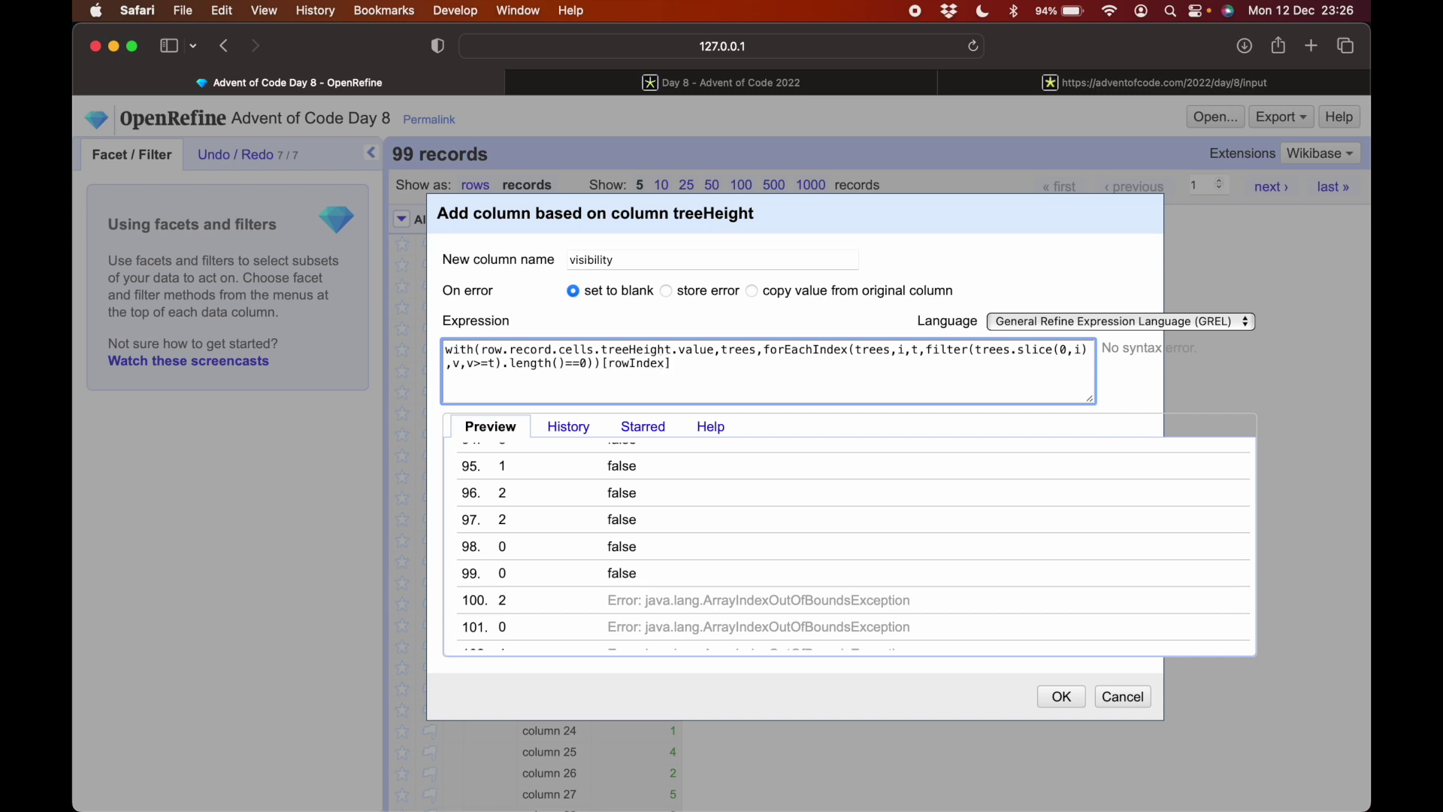
{"action": "type", "text": "-1"}
{"action": "key", "text": "BackSpace"}
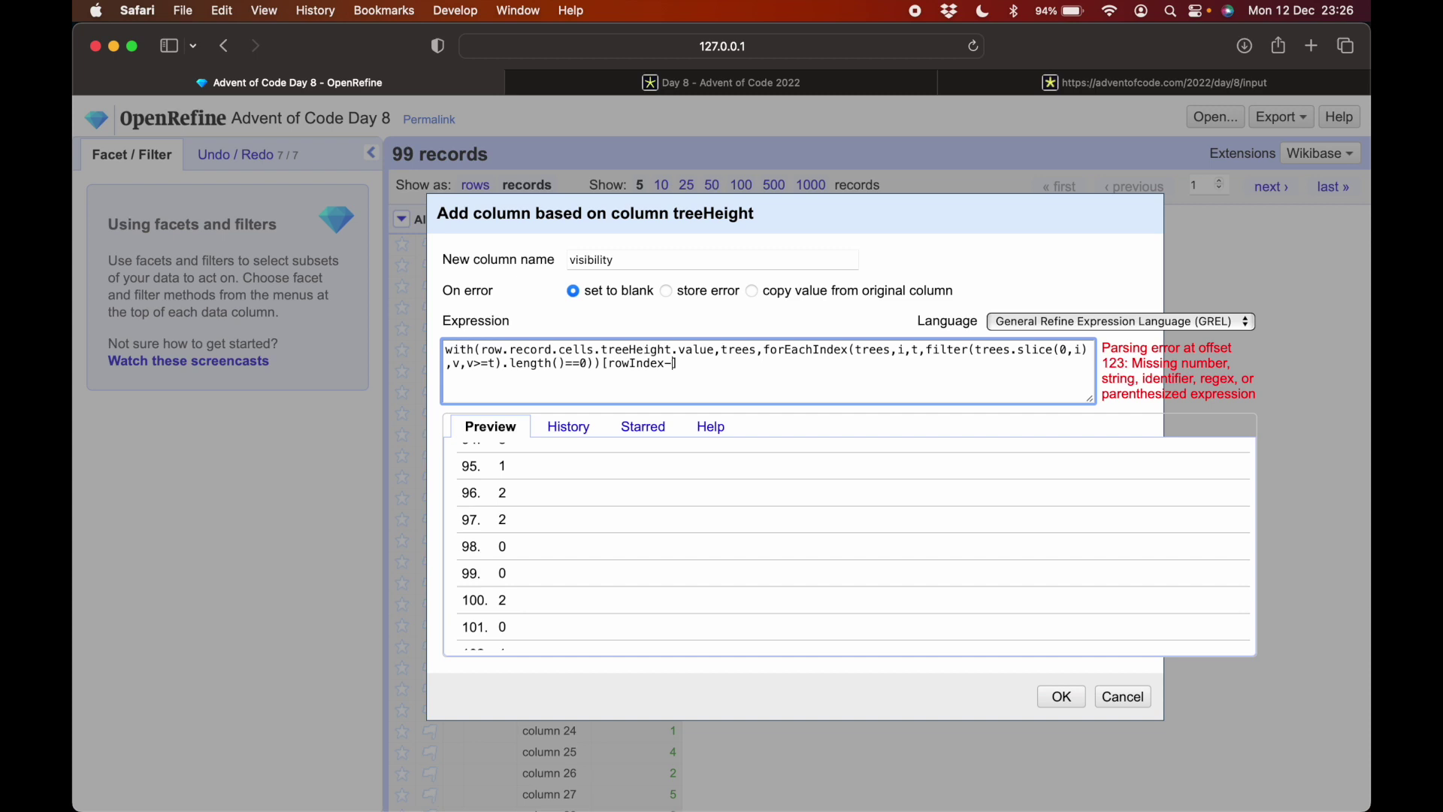
{"action": "type", "text": "re"}
{"action": "key", "text": "BackSpace"}
{"action": "key", "text": "BackSpace"}
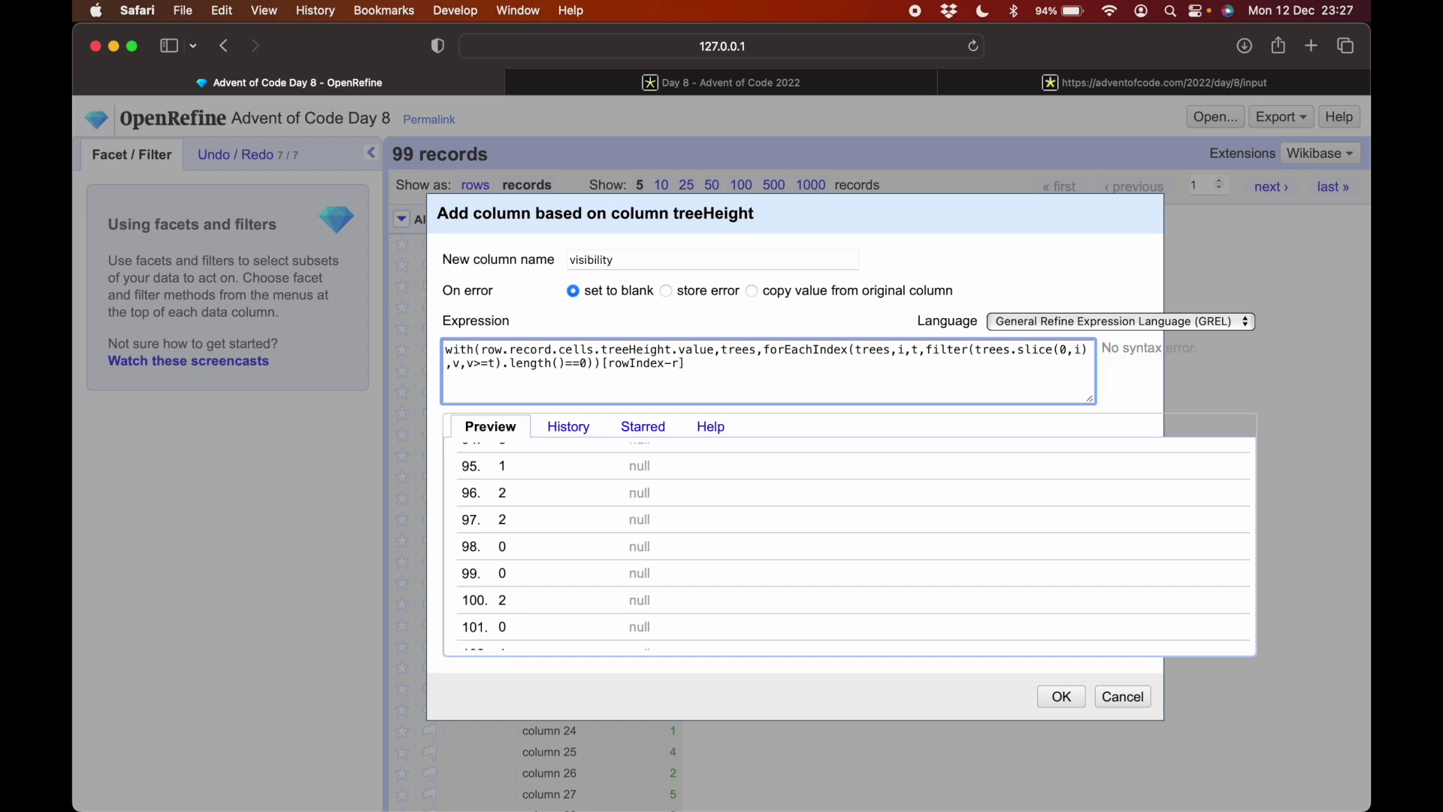
{"action": "key", "text": "BackSpace"}
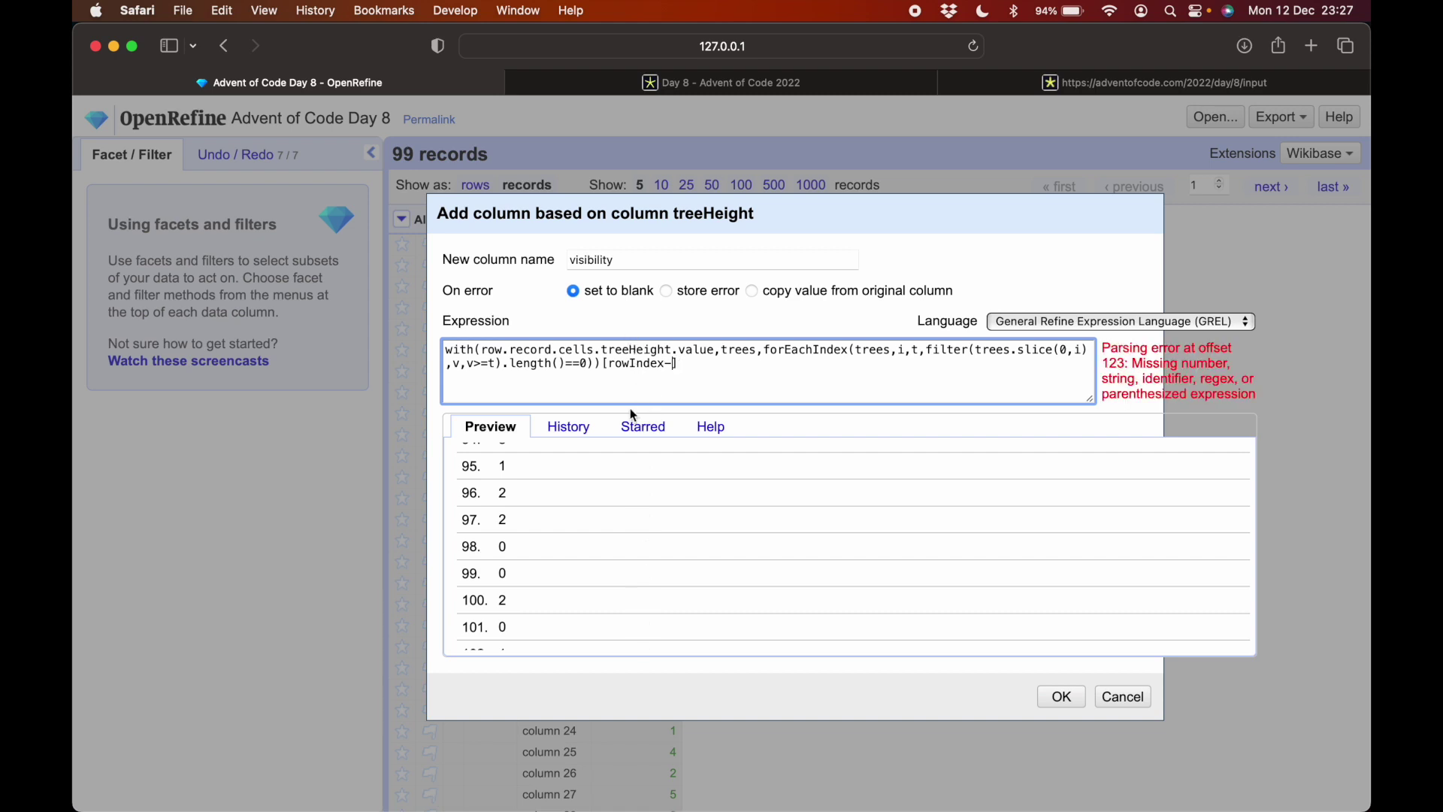
Look up the record fields in the expression help's Records documentation and copy row.record.fromRowIndex.
{"action": "left_click", "coordinate": [706, 429]}
{"action": "scroll", "coordinate": [666, 543], "scroll_direction": "down", "scroll_amount": 5}
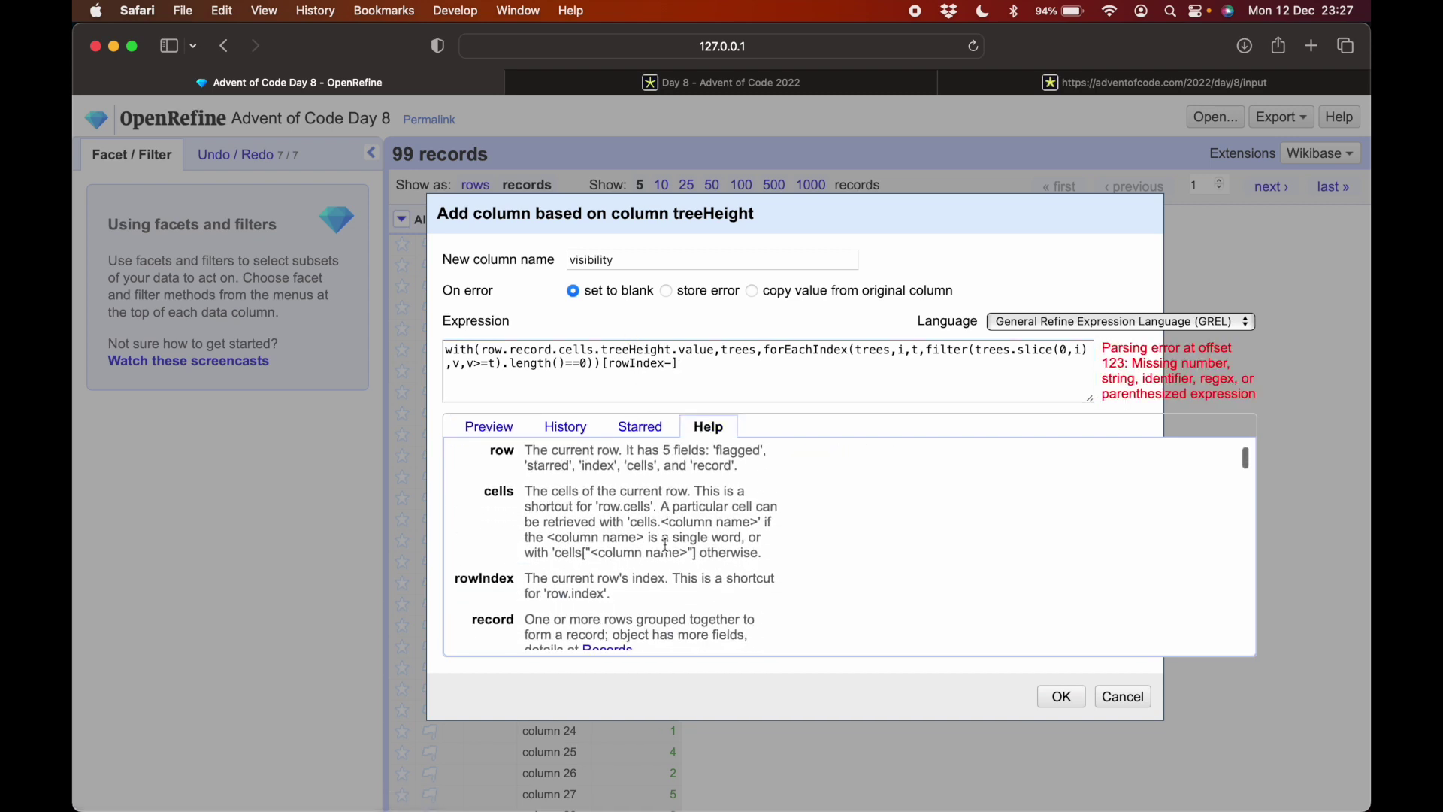
{"action": "scroll", "coordinate": [665, 544], "scroll_direction": "down", "scroll_amount": 3}
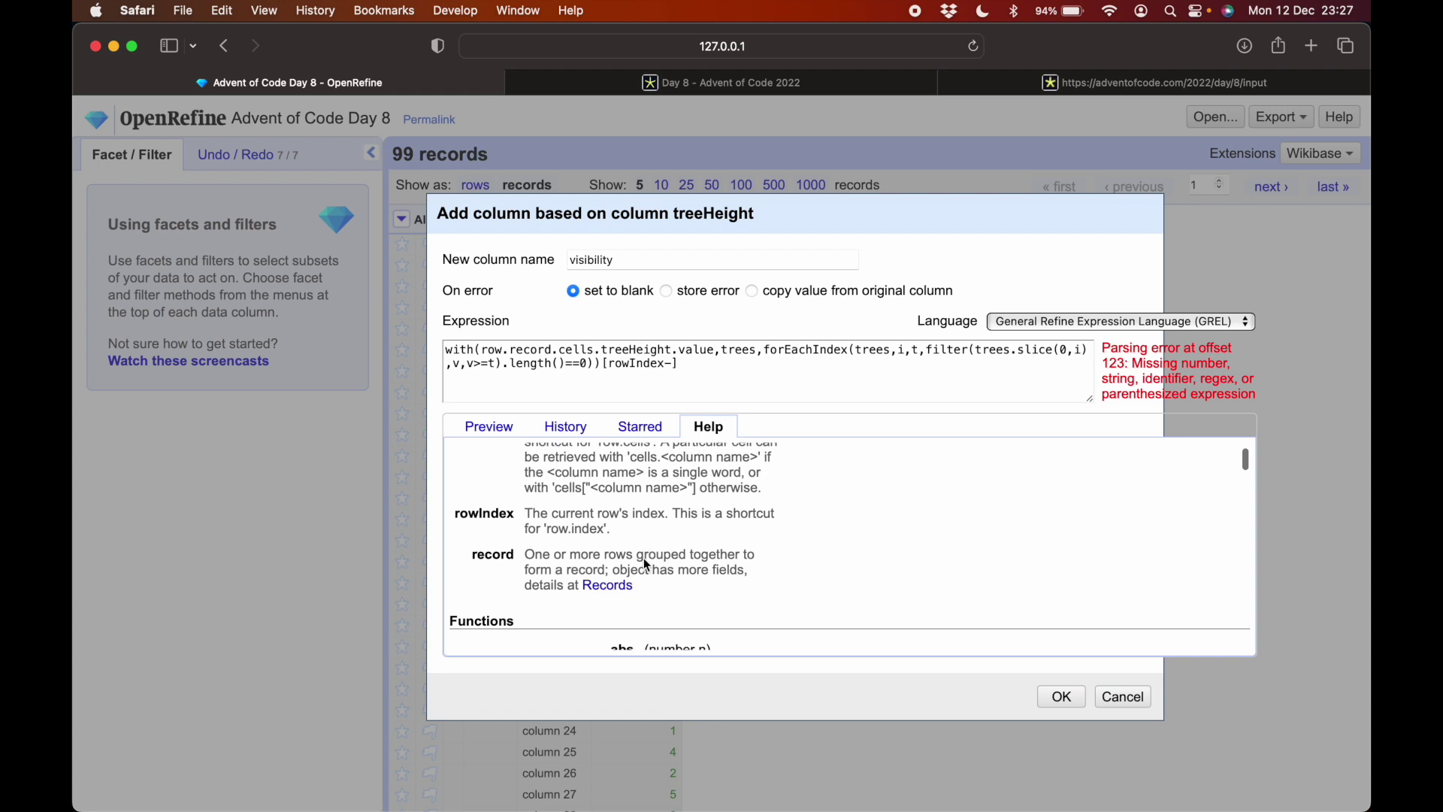
{"action": "left_click", "coordinate": [618, 588]}
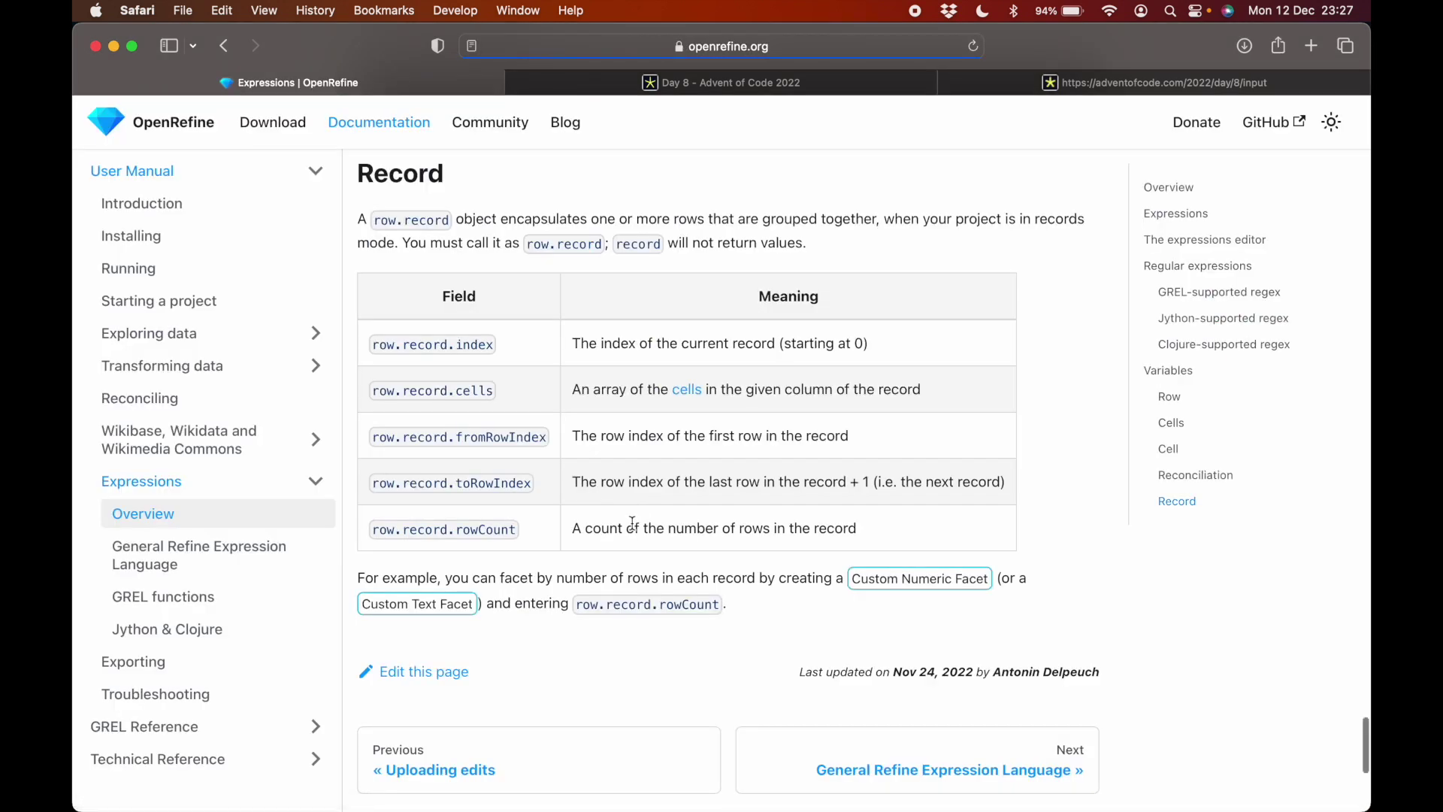
{"action": "left_click_drag", "start_coordinate": [547, 437], "coordinate": [371, 439]}
{"action": "key", "text": "super+c"}
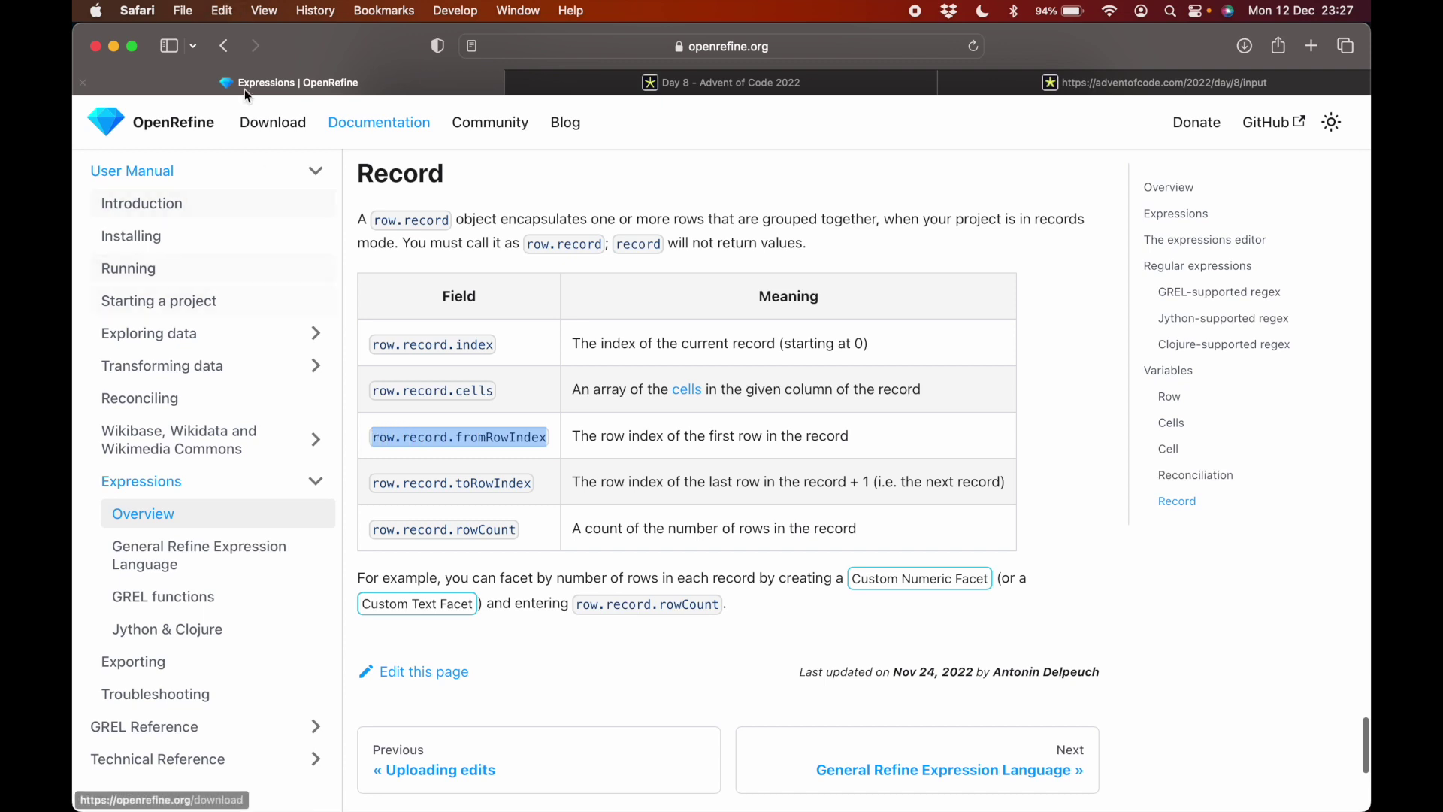
Return to the new-column expression and complete its index as [rowIndex-row.record.fromRowIndex].
{"action": "left_click", "coordinate": [220, 46]}
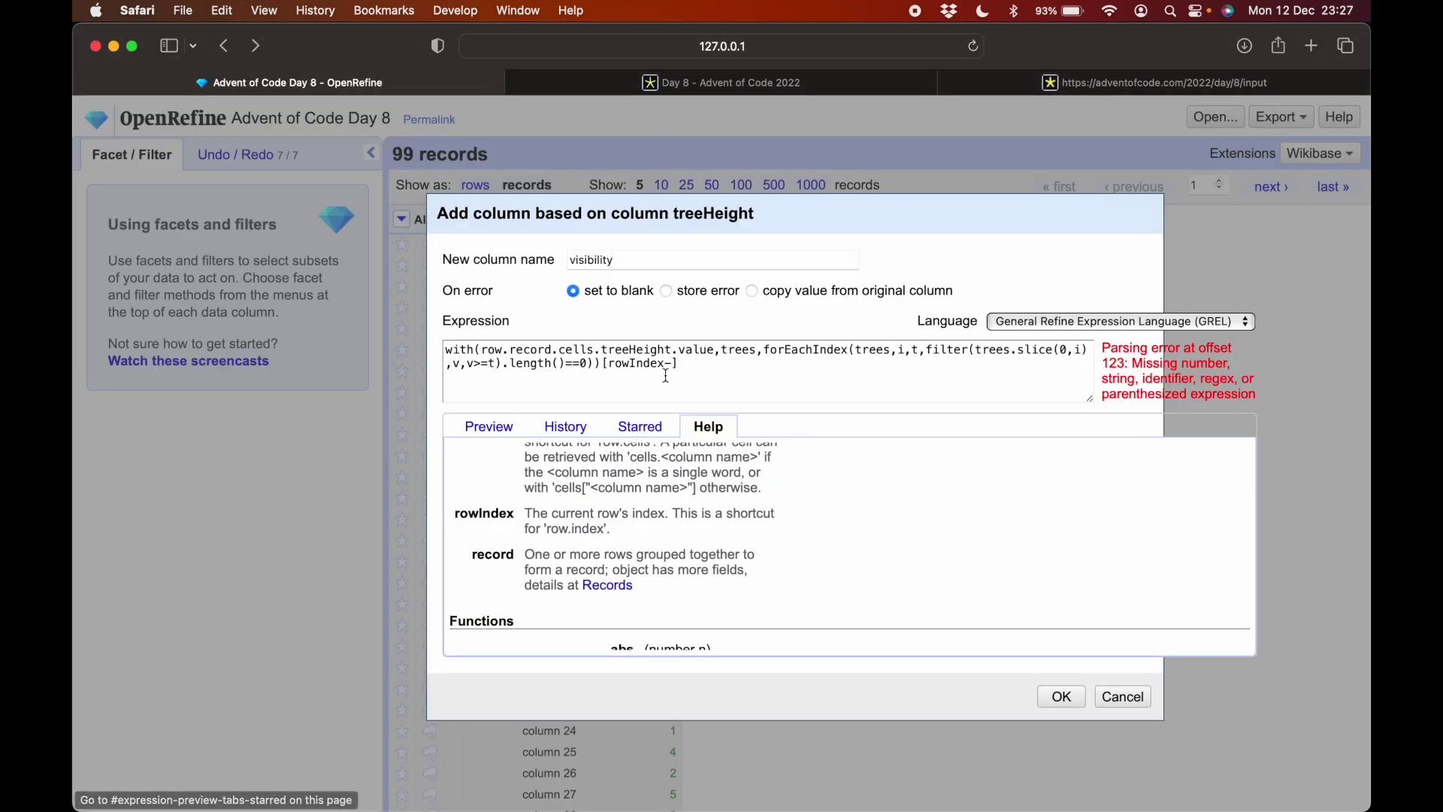
{"action": "left_click", "coordinate": [670, 364]}
{"action": "type", "text": "-"}
{"action": "key", "text": "super+v"}
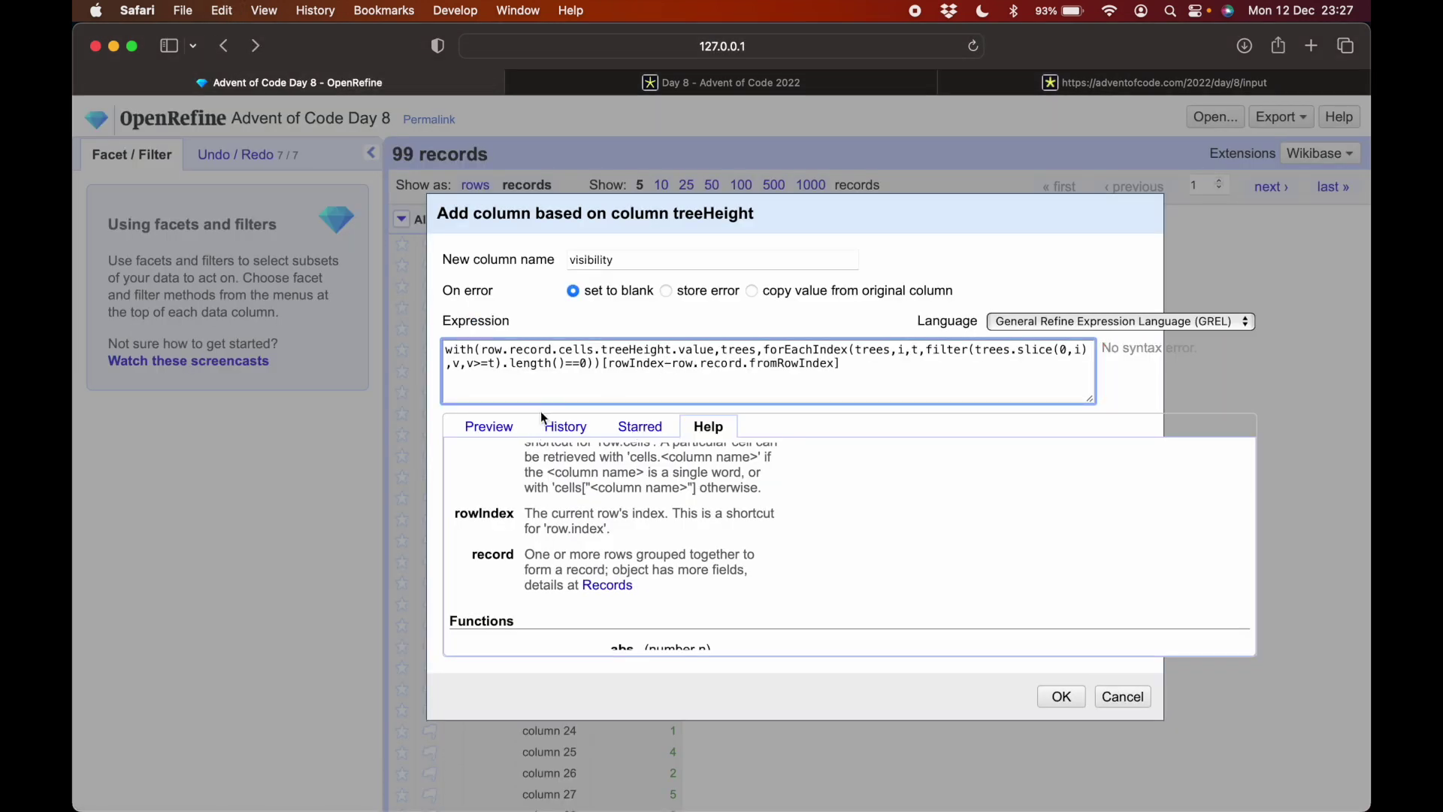
Check the previewed values across several records and create the visibility column.
{"action": "left_click", "coordinate": [507, 432]}
{"action": "scroll", "coordinate": [641, 558], "scroll_direction": "down", "scroll_amount": 5}
{"action": "scroll", "coordinate": [643, 560], "scroll_direction": "down", "scroll_amount": 6}
{"action": "scroll", "coordinate": [645, 549], "scroll_direction": "up", "scroll_amount": 10}
{"action": "scroll", "coordinate": [645, 543], "scroll_direction": "up", "scroll_amount": 5}
{"action": "mouse_move", "coordinate": [750, 365]}
{"action": "left_mouse_down"}
{"action": "mouse_move", "coordinate": [831, 367]}
{"action": "mouse_move", "coordinate": [750, 365]}
{"action": "left_mouse_up"}
{"action": "left_click", "coordinate": [837, 365]}
{"action": "scroll", "coordinate": [697, 490], "scroll_direction": "up", "scroll_amount": 9}
{"action": "scroll", "coordinate": [697, 496], "scroll_direction": "up", "scroll_amount": 15}
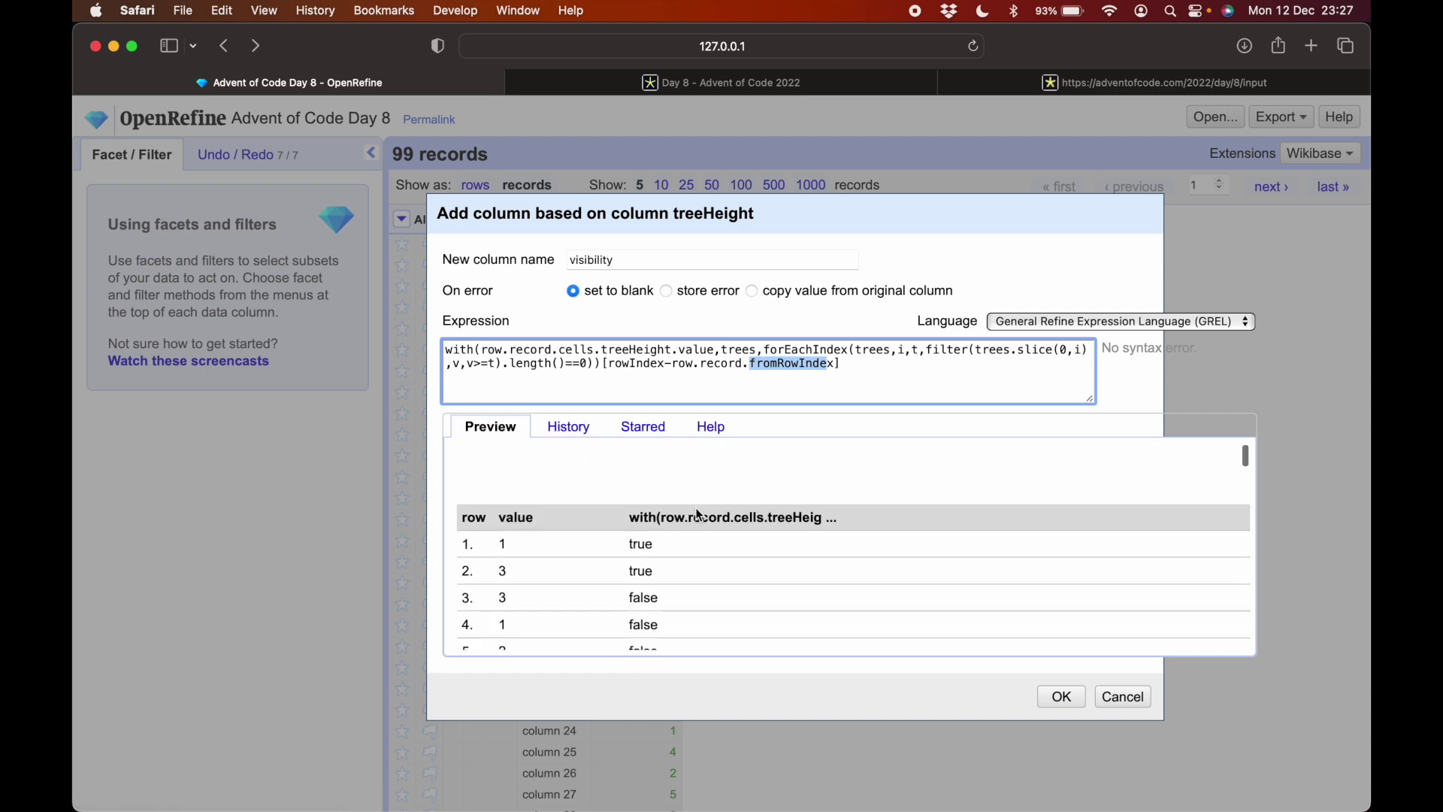
{"action": "left_click", "coordinate": [1066, 703]}
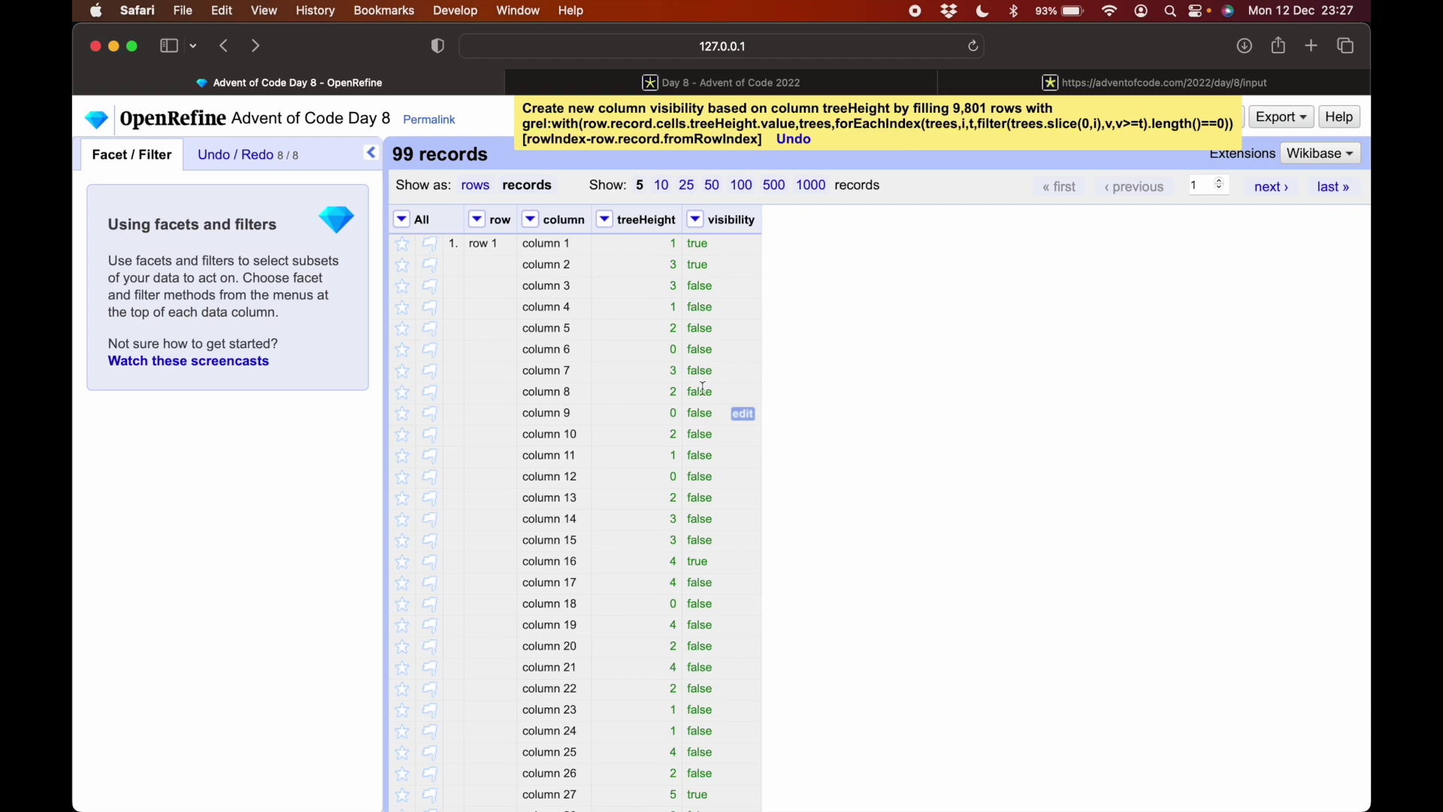
Start a custom transform on the visibility column and reuse the visibility expression from the expression history.
{"action": "left_click", "coordinate": [696, 219]}
{"action": "mouse_move", "coordinate": [727, 312]}
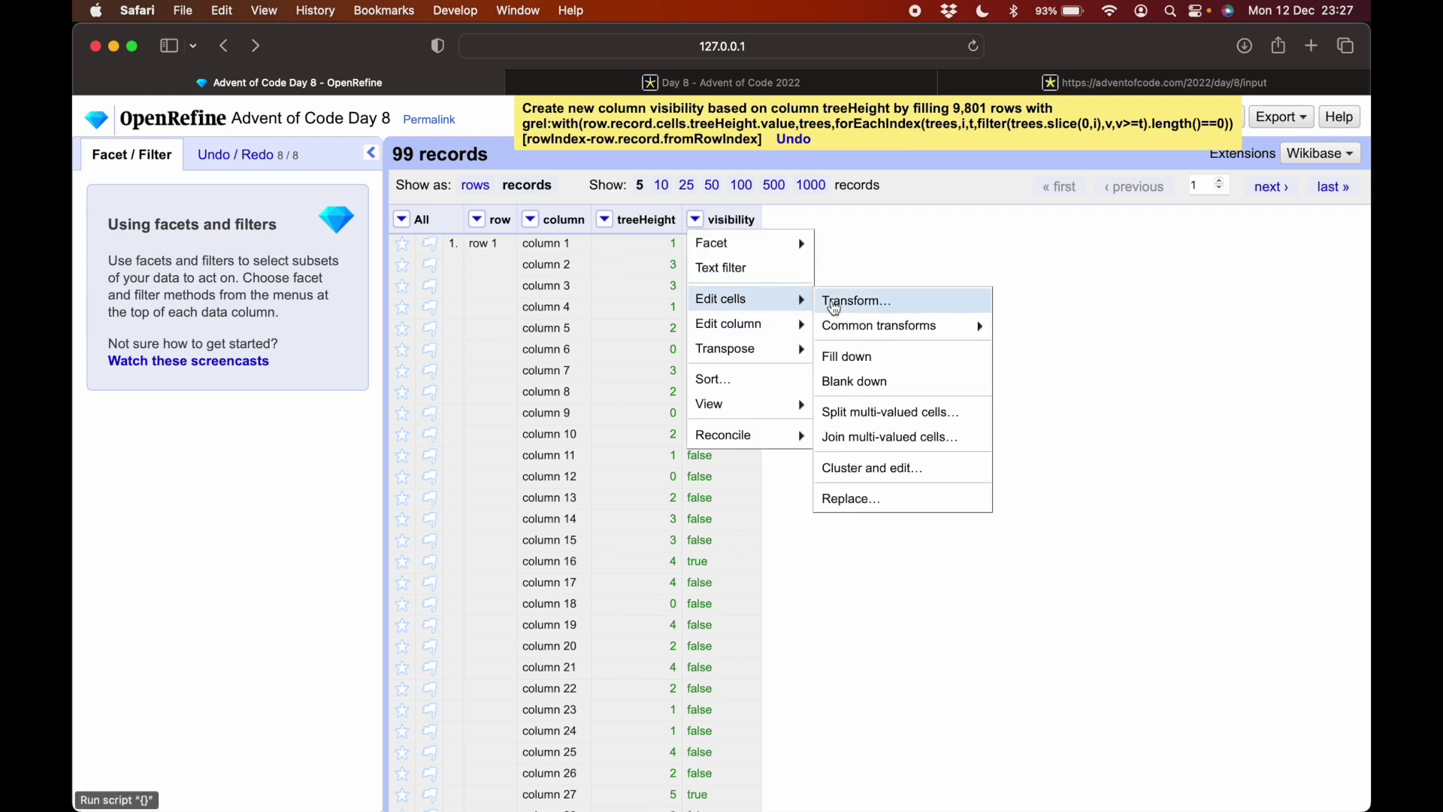
{"action": "left_click", "coordinate": [836, 302]}
{"action": "left_click", "coordinate": [636, 274]}
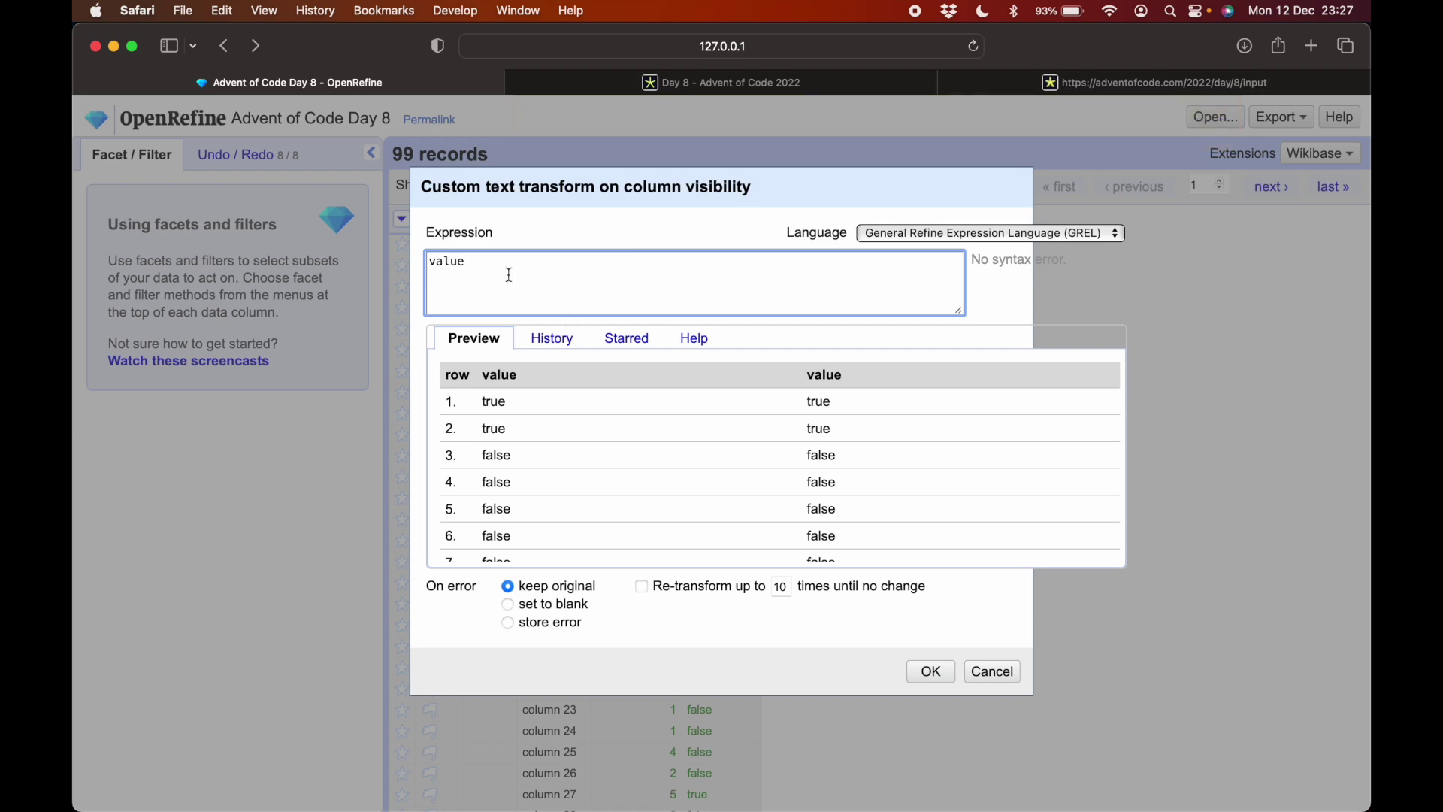
{"action": "left_click", "coordinate": [554, 340]}
{"action": "left_click", "coordinate": [155, 402]}
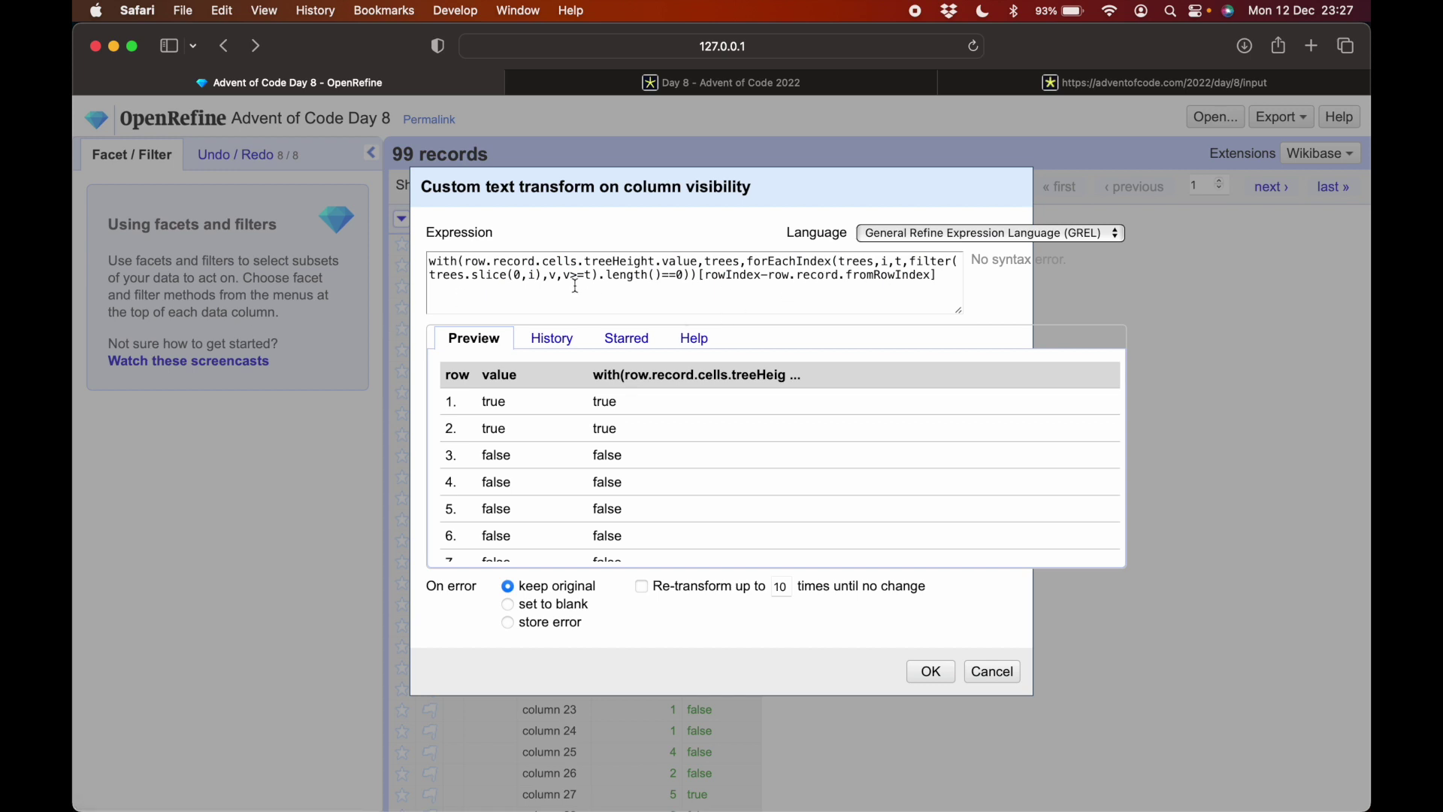
Change the slice in the expression to trees.slice(i+1) so each tree is compared with those after it.
{"action": "left_click_drag", "start_coordinate": [528, 276], "coordinate": [521, 276]}
{"action": "key", "text": "BackSpace"}
{"action": "key", "text": "BackSpace"}
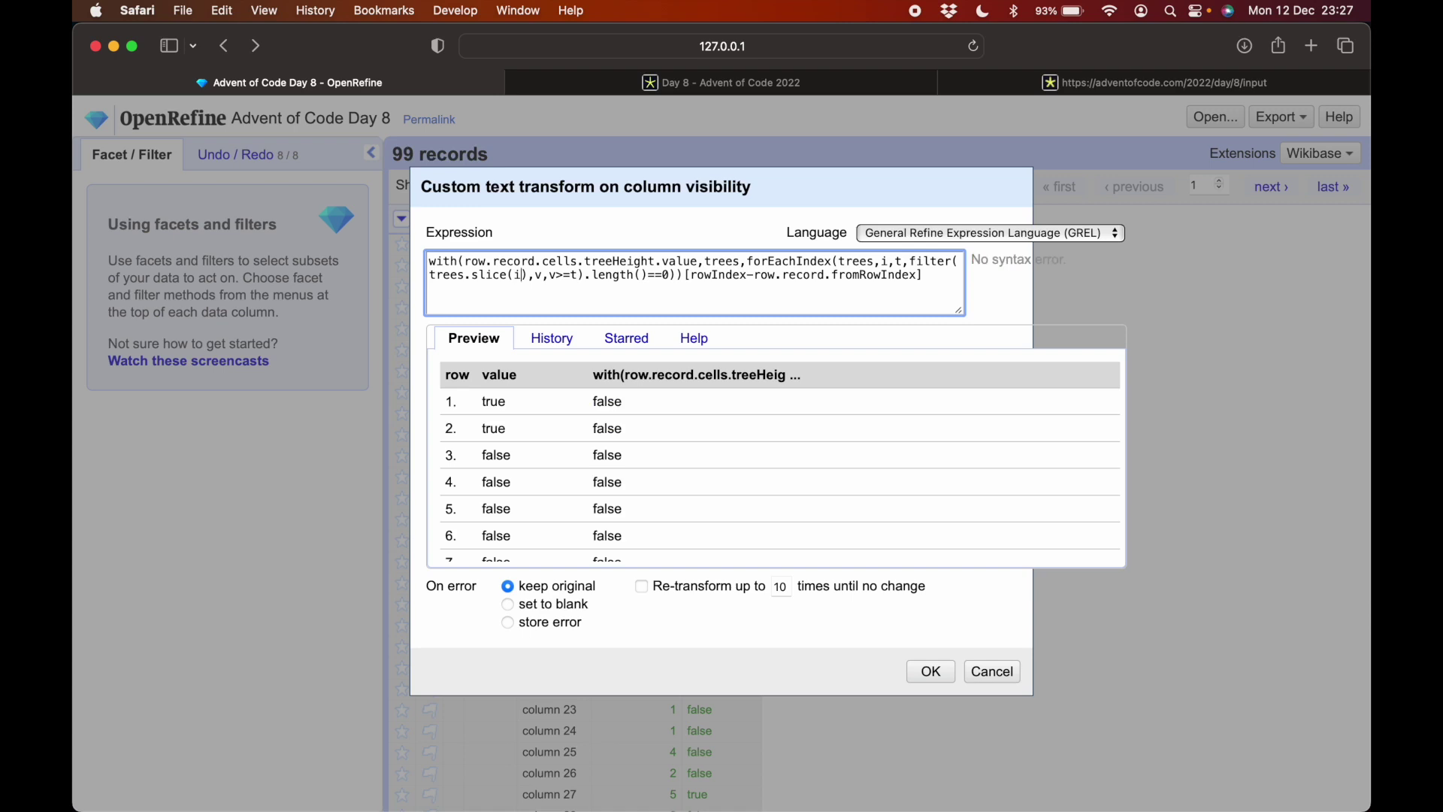
{"action": "type", "text": "+1"}
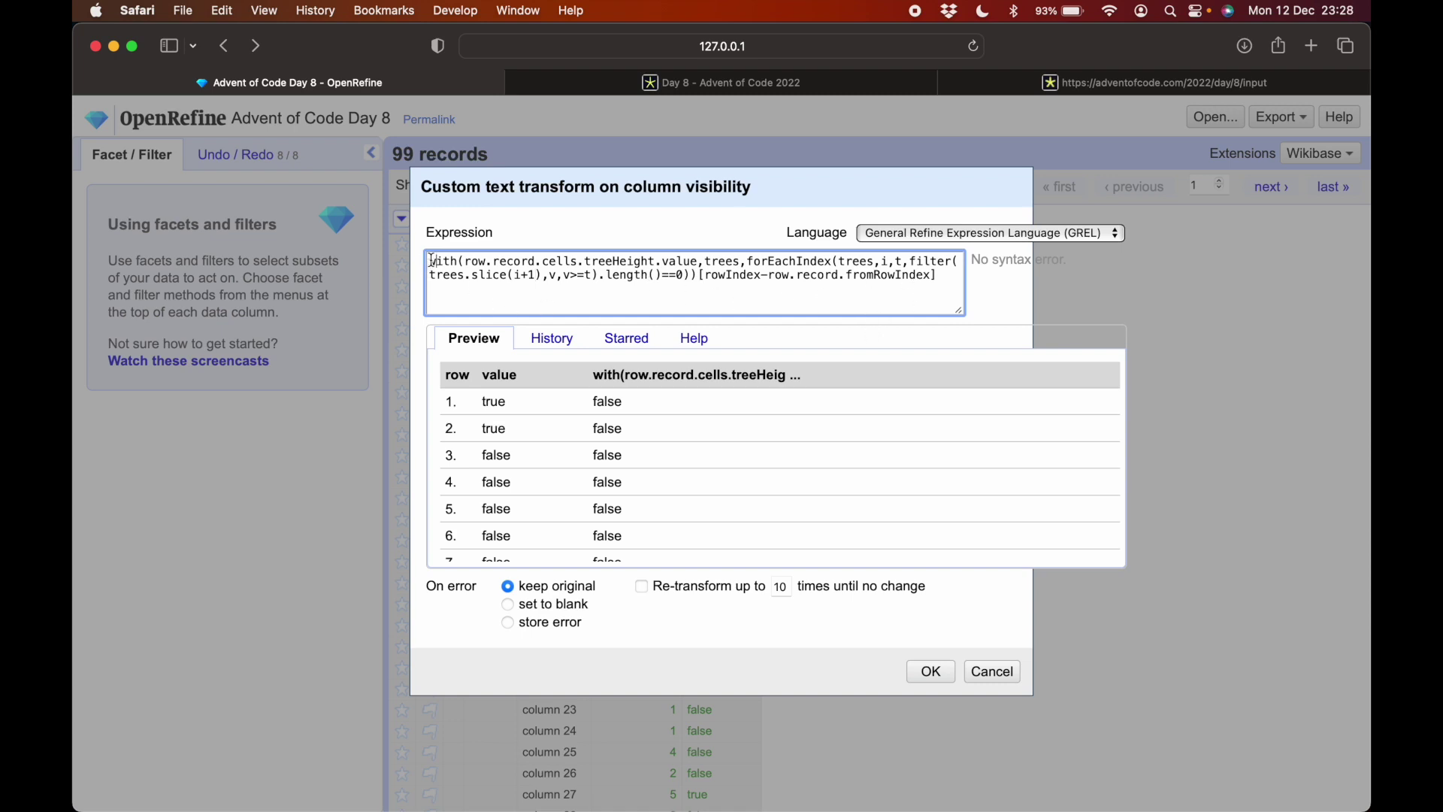
Wrap the expression in or(value, ...) to combine it with the existing visibility and apply the transform.
{"action": "type", "text": "value("}
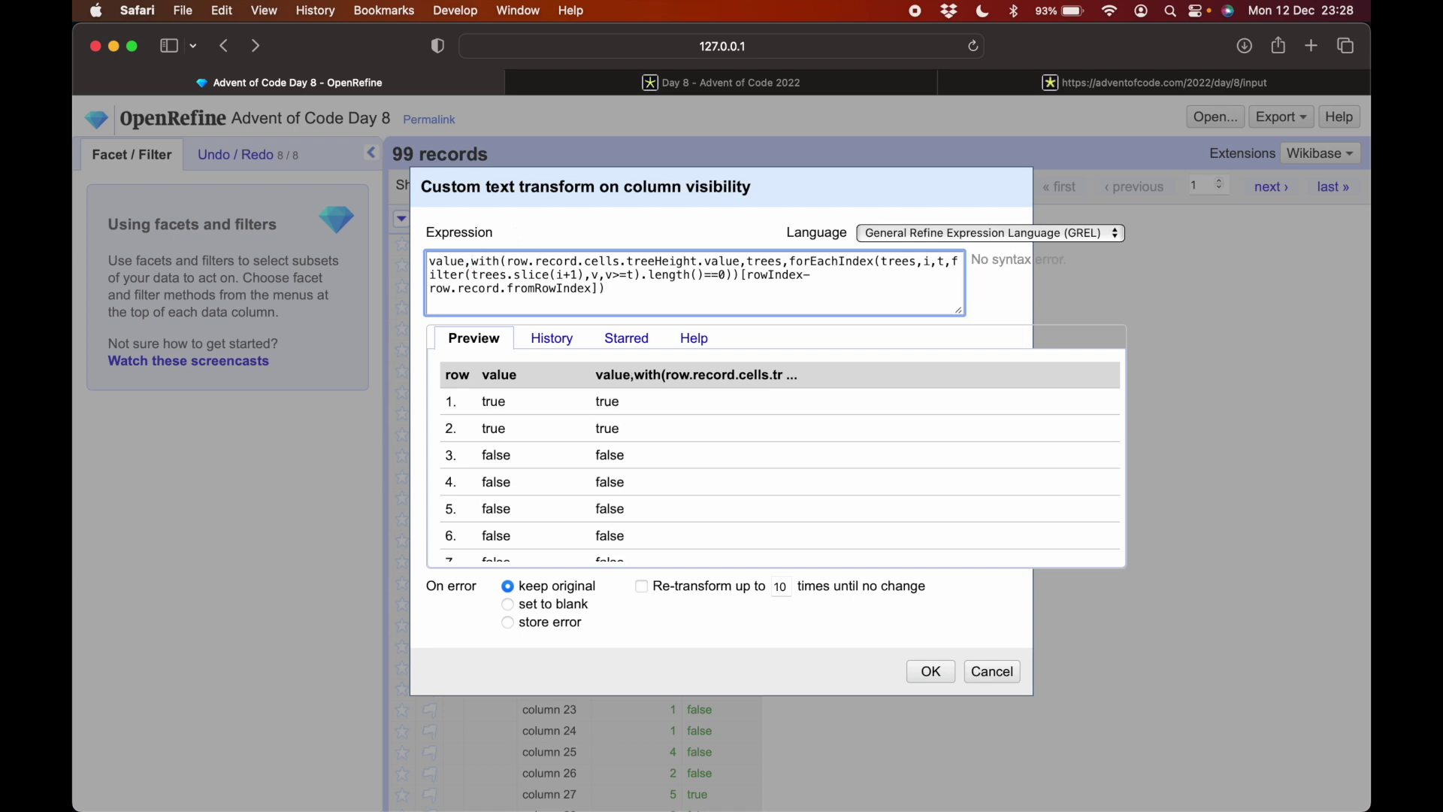
{"action": "type", "text": "or("}
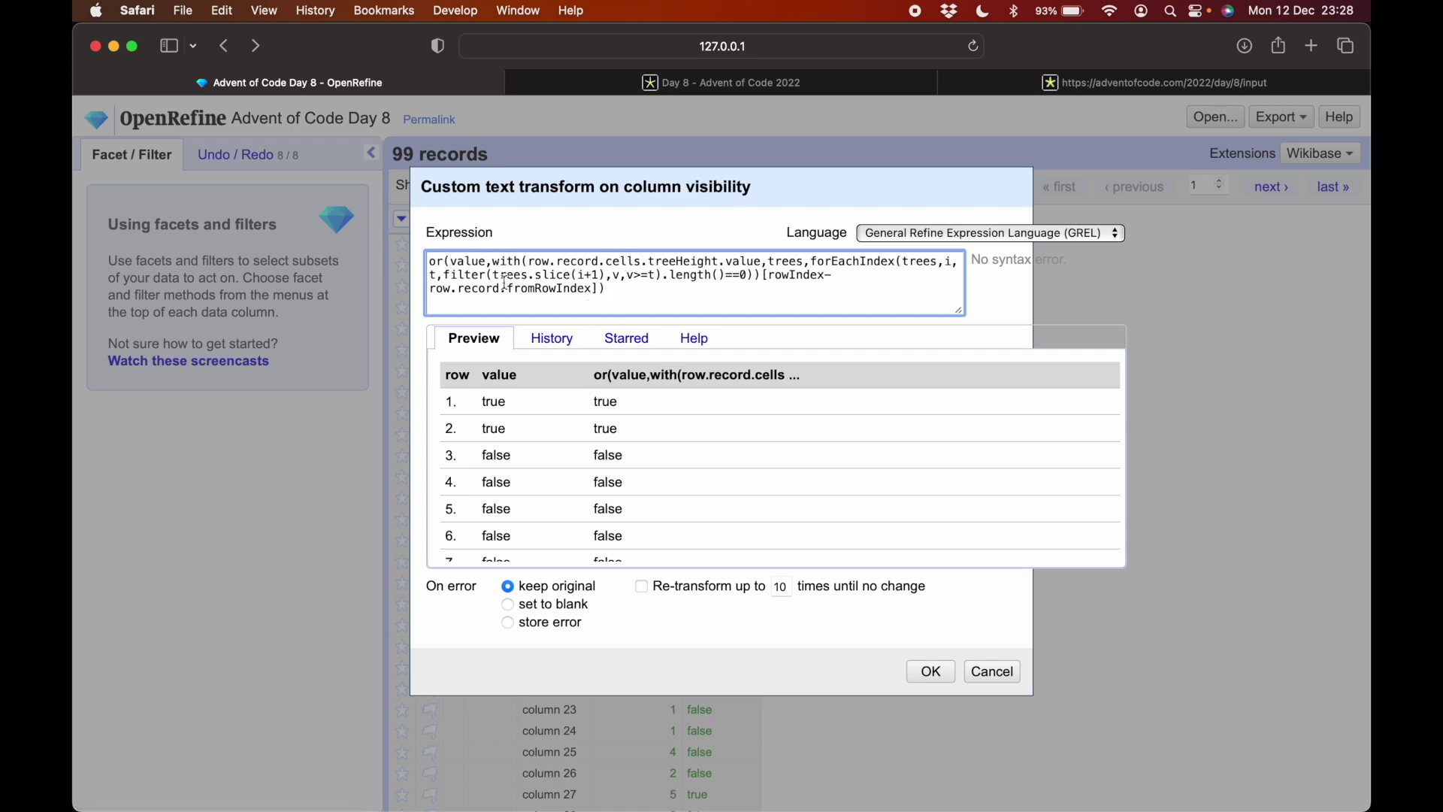
{"action": "double_click", "coordinate": [478, 260]}
{"action": "left_click_drag", "start_coordinate": [492, 265], "coordinate": [590, 299]}
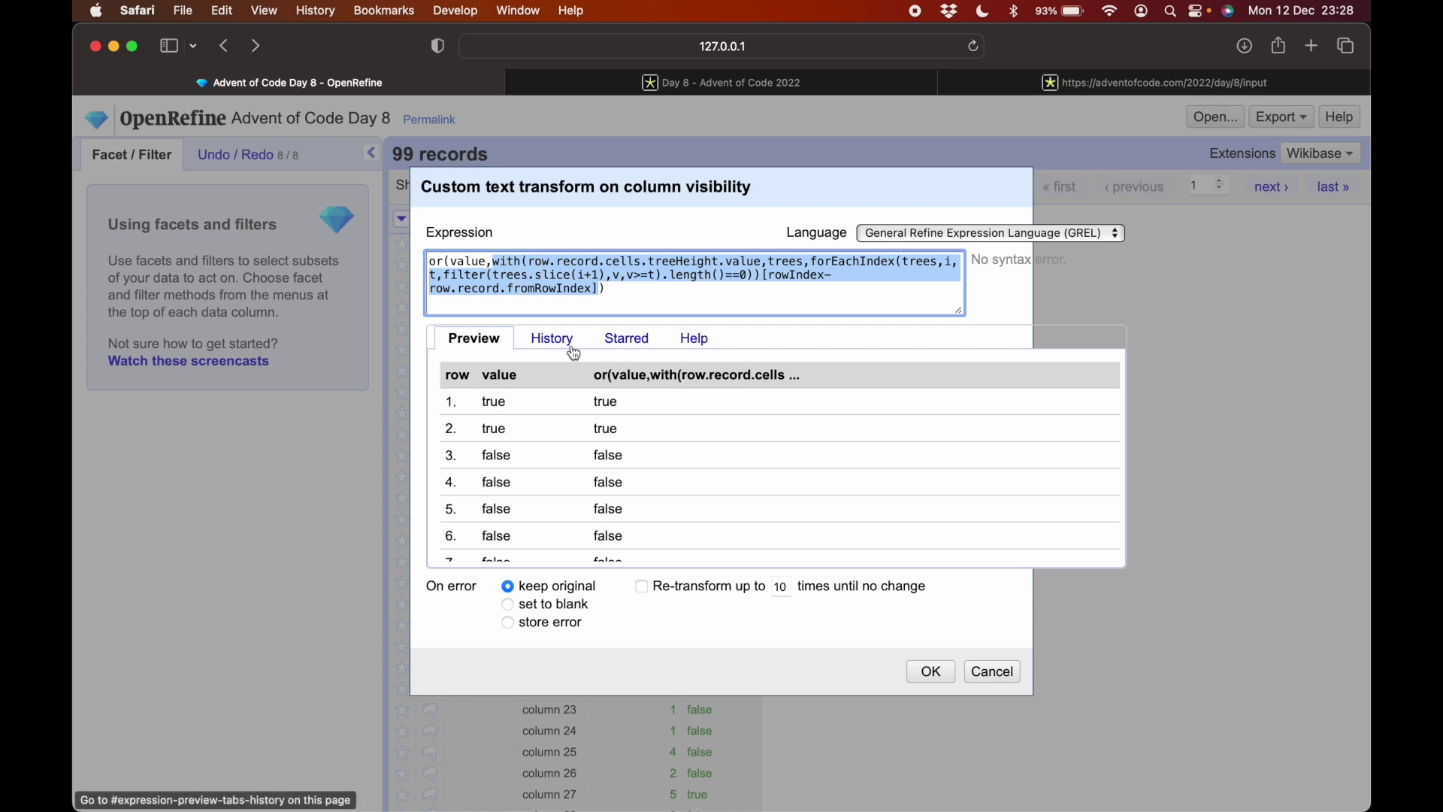
{"action": "left_click", "coordinate": [930, 673]}
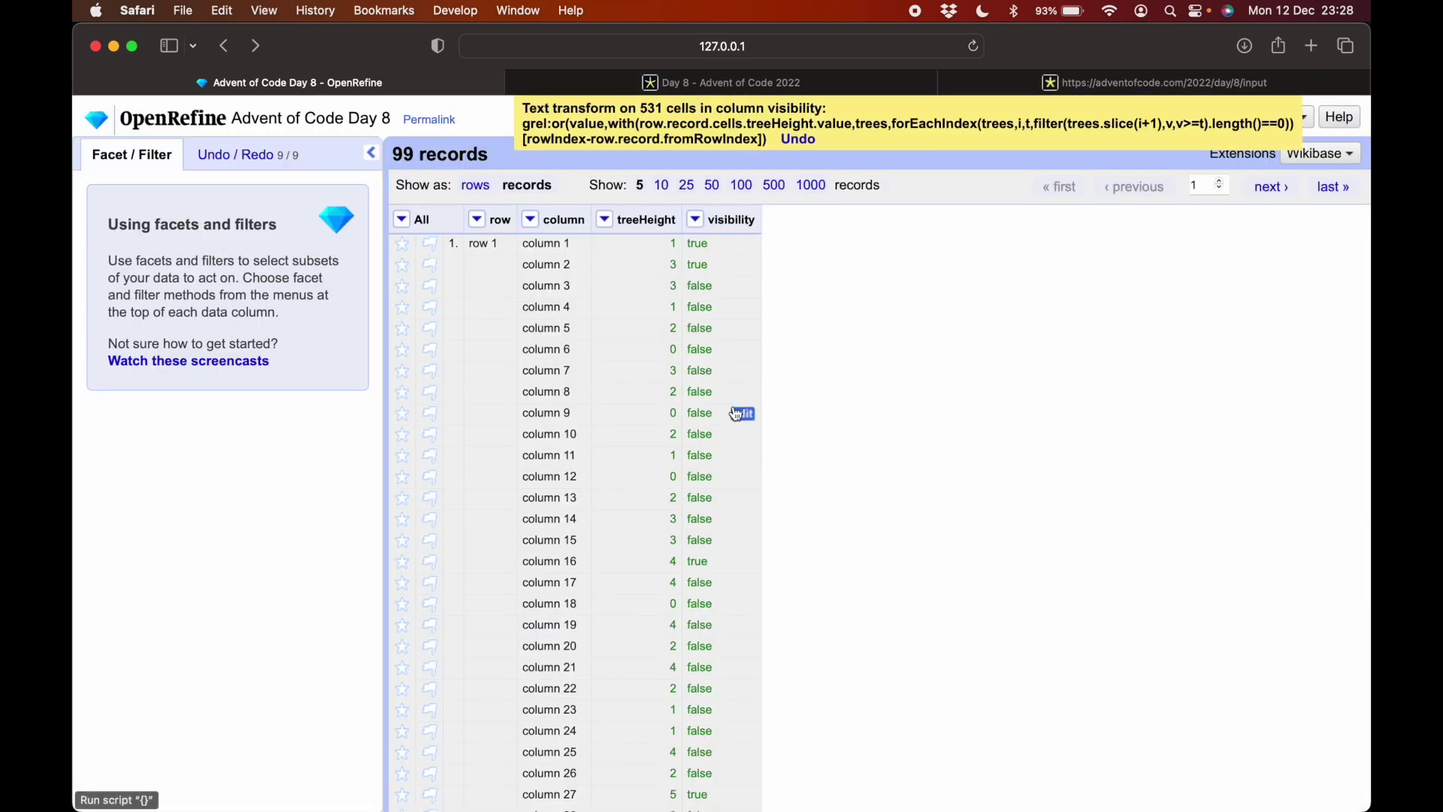
Fill down the blank cells in the row column.
{"action": "left_click", "coordinate": [476, 218]}
{"action": "mouse_move", "coordinate": [566, 310]}
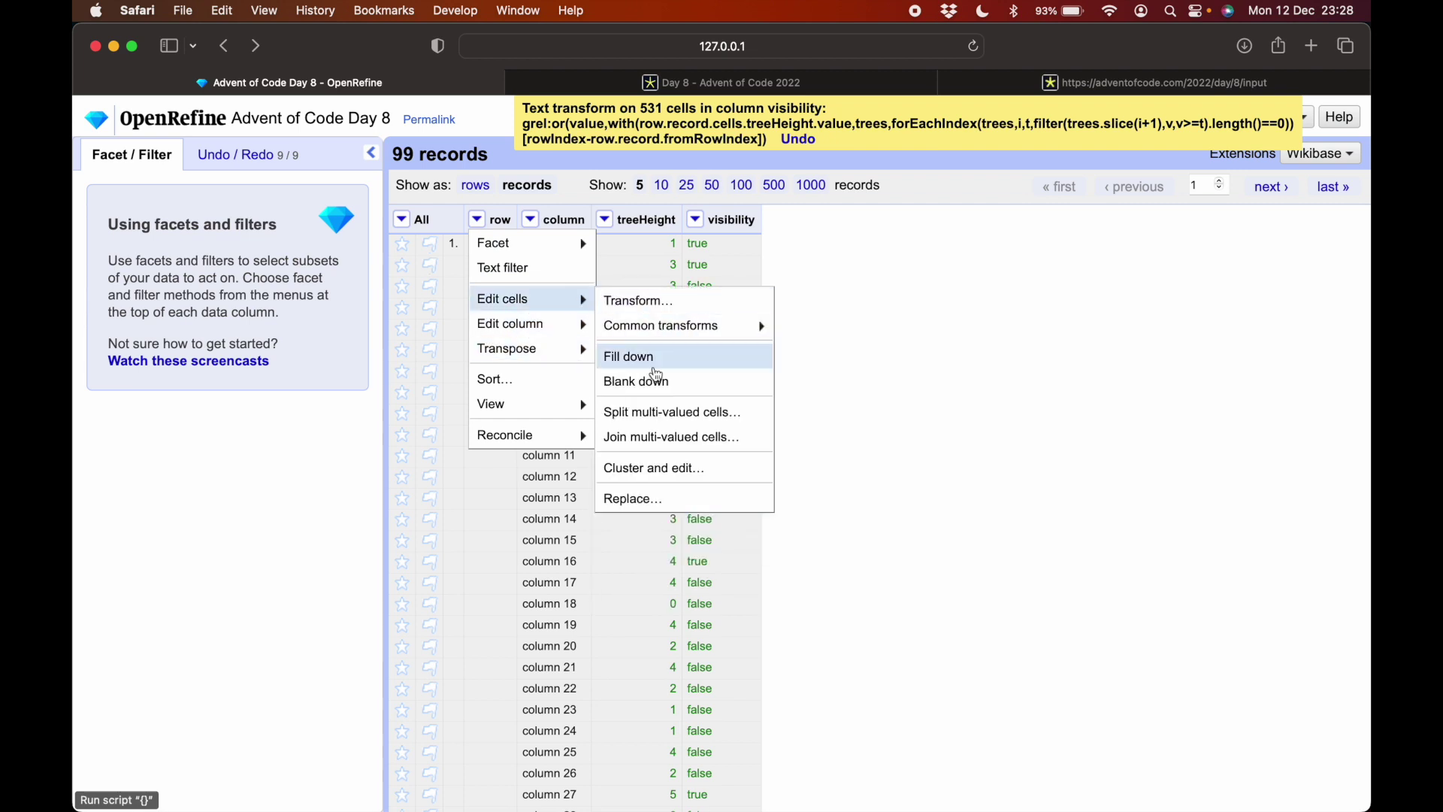
{"action": "left_click", "coordinate": [642, 357]}
Move the column named "column" to the beginning of the table.
{"action": "left_click", "coordinate": [531, 219]}
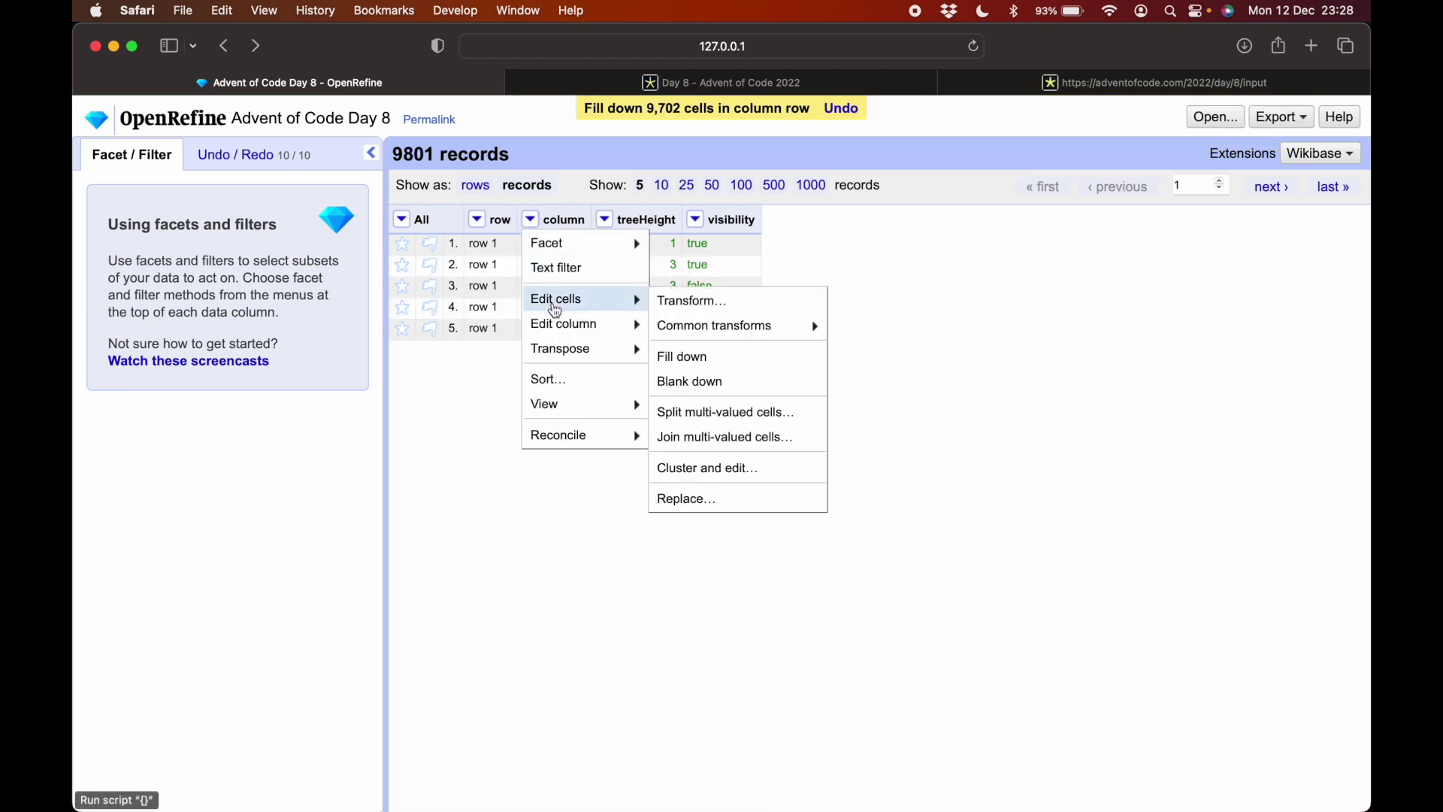
{"action": "mouse_move", "coordinate": [583, 325]}
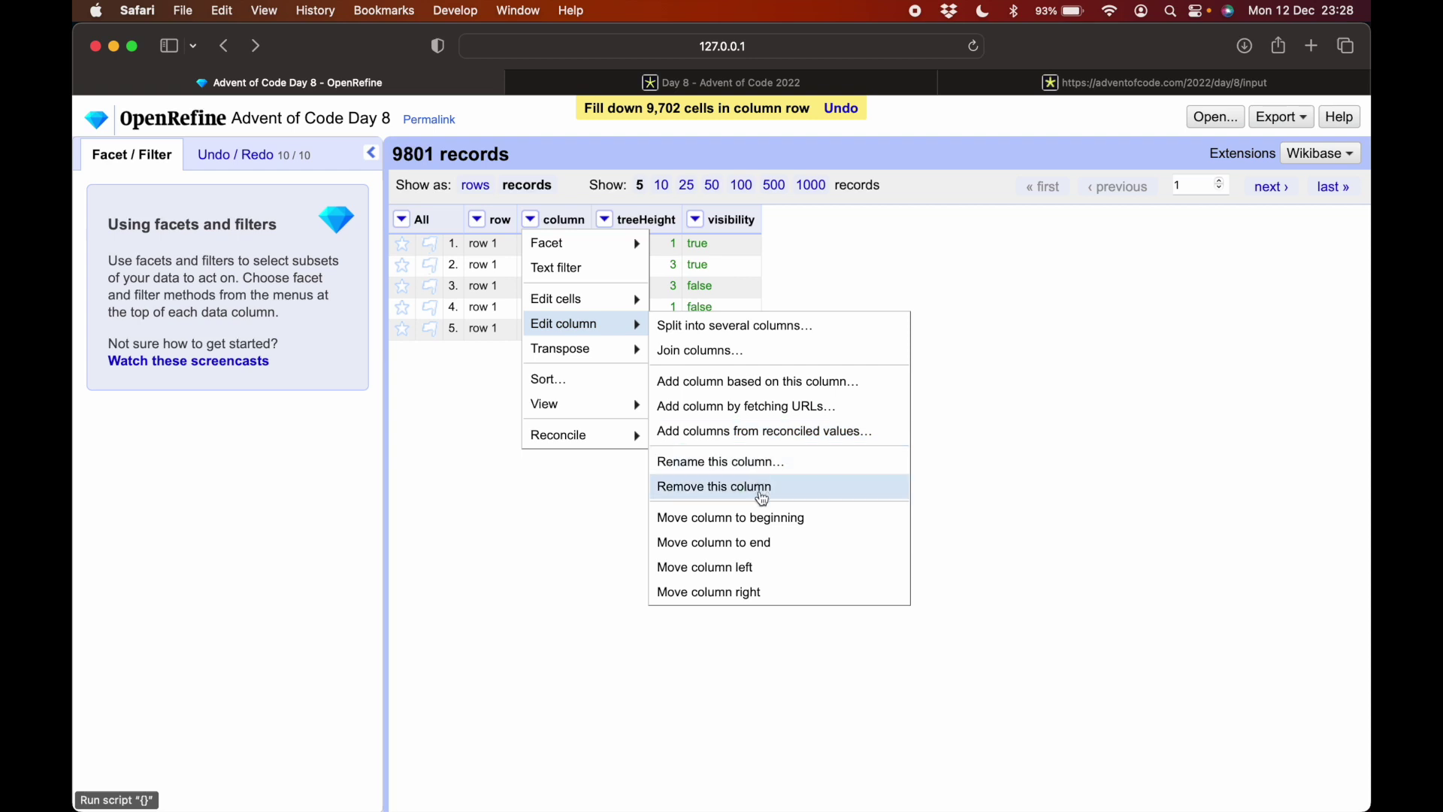
{"action": "left_click", "coordinate": [761, 516]}
Try to blank down repeated values in the column named "column" while in records mode.
{"action": "left_click", "coordinate": [477, 219]}
{"action": "mouse_move", "coordinate": [511, 299]}
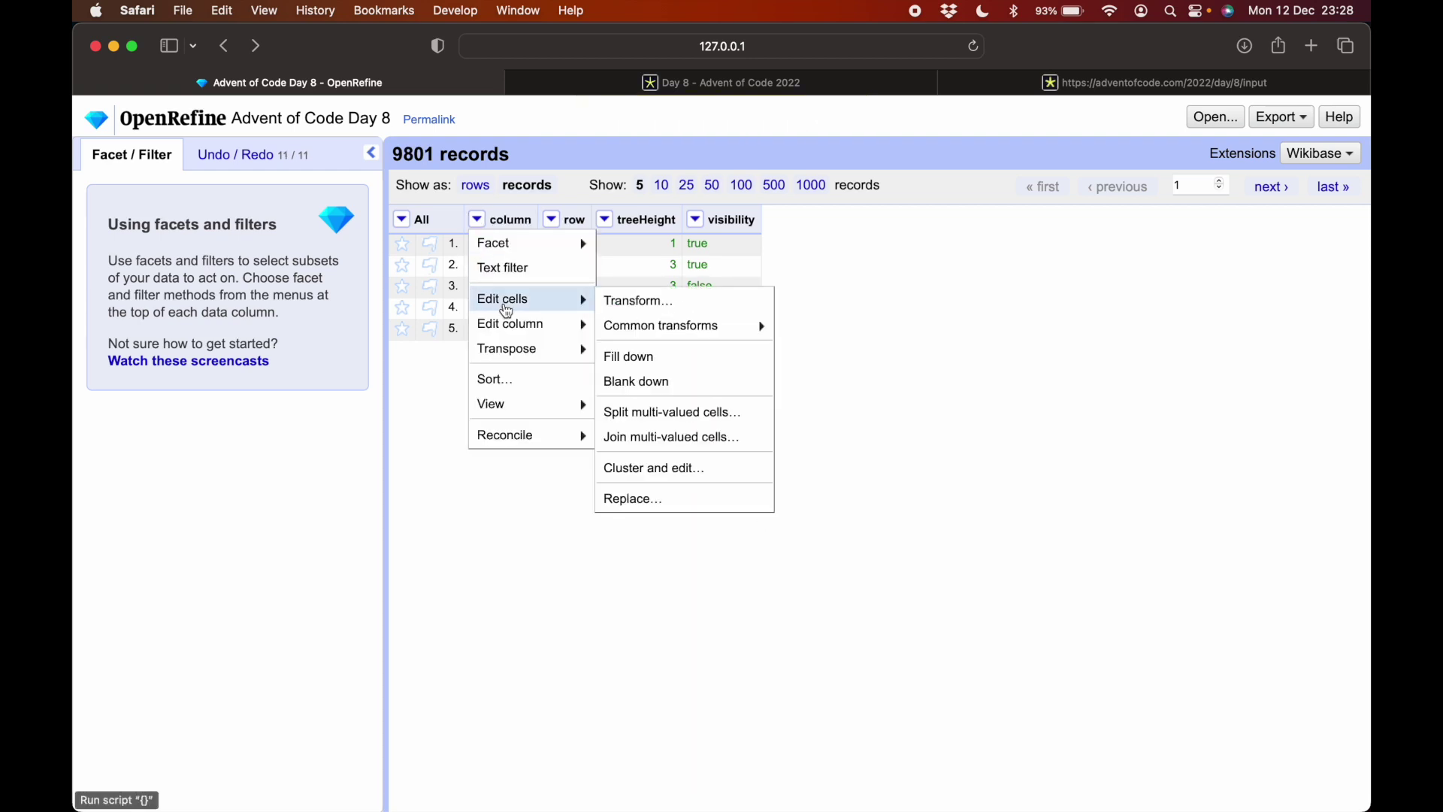
{"action": "left_click", "coordinate": [632, 381]}
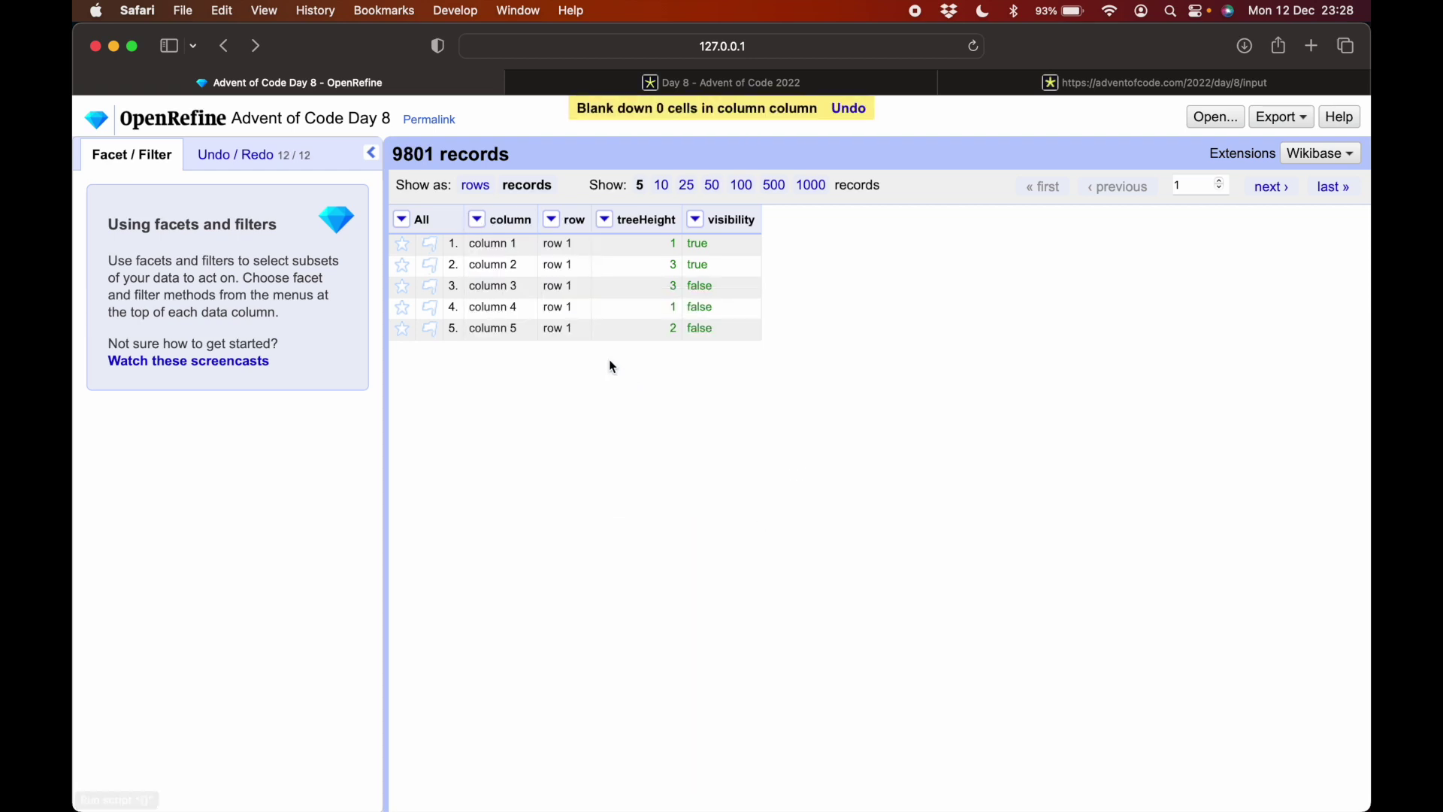
Switch the grid to rows mode and try blanking down the column named "column" again.
{"action": "left_click", "coordinate": [475, 185]}
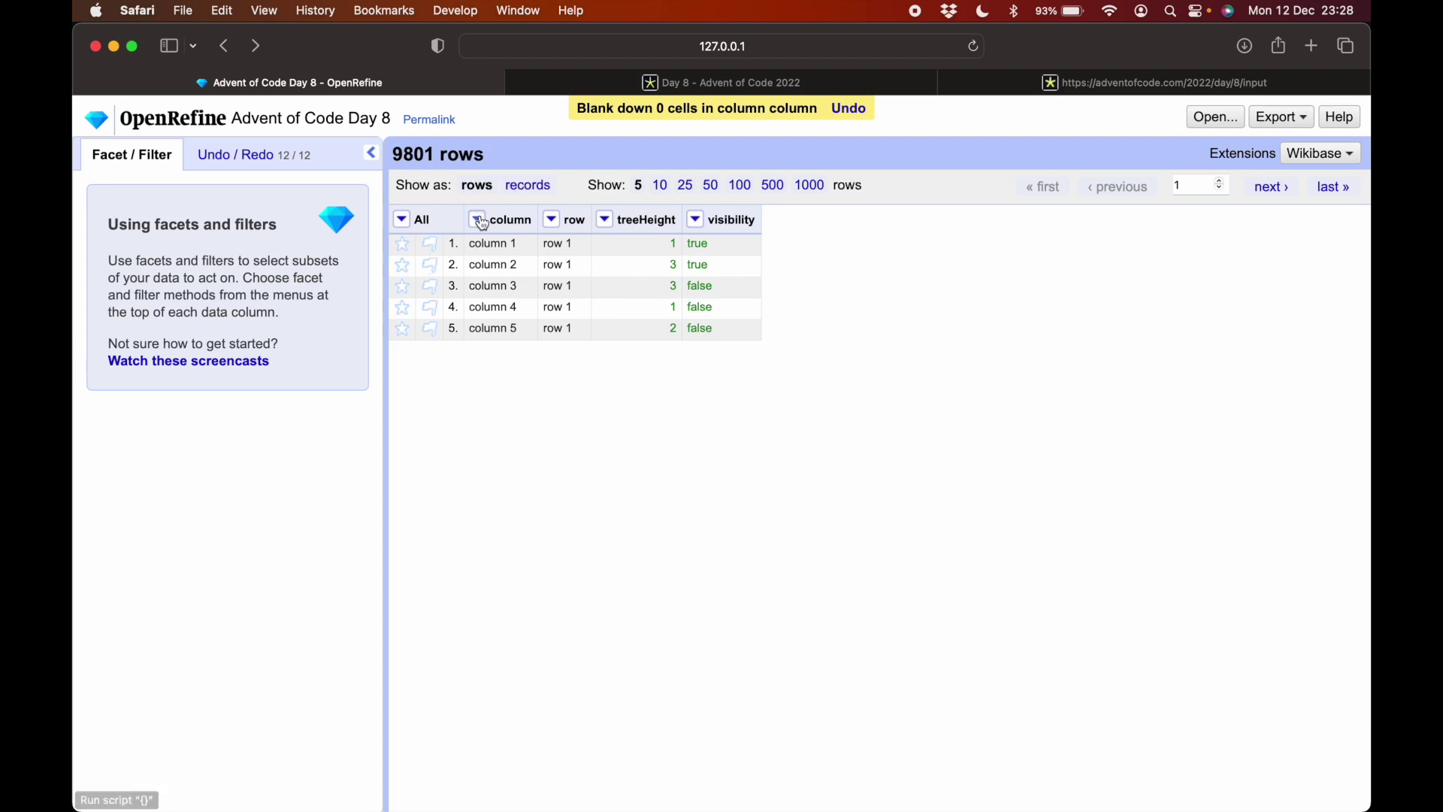
{"action": "left_click", "coordinate": [477, 219]}
{"action": "mouse_move", "coordinate": [542, 311]}
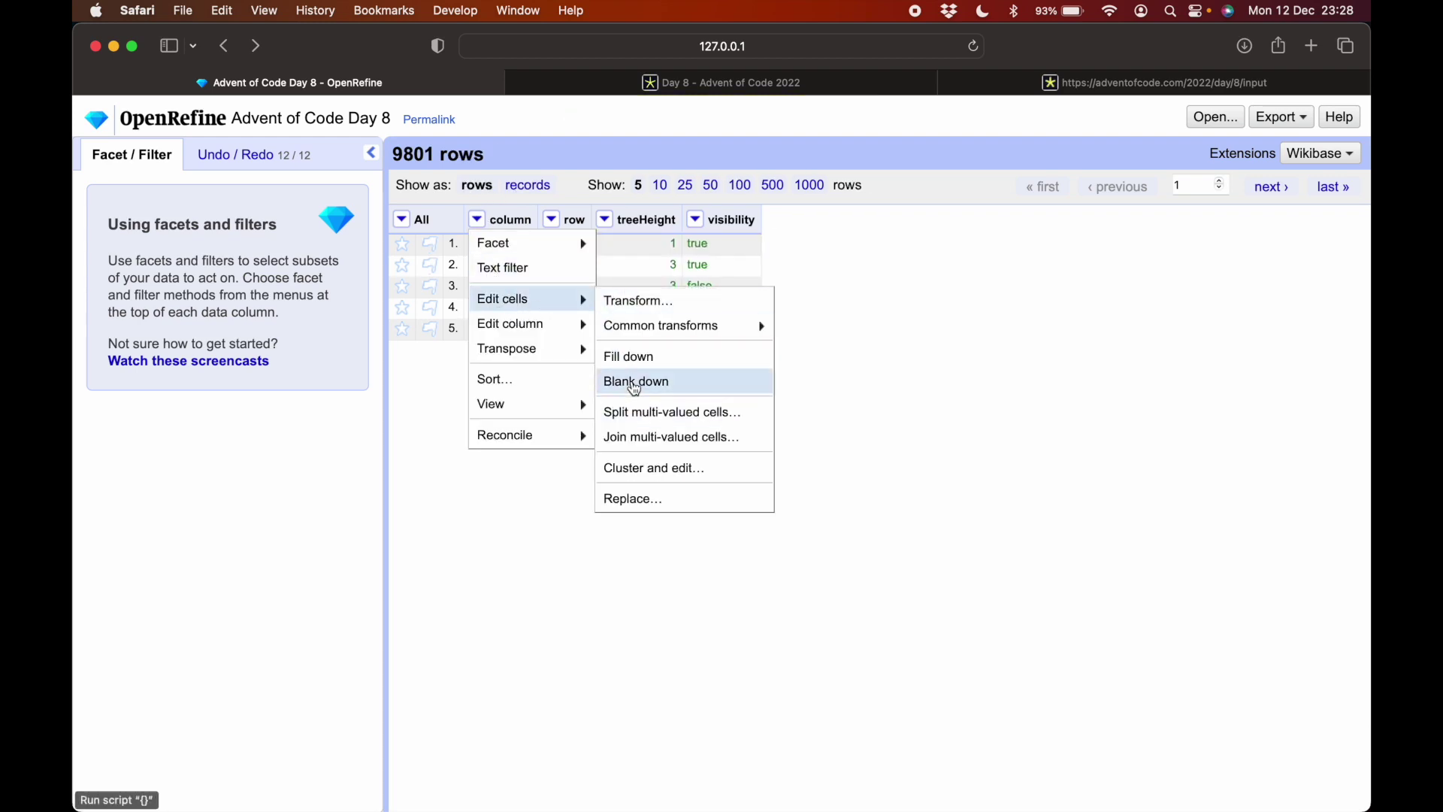
{"action": "left_click", "coordinate": [620, 381]}
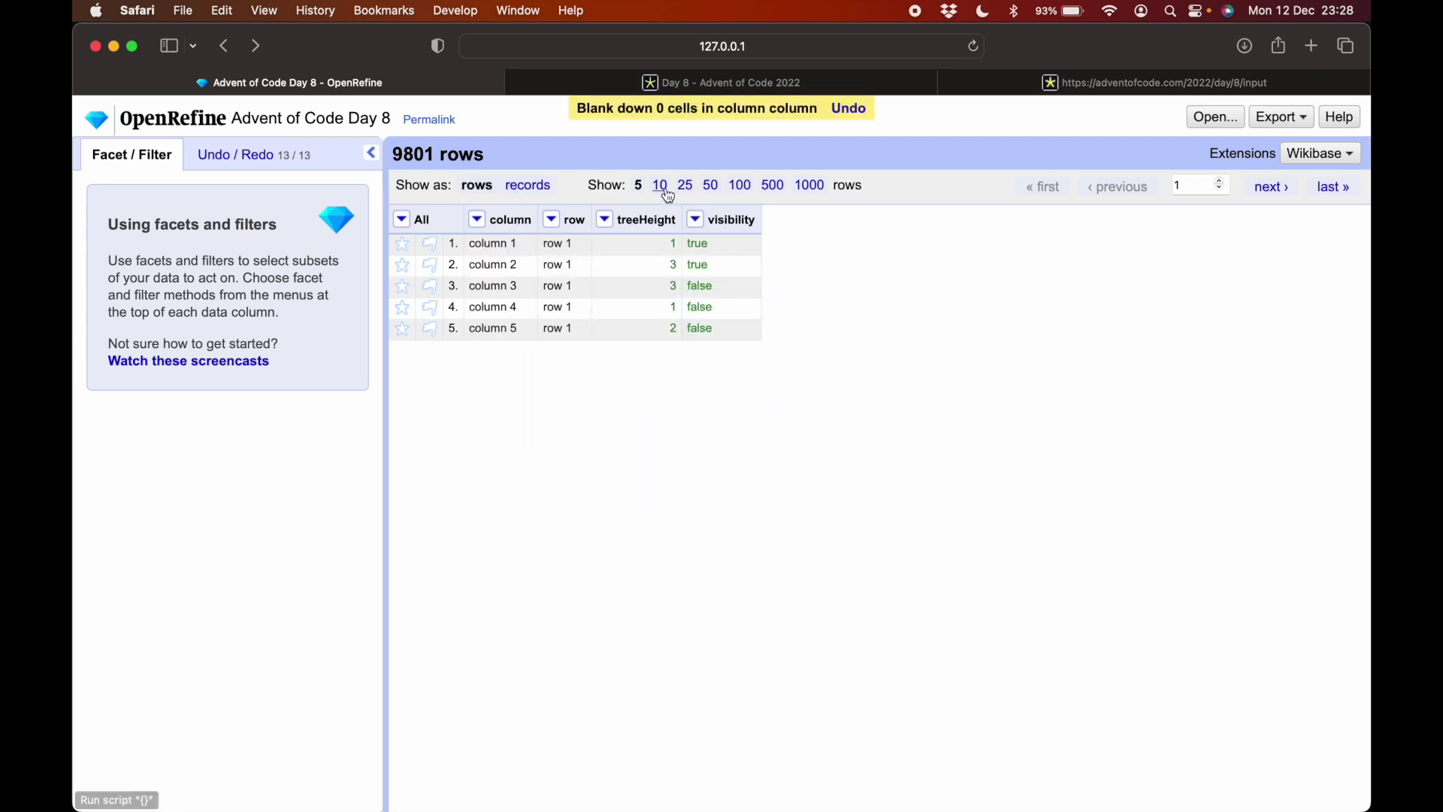
Undo the blank-down operations, reverting the project history to "Move column column to position 0".
{"action": "left_click", "coordinate": [476, 219]}
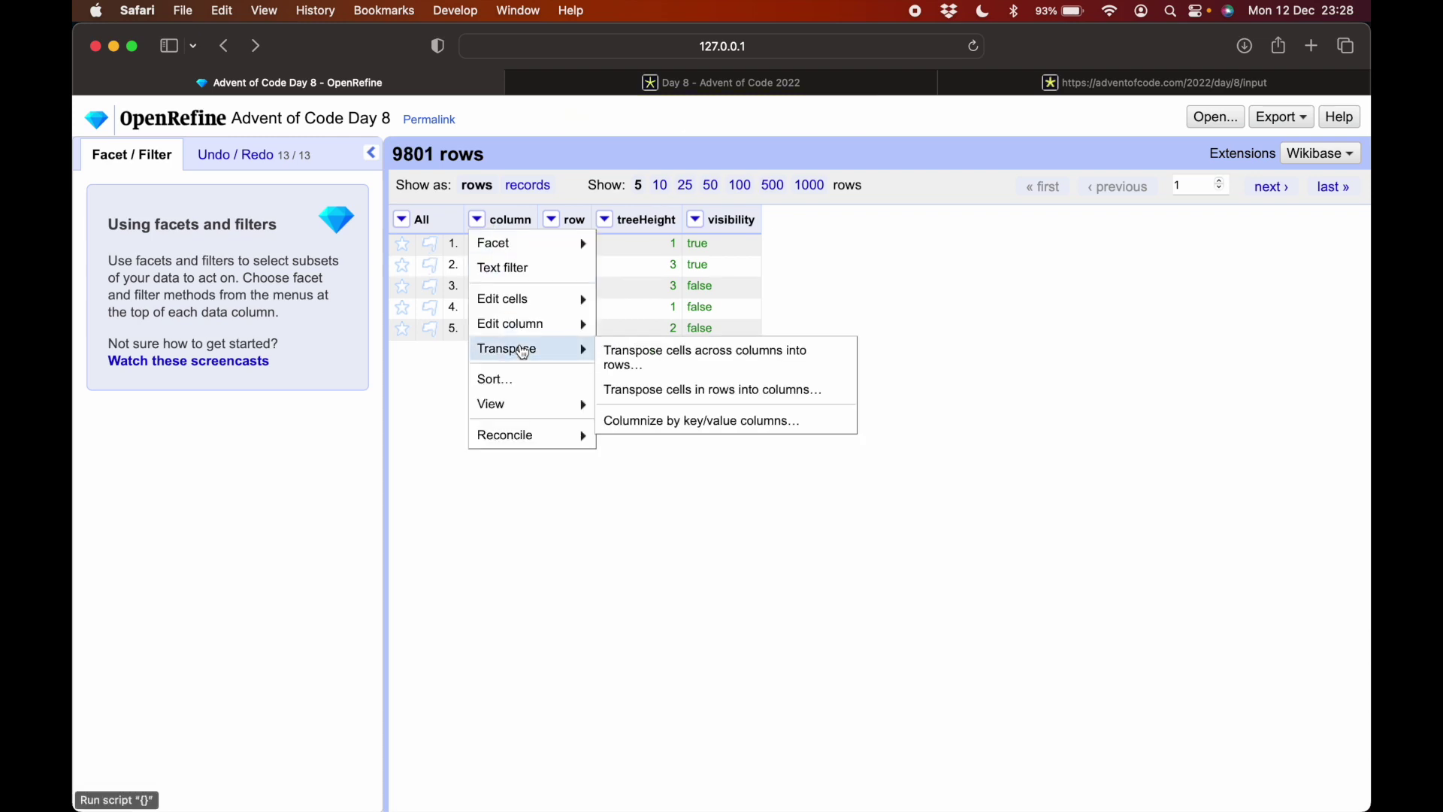
{"action": "mouse_move", "coordinate": [532, 309]}
{"action": "left_click", "coordinate": [256, 154]}
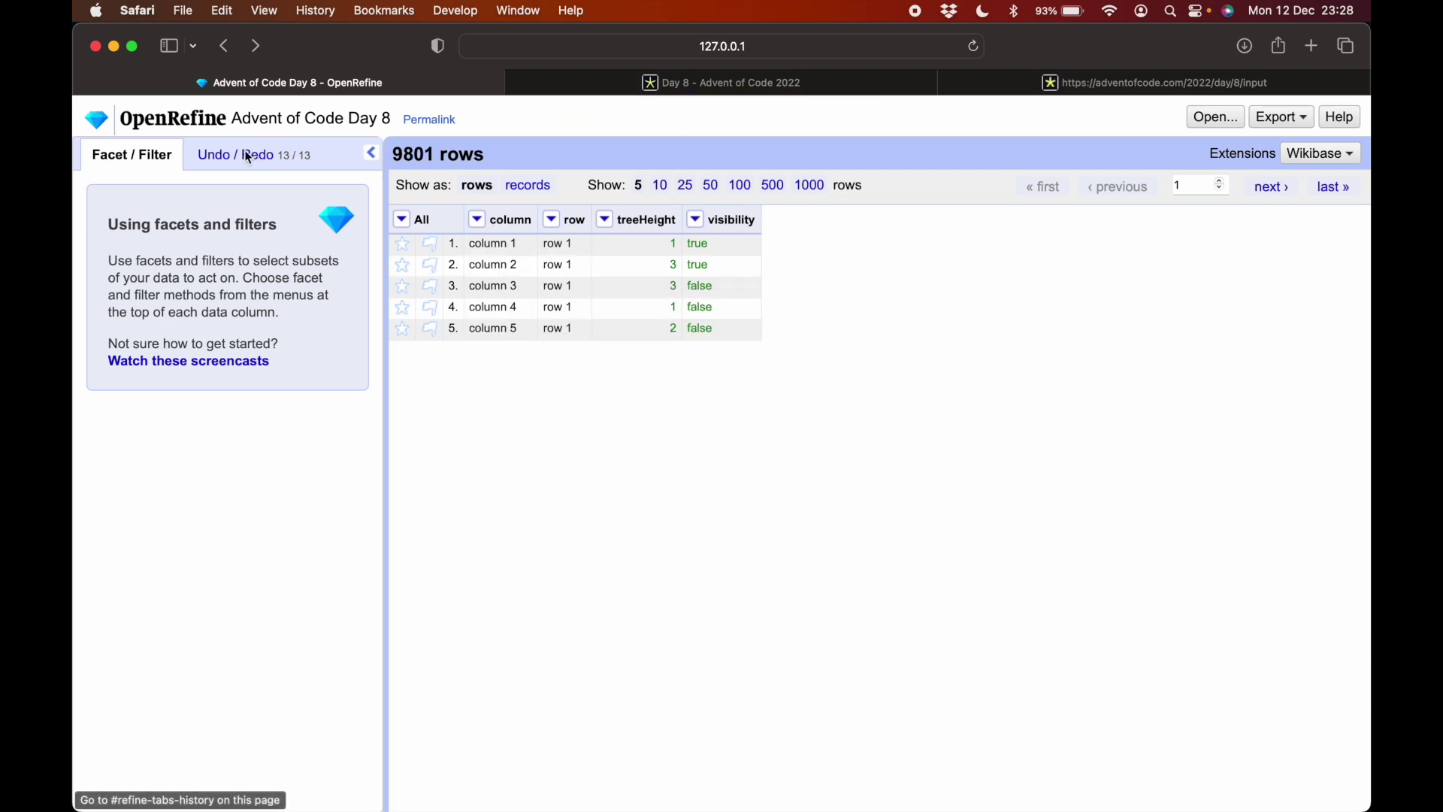
{"action": "left_click", "coordinate": [247, 154]}
{"action": "left_click", "coordinate": [262, 725]}
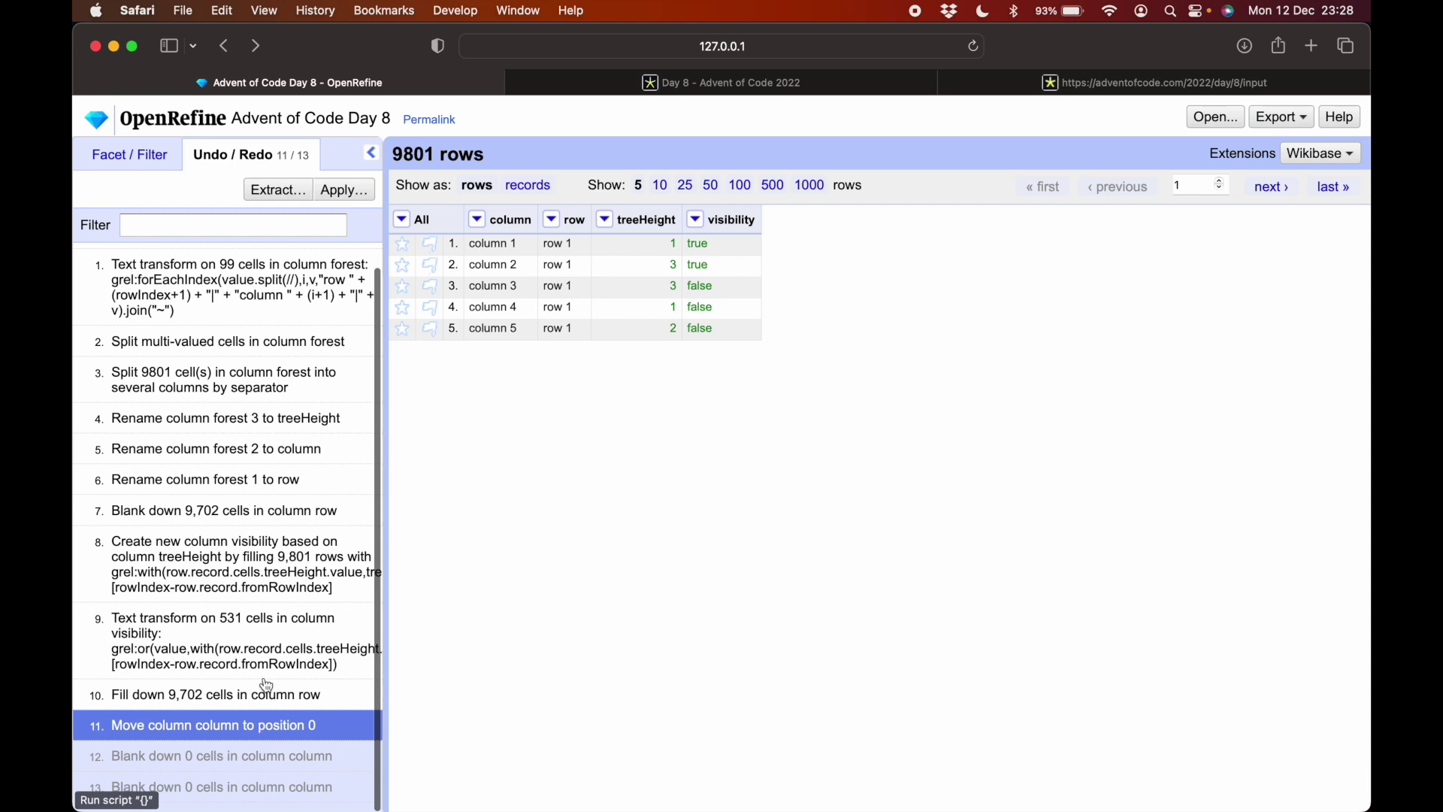
{"action": "left_click", "coordinate": [152, 150]}
Sort the rows by the column named "column" with the default text order and reorder the rows permanently.
{"action": "left_click", "coordinate": [476, 218]}
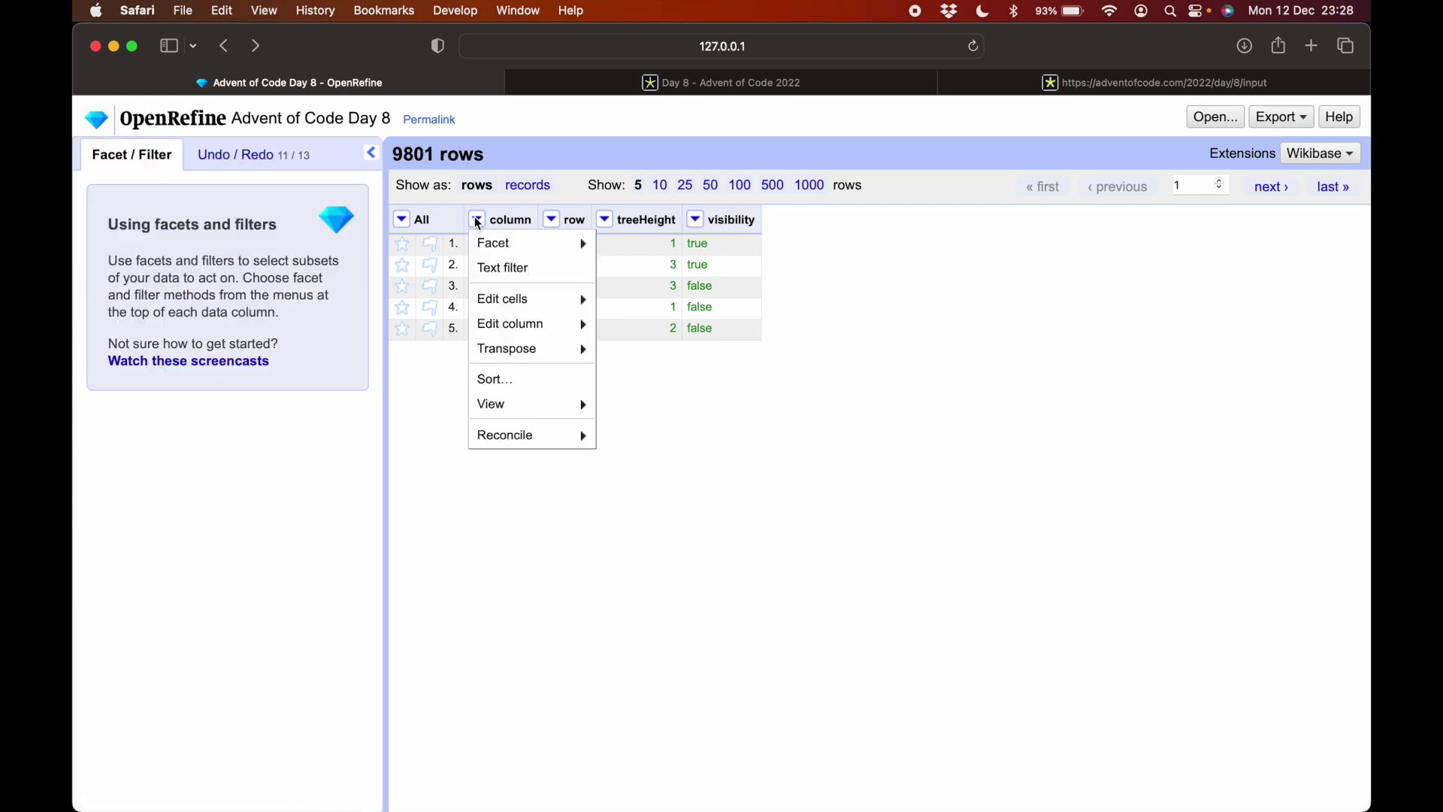
{"action": "left_click", "coordinate": [533, 378]}
{"action": "left_click", "coordinate": [827, 479]}
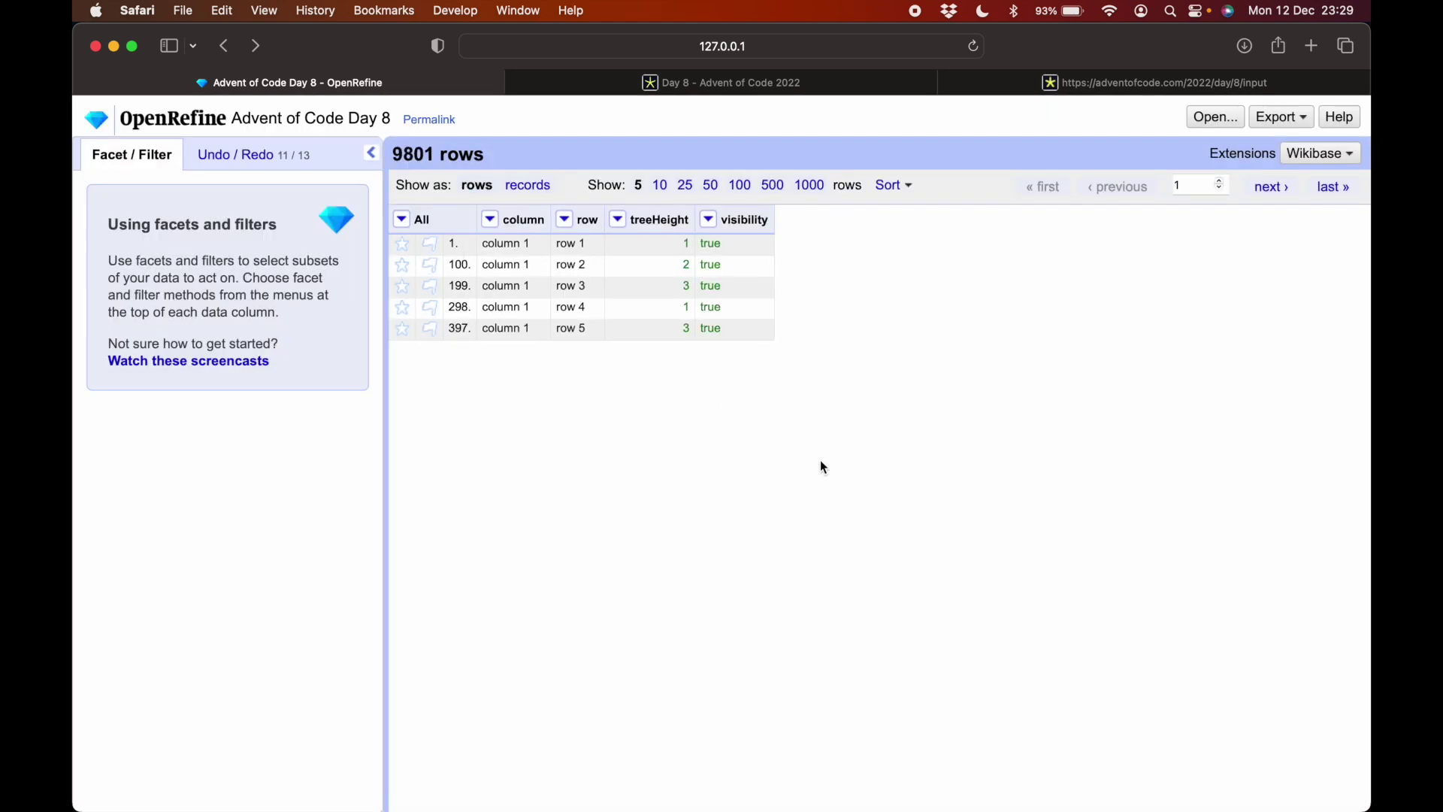
{"action": "left_click", "coordinate": [889, 188]}
{"action": "left_click", "coordinate": [891, 234]}
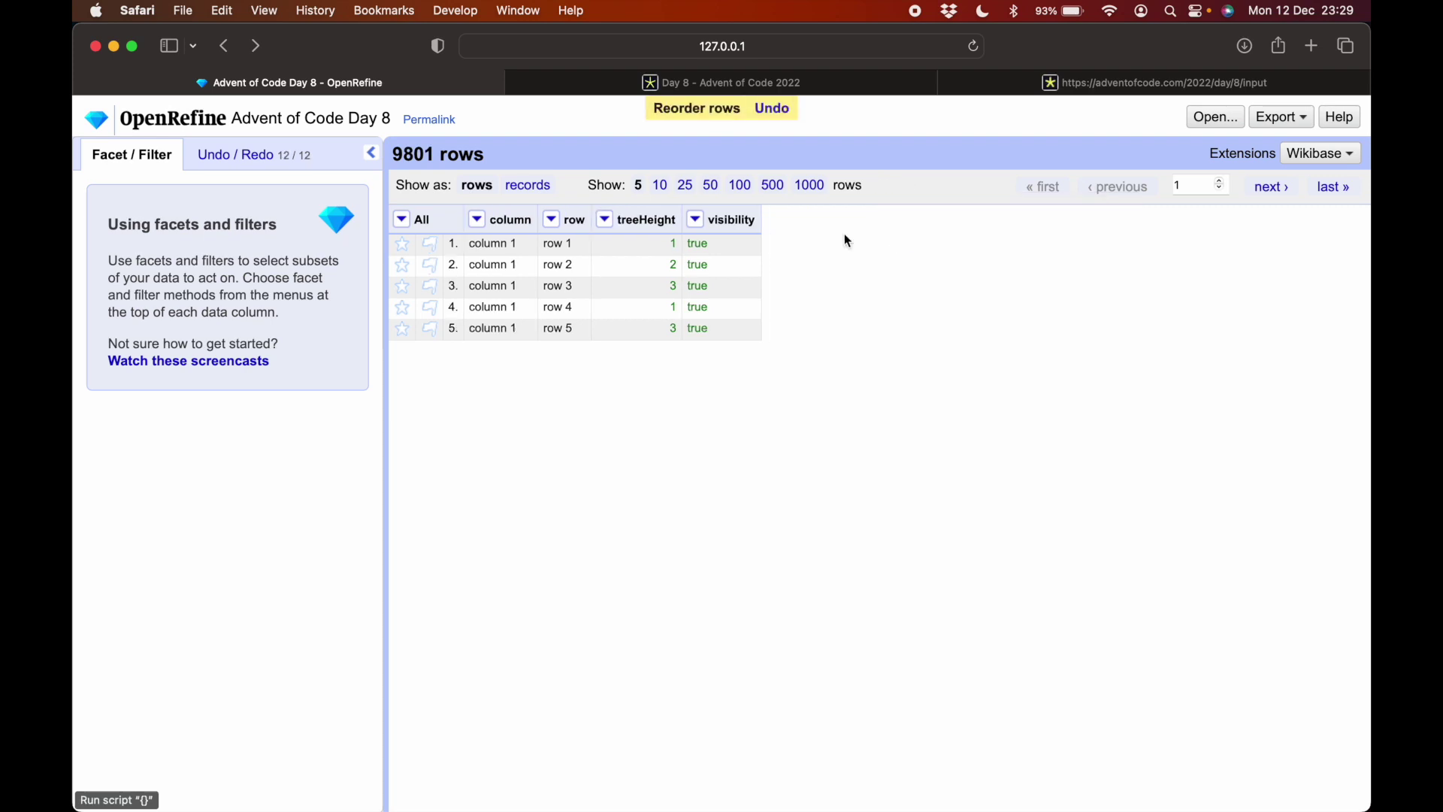
Blank down repeated values in the column named "column", switch the grid to records mode and check the grouping.
{"action": "left_click", "coordinate": [476, 219]}
{"action": "mouse_move", "coordinate": [535, 297]}
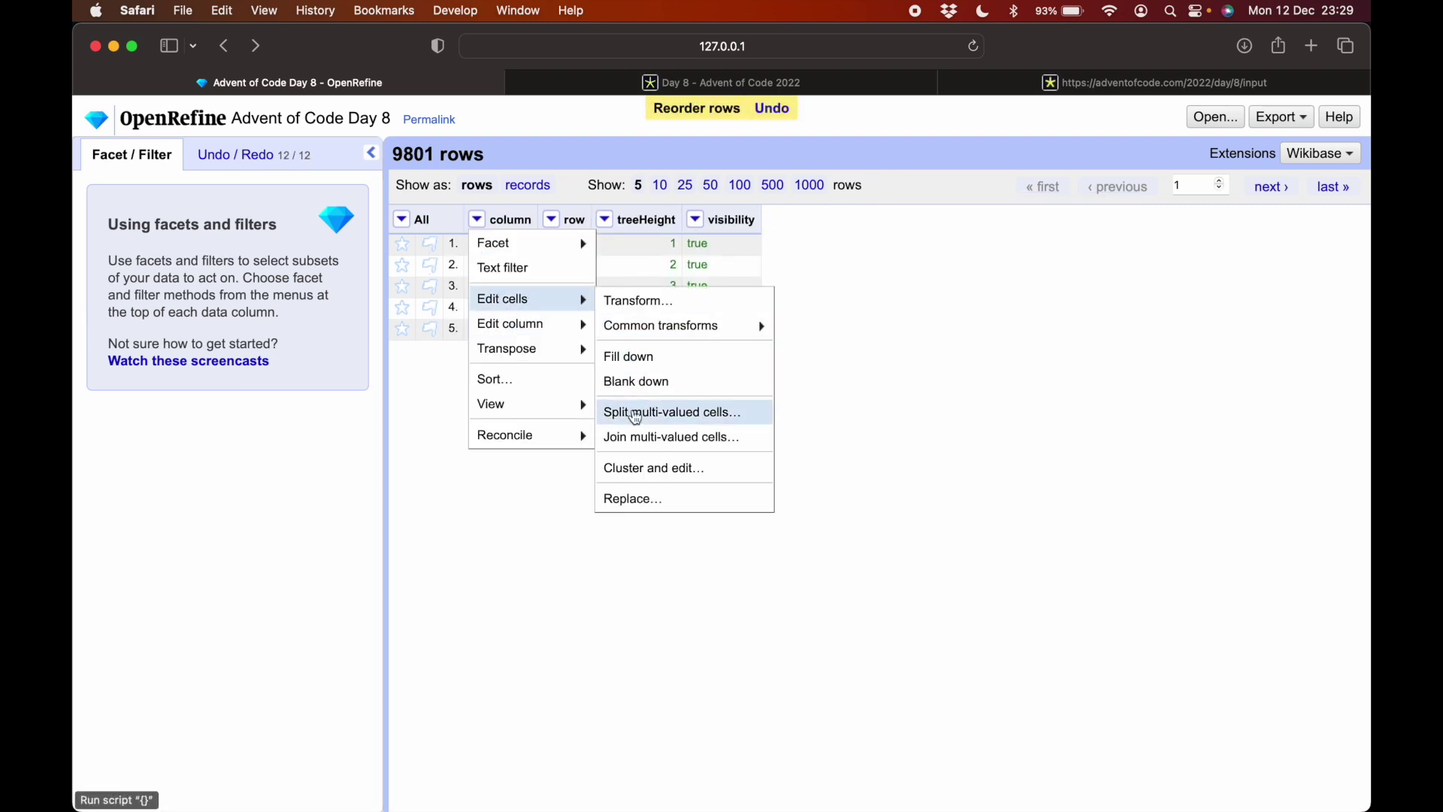
{"action": "left_click", "coordinate": [631, 383]}
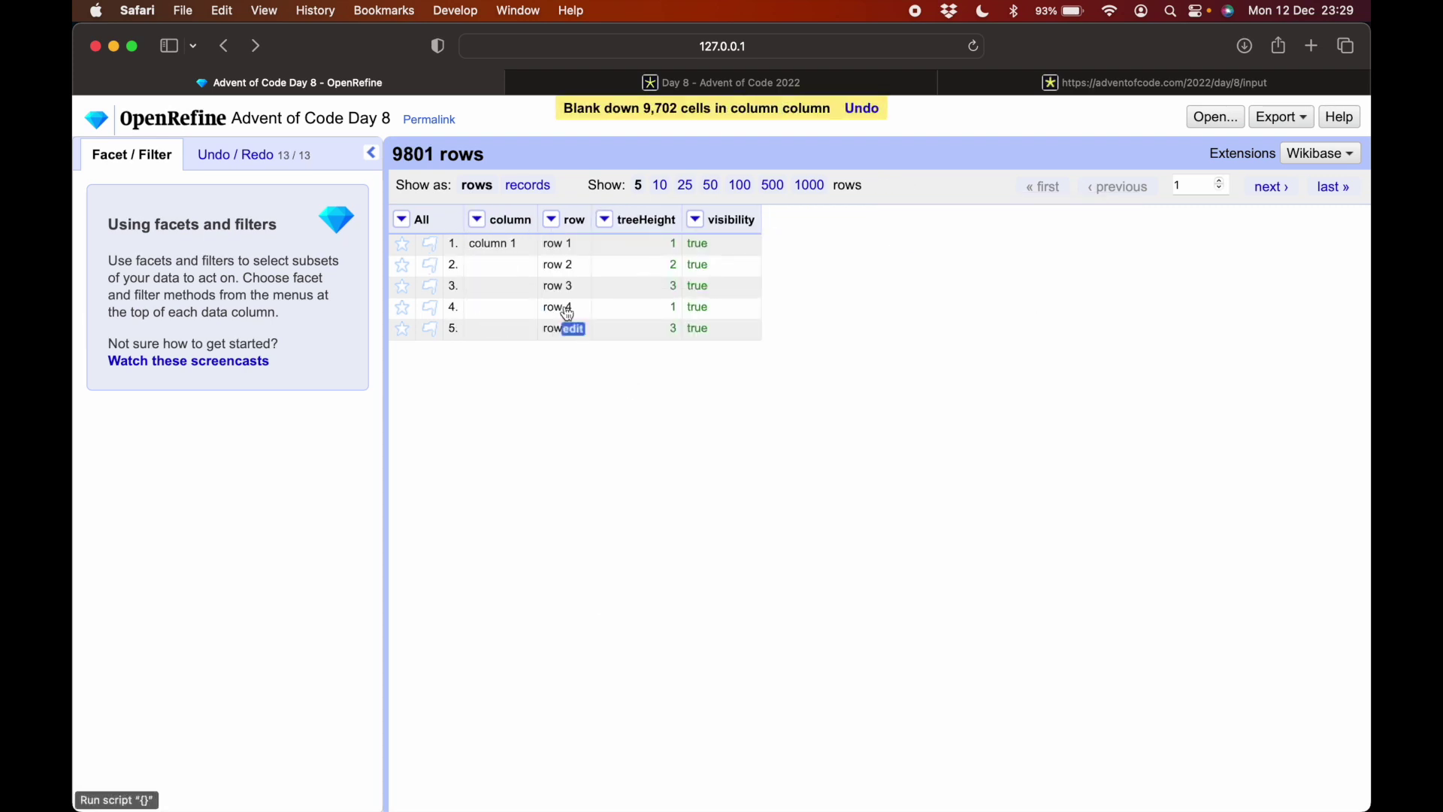
{"action": "left_click", "coordinate": [524, 188]}
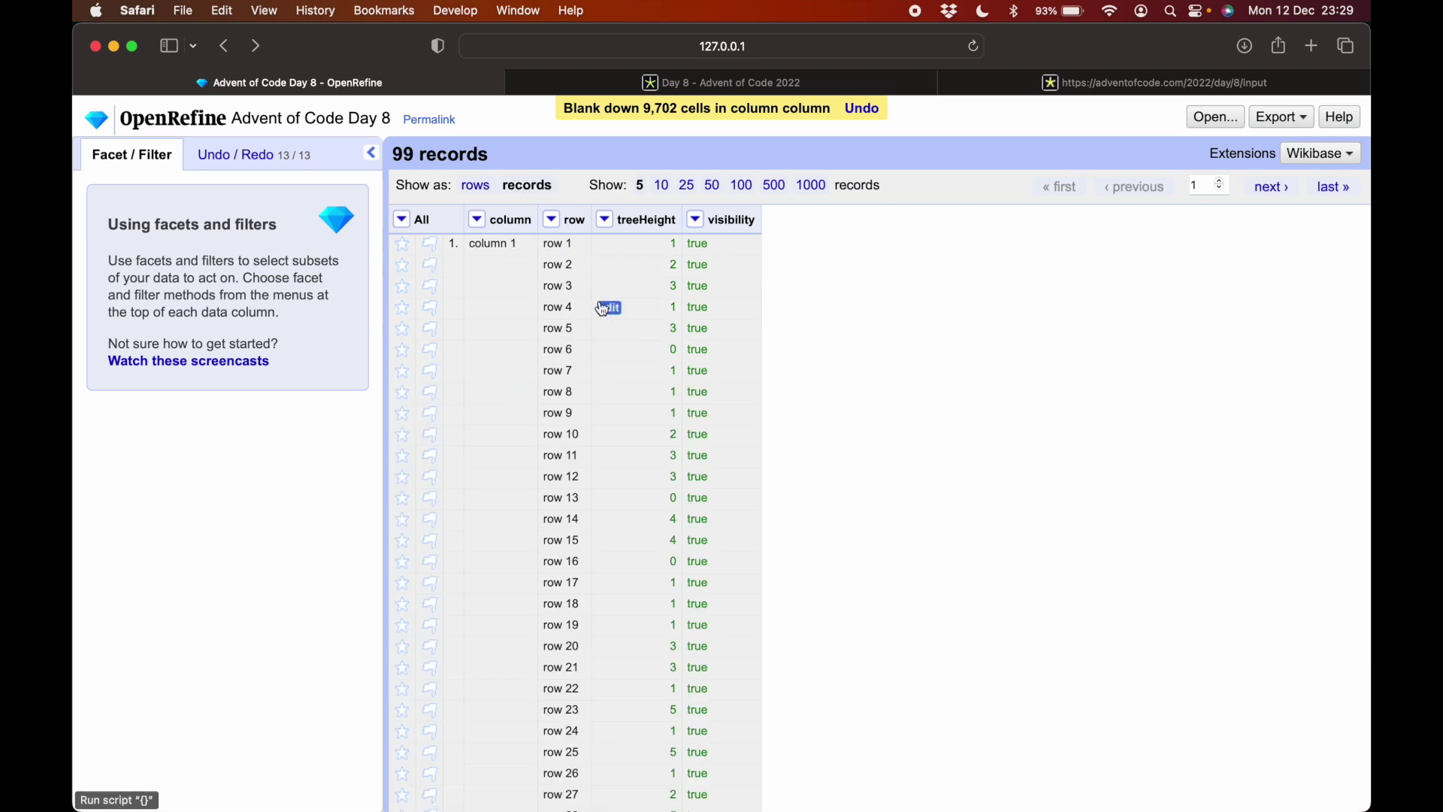
{"action": "scroll", "coordinate": [599, 421], "scroll_direction": "down", "scroll_amount": 10}
{"action": "scroll", "coordinate": [600, 428], "scroll_direction": "up", "scroll_amount": 10}
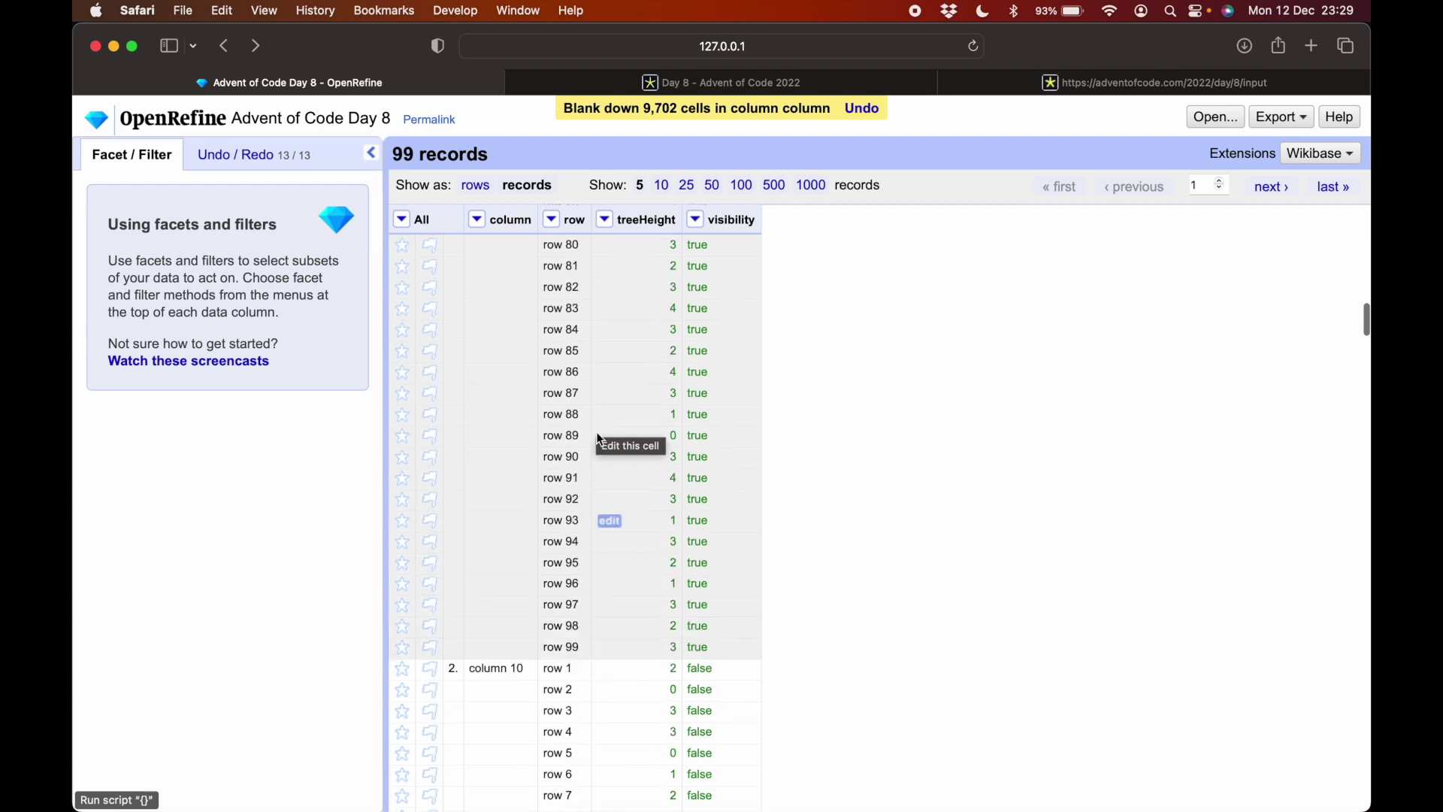
Transform the visibility column with or(value,with(row.record.cells.treeHeight.value,trees,forEachIndex(trees,i,t,filter(trees.slice(0,i),v,v>=t).length()==0))[rowIndex-row.record.fromRowIndex]).
{"action": "left_click", "coordinate": [605, 218]}
{"action": "mouse_move", "coordinate": [630, 298]}
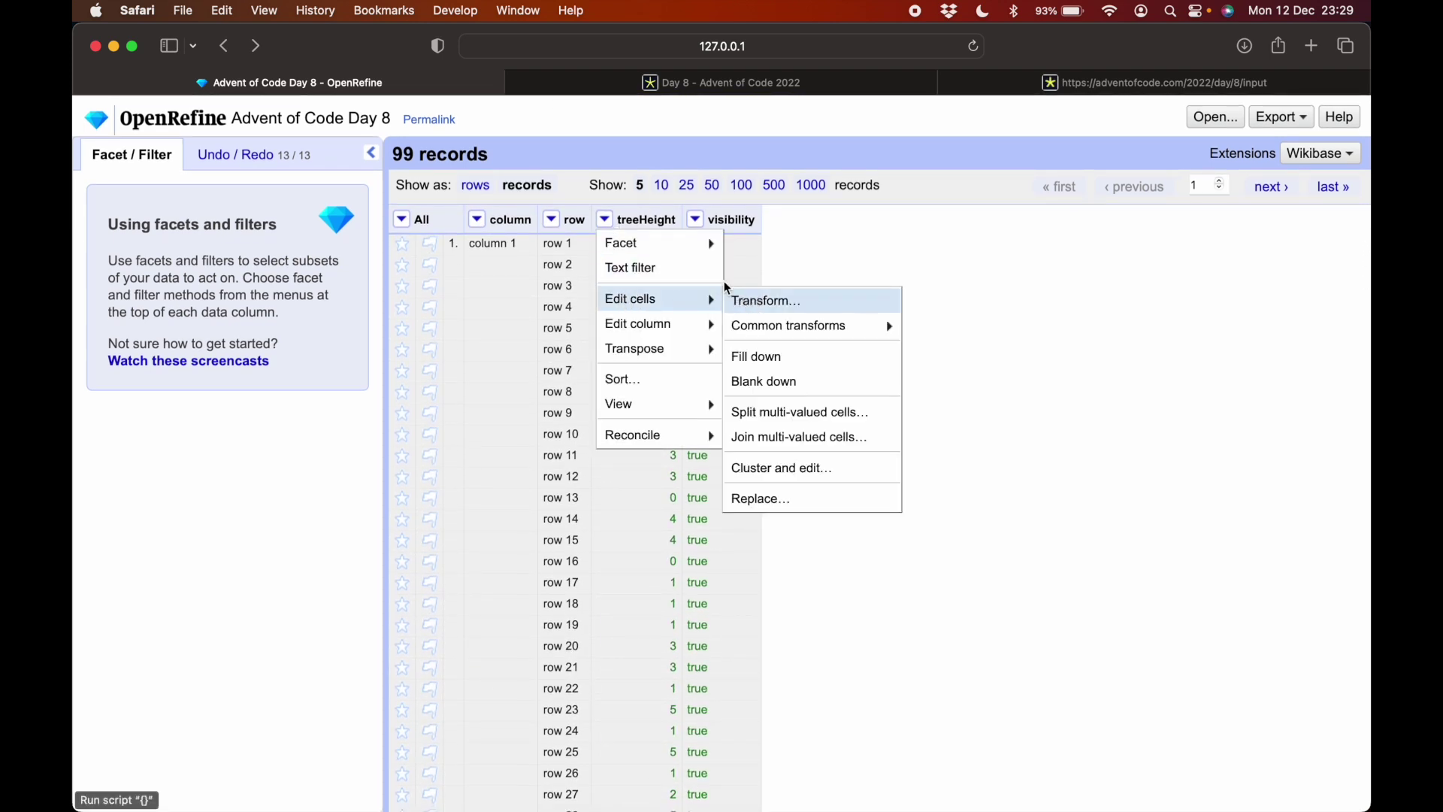
{"action": "left_click", "coordinate": [696, 219]}
{"action": "left_click", "coordinate": [696, 219]}
{"action": "mouse_move", "coordinate": [740, 299]}
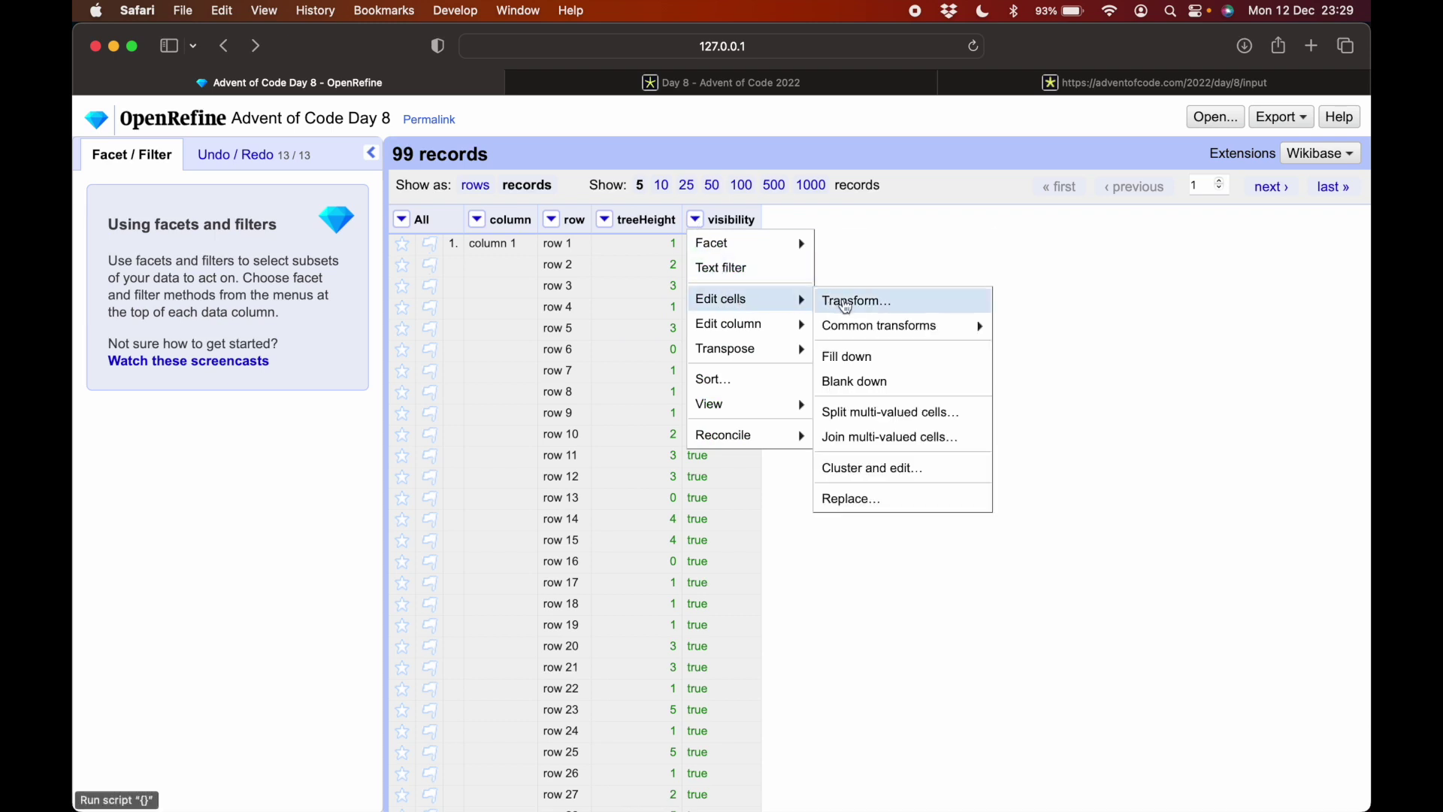
{"action": "left_click", "coordinate": [845, 302]}
{"action": "left_click", "coordinate": [576, 345]}
{"action": "left_click", "coordinate": [154, 430]}
{"action": "left_click", "coordinate": [143, 339]}
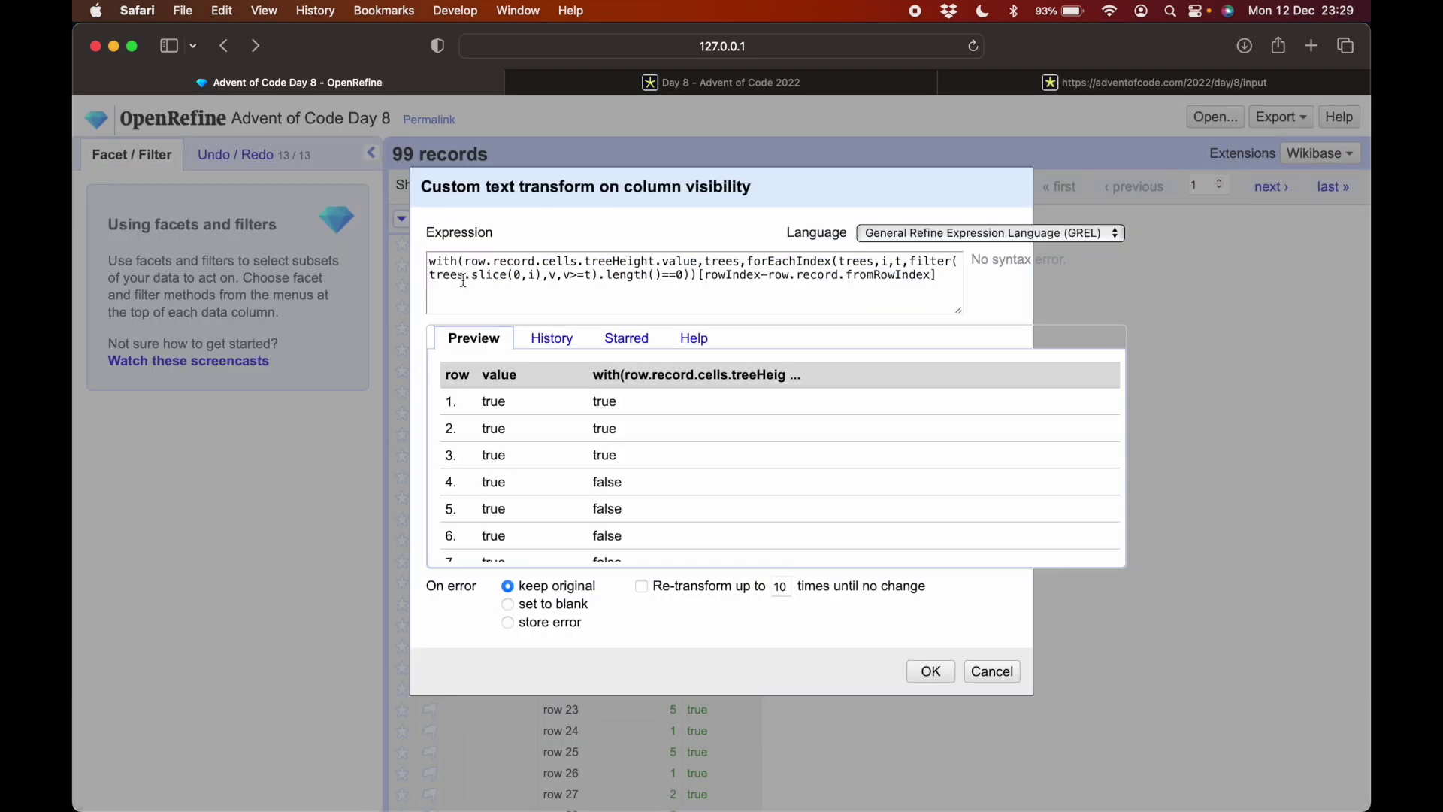
{"action": "left_click", "coordinate": [431, 259]}
{"action": "type", "text": "or(value,"}
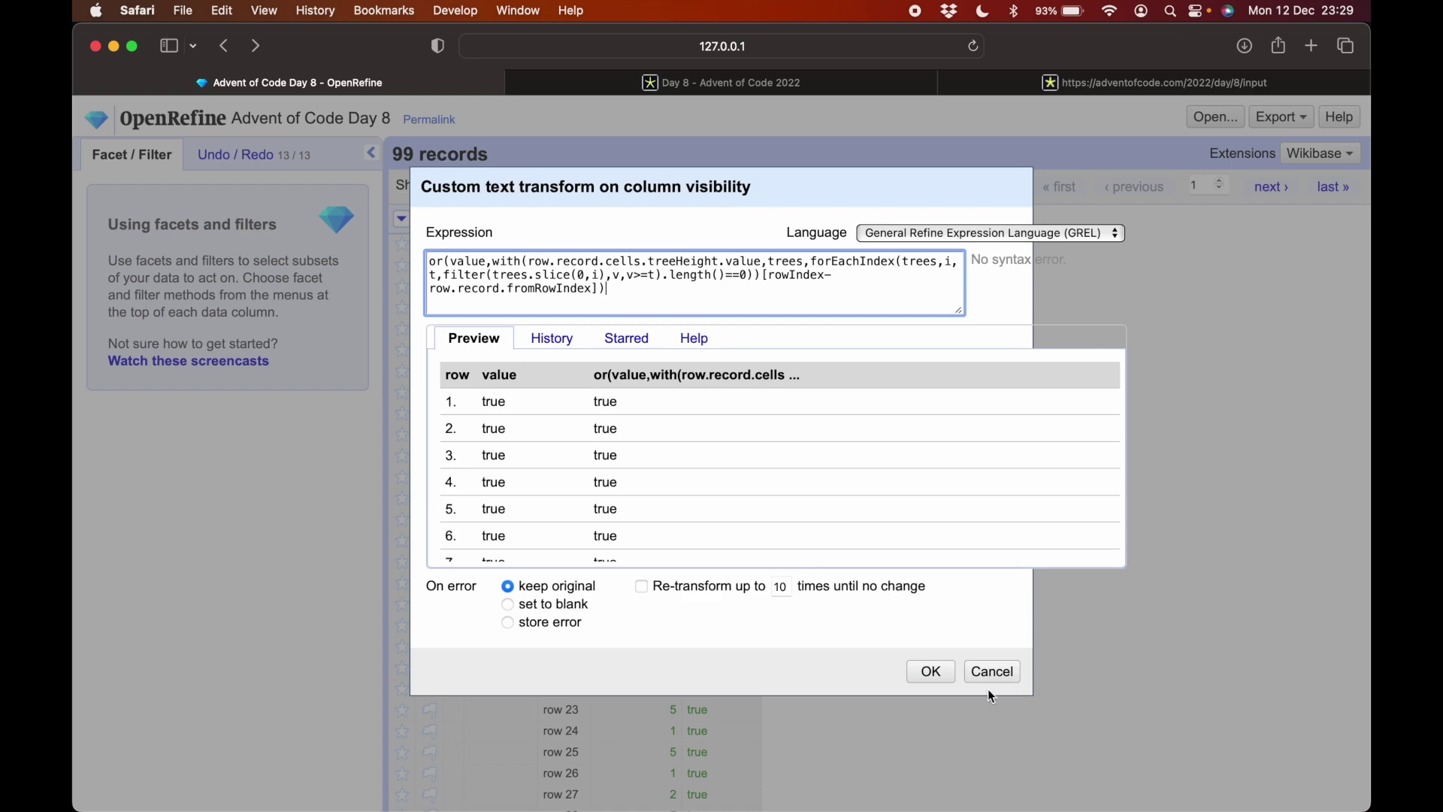
{"action": "left_click", "coordinate": [945, 675]}
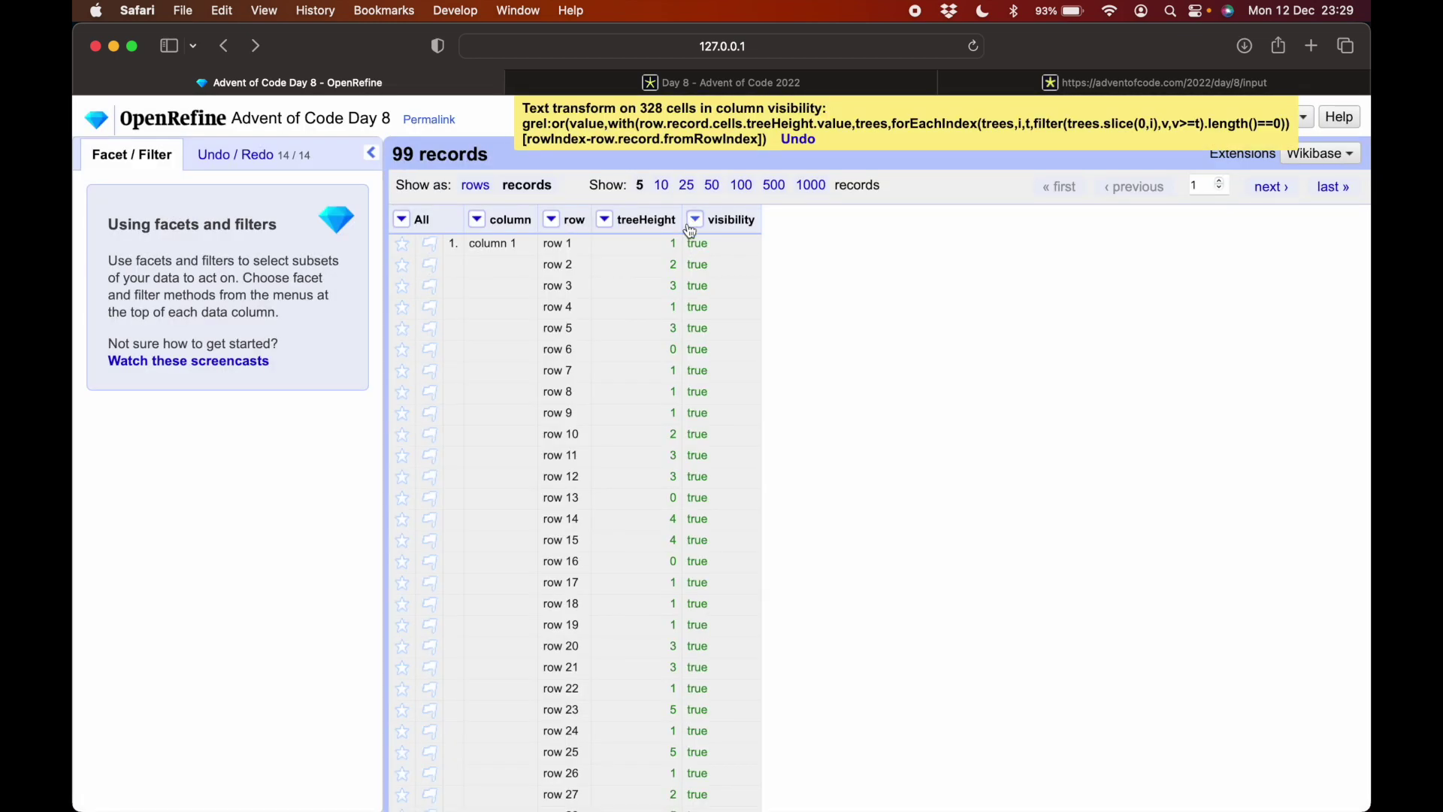
Transform the visibility column again, reusing the earlier or(value,…) expression that checks trees.slice(i+1) instead of trees.slice(0,i).
{"action": "left_click", "coordinate": [695, 219]}
{"action": "mouse_move", "coordinate": [718, 300]}
{"action": "left_click", "coordinate": [856, 301]}
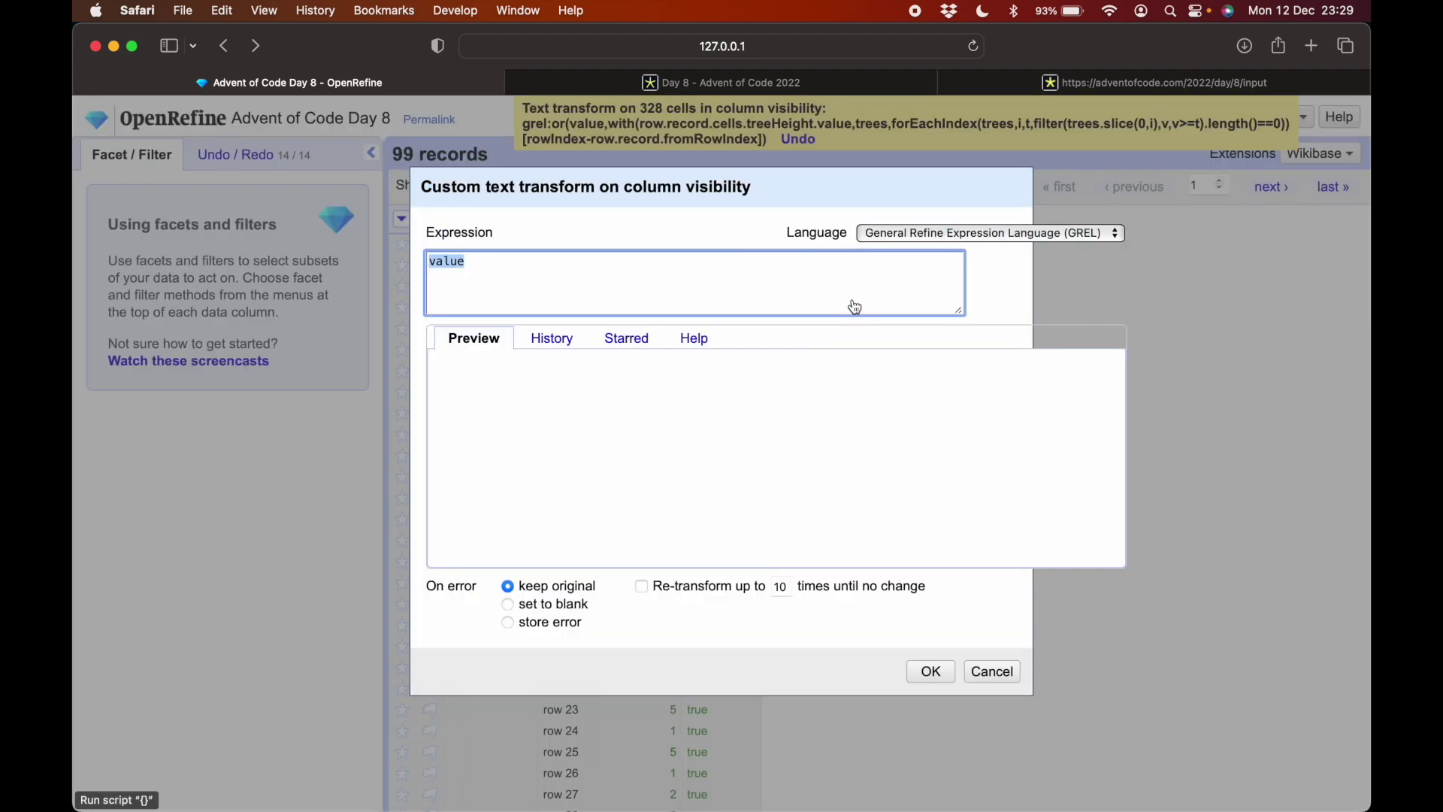
{"action": "left_click", "coordinate": [555, 337]}
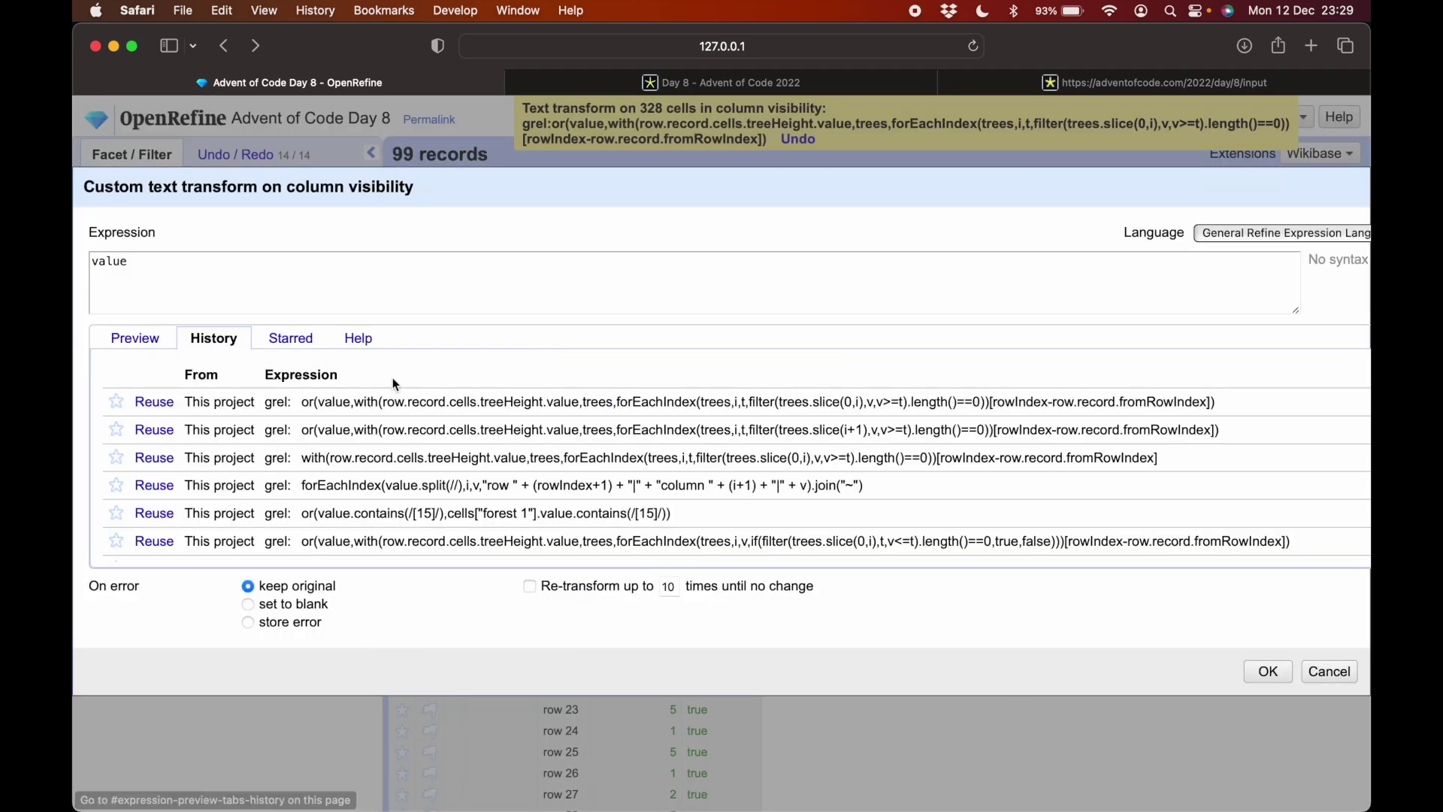
{"action": "left_click", "coordinate": [154, 430]}
{"action": "left_click", "coordinate": [149, 338]}
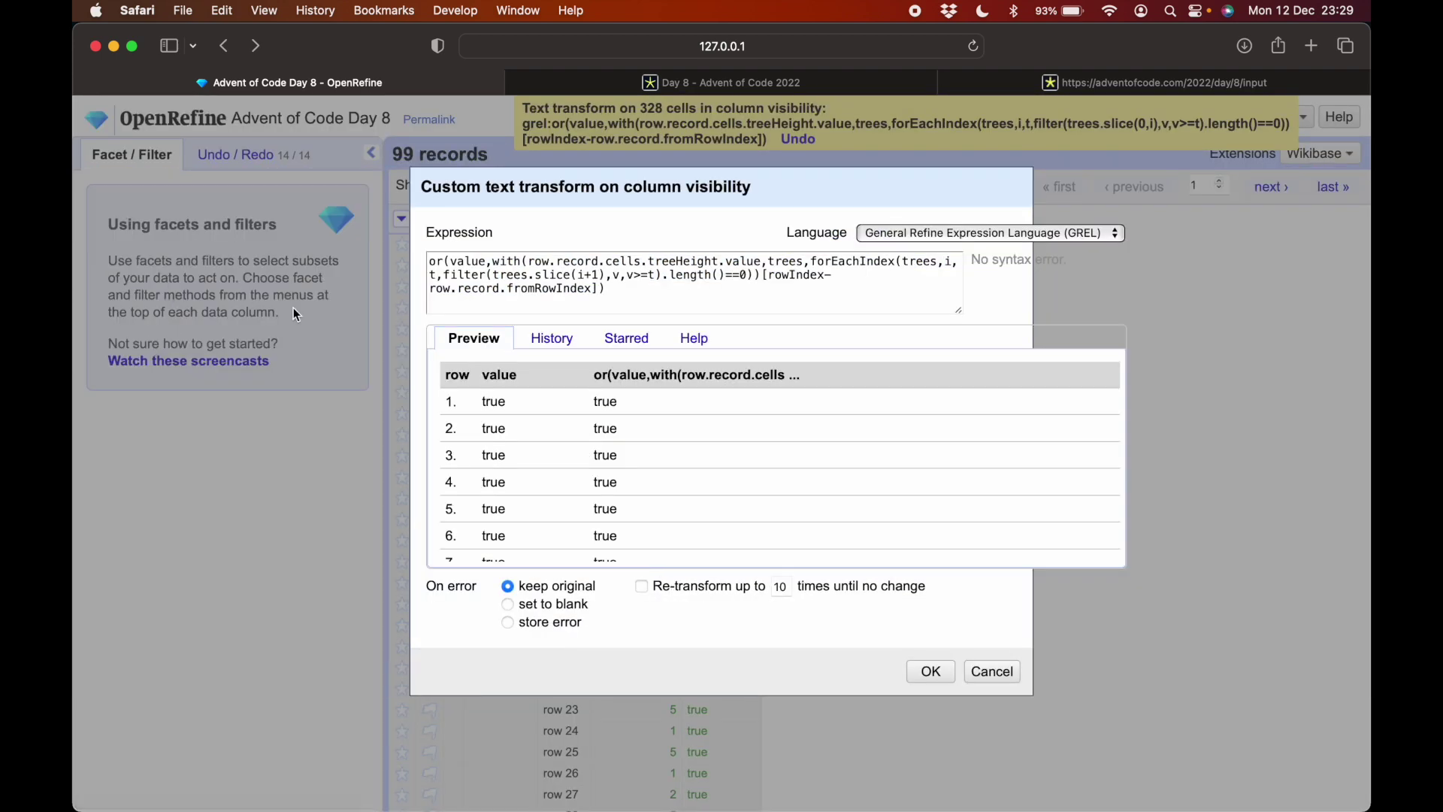
{"action": "left_click", "coordinate": [930, 672]}
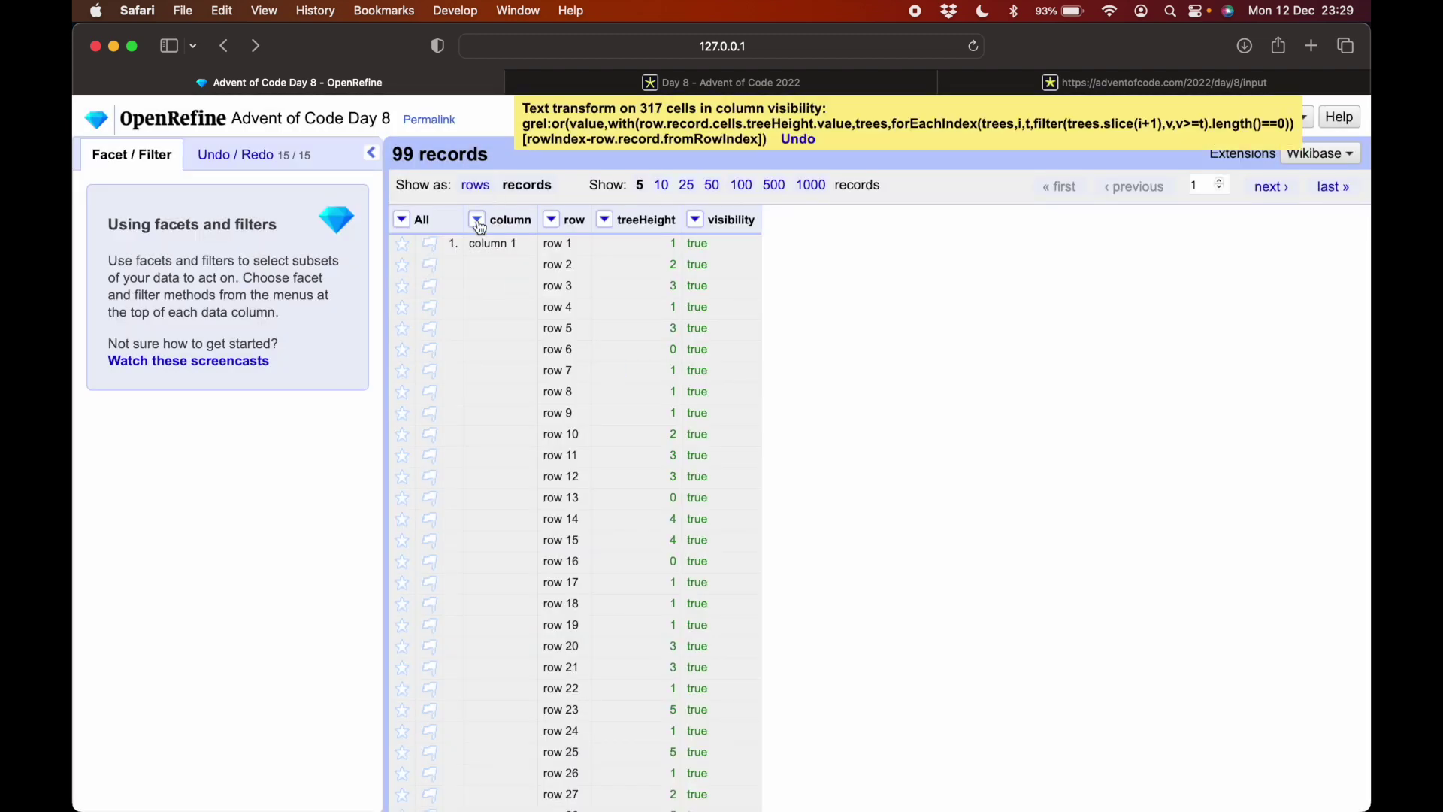
Fill down the blanked cells in the column named "column".
{"action": "left_click", "coordinate": [478, 222]}
{"action": "mouse_move", "coordinate": [527, 299]}
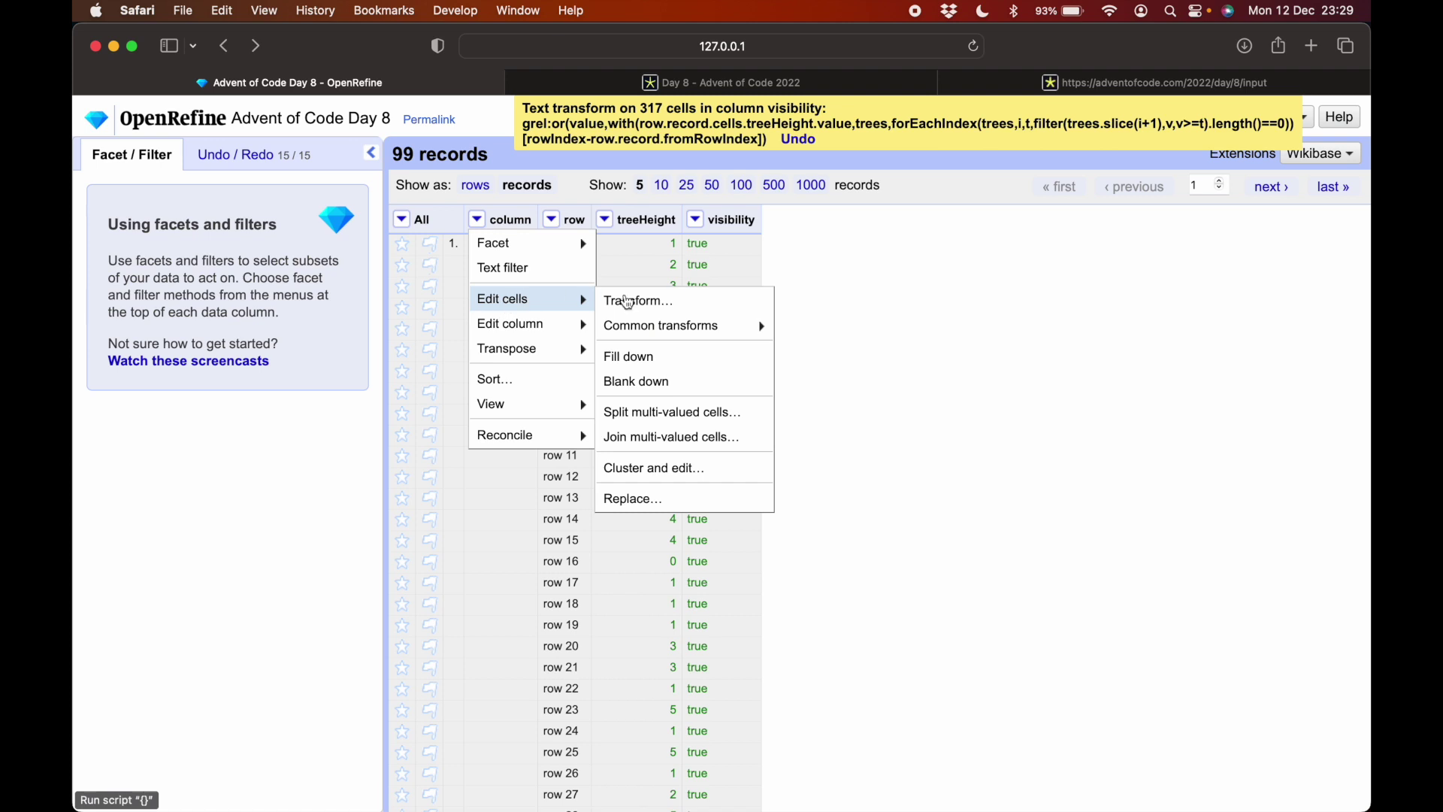
{"action": "left_click", "coordinate": [642, 357]}
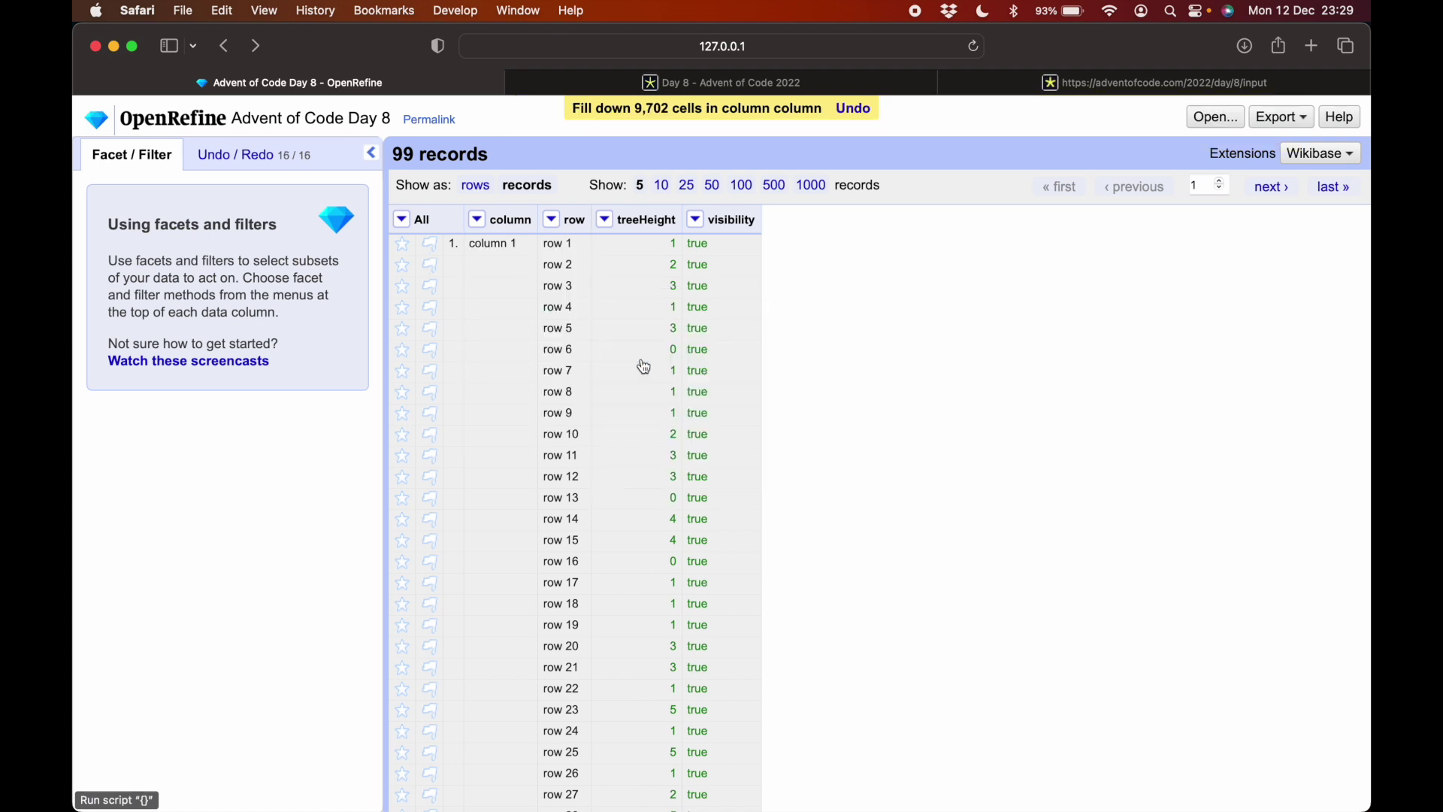
Add a text facet on the visibility column, filter to true and compare the matches in rows and records modes.
{"action": "left_click", "coordinate": [696, 222]}
{"action": "mouse_move", "coordinate": [752, 244]}
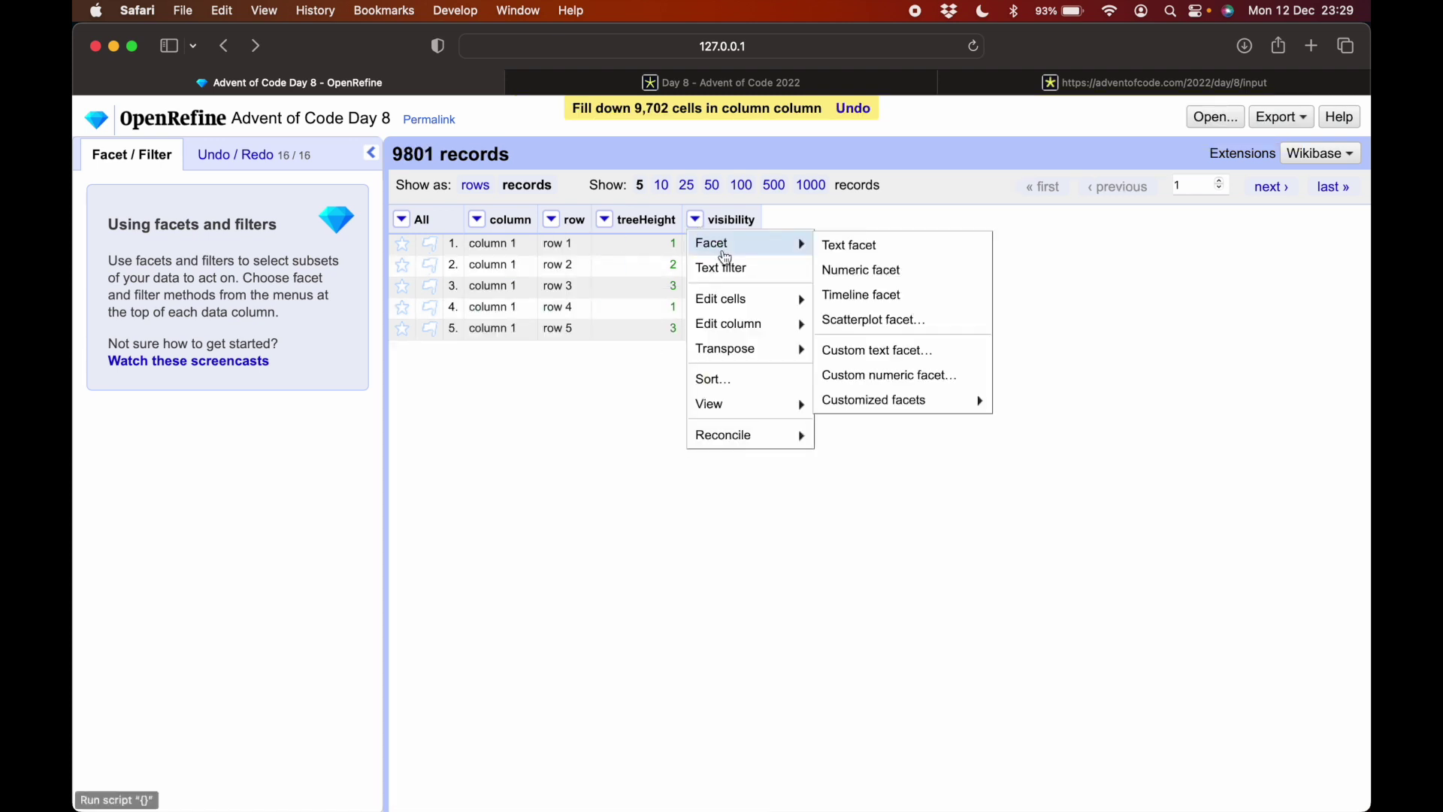
{"action": "left_click", "coordinate": [846, 246]}
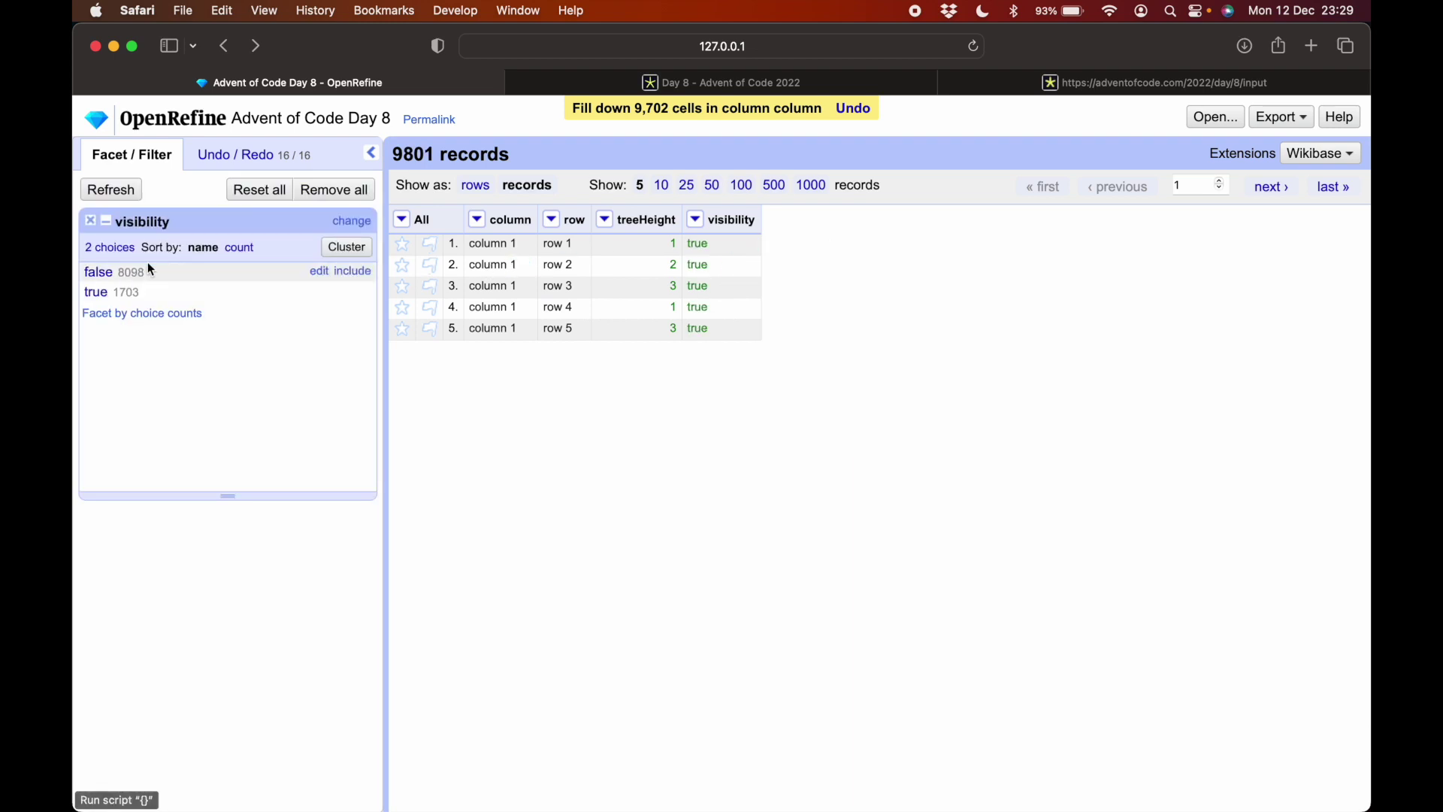
{"action": "left_click", "coordinate": [97, 295]}
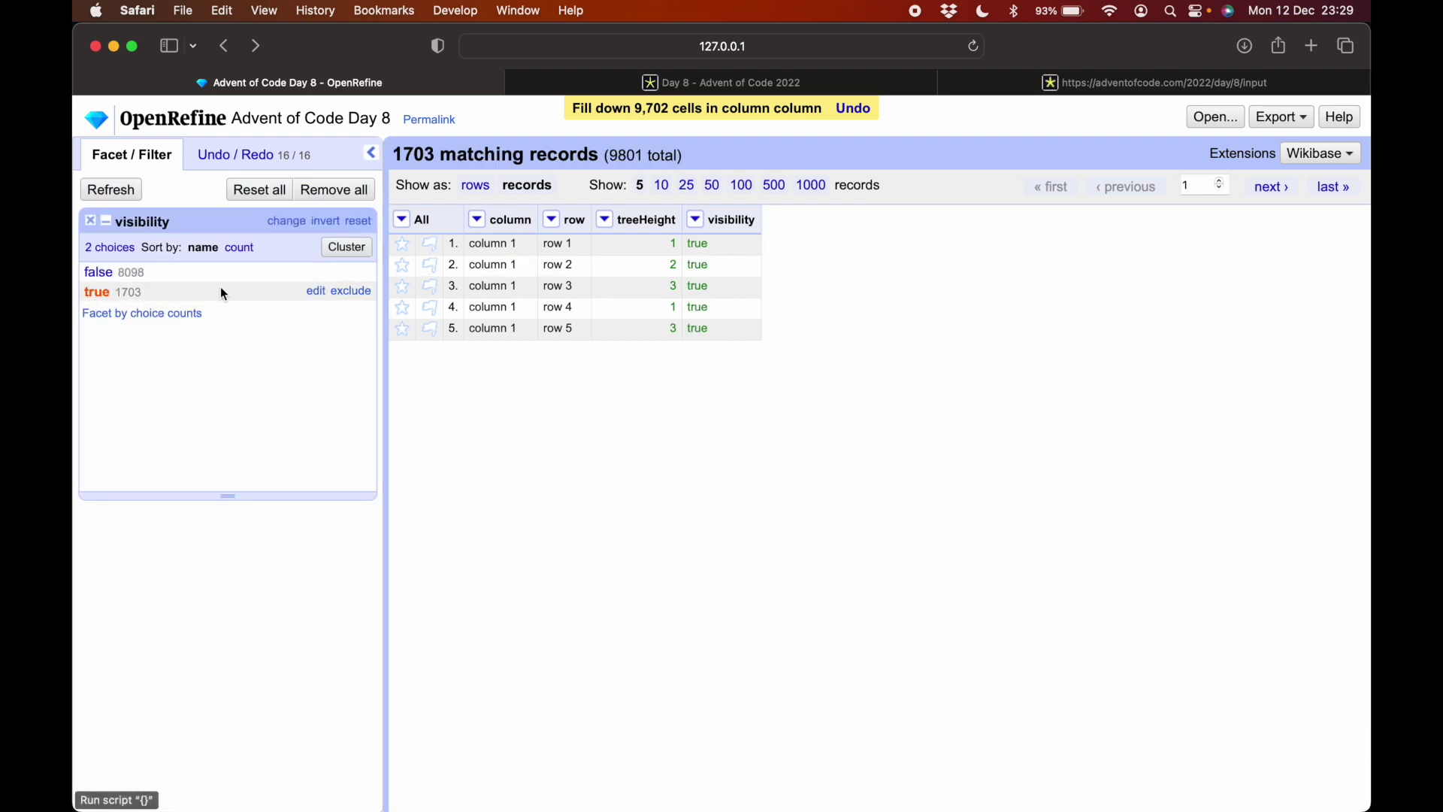
{"action": "left_click", "coordinate": [476, 190]}
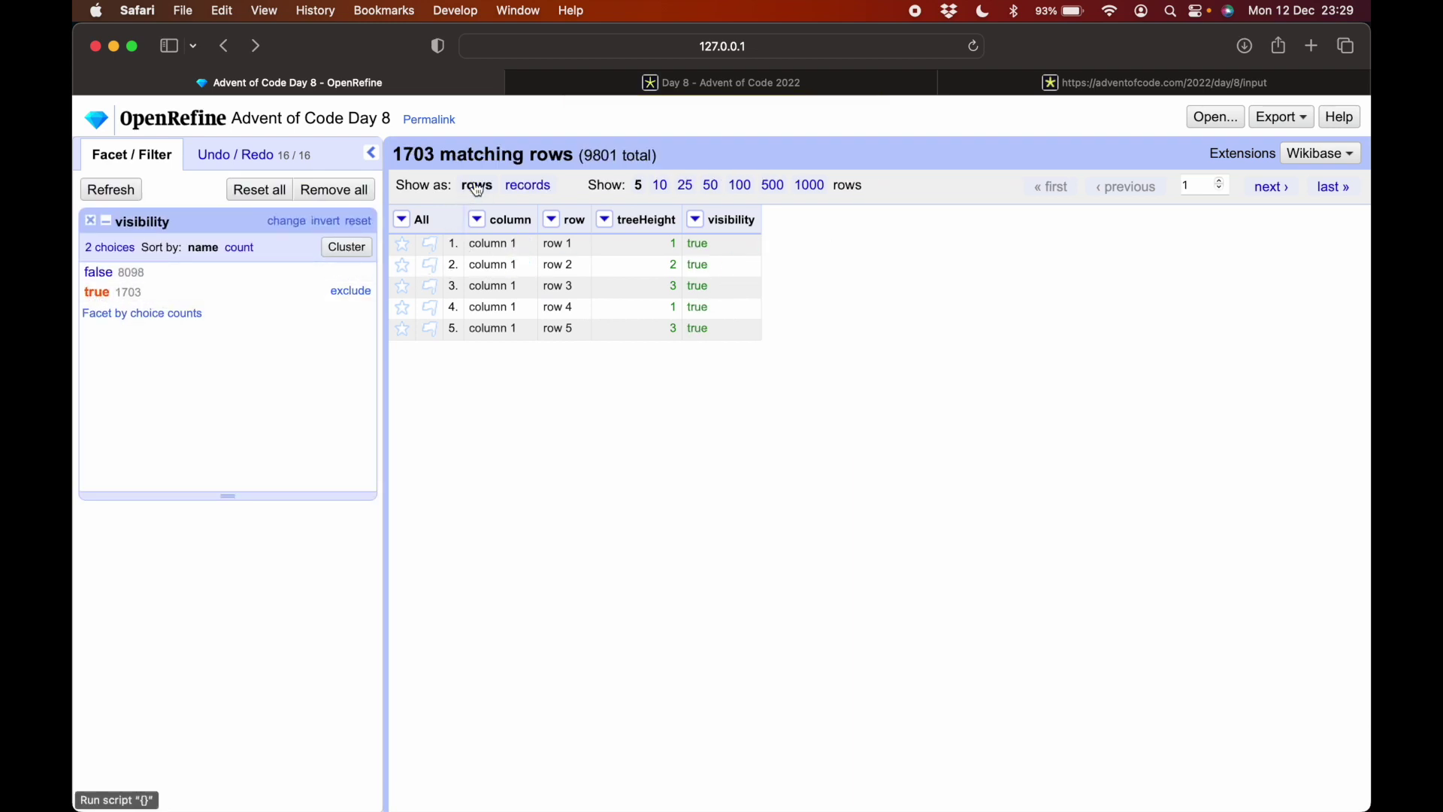
{"action": "left_click", "coordinate": [505, 192]}
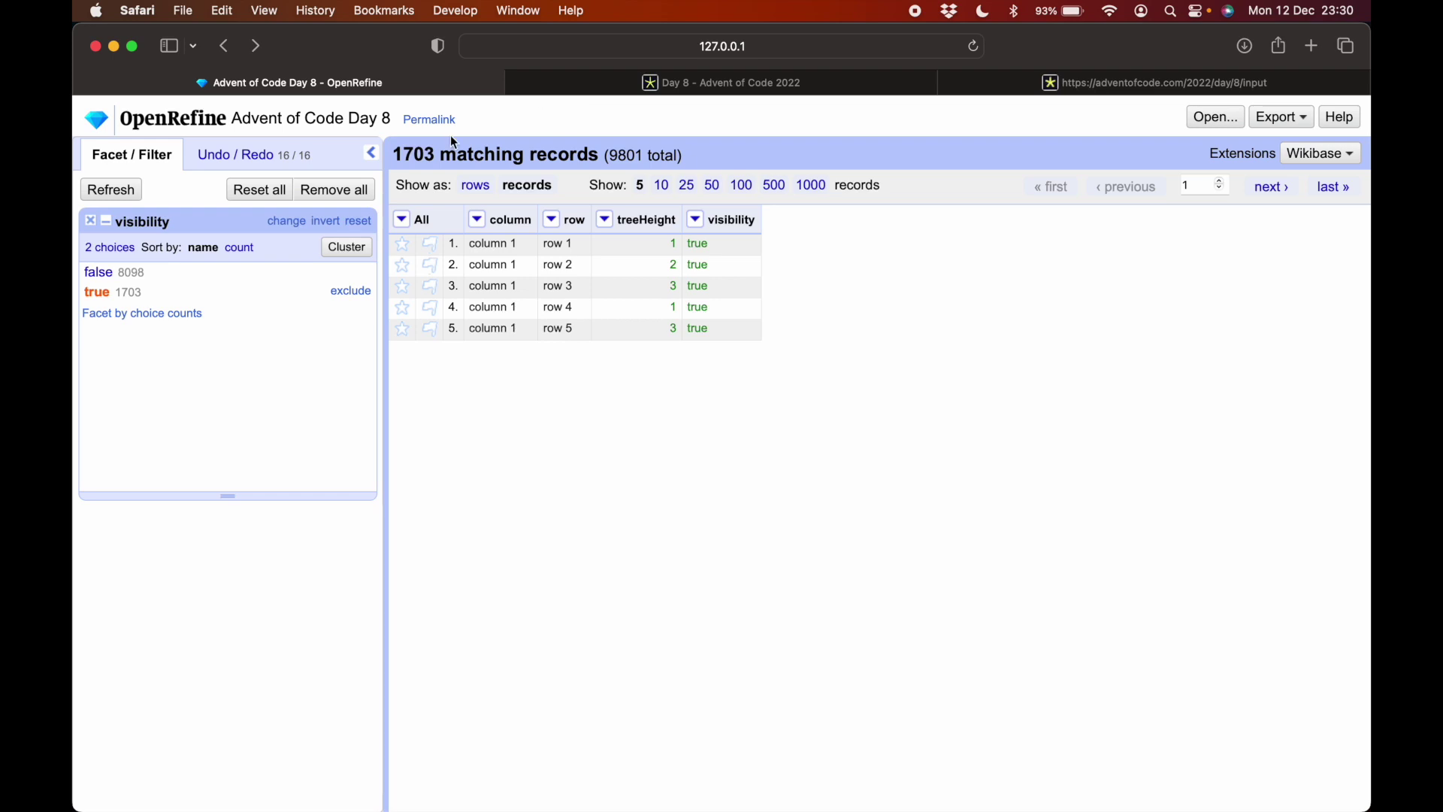
Switch to the Advent of Code Day 8 page and submit 1703 as the Part One answer.
{"action": "left_click", "coordinate": [818, 81]}
{"action": "left_click", "coordinate": [311, 748]}
{"action": "type", "text": "17"}
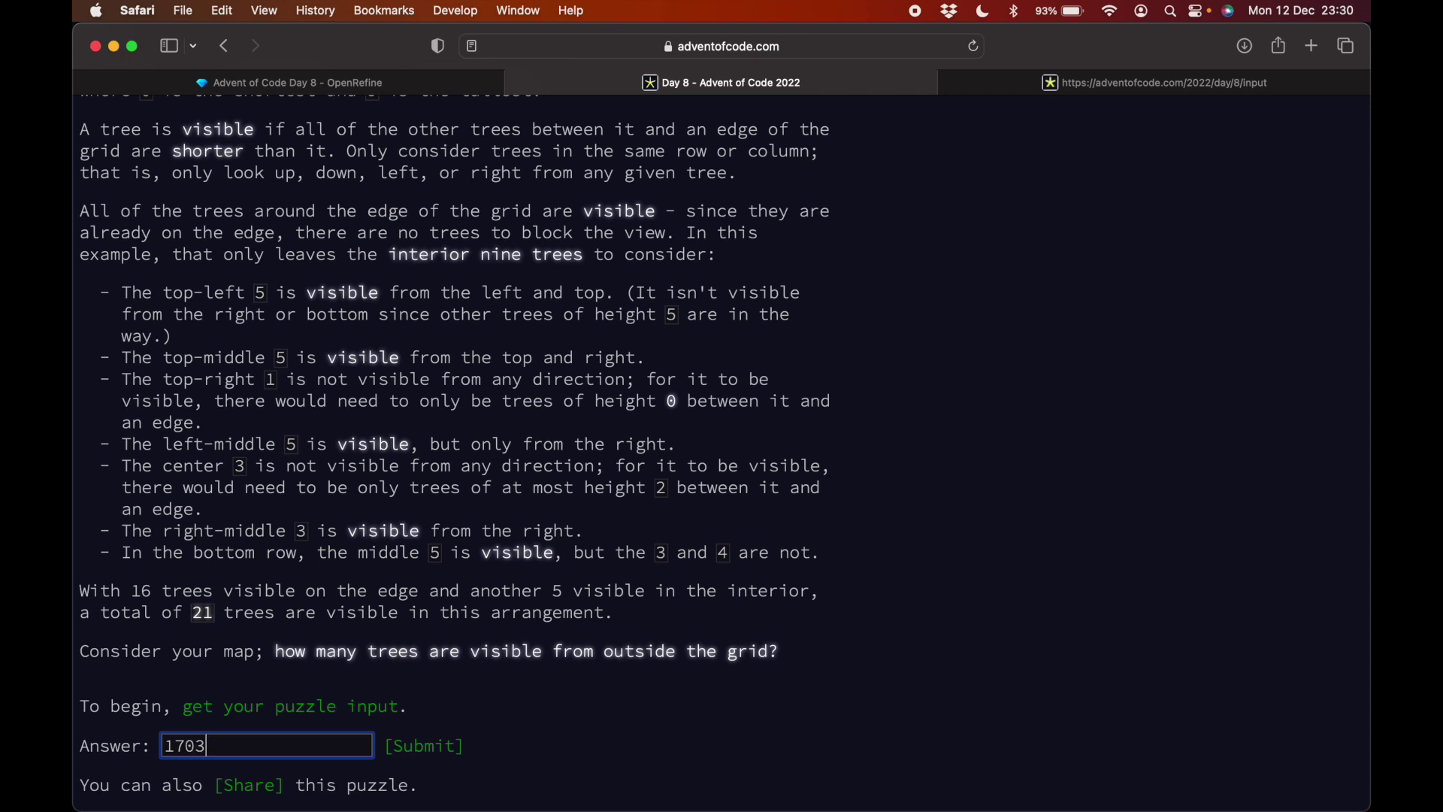
{"action": "type", "text": "03"}
{"action": "left_click", "coordinate": [442, 755]}
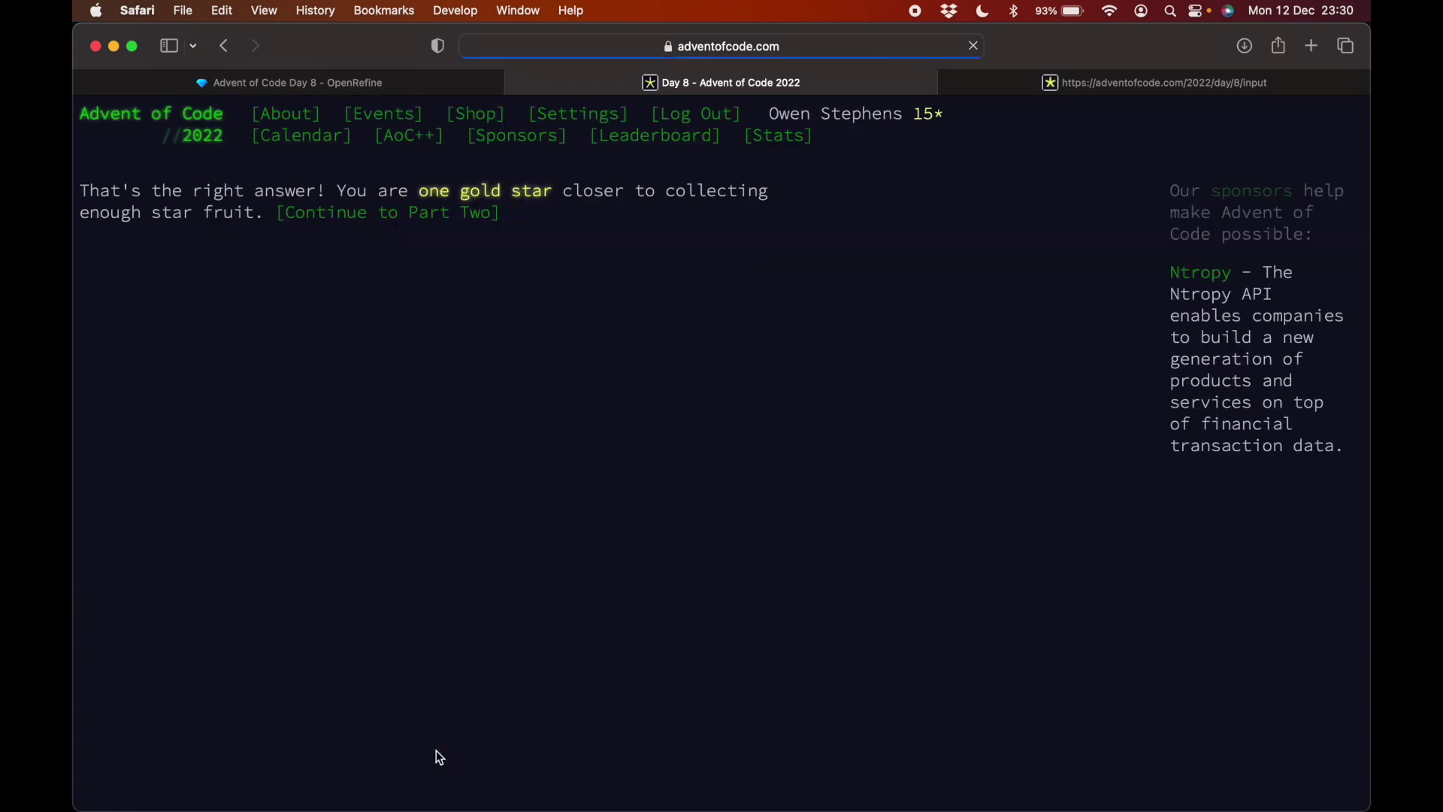
Continue to Part Two and read the viewing distance rules, the scenic score examples and the final question.
{"action": "left_click", "coordinate": [409, 214]}
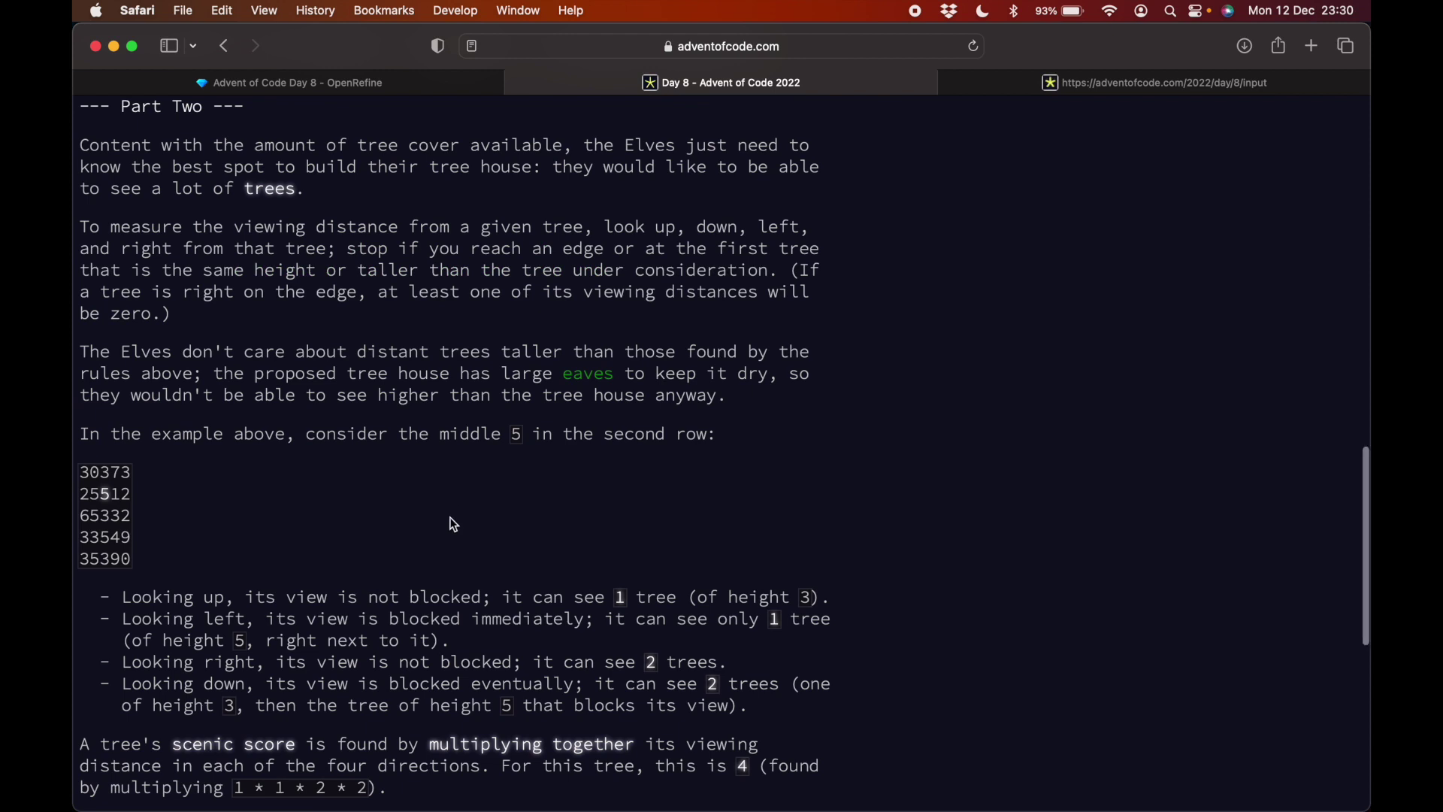
{"action": "scroll", "coordinate": [454, 524], "scroll_direction": "down", "scroll_amount": 1}
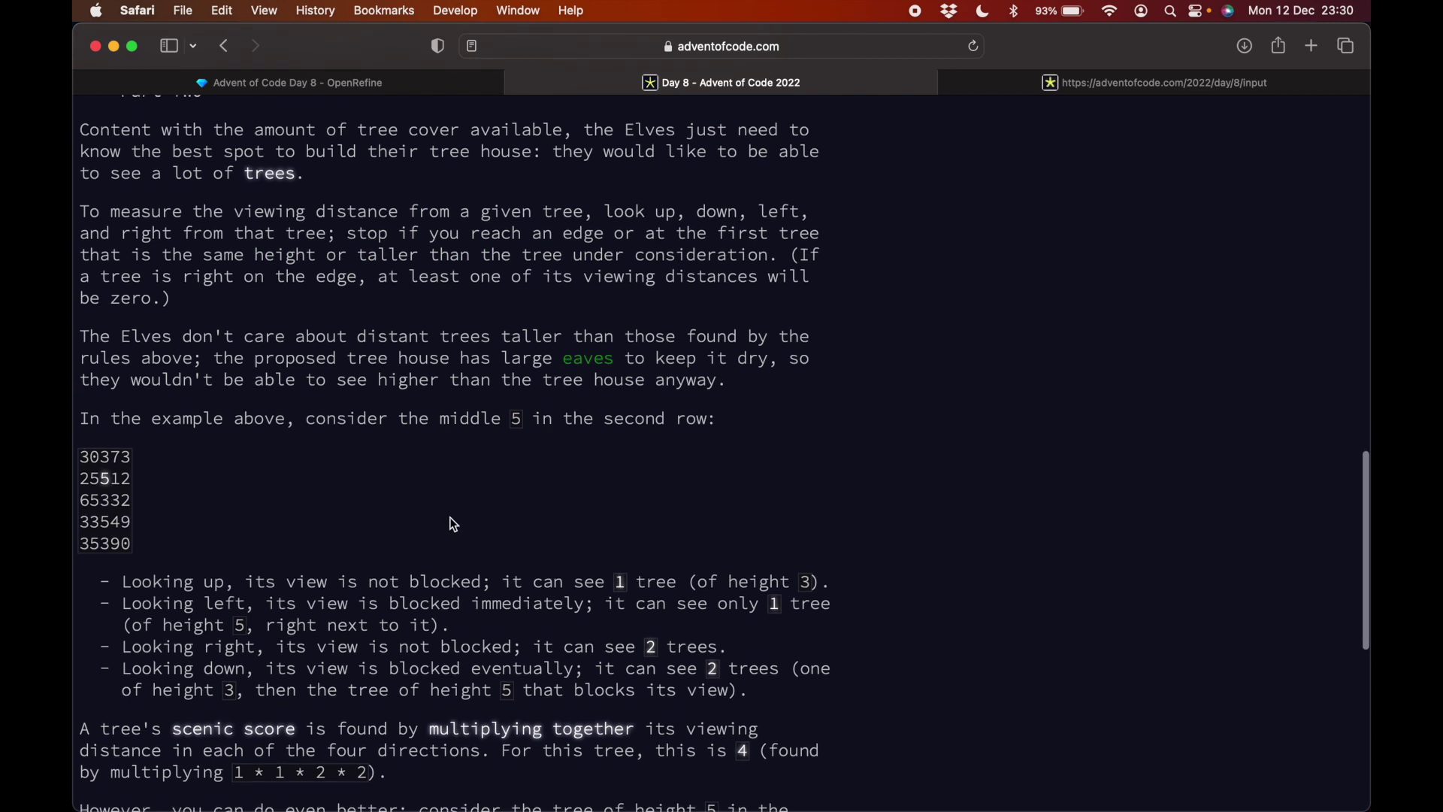
{"action": "scroll", "coordinate": [454, 524], "scroll_direction": "down", "scroll_amount": 1}
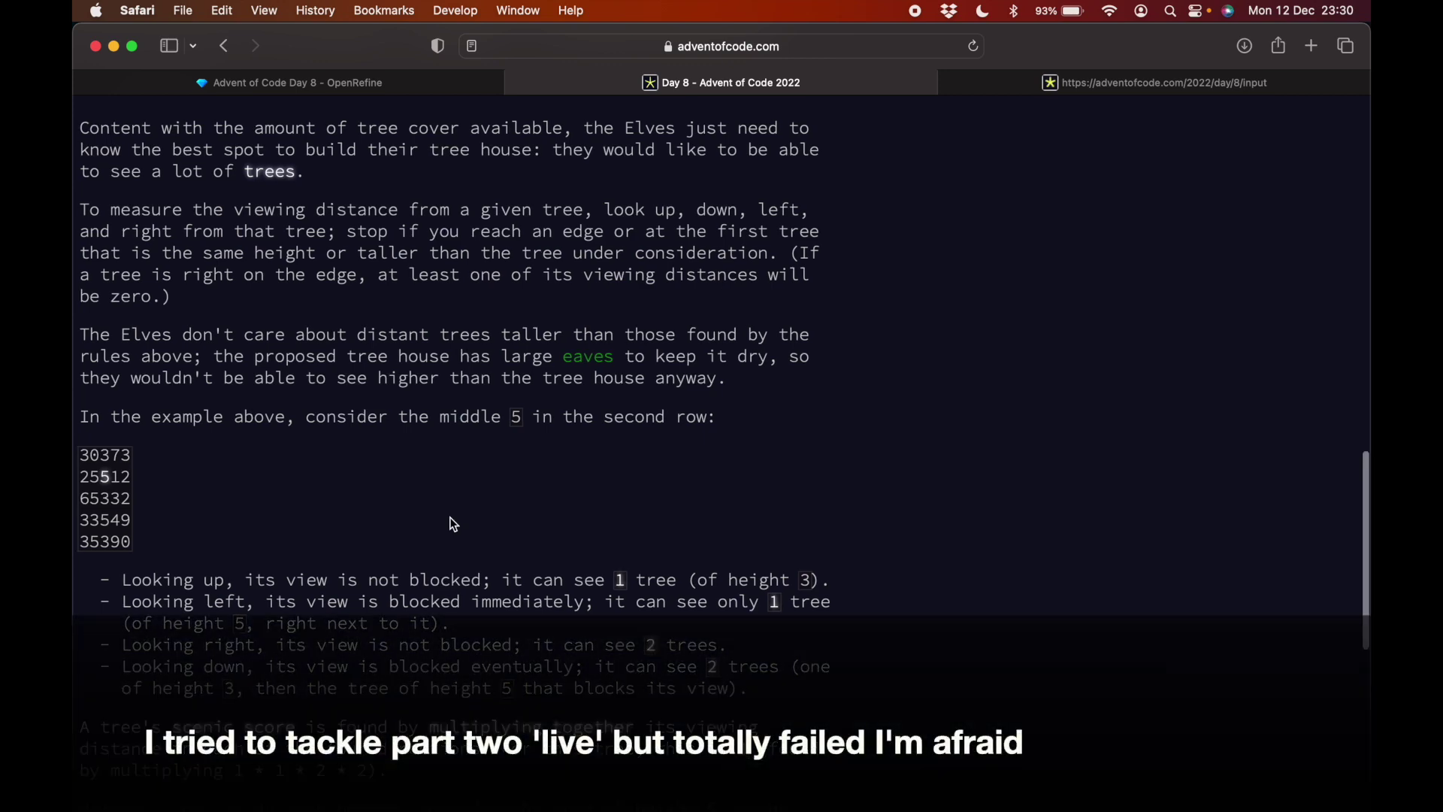
{"action": "scroll", "coordinate": [454, 524], "scroll_direction": "up", "scroll_amount": 1}
{"action": "scroll", "coordinate": [454, 524], "scroll_direction": "down", "scroll_amount": 1}
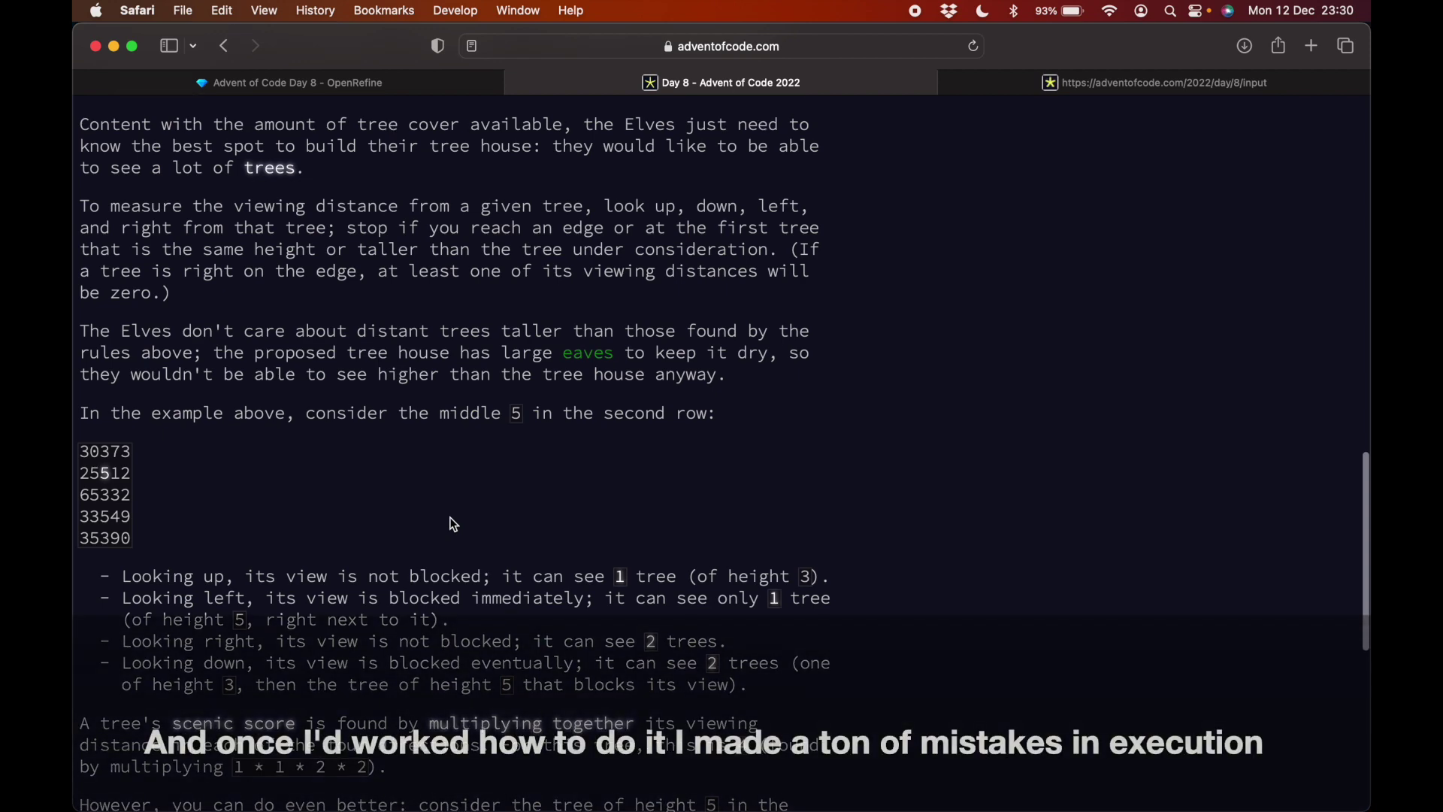
{"action": "scroll", "coordinate": [455, 524], "scroll_direction": "up", "scroll_amount": 1}
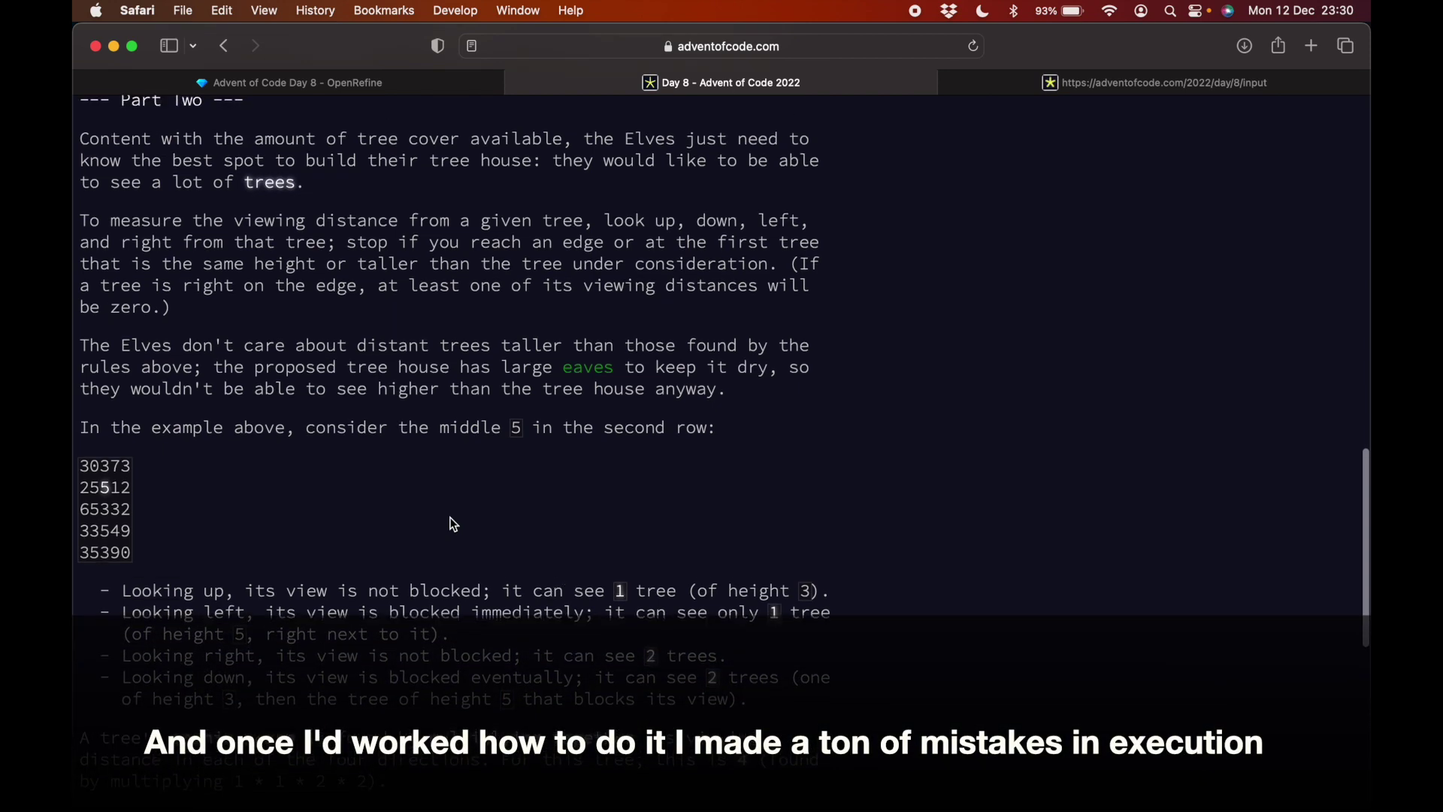
{"action": "scroll", "coordinate": [455, 524], "scroll_direction": "down", "scroll_amount": 6}
{"action": "scroll", "coordinate": [451, 517], "scroll_direction": "down", "scroll_amount": 3}
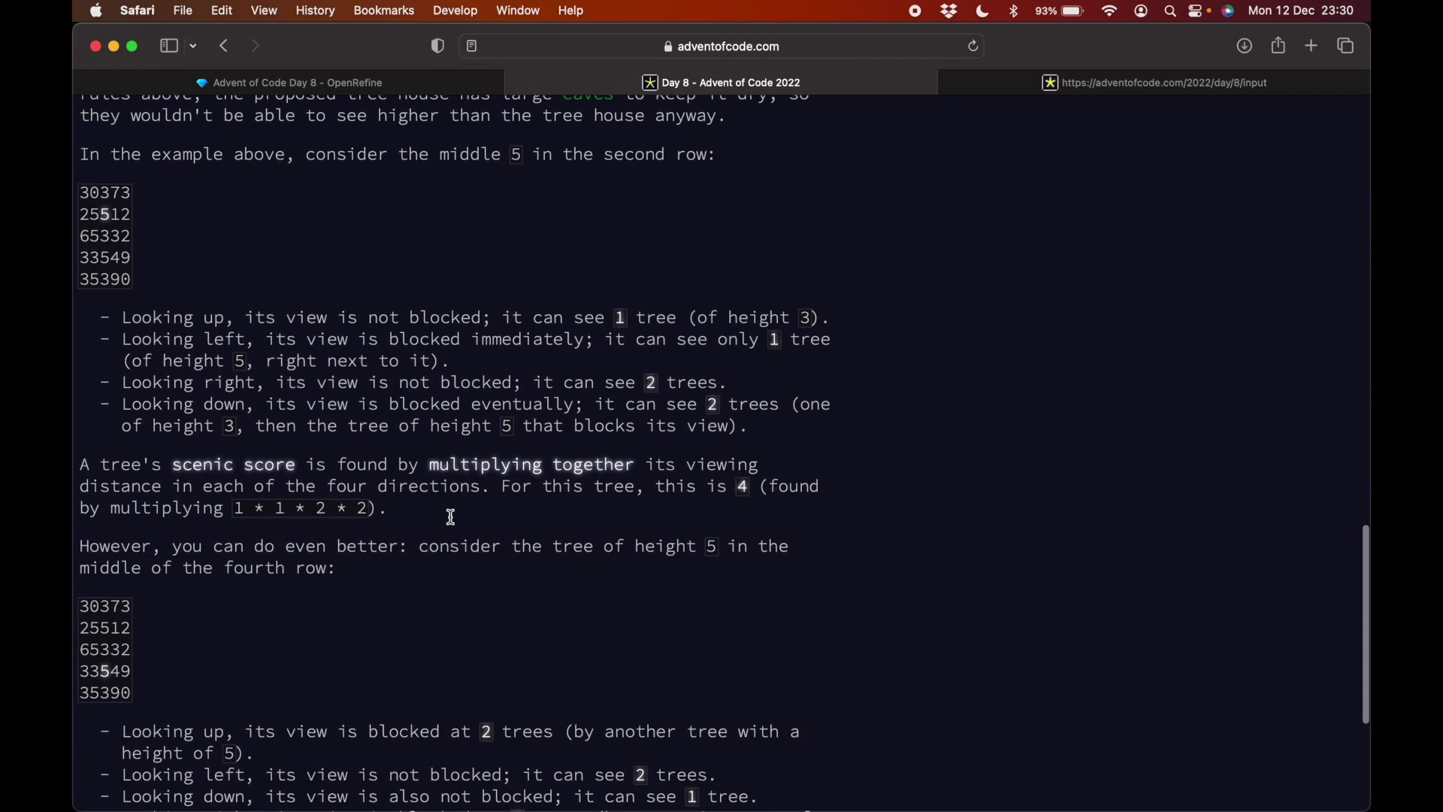
{"action": "scroll", "coordinate": [451, 517], "scroll_direction": "down", "scroll_amount": 2}
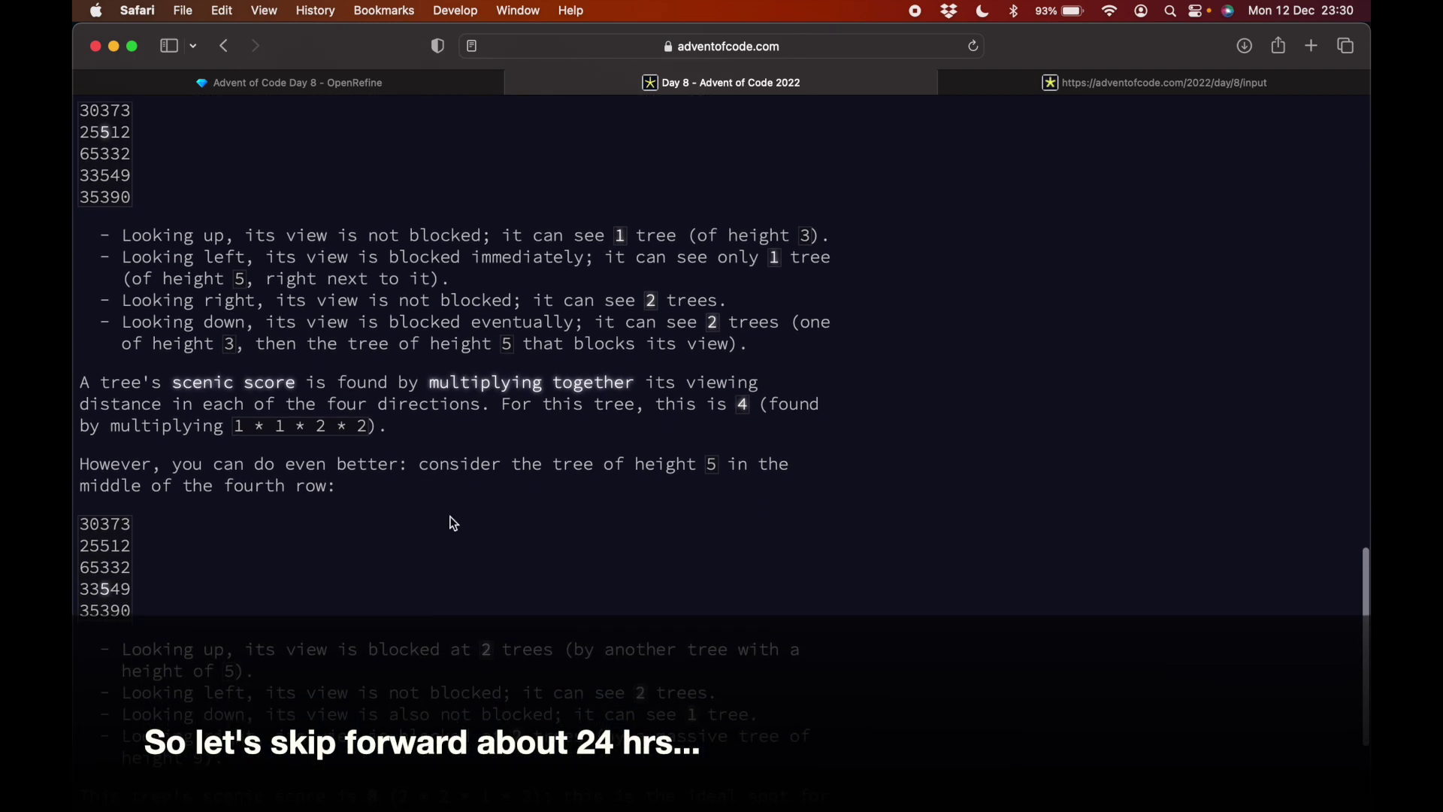
{"action": "scroll", "coordinate": [453, 523], "scroll_direction": "down", "scroll_amount": 3}
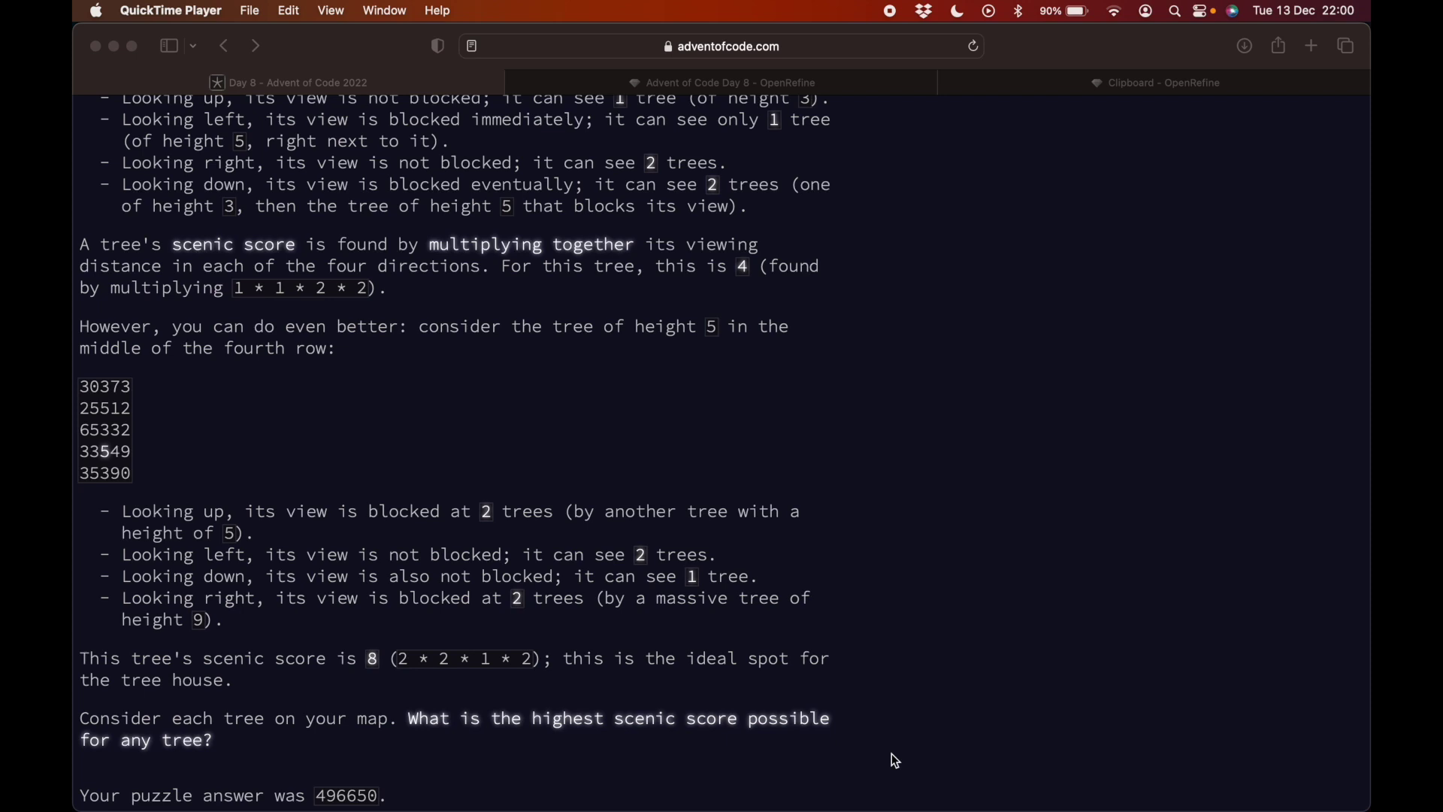
{"action": "scroll", "coordinate": [738, 559], "scroll_direction": "up", "scroll_amount": 8}
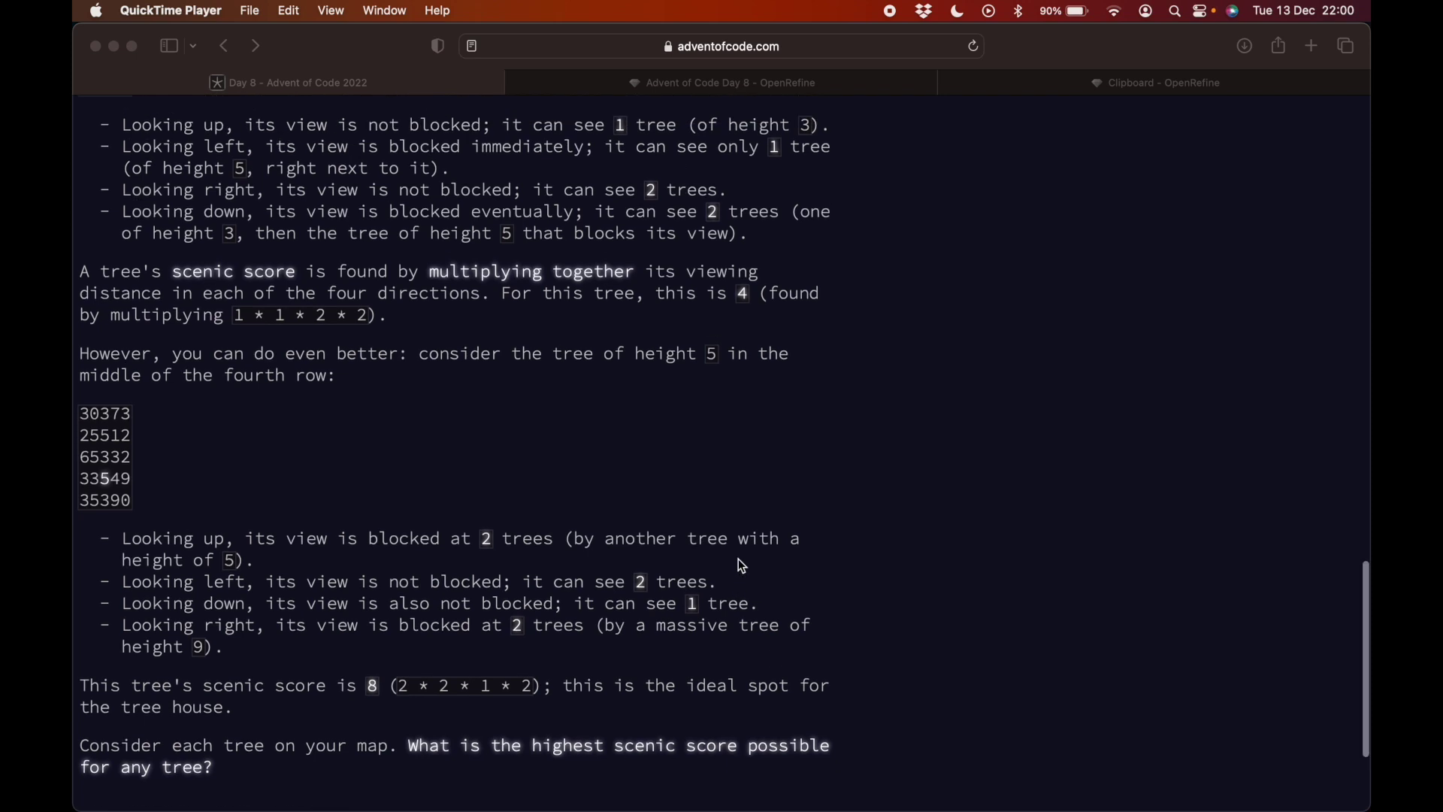
{"action": "scroll", "coordinate": [743, 565], "scroll_direction": "up", "scroll_amount": 6}
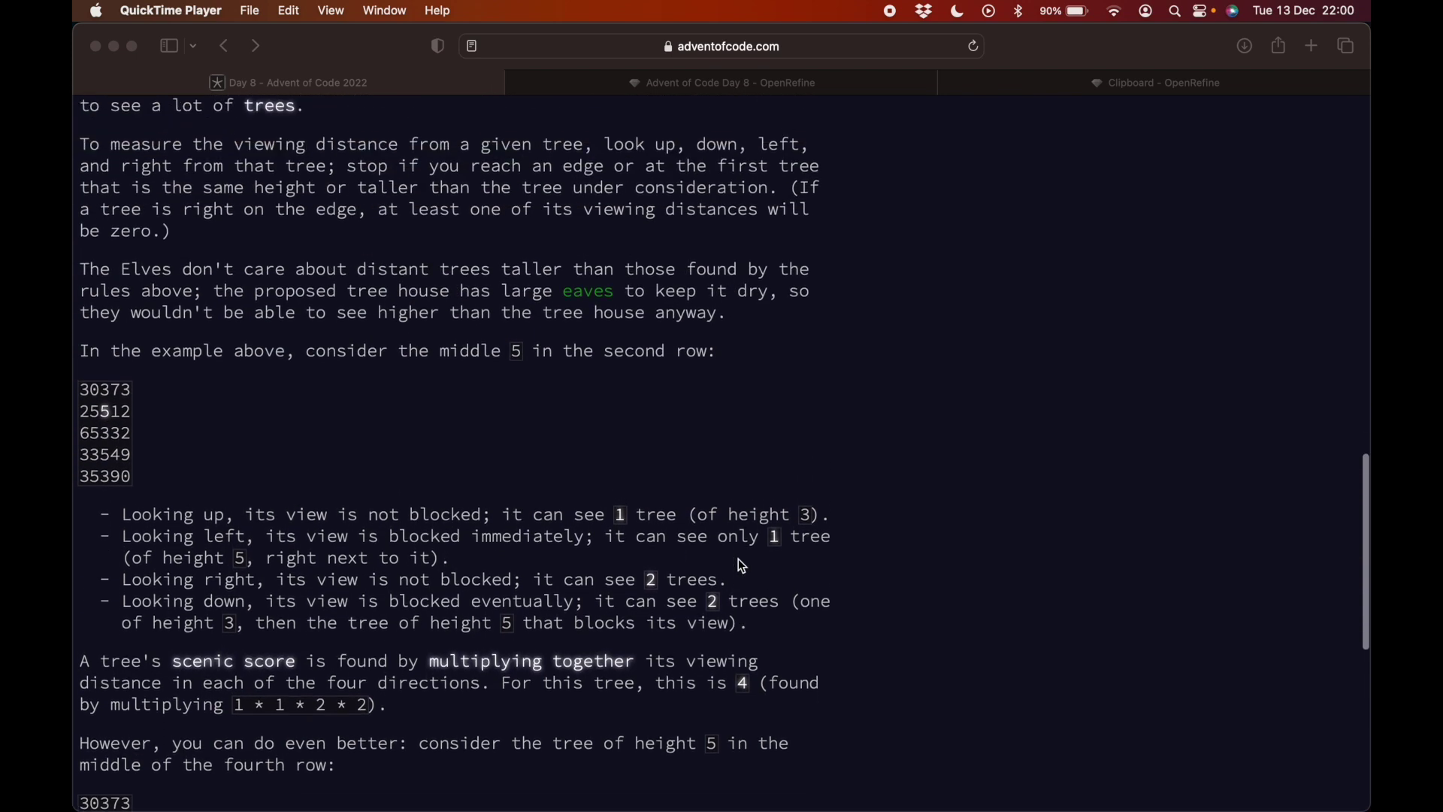
Reread the Part Two viewing distance rules and the worked directions for the middle 5 in the second row.
{"action": "scroll", "coordinate": [743, 565], "scroll_direction": "down", "scroll_amount": 1}
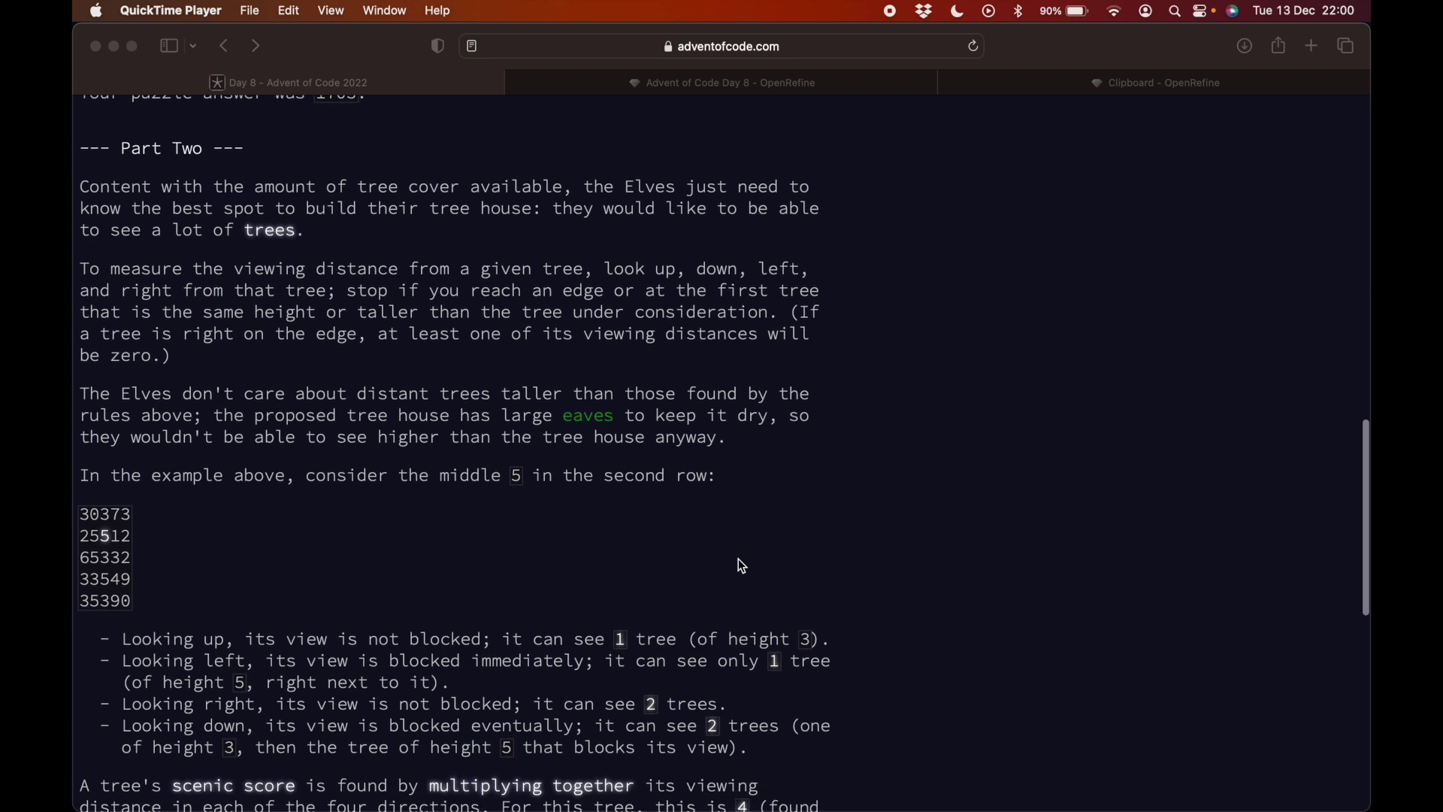
{"action": "scroll", "coordinate": [743, 565], "scroll_direction": "down", "scroll_amount": 2}
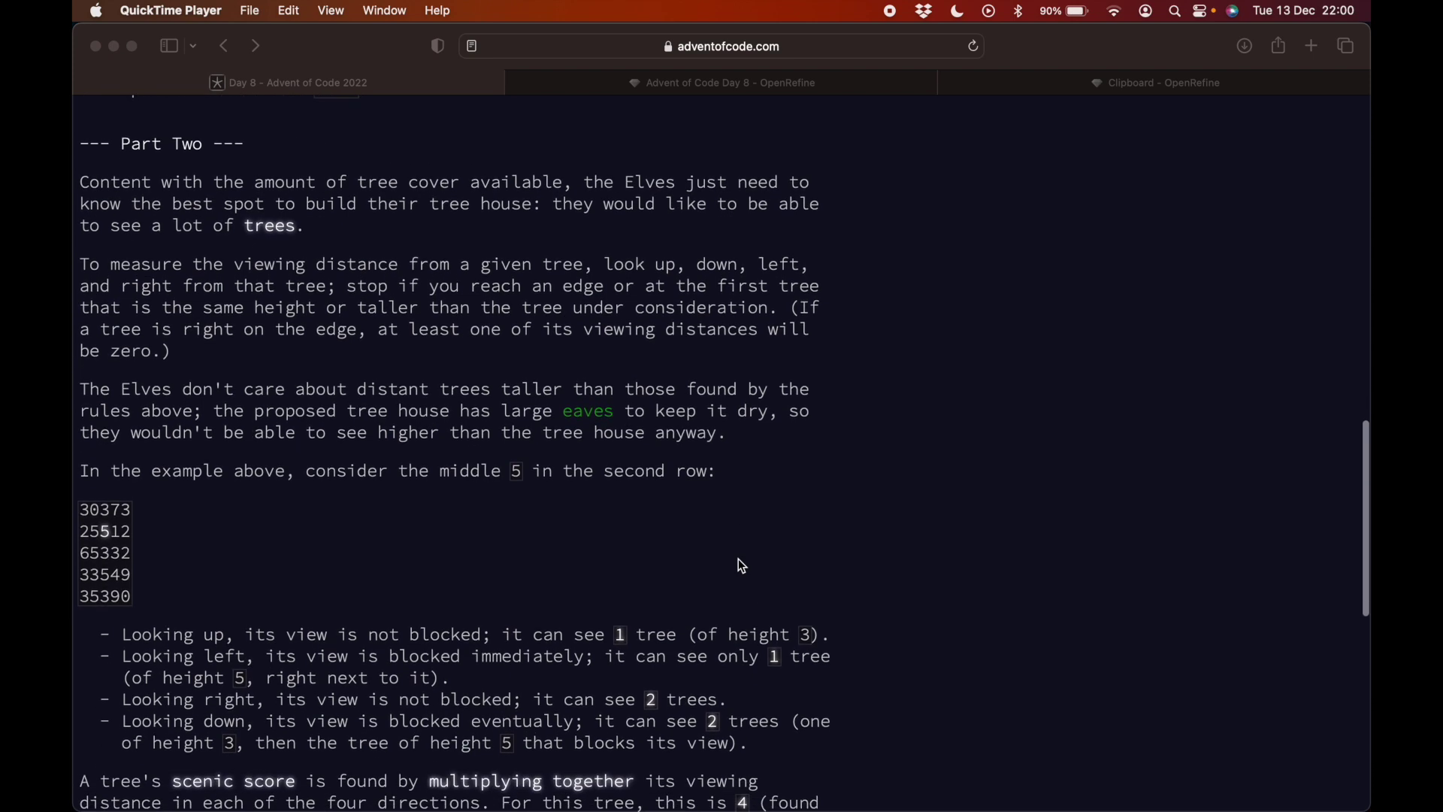
{"action": "scroll", "coordinate": [742, 565], "scroll_direction": "down", "scroll_amount": 1}
{"action": "scroll", "coordinate": [743, 565], "scroll_direction": "up", "scroll_amount": 1}
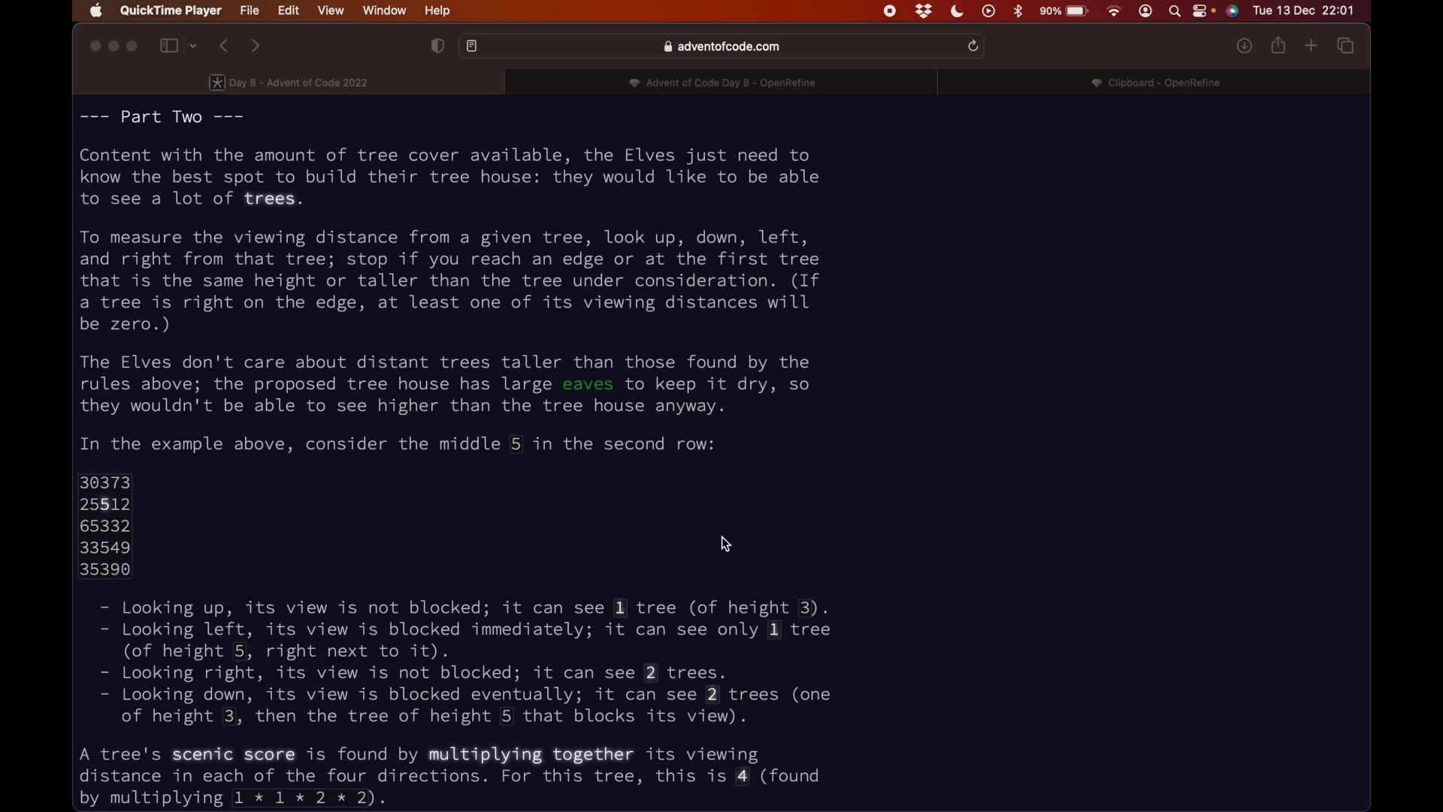
{"action": "scroll", "coordinate": [713, 534], "scroll_direction": "down", "scroll_amount": 2}
{"action": "scroll", "coordinate": [709, 532], "scroll_direction": "down", "scroll_amount": 3}
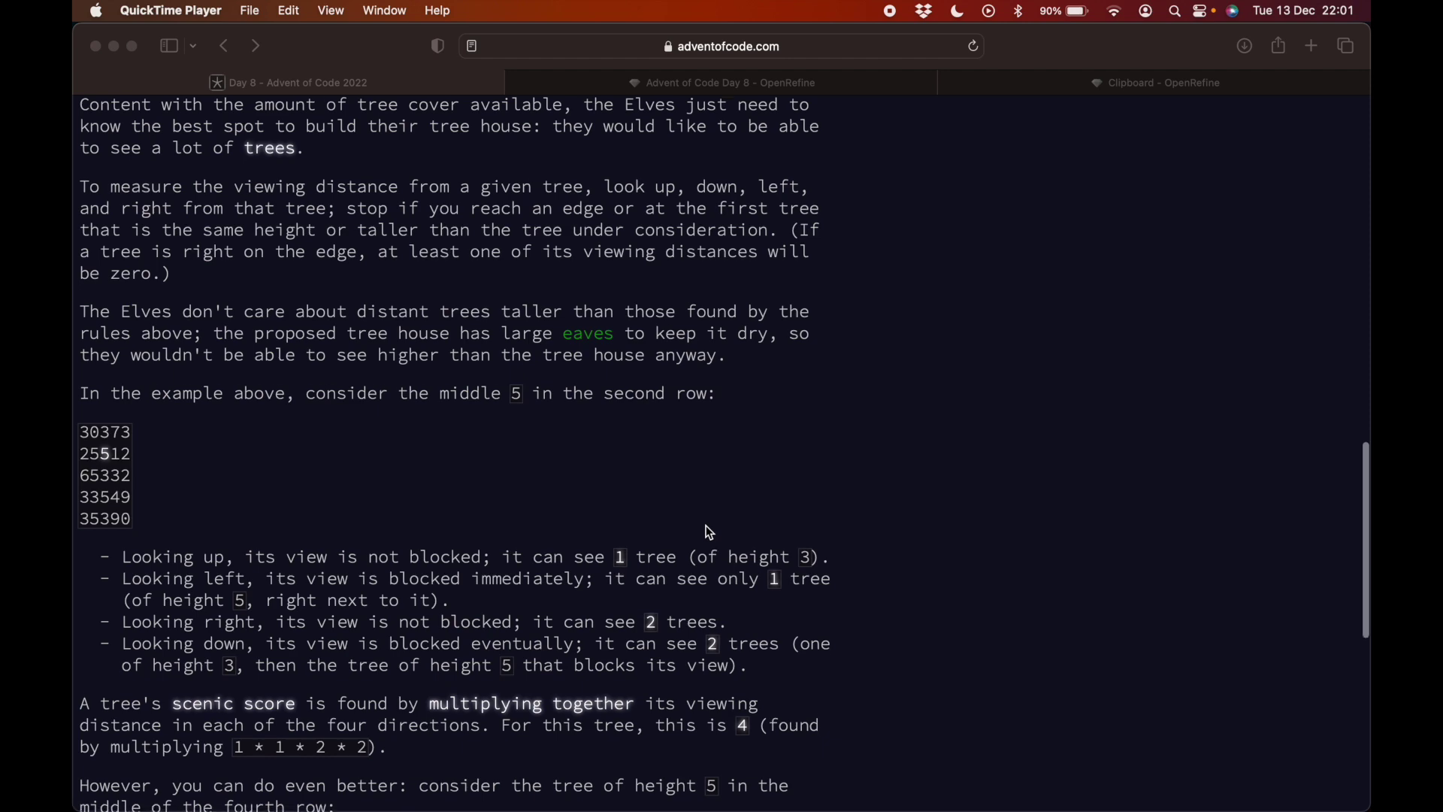
{"action": "scroll", "coordinate": [685, 494], "scroll_direction": "down", "scroll_amount": 2}
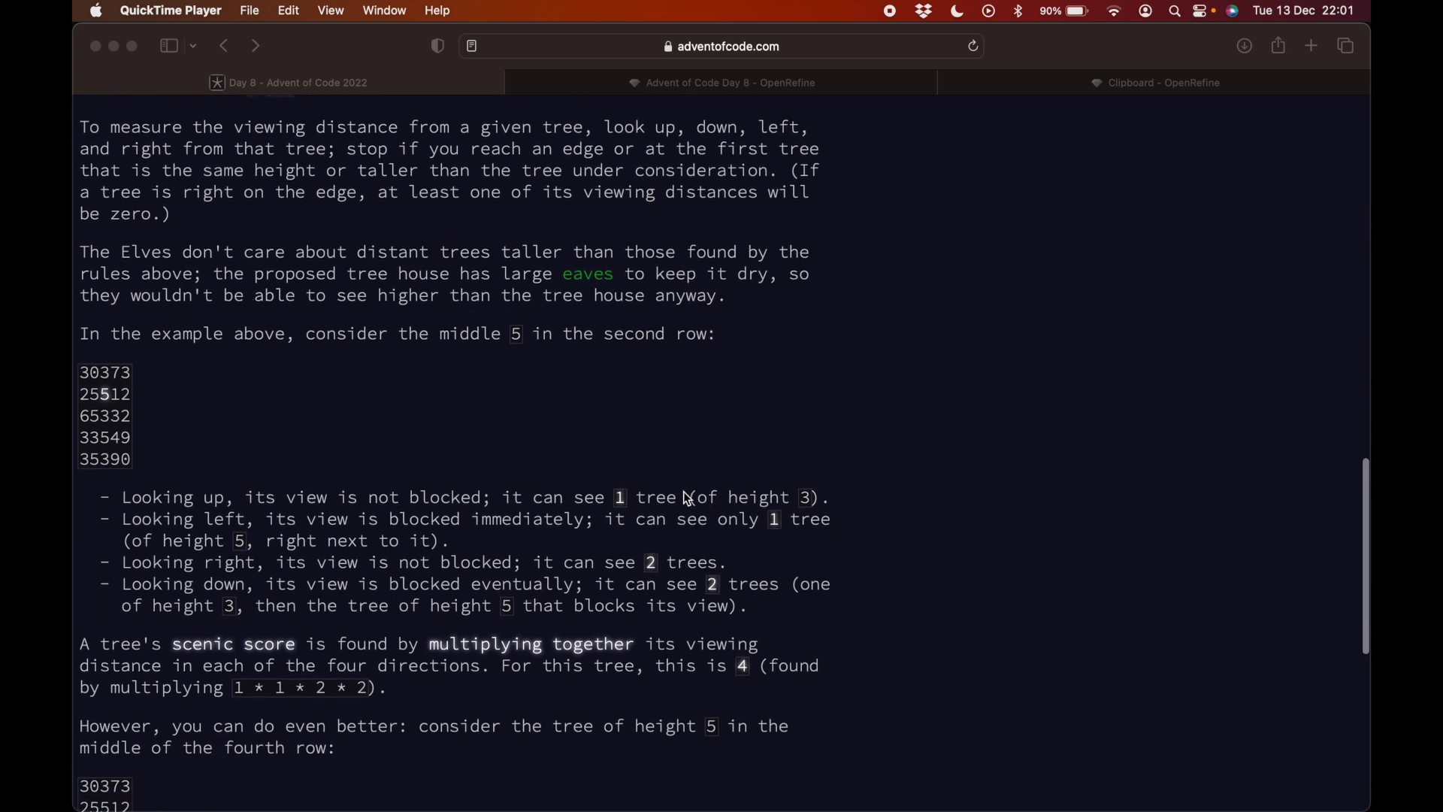
{"action": "scroll", "coordinate": [377, 454], "scroll_direction": "down", "scroll_amount": 3}
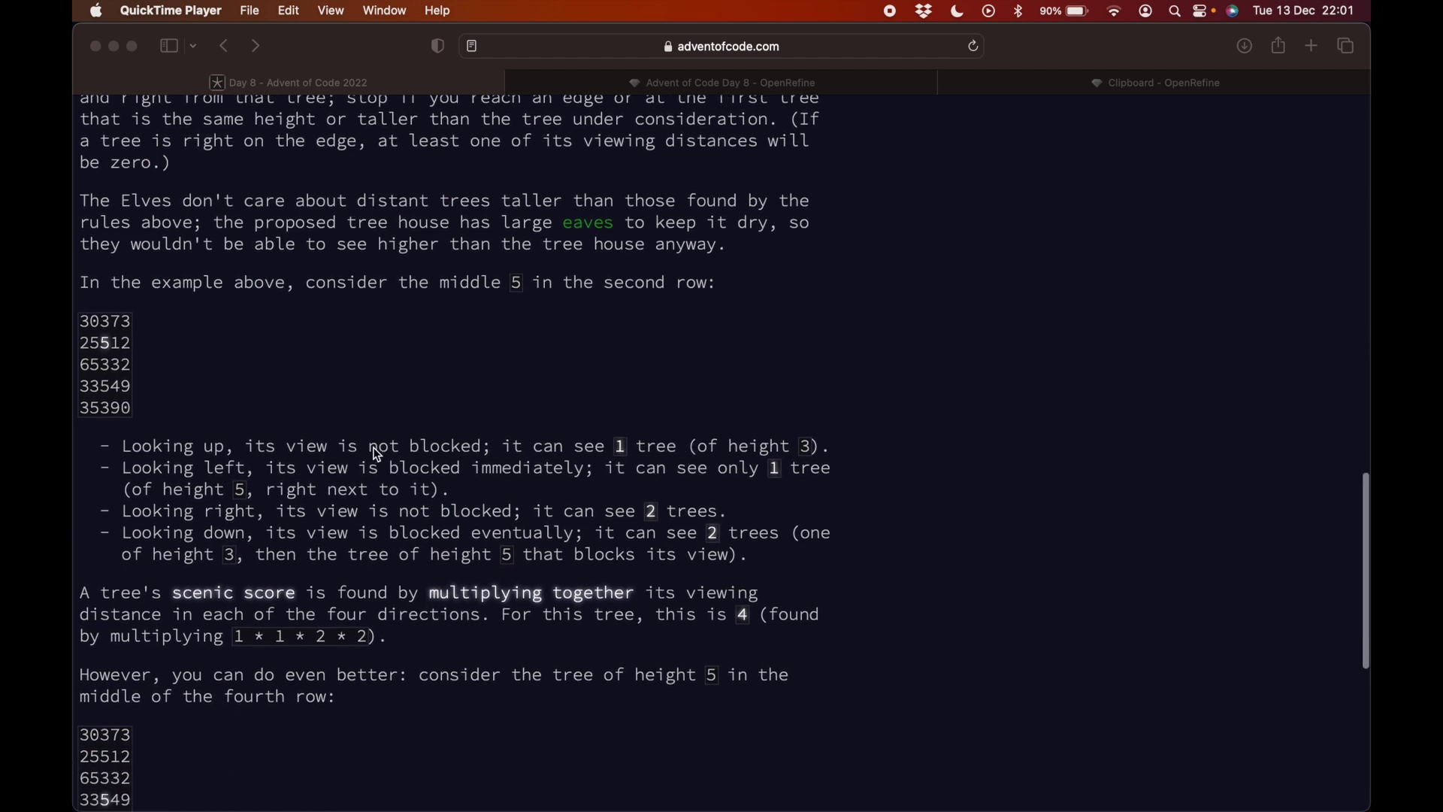
Trace the sightlines from the middle 5 in the example grid's second row and review its scenic score multiplication.
{"action": "left_click", "coordinate": [109, 342]}
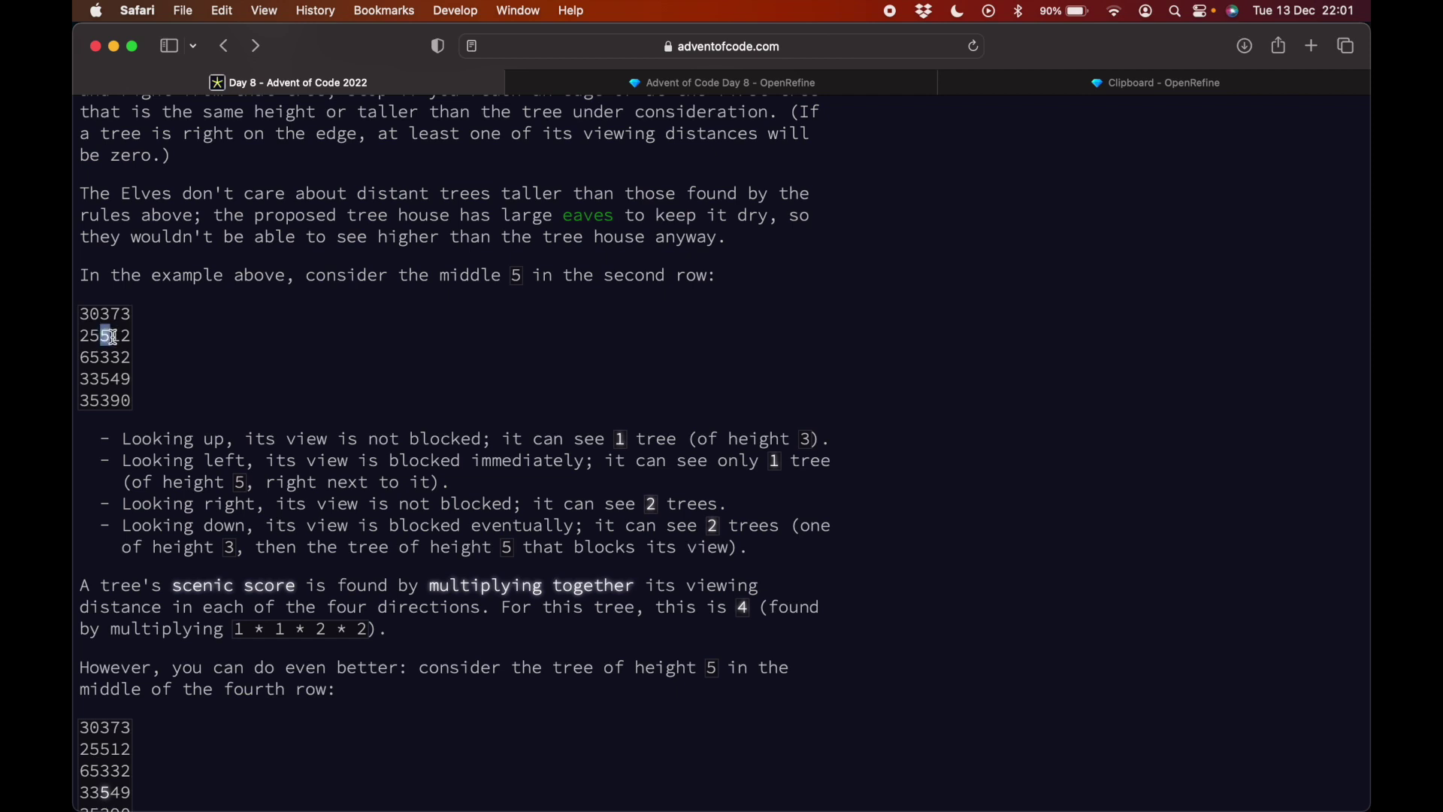
{"action": "left_click", "coordinate": [128, 336]}
{"action": "left_click_drag", "start_coordinate": [128, 335], "coordinate": [110, 334]}
{"action": "left_click", "coordinate": [110, 333]}
{"action": "left_click_drag", "start_coordinate": [108, 336], "coordinate": [94, 335]}
{"action": "left_click", "coordinate": [106, 338]}
{"action": "left_click", "coordinate": [106, 337]}
{"action": "scroll", "coordinate": [126, 404], "scroll_direction": "down", "scroll_amount": 1}
{"action": "scroll", "coordinate": [127, 407], "scroll_direction": "down", "scroll_amount": 2}
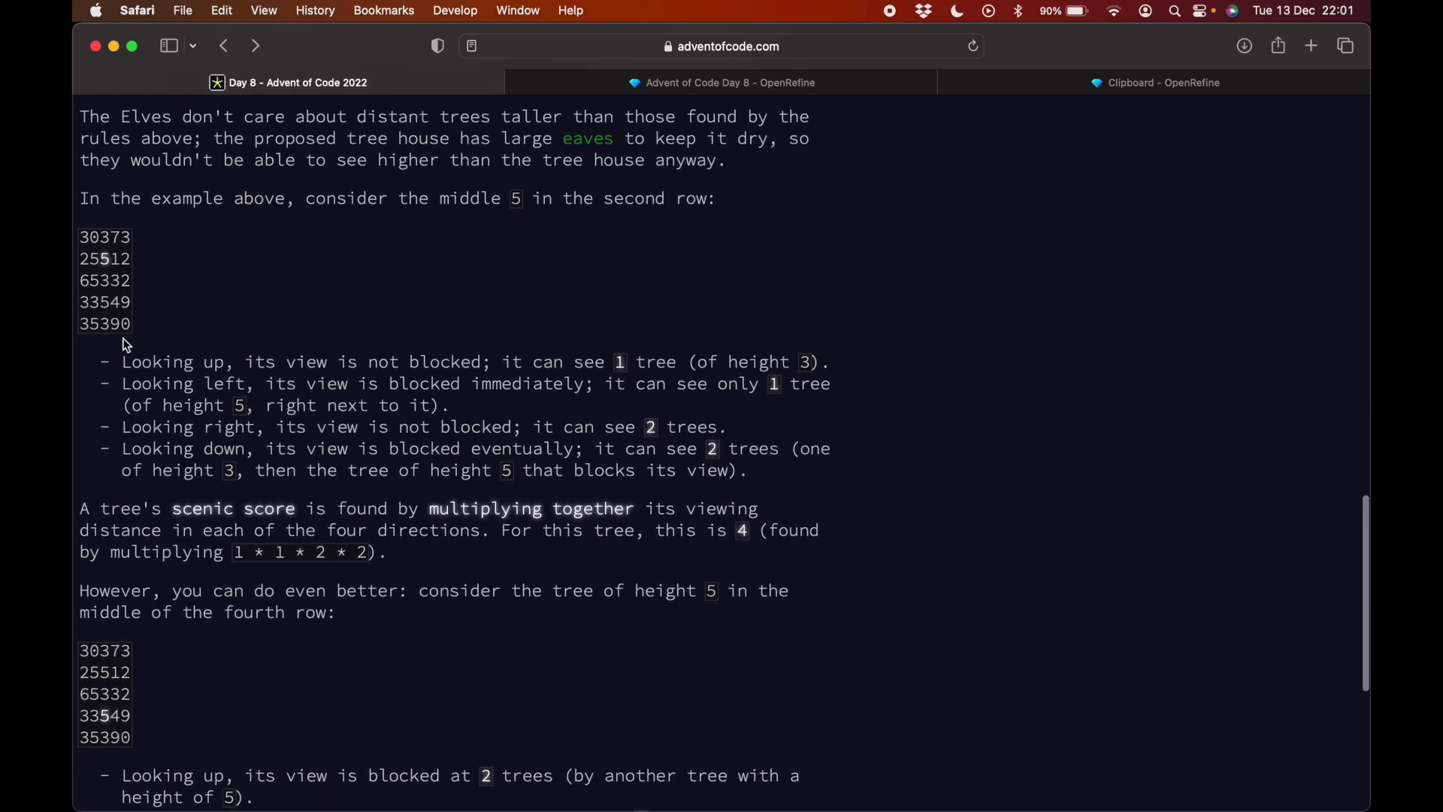
{"action": "scroll", "coordinate": [95, 518], "scroll_direction": "down", "scroll_amount": 2}
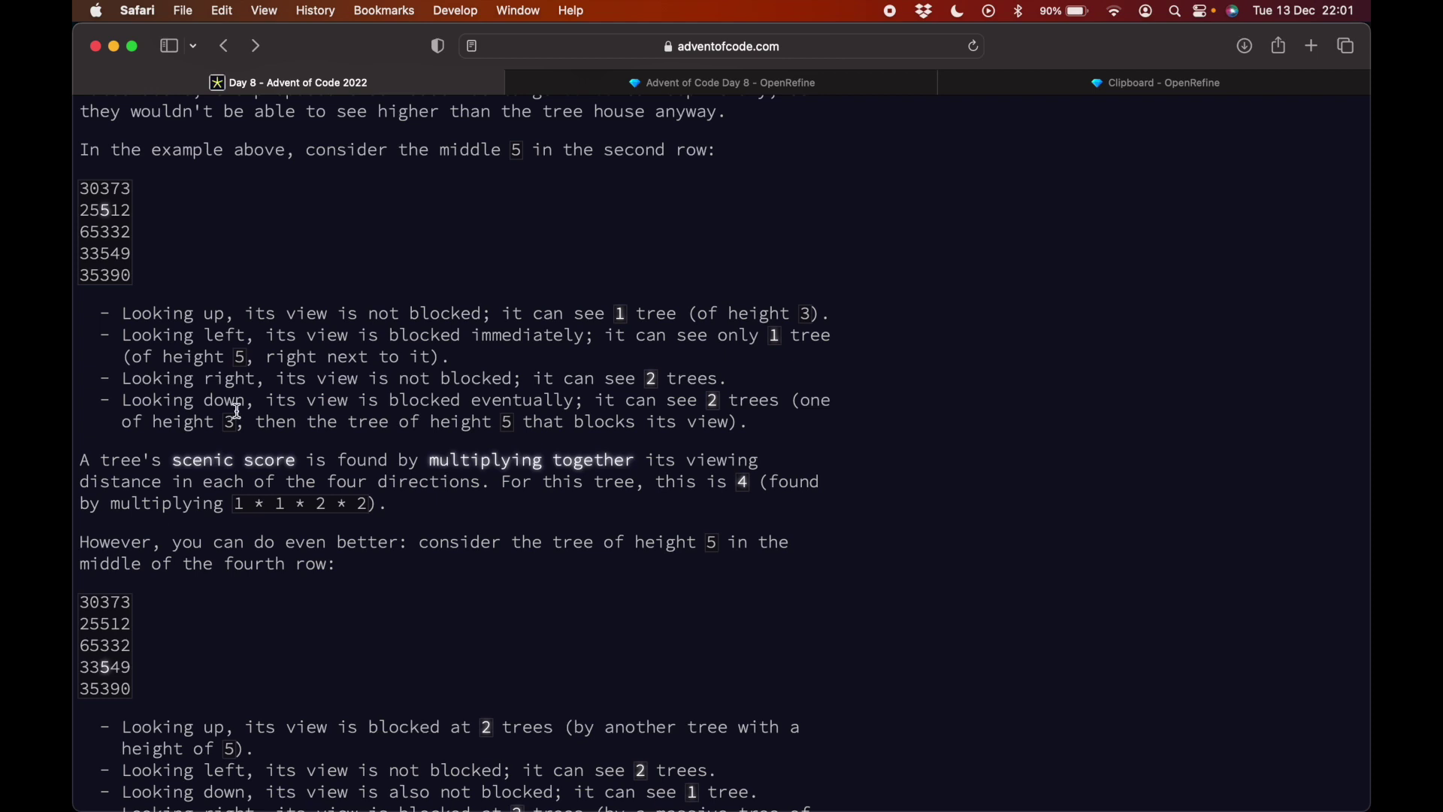
Switch to the OpenRefine Day 8 project, roll its history back to step 21 and inspect row 5's treesNorth and treesSouth values.
{"action": "left_click", "coordinate": [688, 84]}
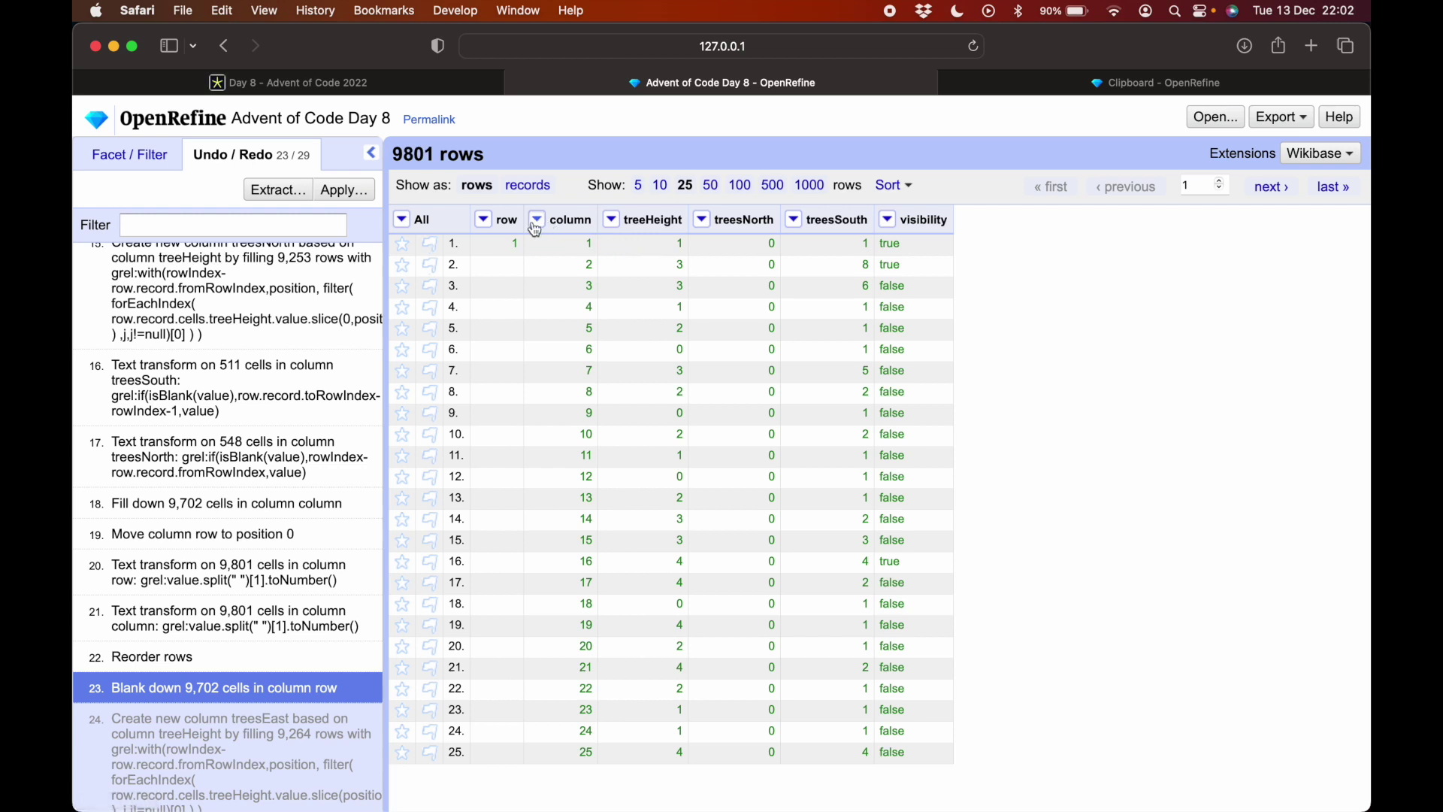
{"action": "left_click", "coordinate": [255, 668]}
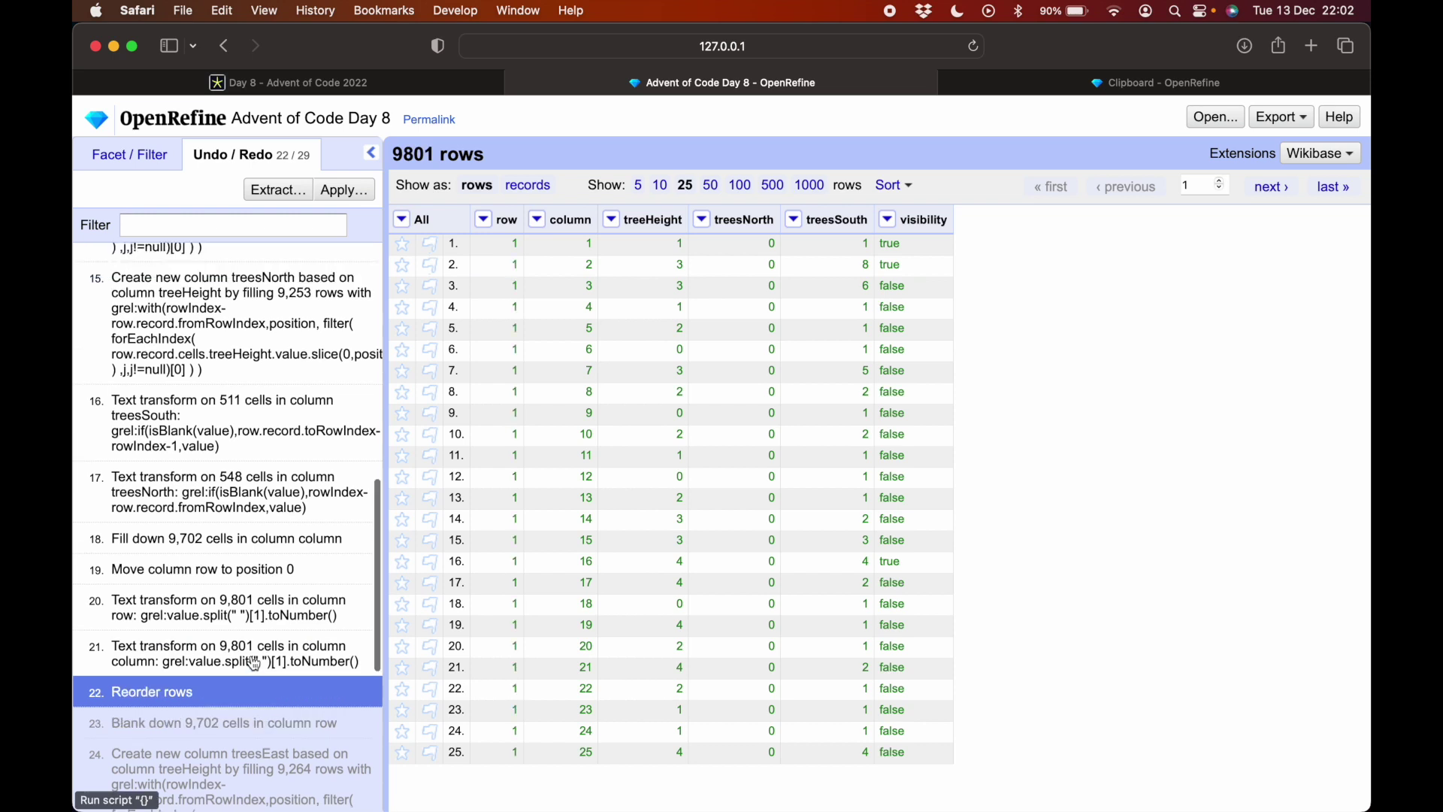
{"action": "left_click", "coordinate": [254, 655]}
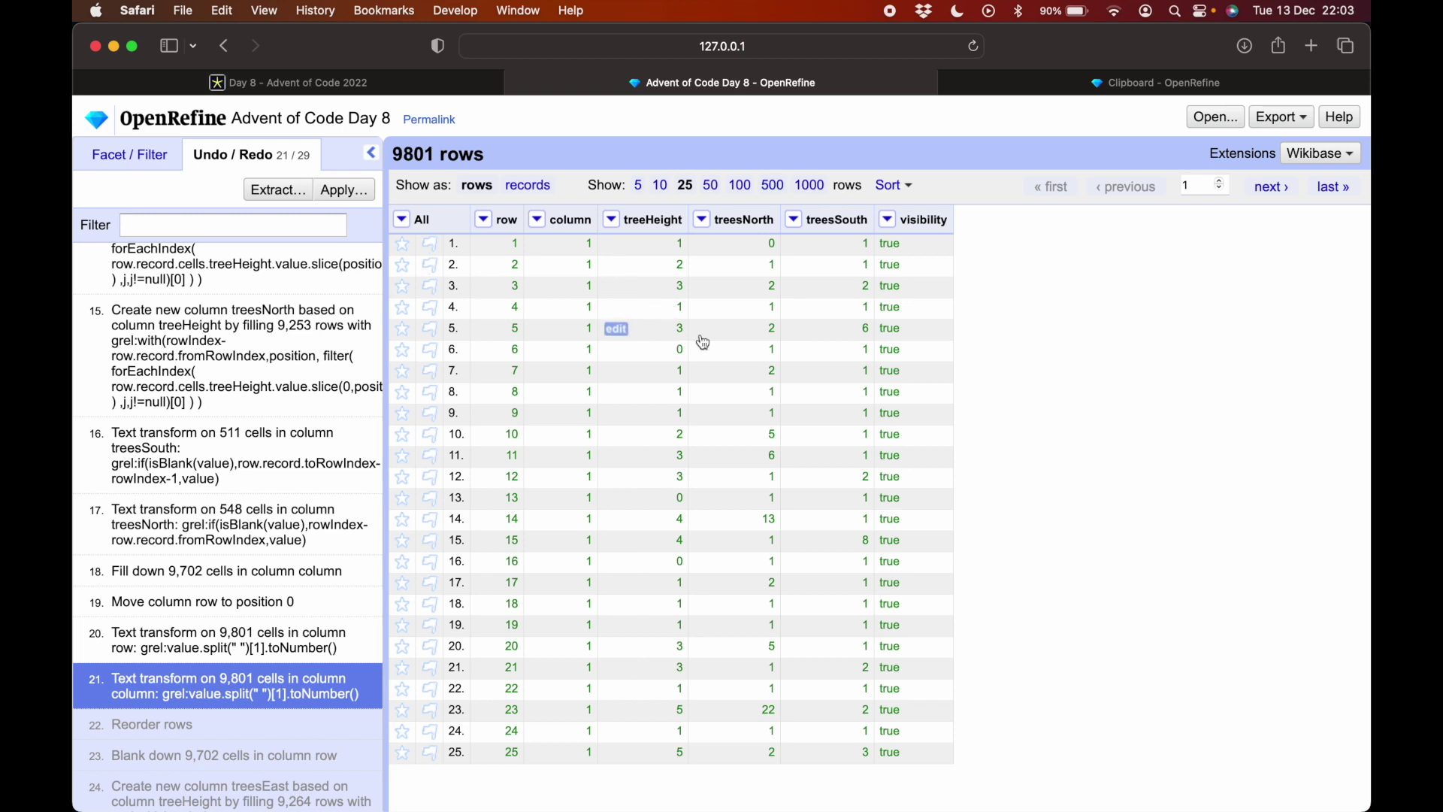
{"action": "double_click", "coordinate": [775, 331]}
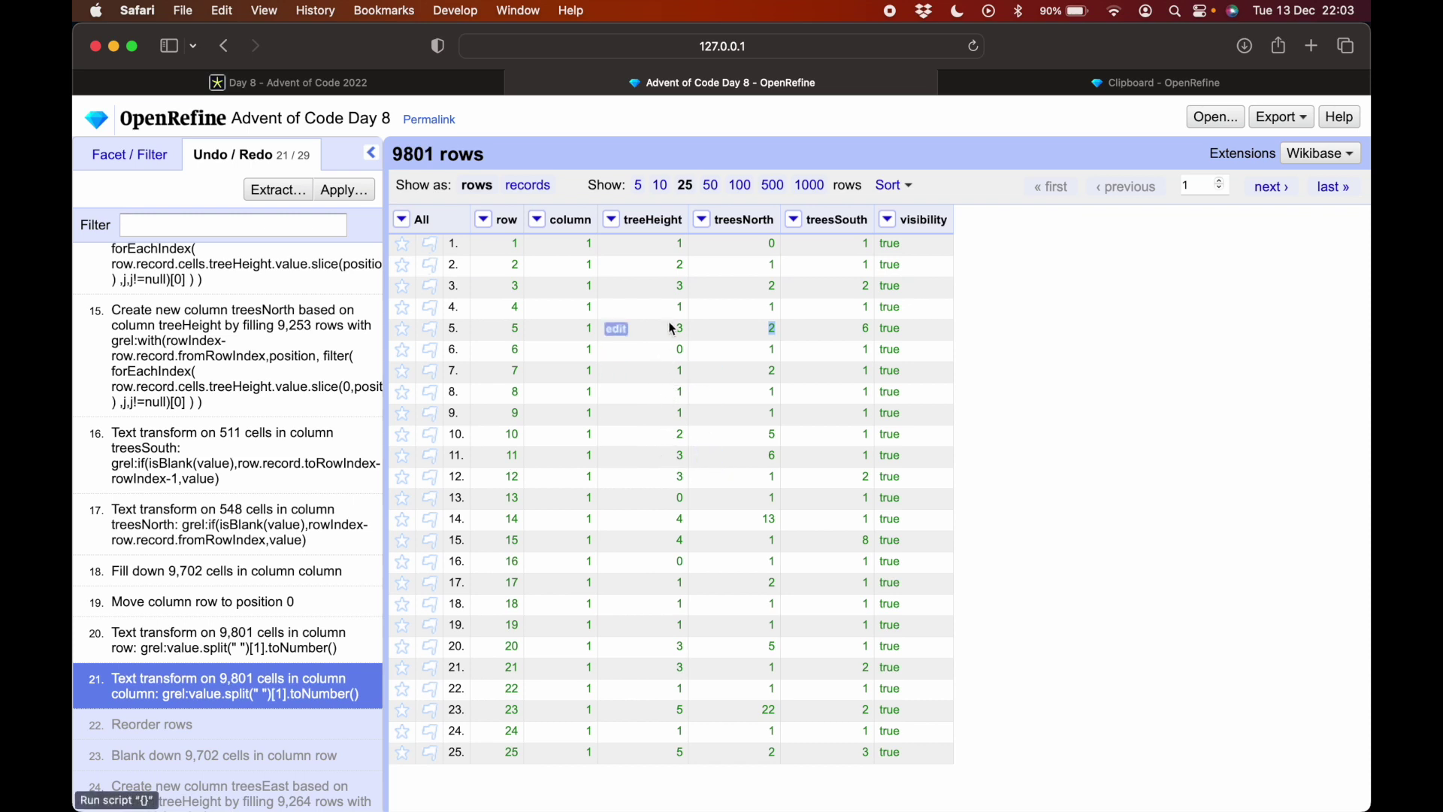
{"action": "double_click", "coordinate": [866, 328]}
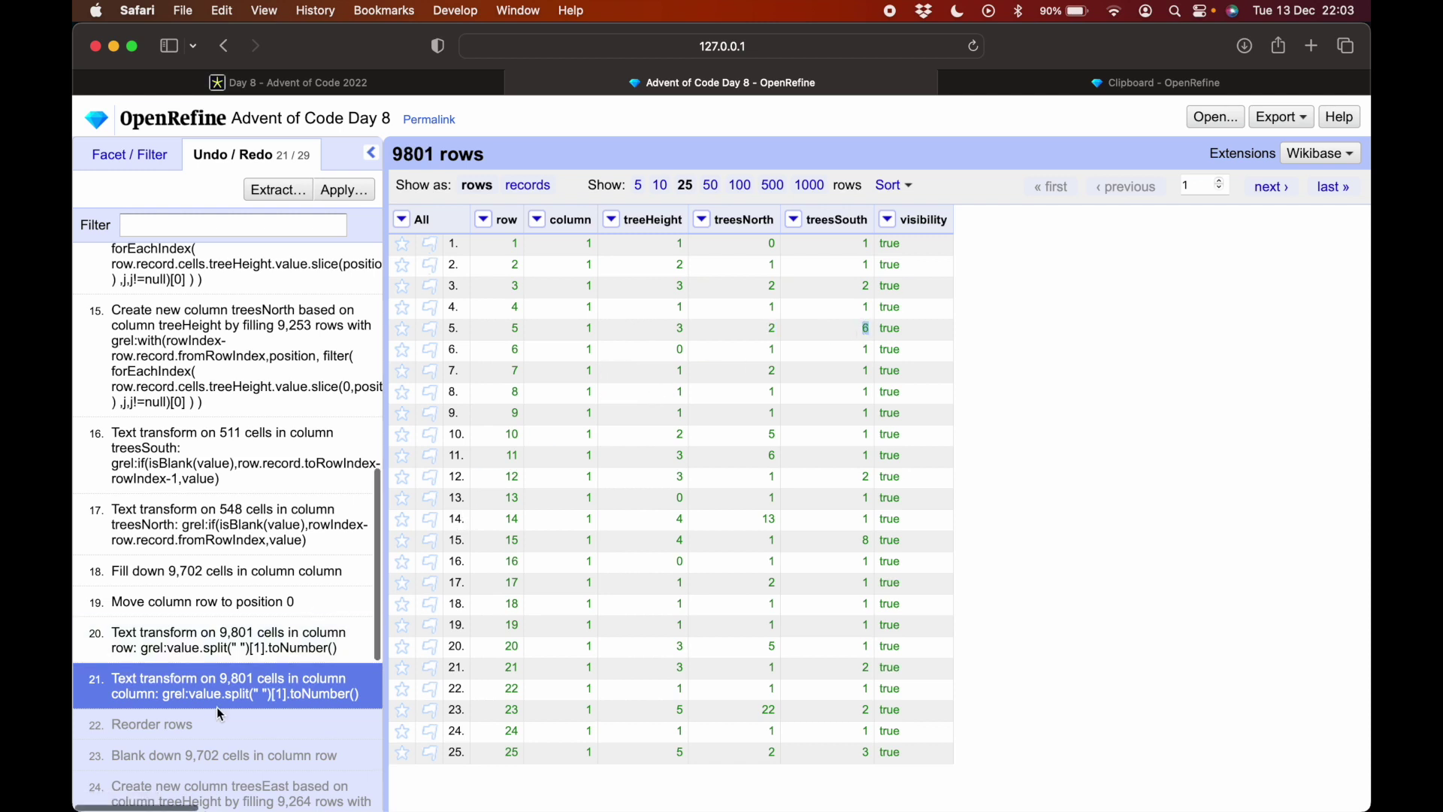
{"action": "scroll", "coordinate": [220, 712], "scroll_direction": "down", "scroll_amount": 1}
{"action": "scroll", "coordinate": [217, 709], "scroll_direction": "down", "scroll_amount": 2}
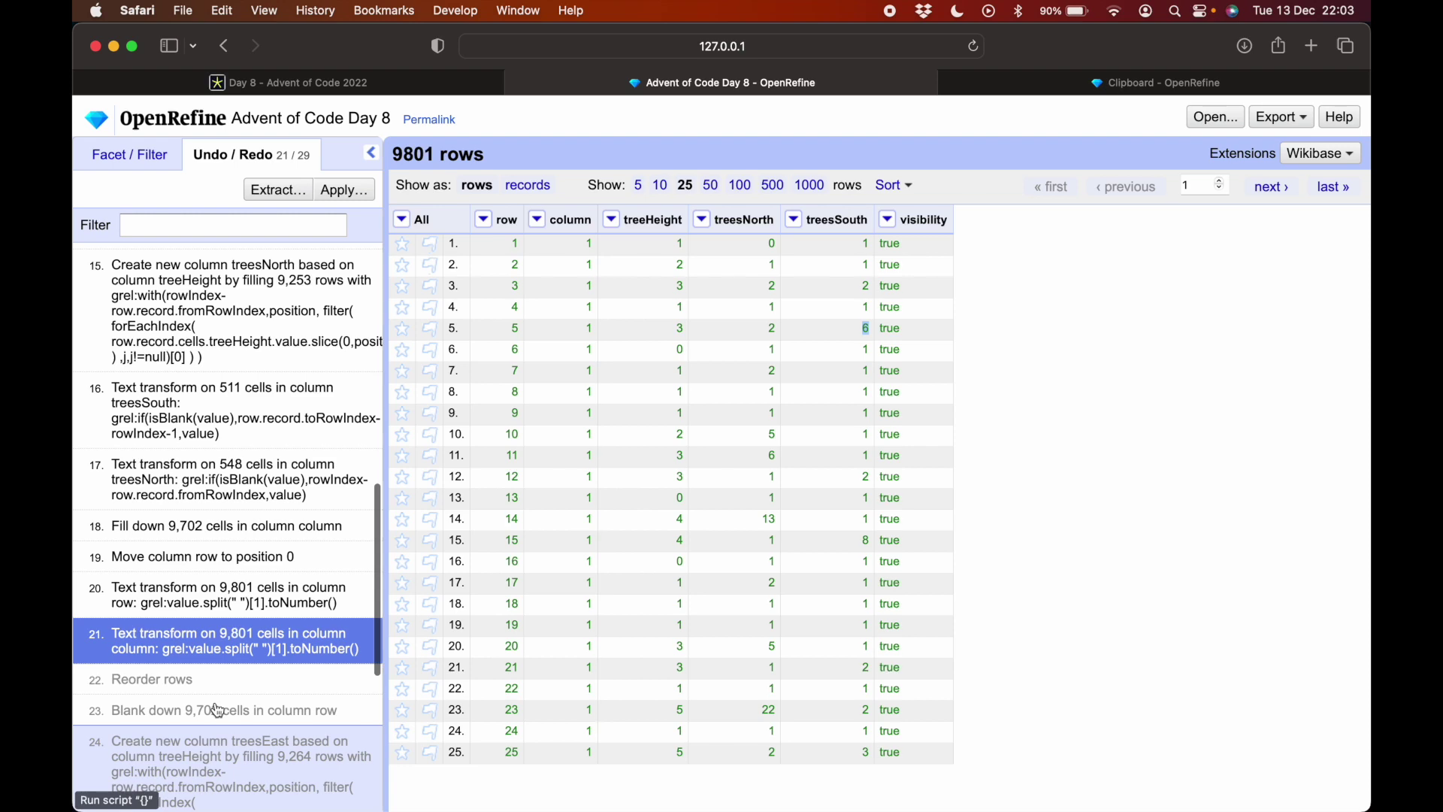
Close the operation extract in the Clipboard project, review its example columns and history, and return to the Day 8 project.
{"action": "left_click", "coordinate": [1158, 83]}
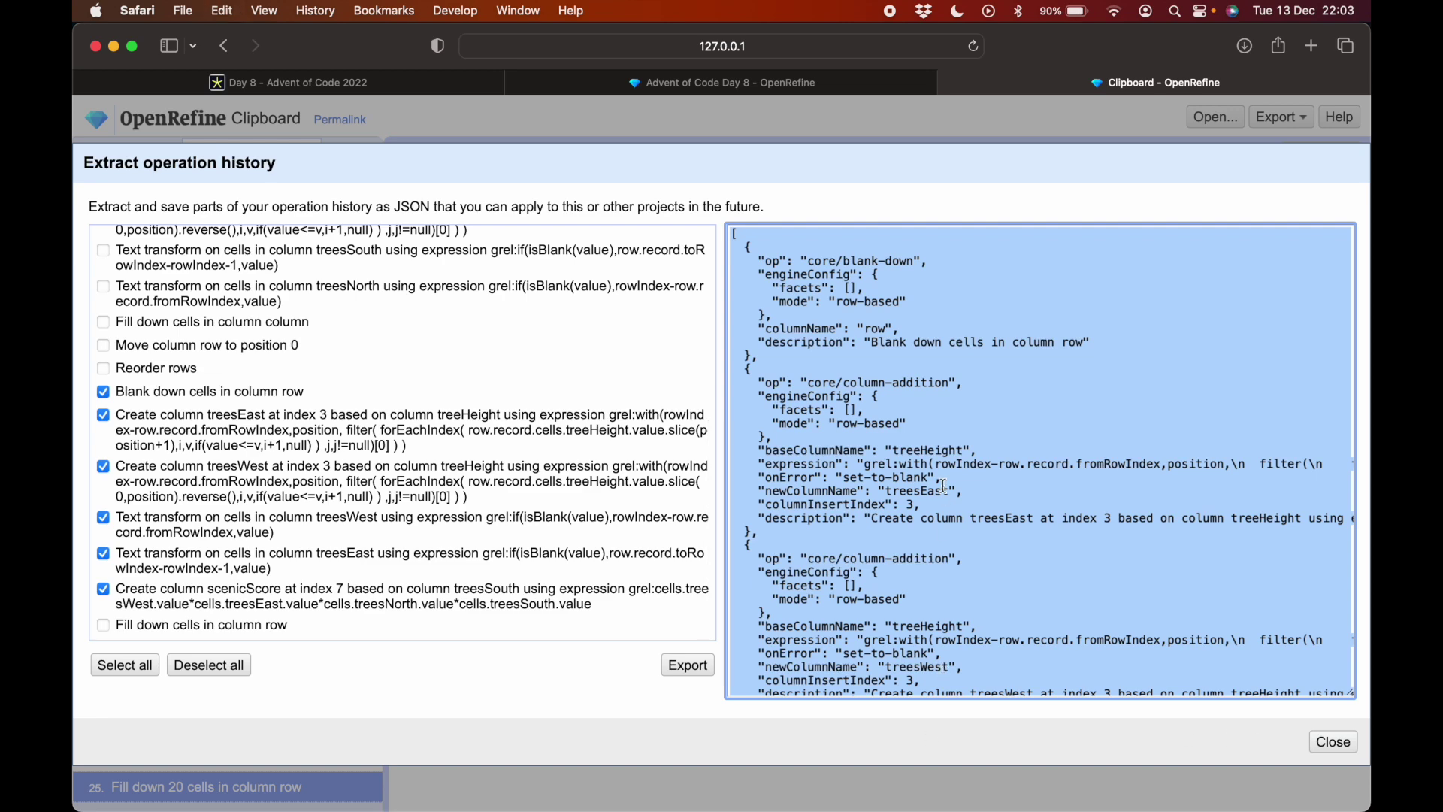
{"action": "left_click", "coordinate": [1334, 742]}
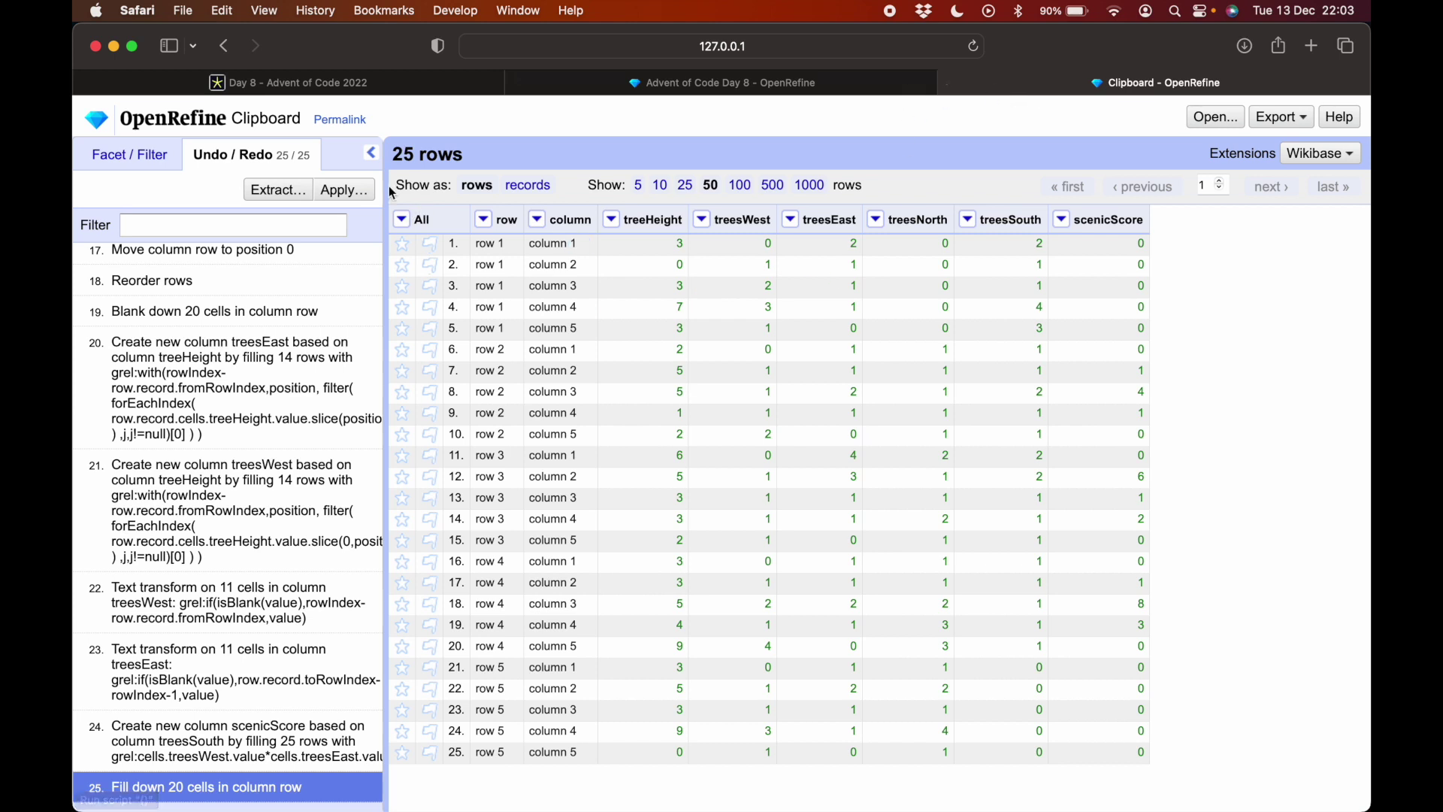
{"action": "left_click", "coordinate": [120, 159]}
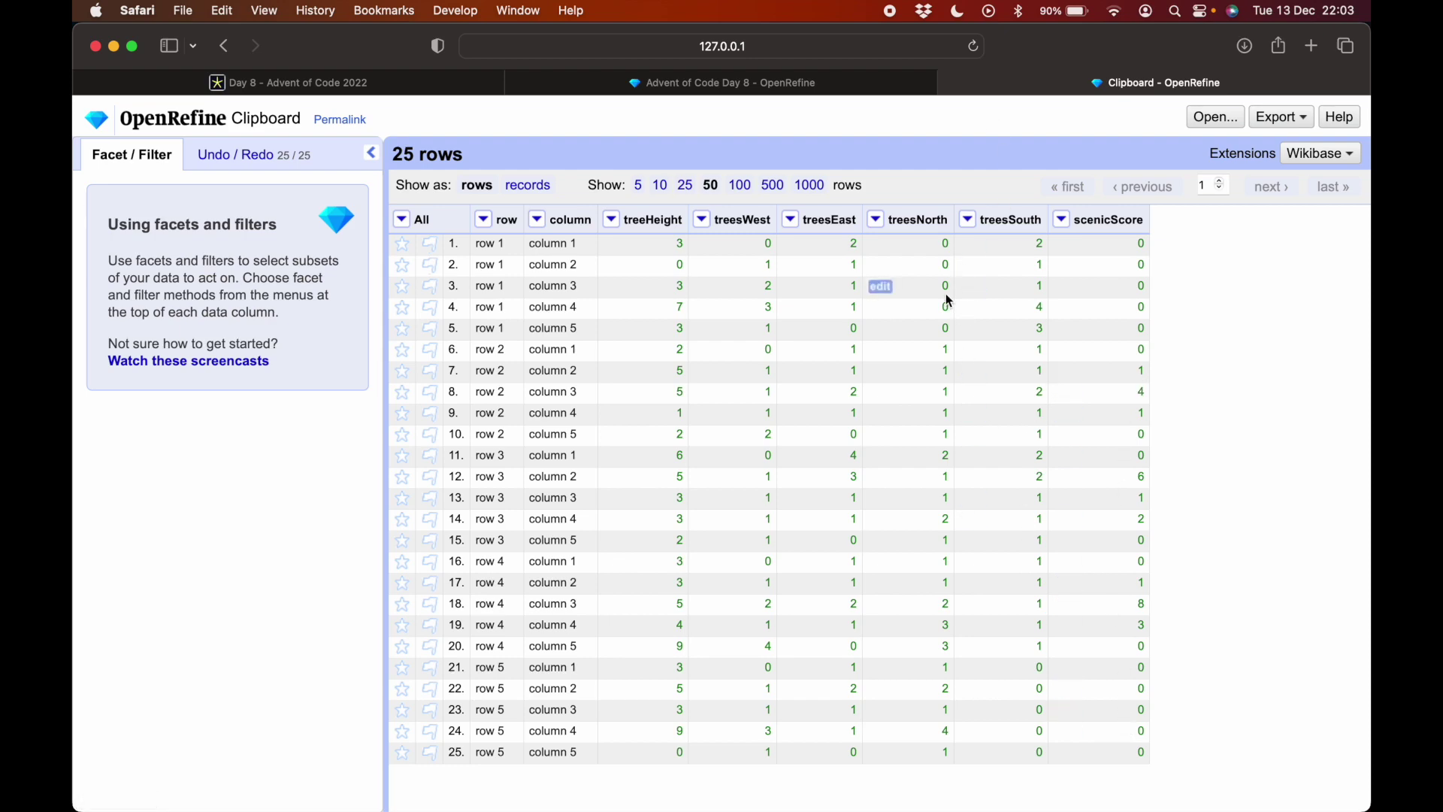
{"action": "left_click", "coordinate": [256, 166]}
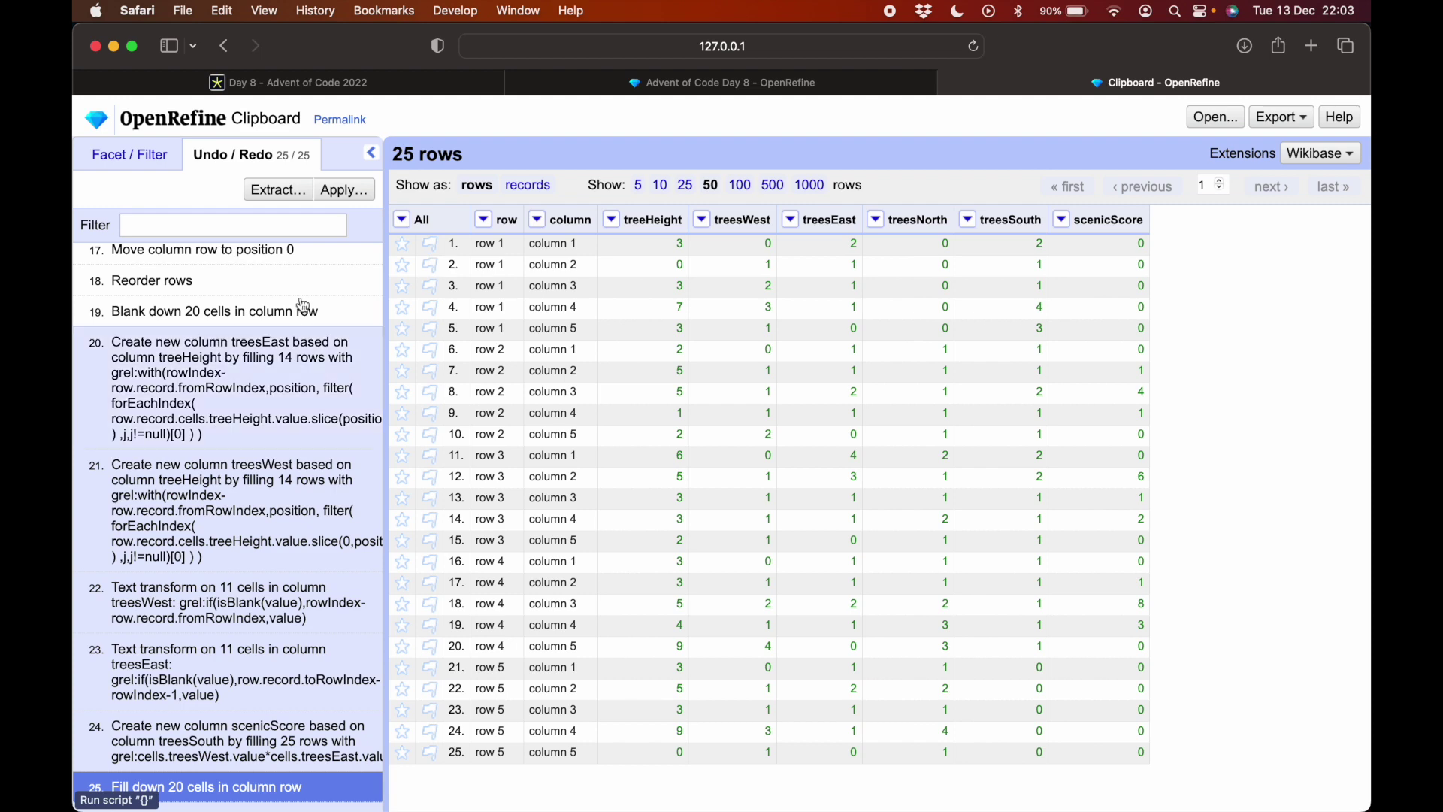
{"action": "left_click", "coordinate": [670, 87]}
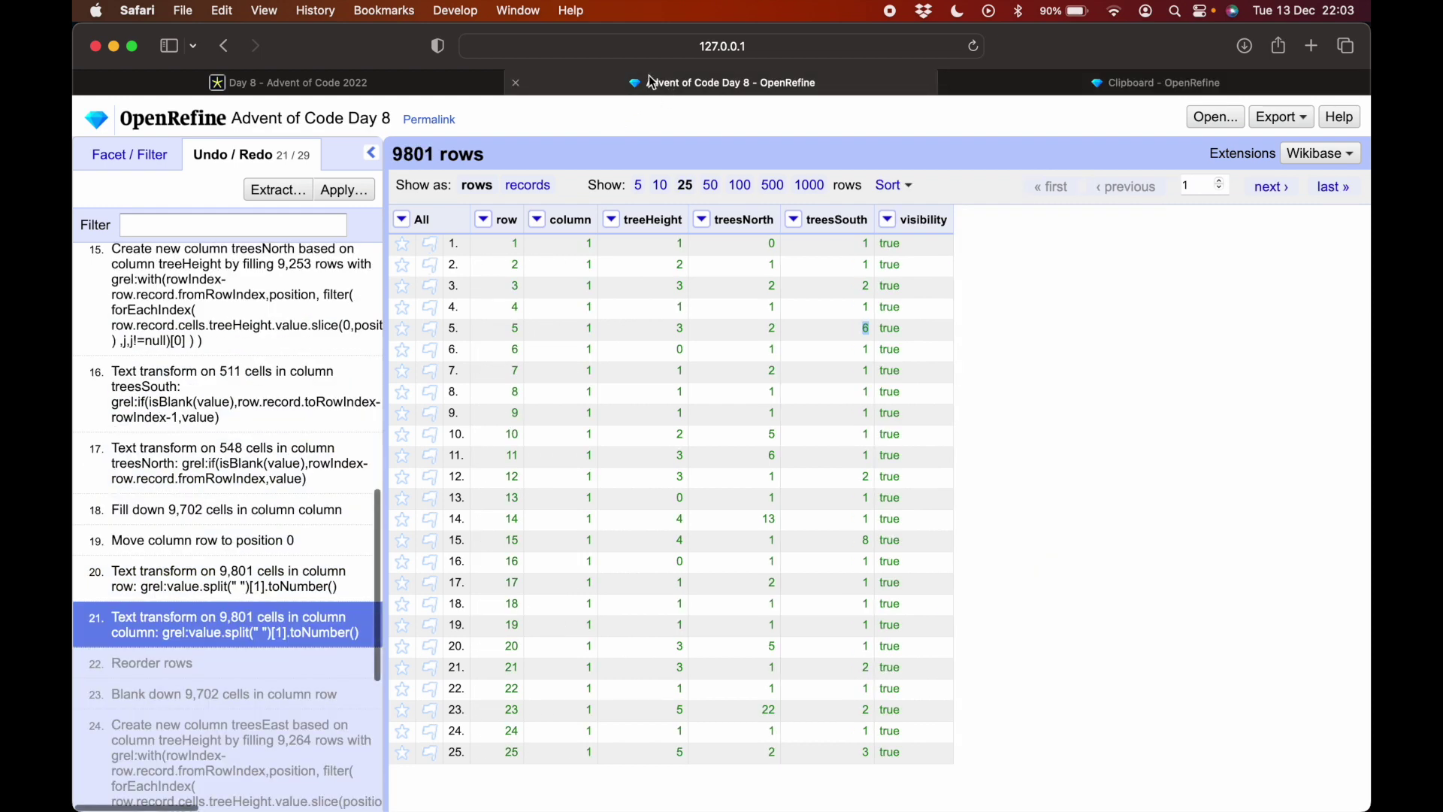
{"action": "left_click", "coordinate": [342, 190]}
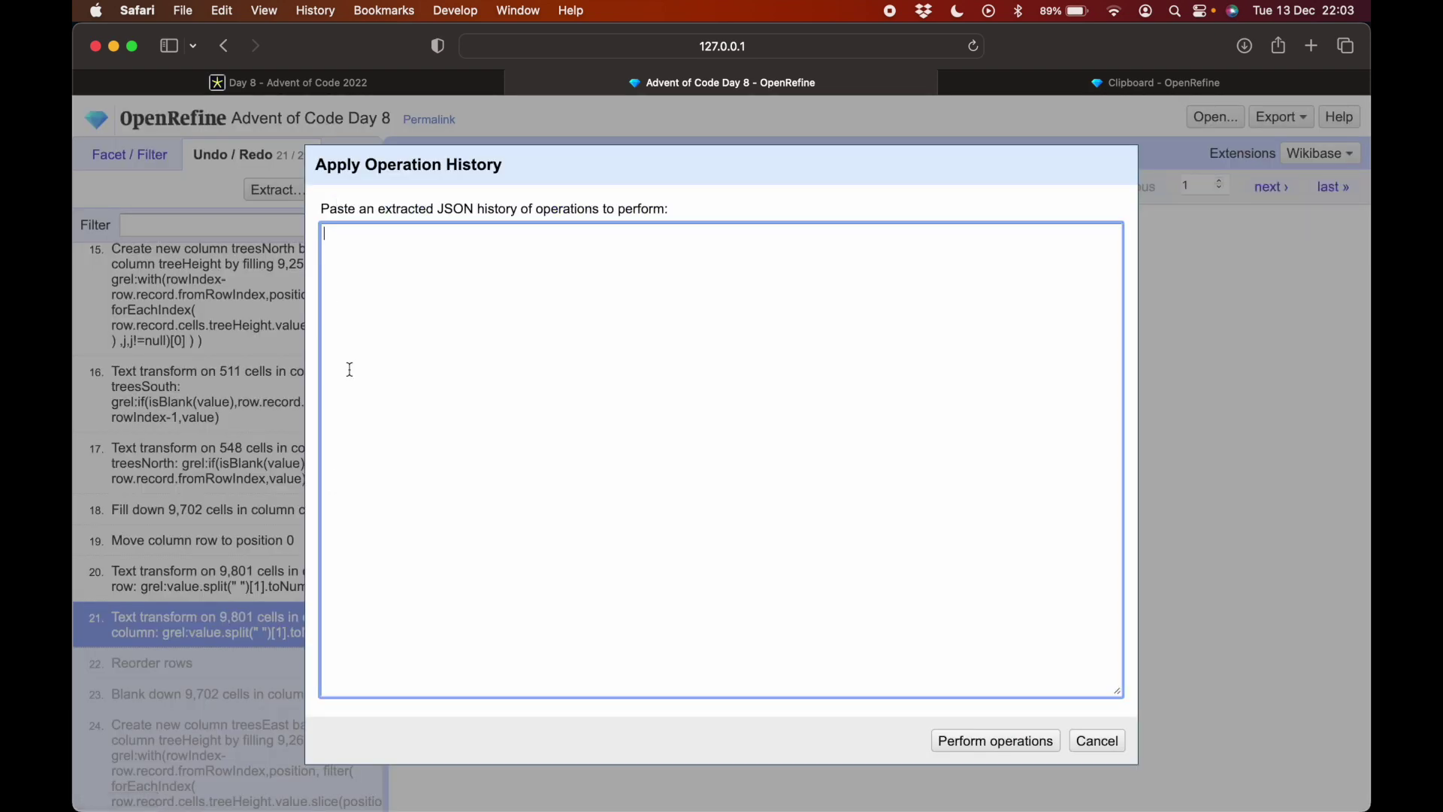
{"action": "key", "text": "super+v"}
{"action": "scroll", "coordinate": [659, 562], "scroll_direction": "up", "scroll_amount": 5}
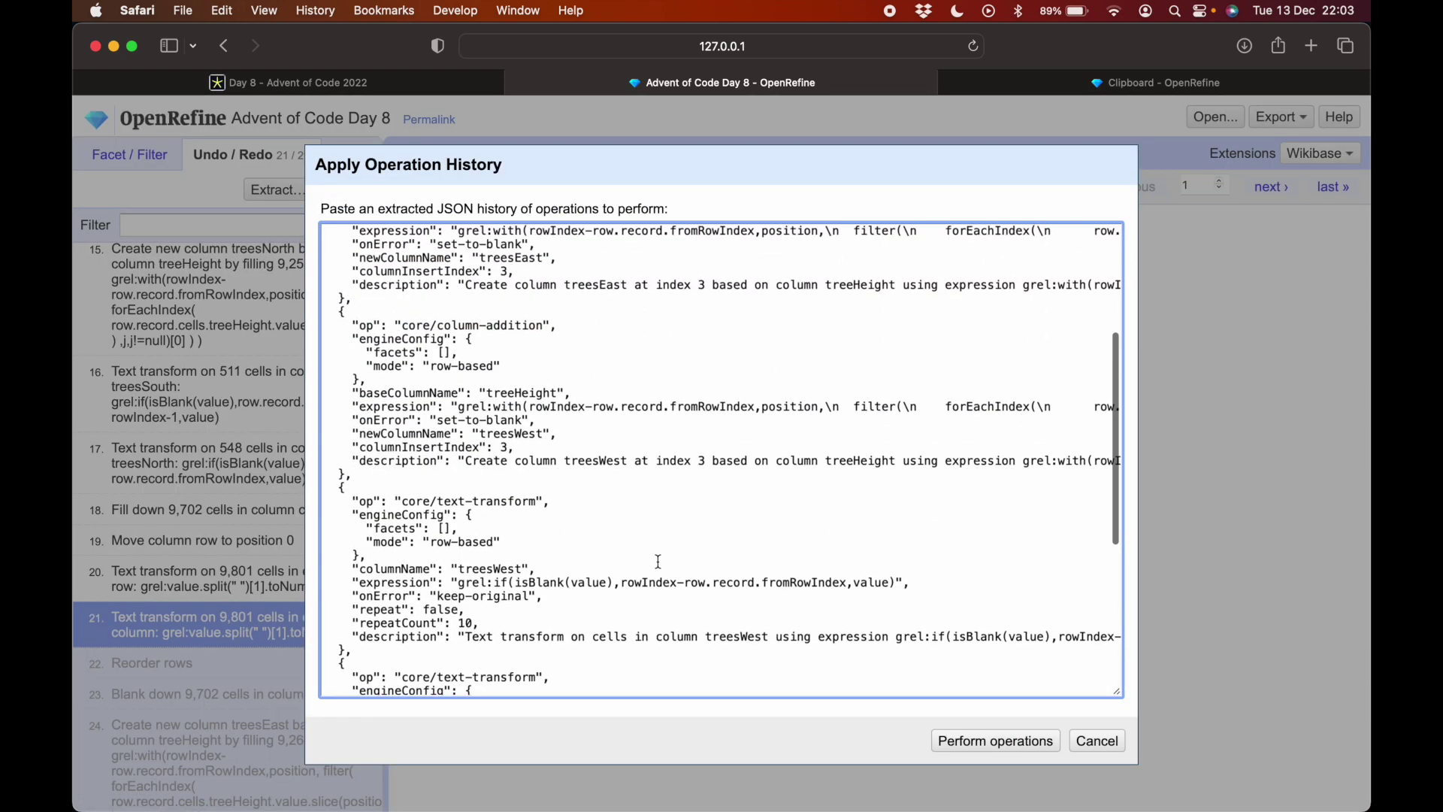
{"action": "scroll", "coordinate": [659, 561], "scroll_direction": "up", "scroll_amount": 4}
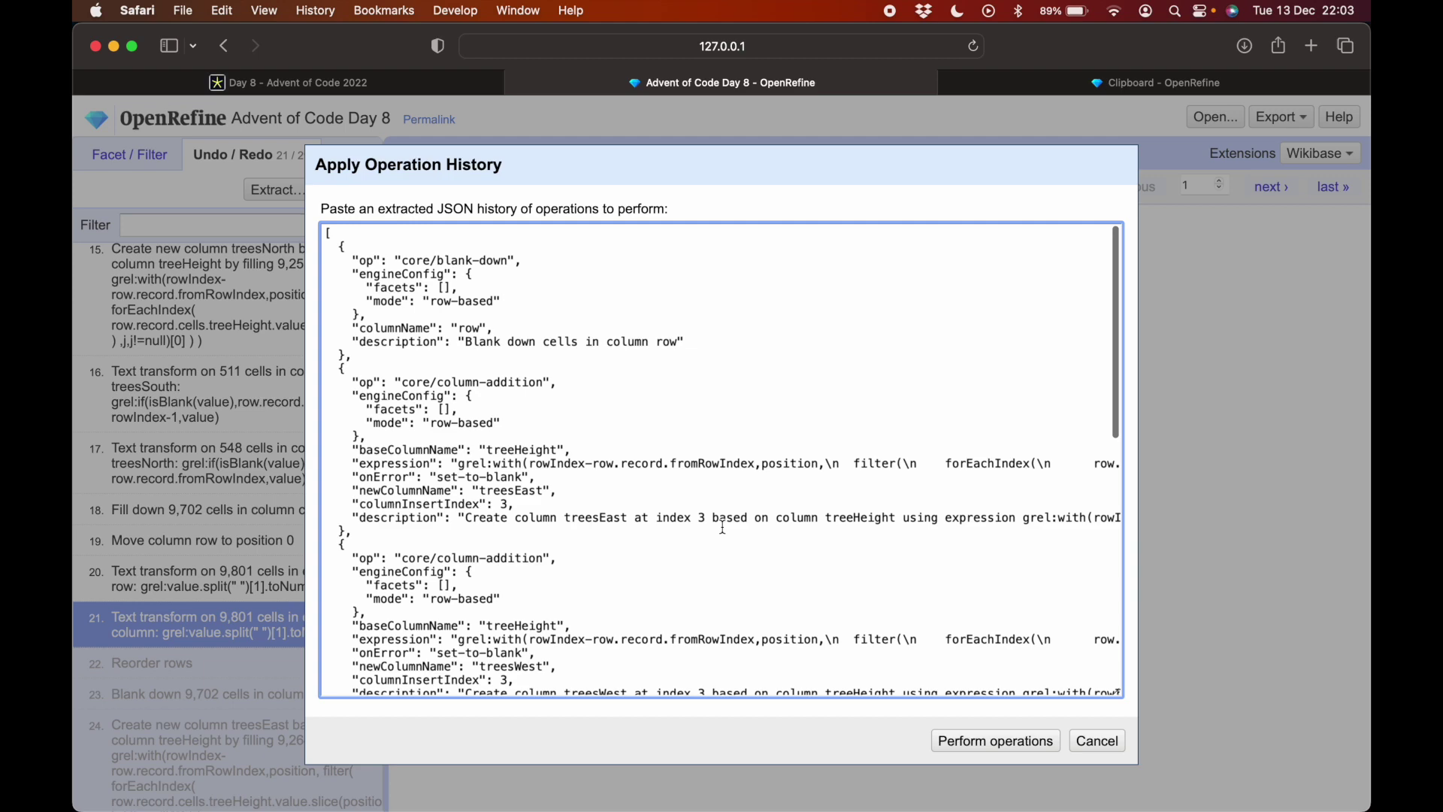
{"action": "key", "text": "super+a"}
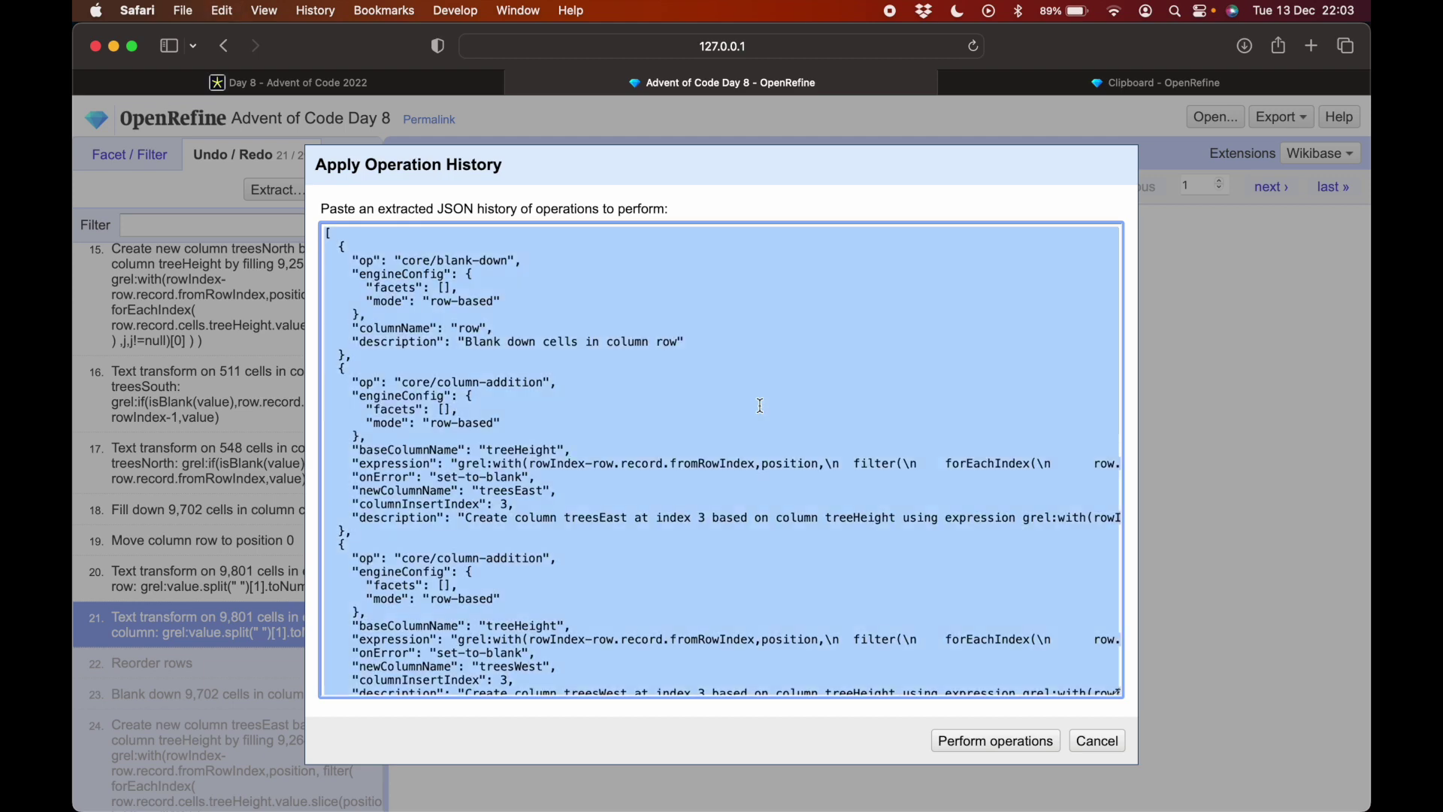
{"action": "key", "text": "super+x"}
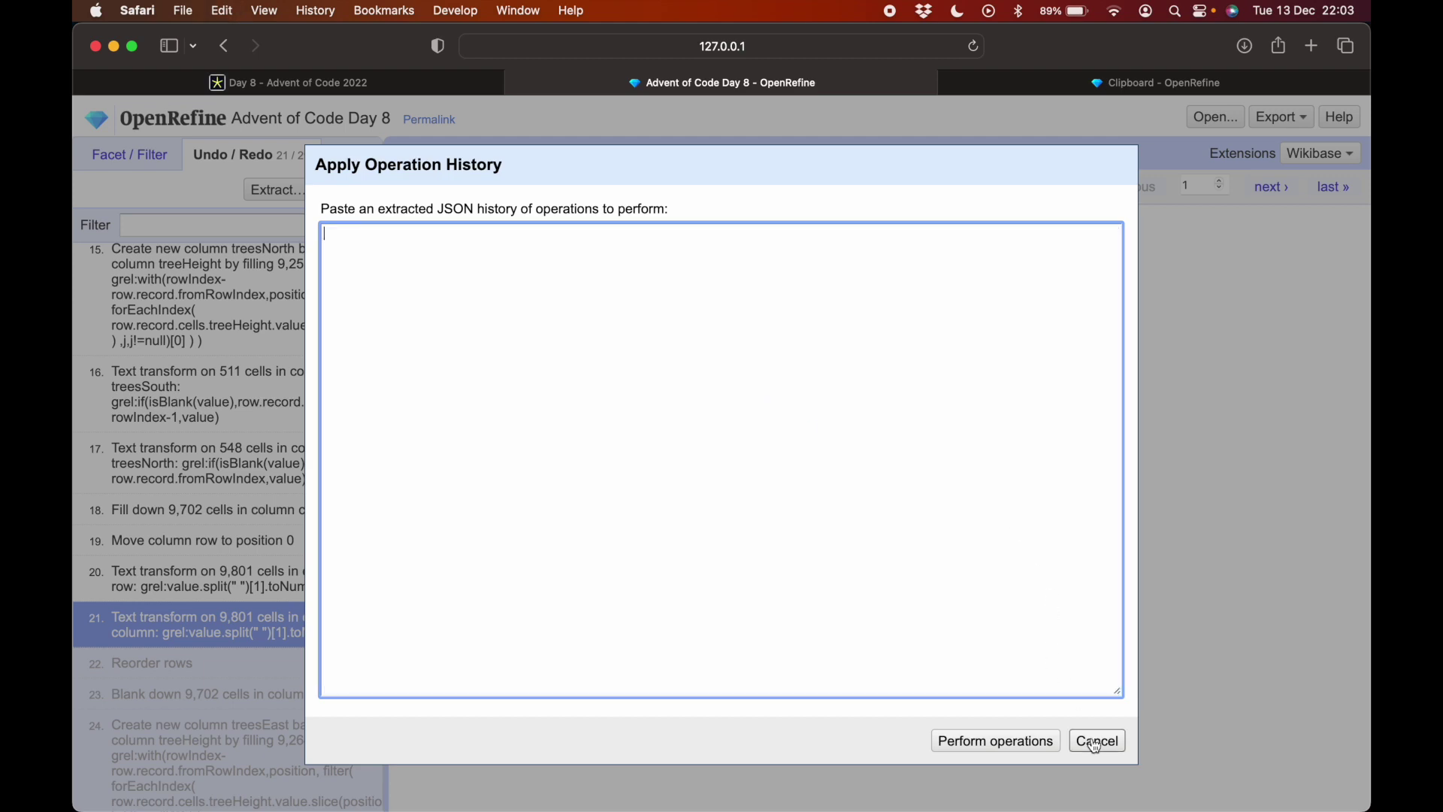
{"action": "left_click", "coordinate": [1095, 743]}
{"action": "left_click", "coordinate": [484, 219]}
{"action": "mouse_move", "coordinate": [490, 251]}
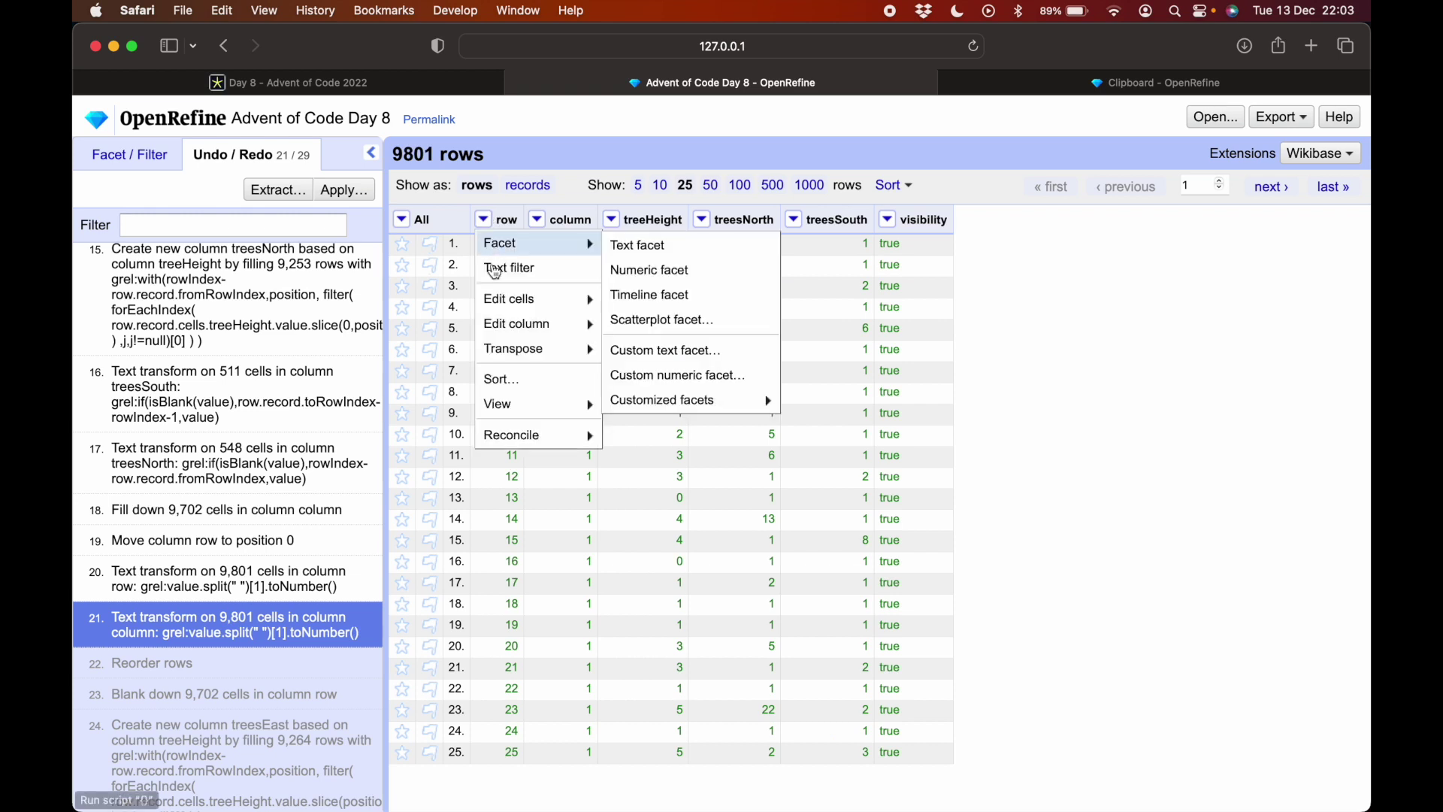
Move the project history forward through the row reordering to the blank down of column row, and show the data as records.
{"action": "left_click", "coordinate": [277, 665]}
{"action": "left_click", "coordinate": [269, 671]}
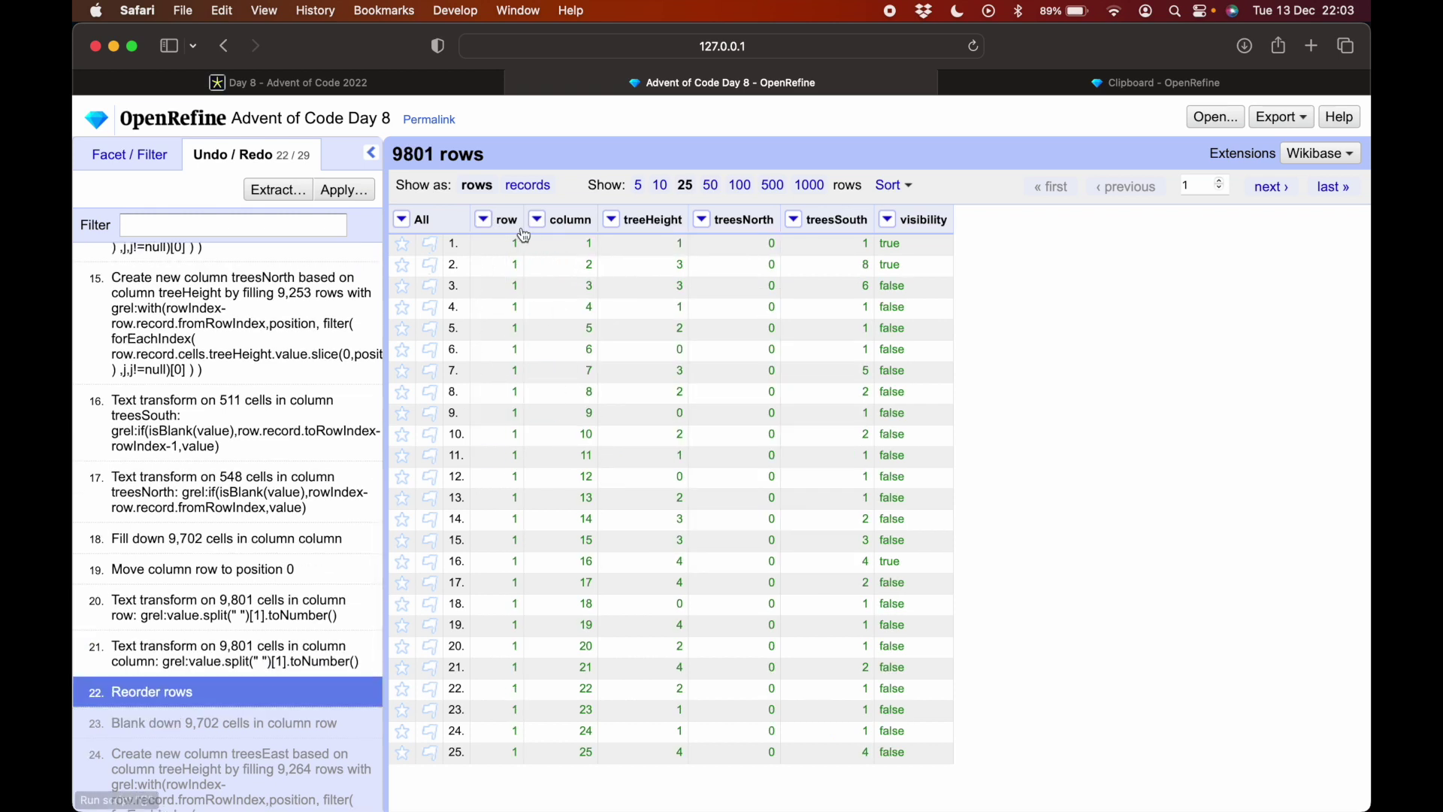
{"action": "left_click", "coordinate": [323, 724]}
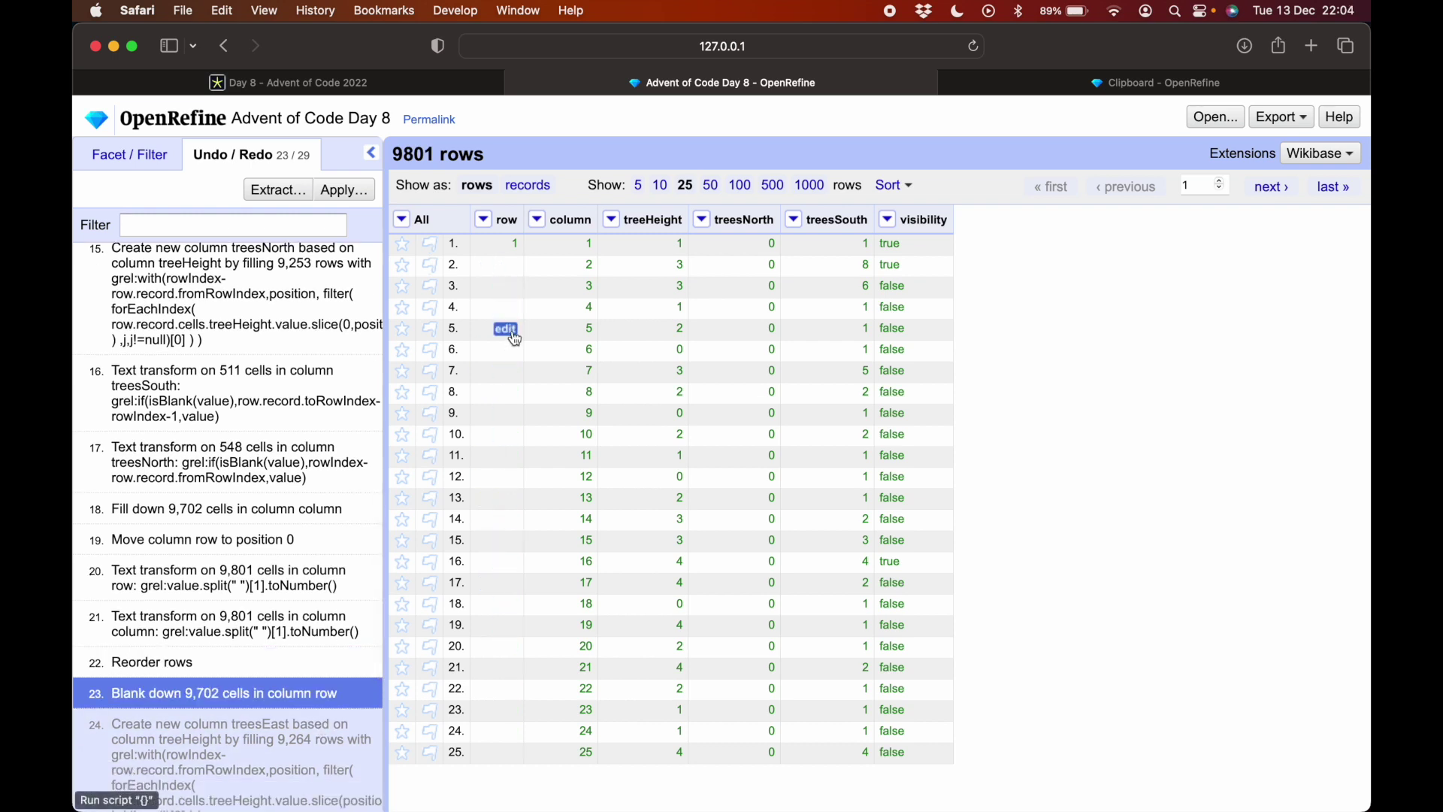
{"action": "left_click", "coordinate": [530, 186]}
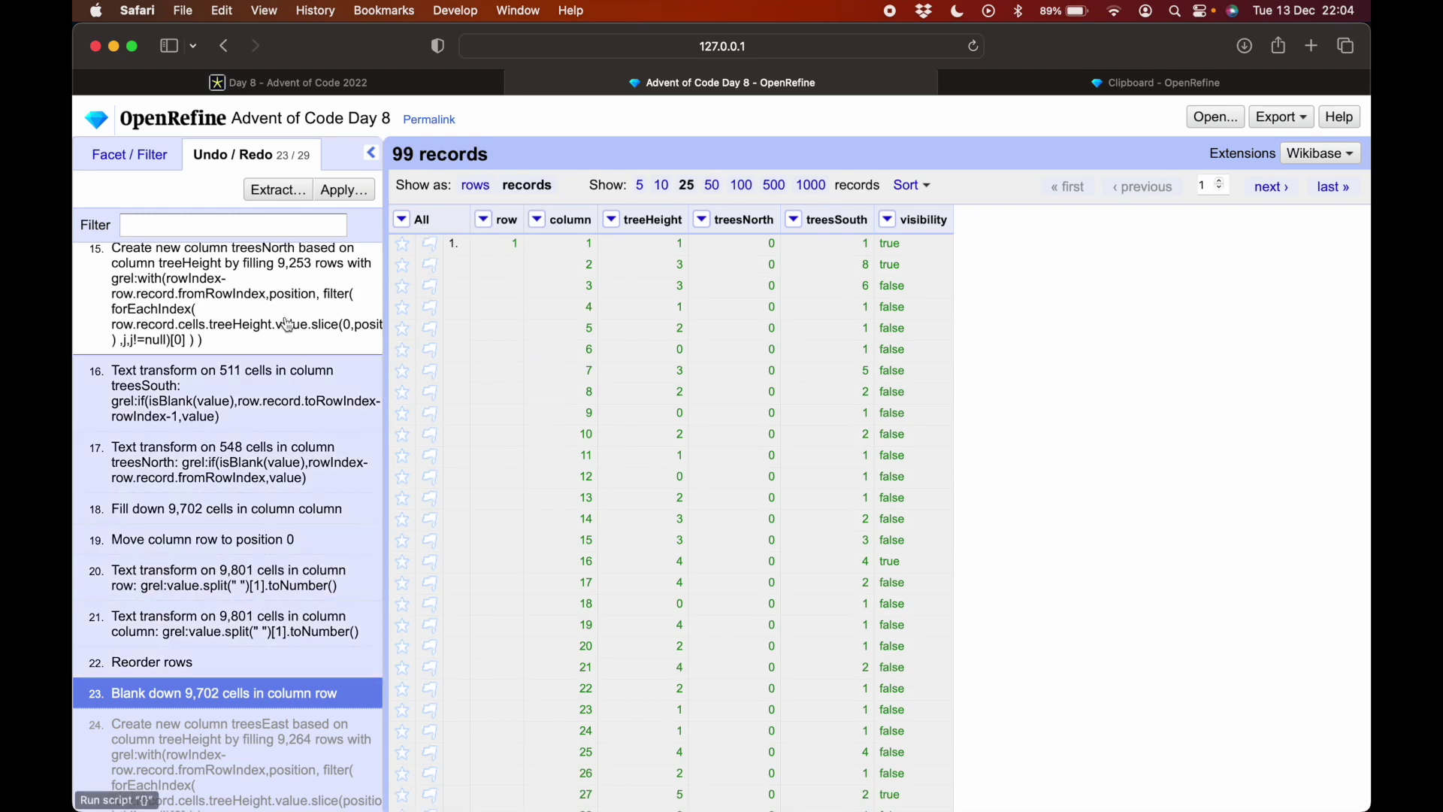
Apply the copied operation history without its blank-down operation to create the treesEast, treesWest and scenicScore columns.
{"action": "left_click", "coordinate": [338, 190]}
{"action": "key", "text": "super+v"}
{"action": "scroll", "coordinate": [426, 486], "scroll_direction": "up", "scroll_amount": 10}
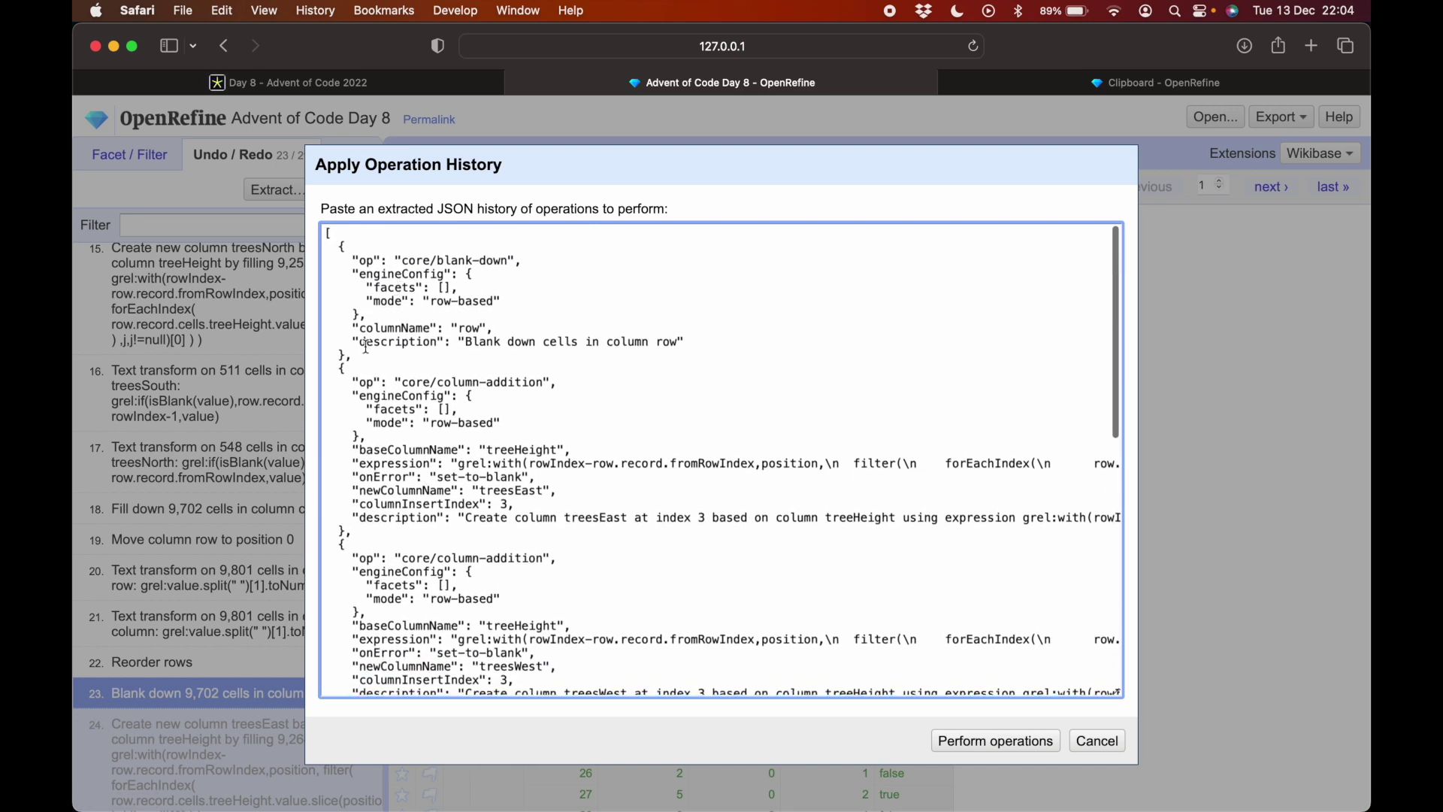
{"action": "left_click_drag", "start_coordinate": [354, 354], "coordinate": [326, 245]}
{"action": "key", "text": "BackSpace"}
{"action": "key", "text": "BackSpace"}
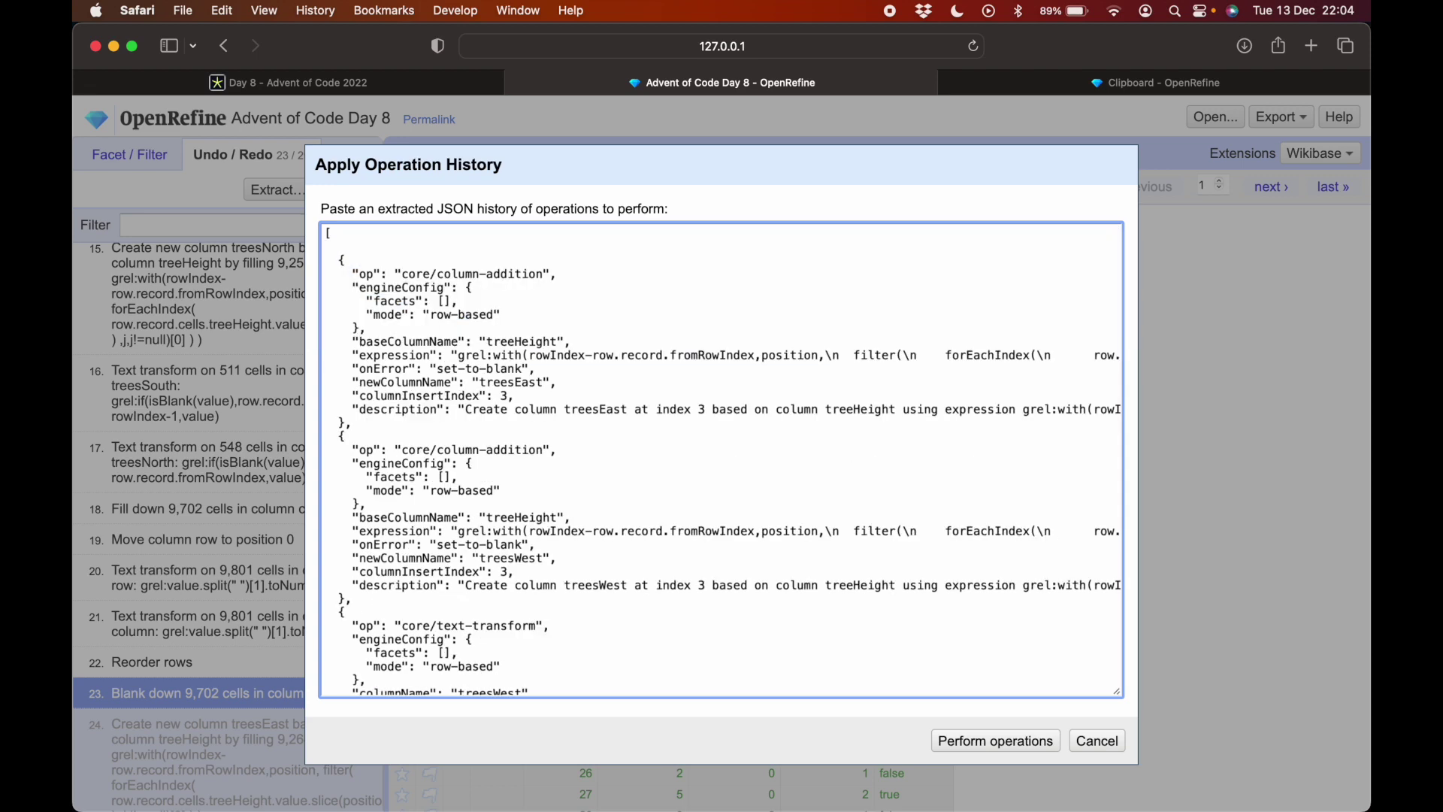
{"action": "left_click", "coordinate": [998, 741]}
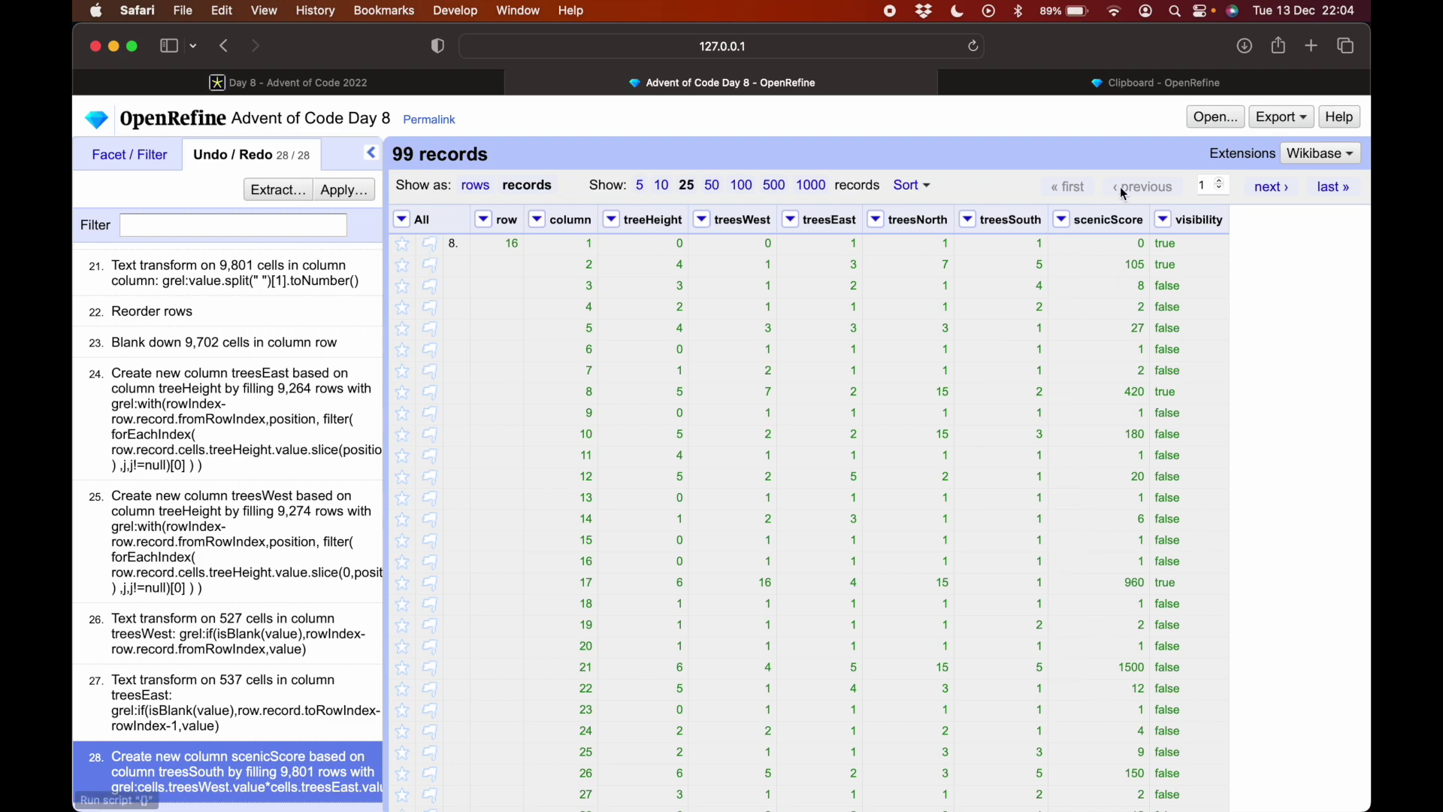
Check the Clipboard project's example columns, return to the Day 8 project and look through its scenicScore values.
{"action": "left_click", "coordinate": [1129, 81]}
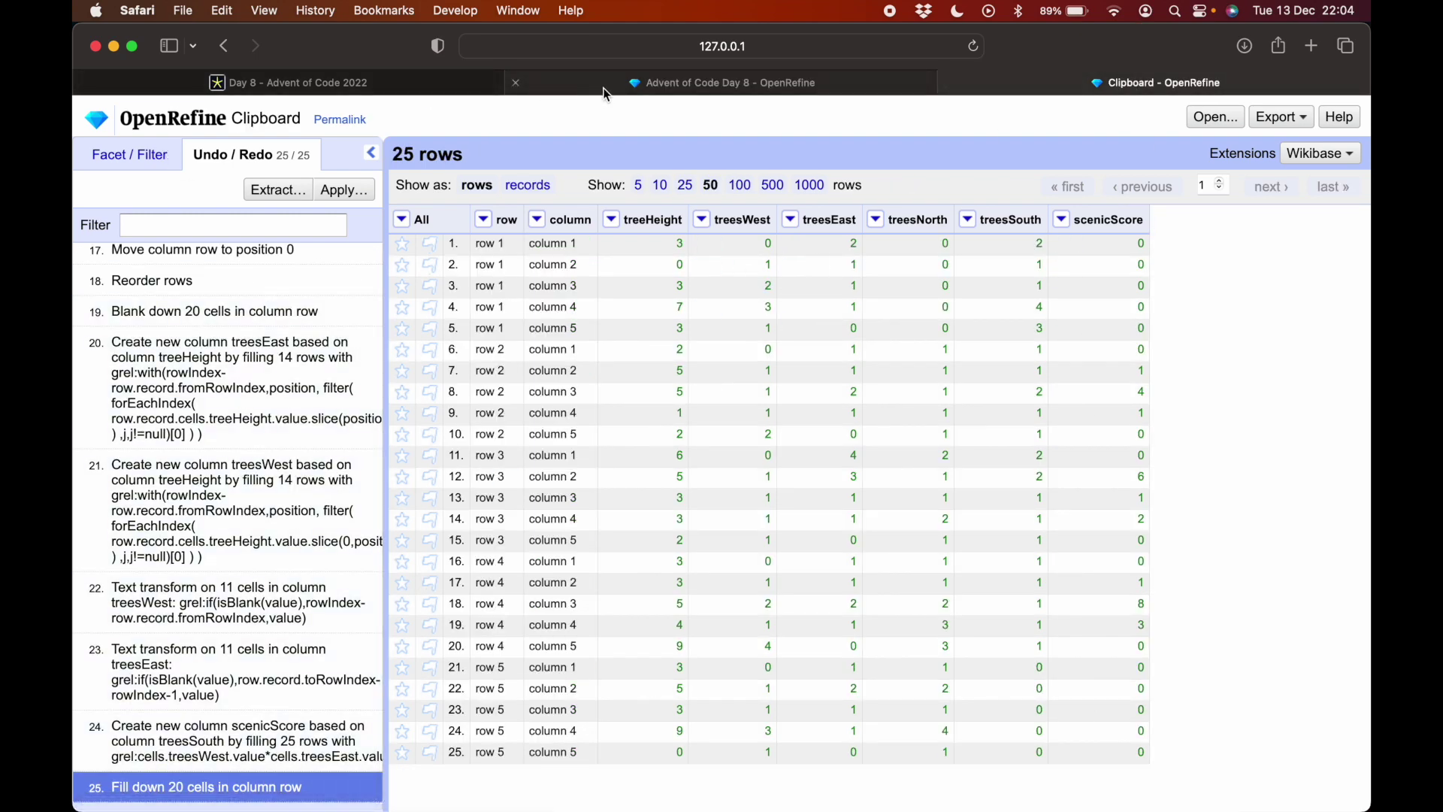
{"action": "left_click", "coordinate": [606, 90]}
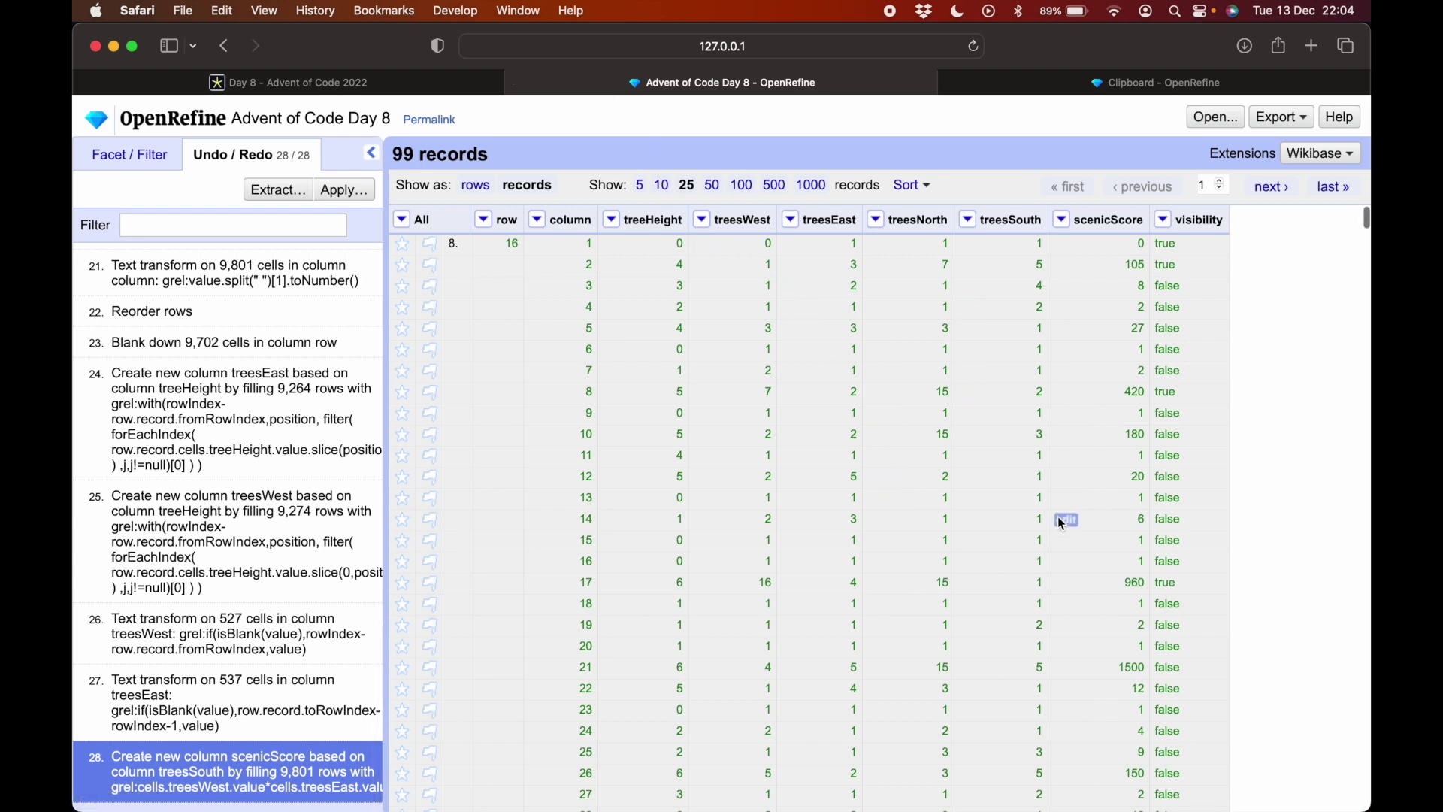
{"action": "scroll", "coordinate": [1060, 524], "scroll_direction": "down", "scroll_amount": 5}
{"action": "scroll", "coordinate": [1060, 525], "scroll_direction": "down", "scroll_amount": 10}
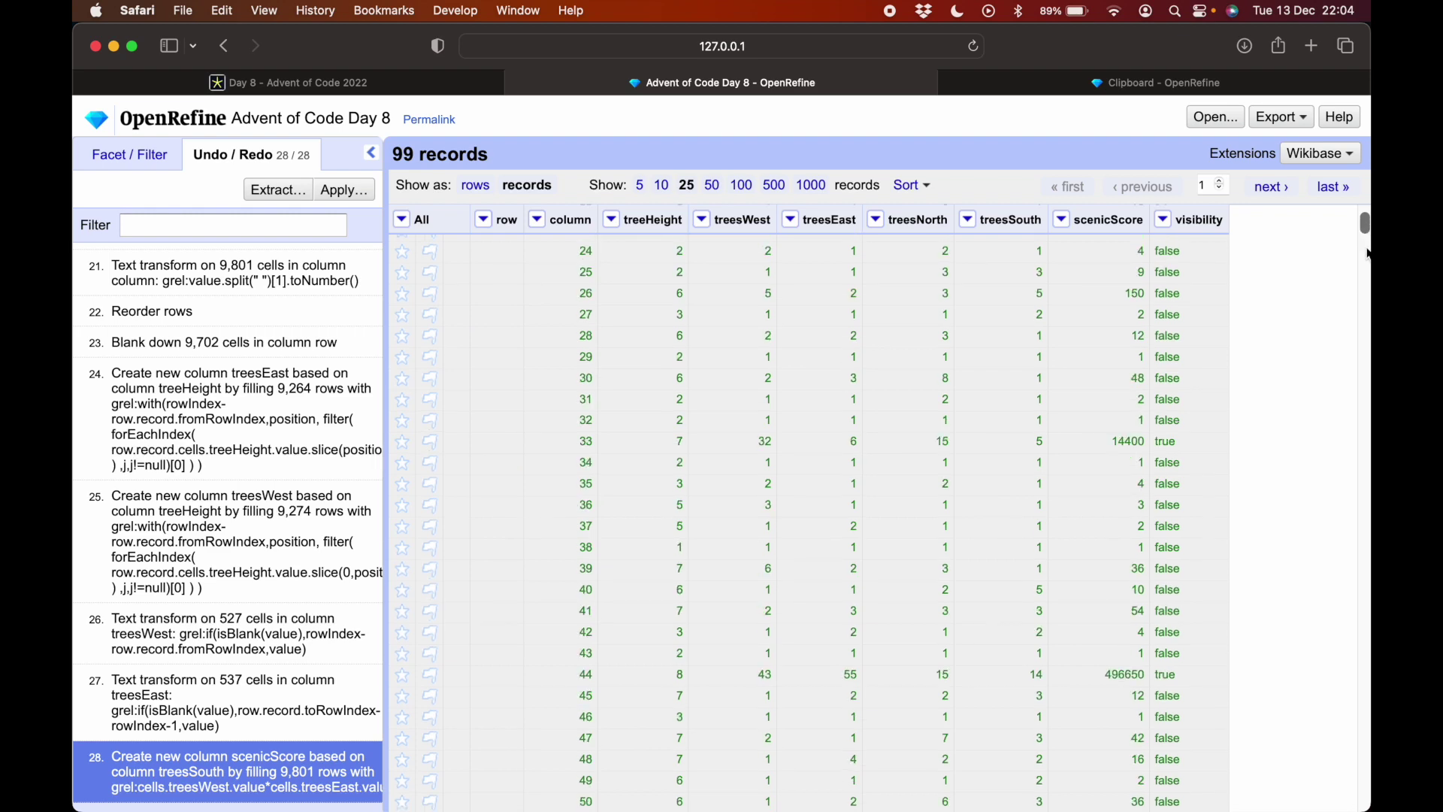
{"action": "scroll", "coordinate": [1344, 391], "scroll_direction": "up", "scroll_amount": 10}
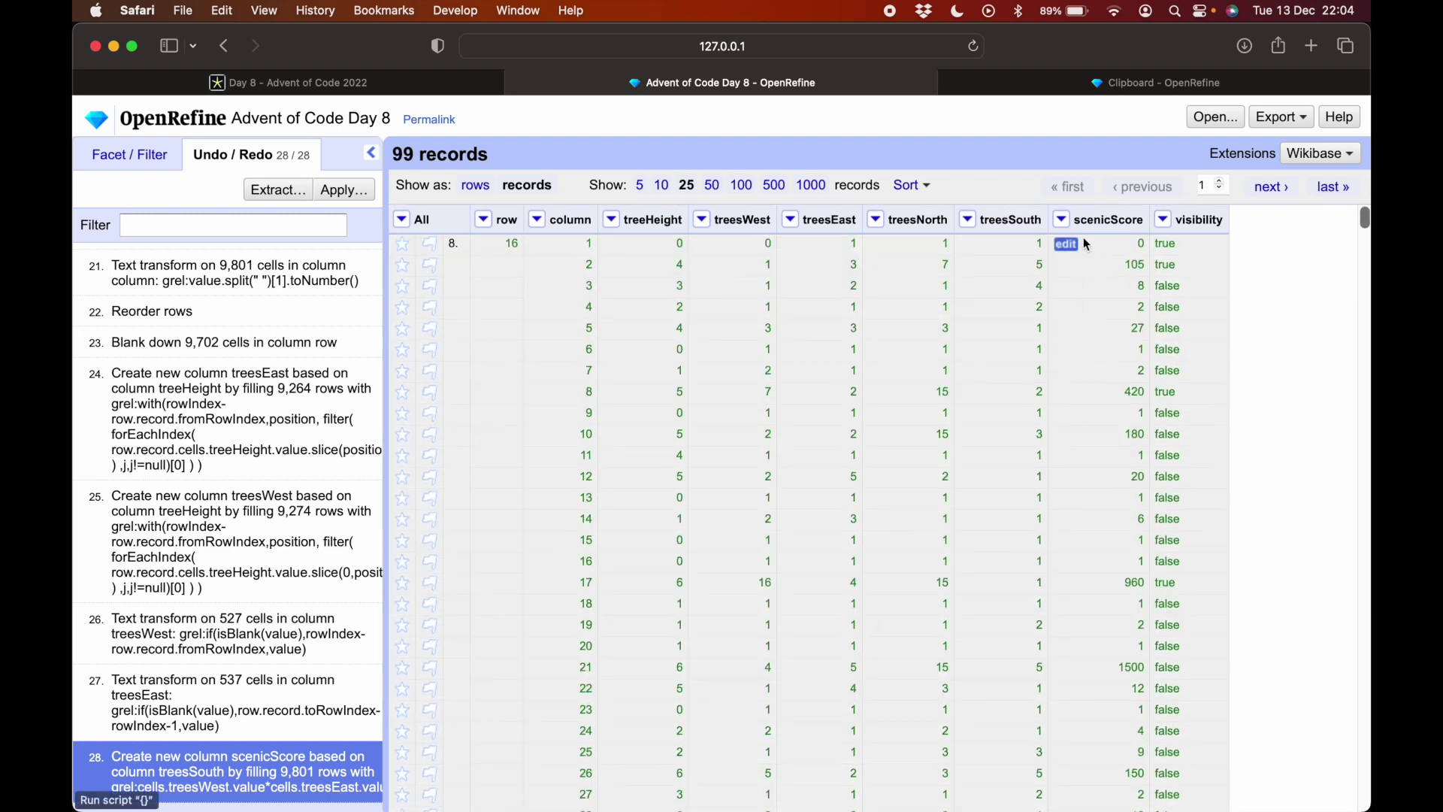
{"action": "left_click", "coordinate": [1061, 219]}
{"action": "mouse_move", "coordinate": [1082, 331]}
{"action": "mouse_move", "coordinate": [1081, 381]}
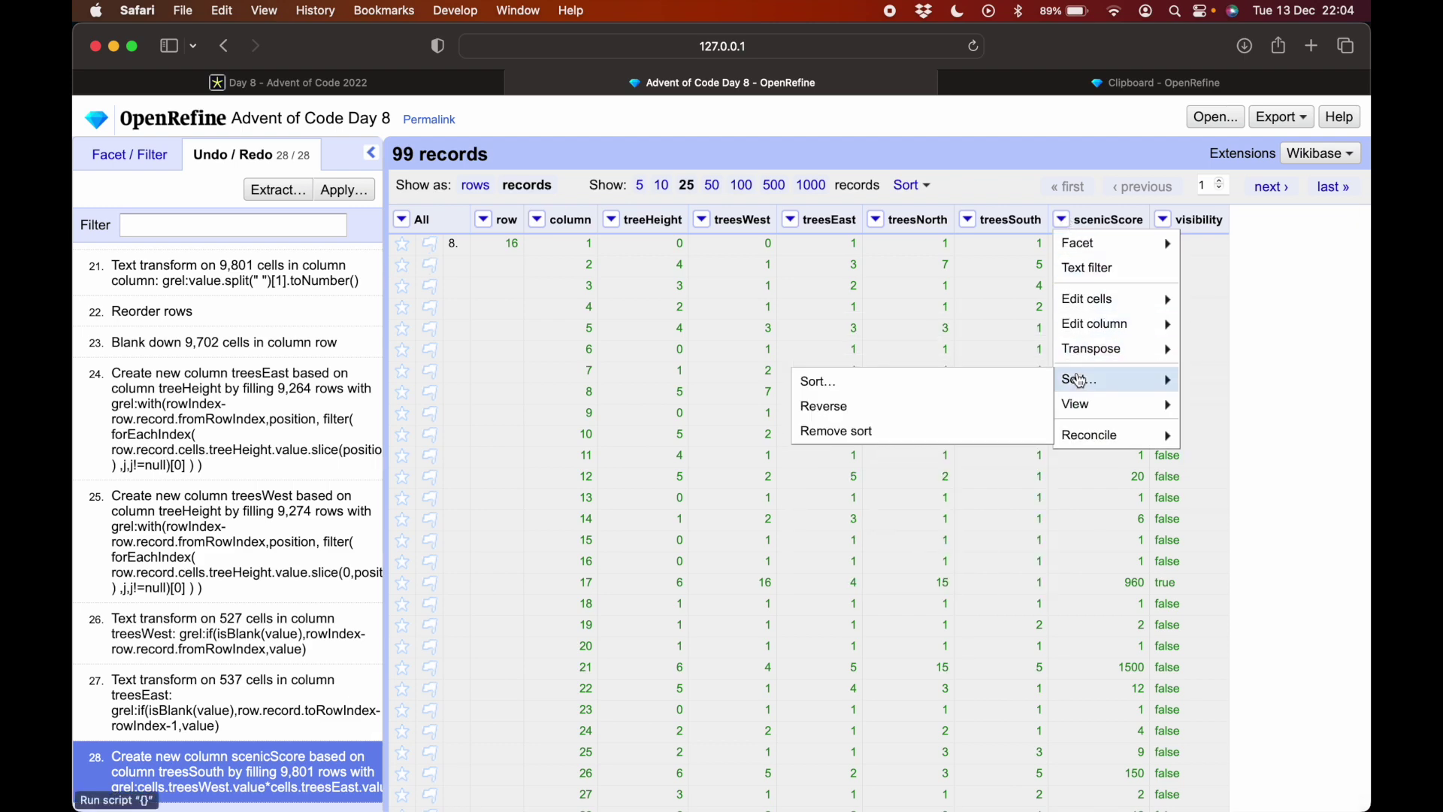
{"action": "left_click", "coordinate": [483, 221]}
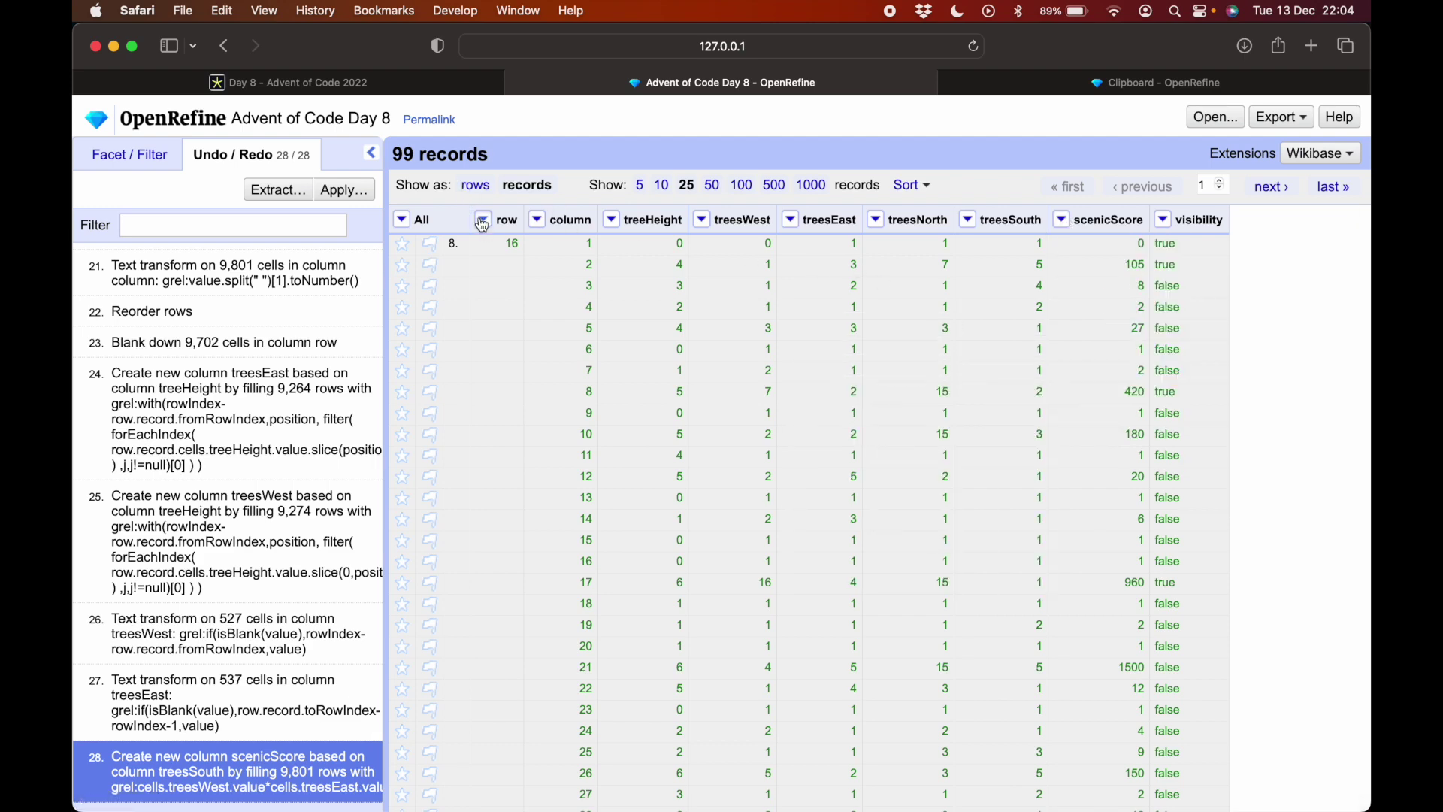
{"action": "left_click", "coordinate": [482, 221]}
{"action": "mouse_move", "coordinate": [517, 299]}
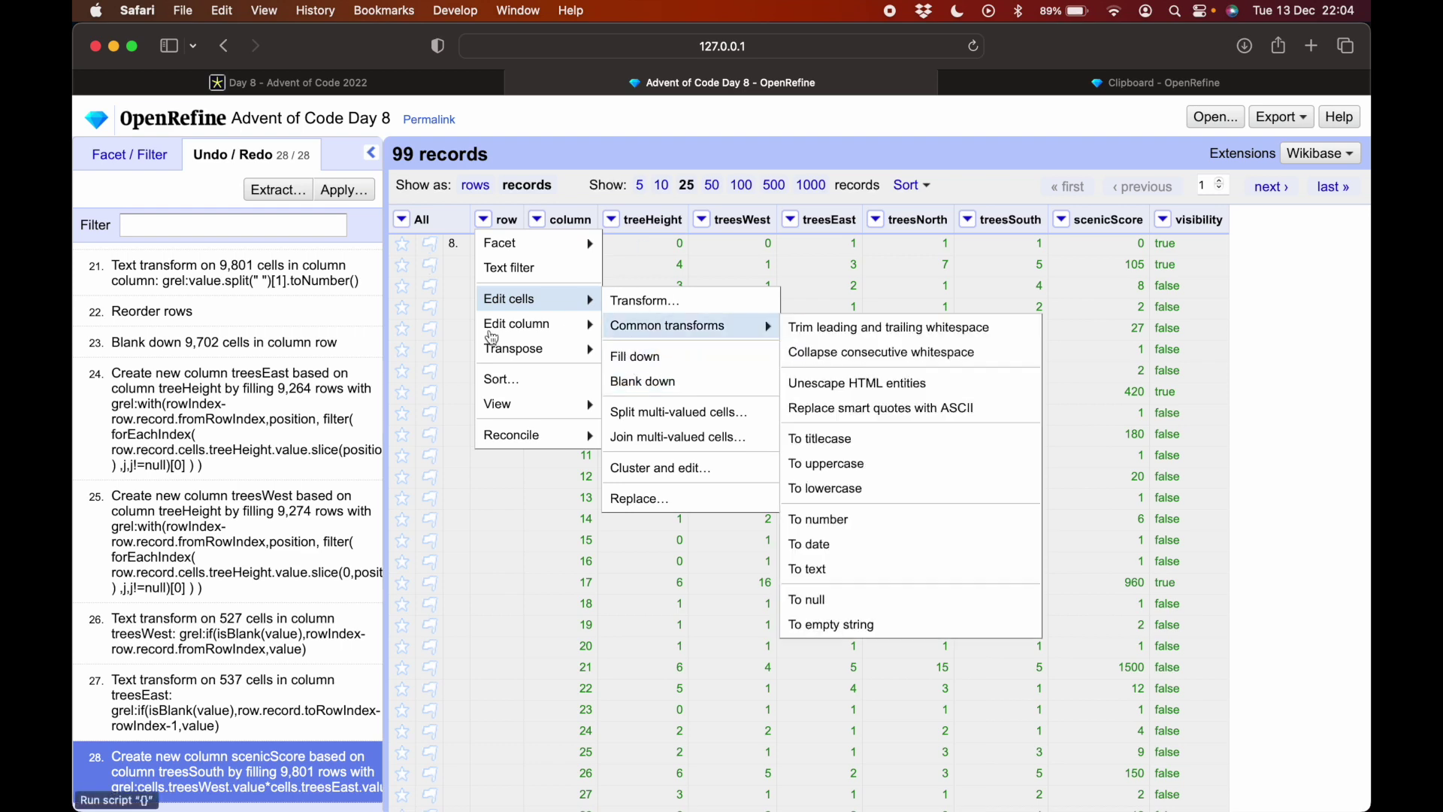
{"action": "mouse_move", "coordinate": [526, 404]}
{"action": "left_click", "coordinate": [635, 296]}
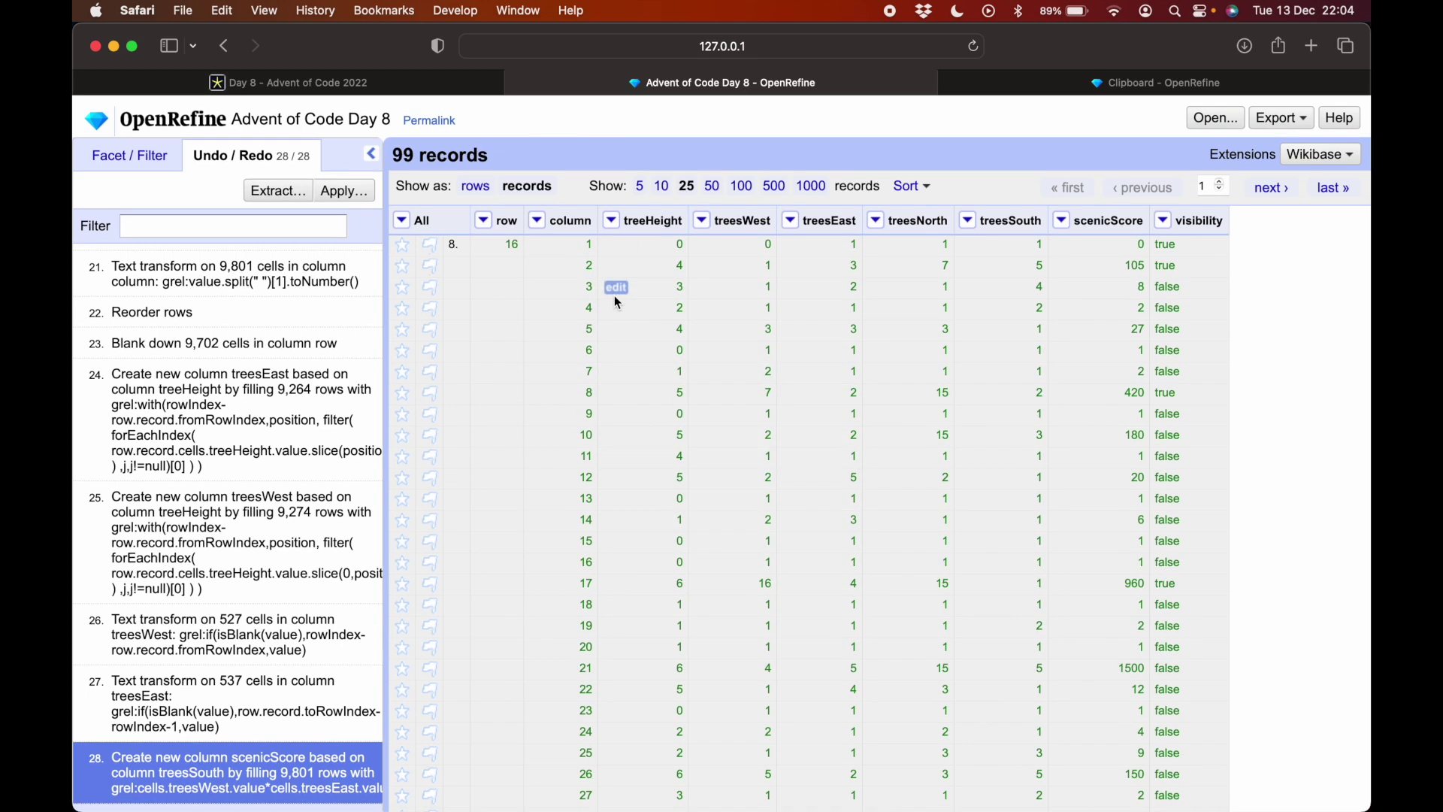
Reorder the rows permanently by the scenicScore sort and revert the project history to the creation of the scenicScore column.
{"action": "left_click", "coordinate": [145, 154]}
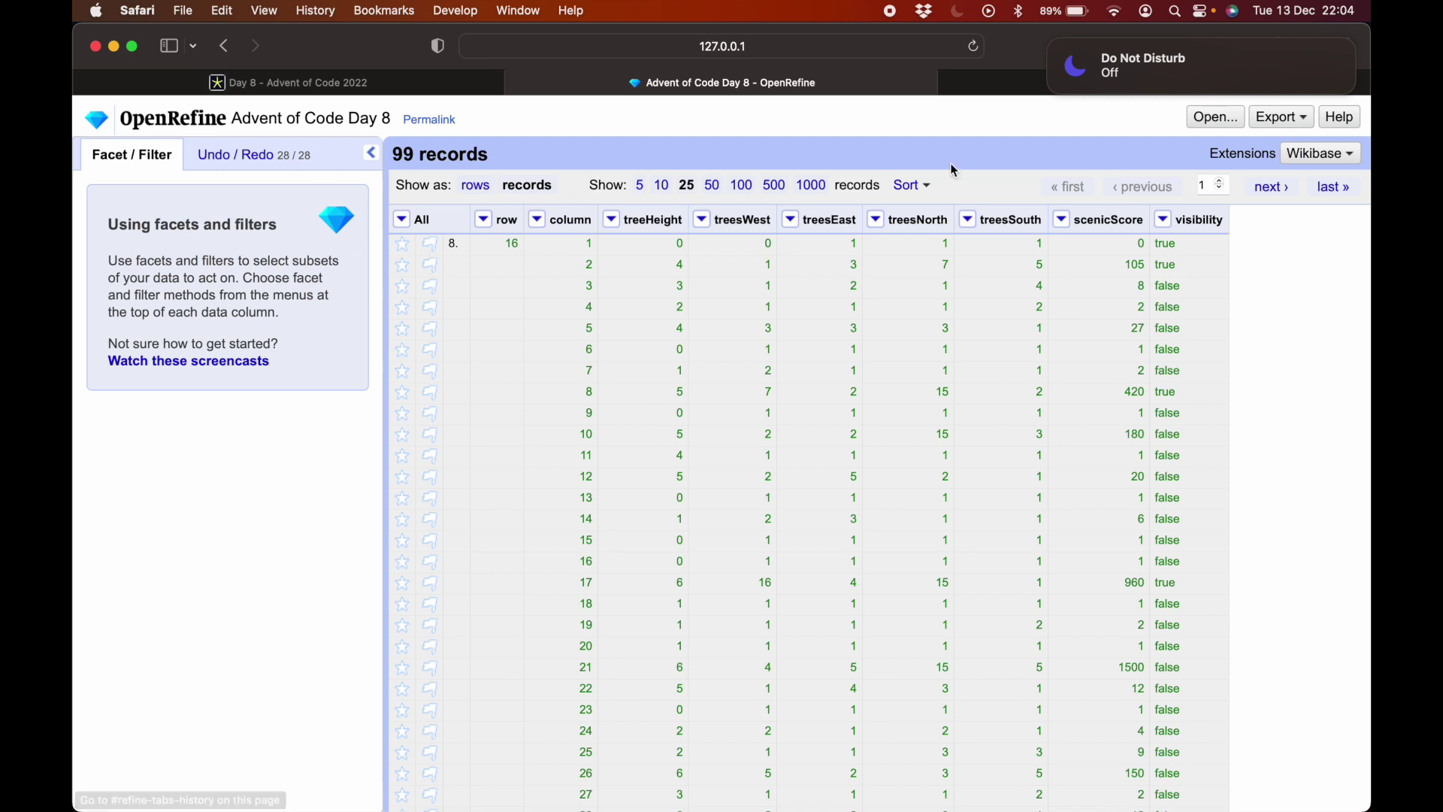
{"action": "left_click", "coordinate": [914, 186]}
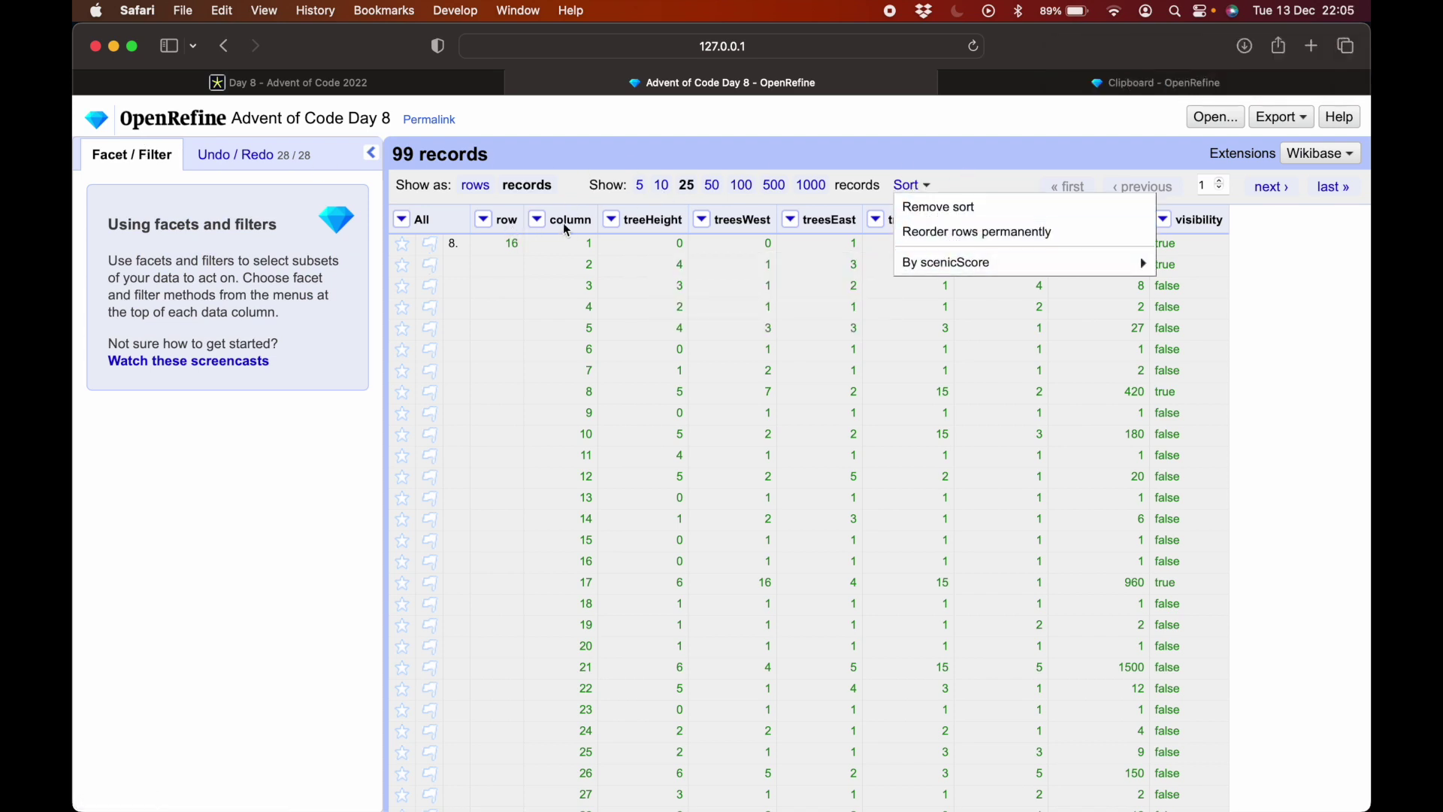
{"action": "left_click", "coordinate": [978, 231]}
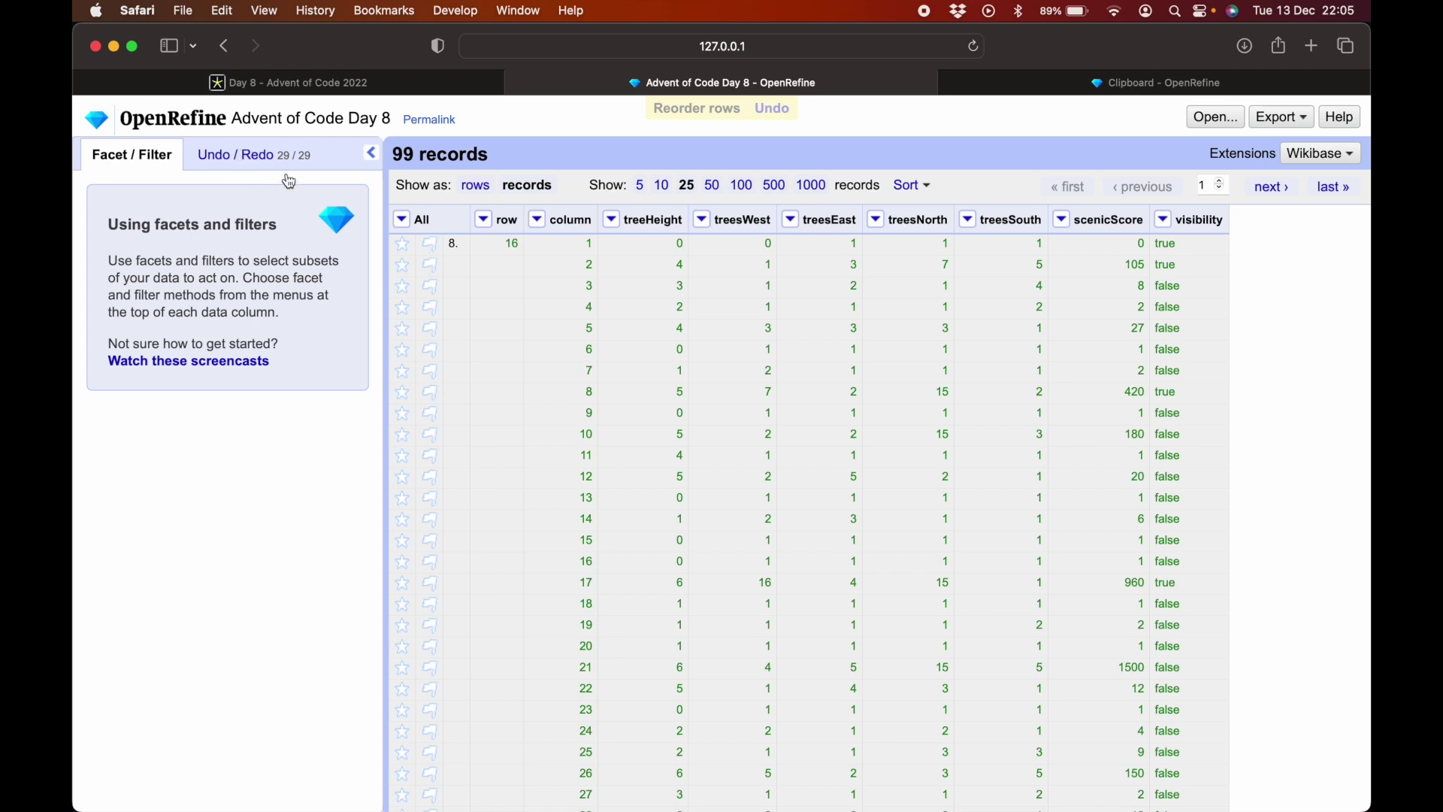
{"action": "left_click", "coordinate": [240, 156]}
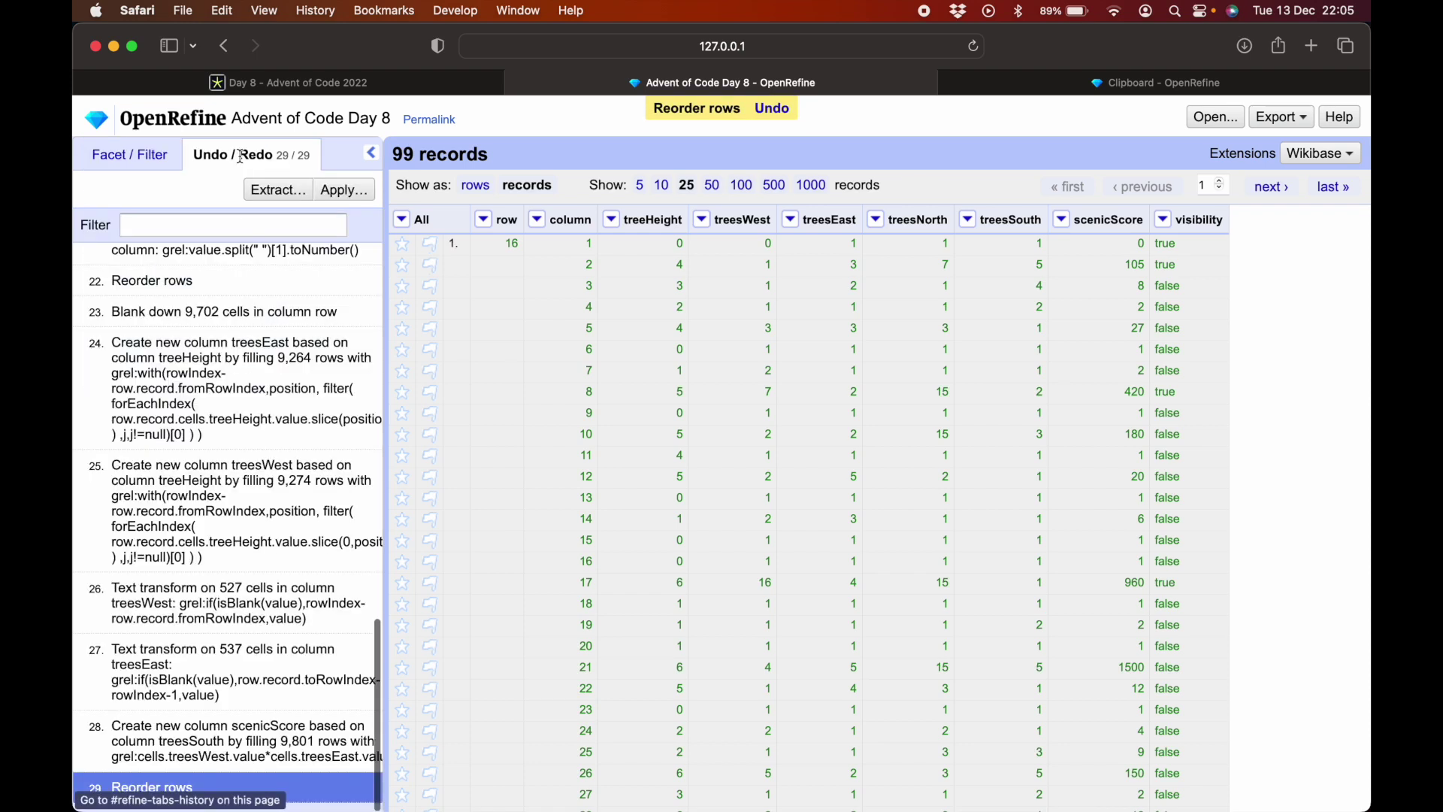
{"action": "left_click", "coordinate": [193, 734]}
Fill down the blank cells in the row column.
{"action": "left_click", "coordinate": [485, 221]}
{"action": "mouse_move", "coordinate": [554, 297]}
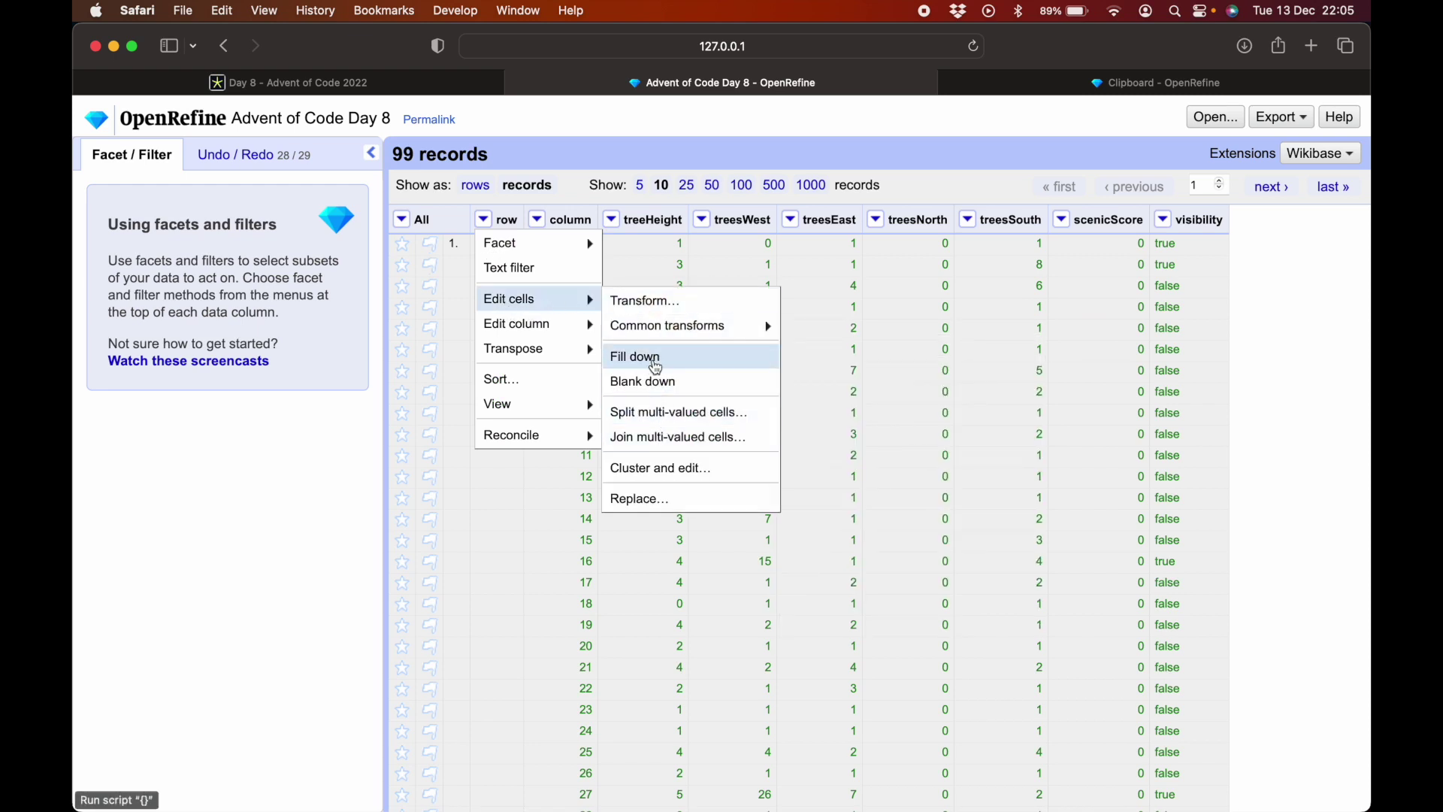
{"action": "left_click", "coordinate": [636, 357]}
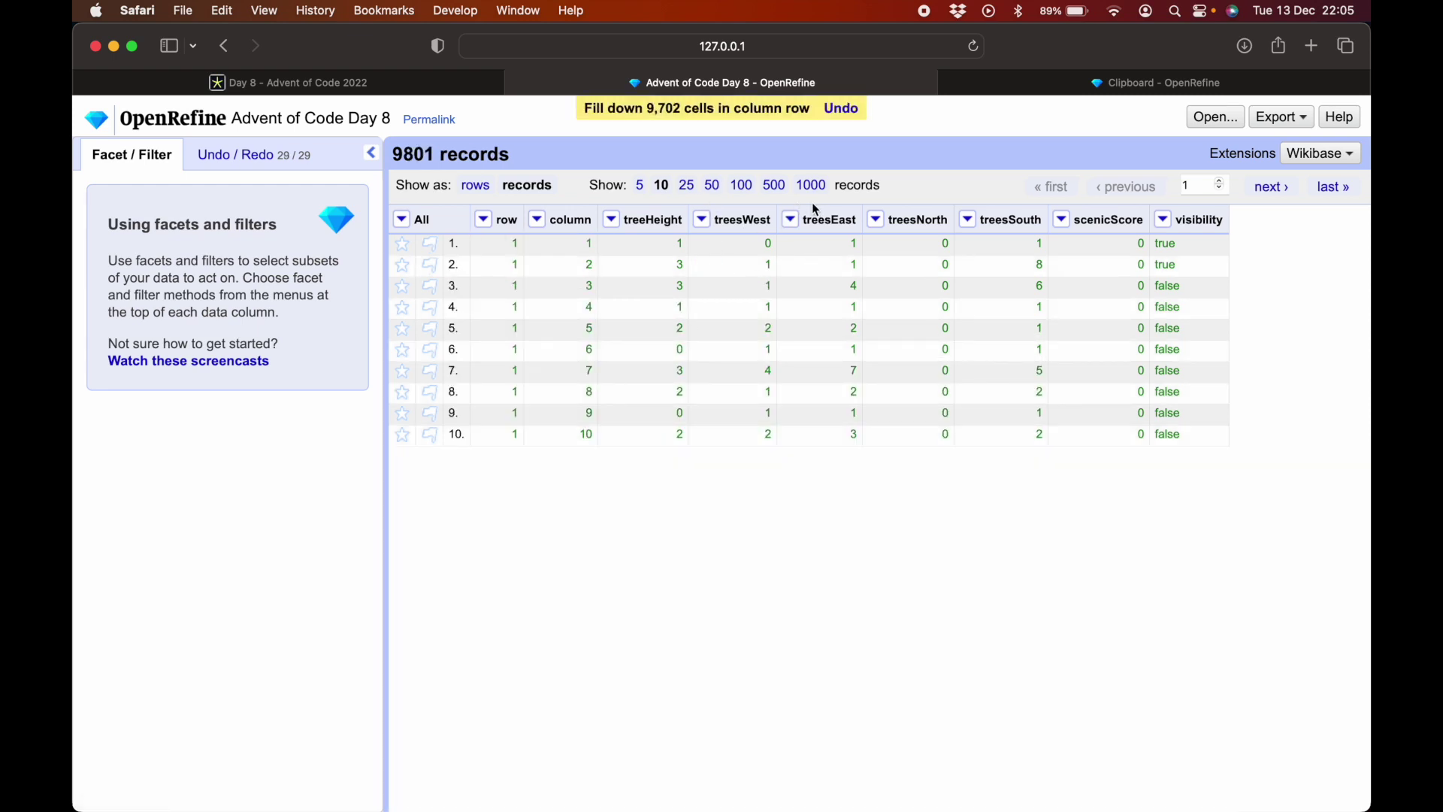
Sort the scenicScore column as numbers, largest first.
{"action": "left_click", "coordinate": [1063, 220]}
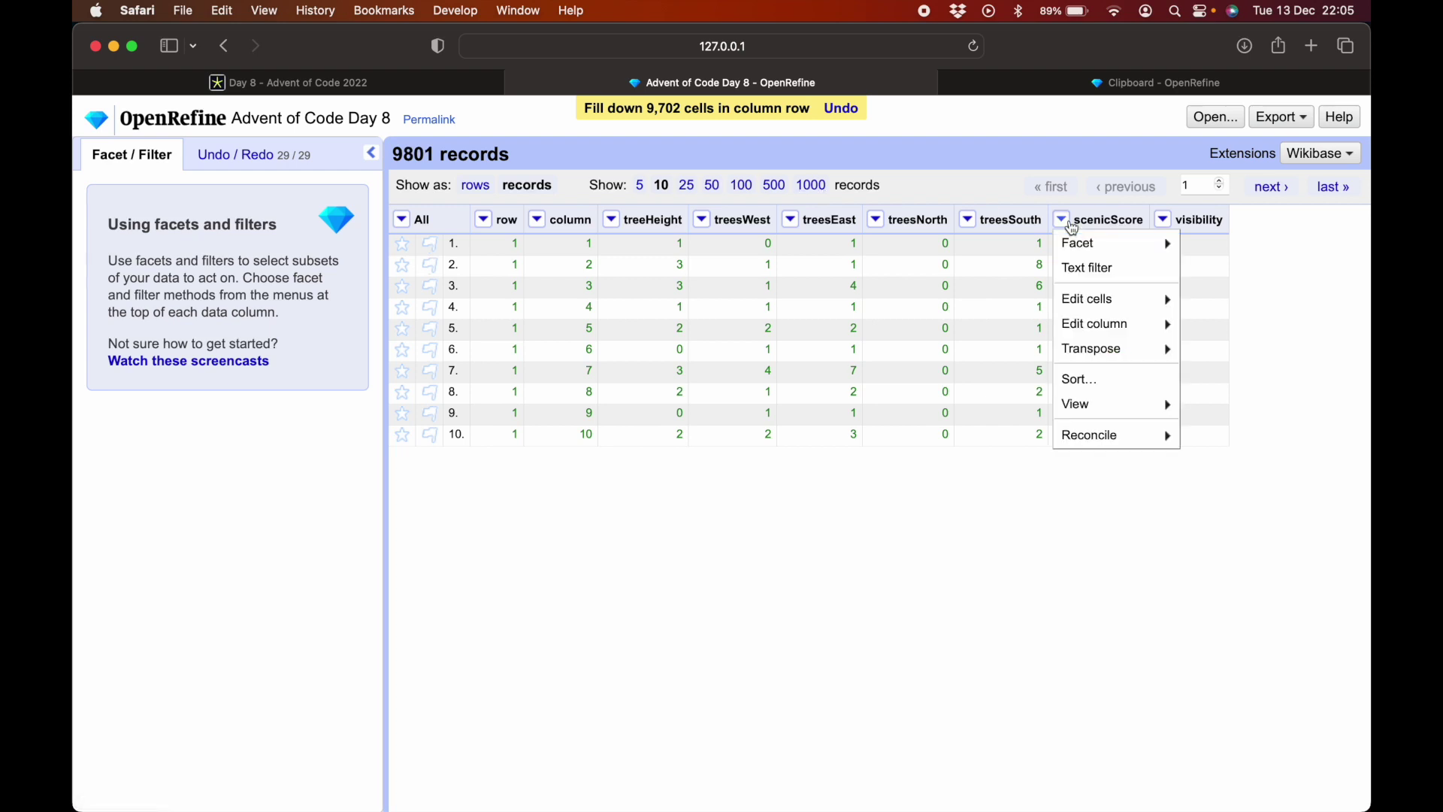
{"action": "left_click", "coordinate": [1105, 388]}
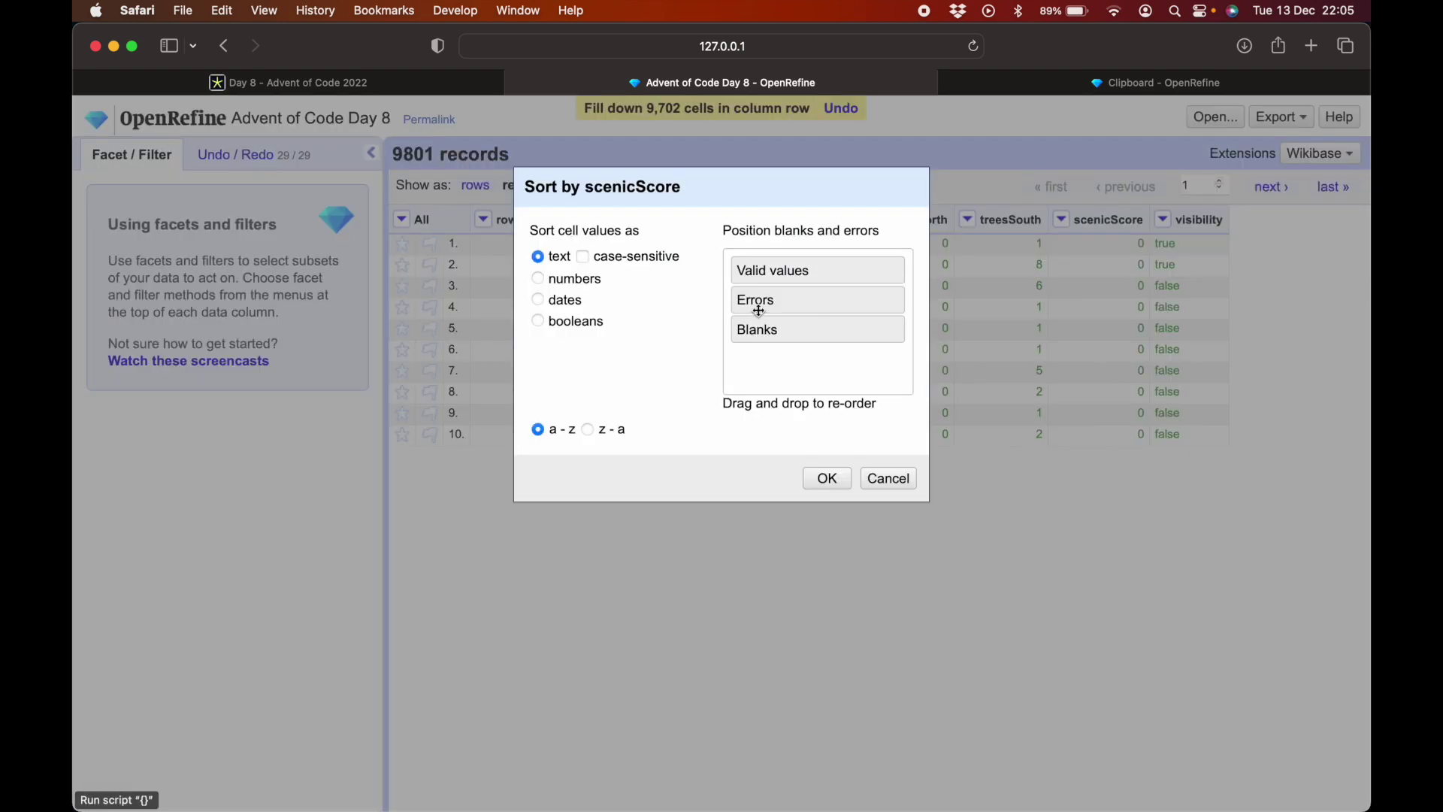
{"action": "left_click", "coordinate": [574, 290]}
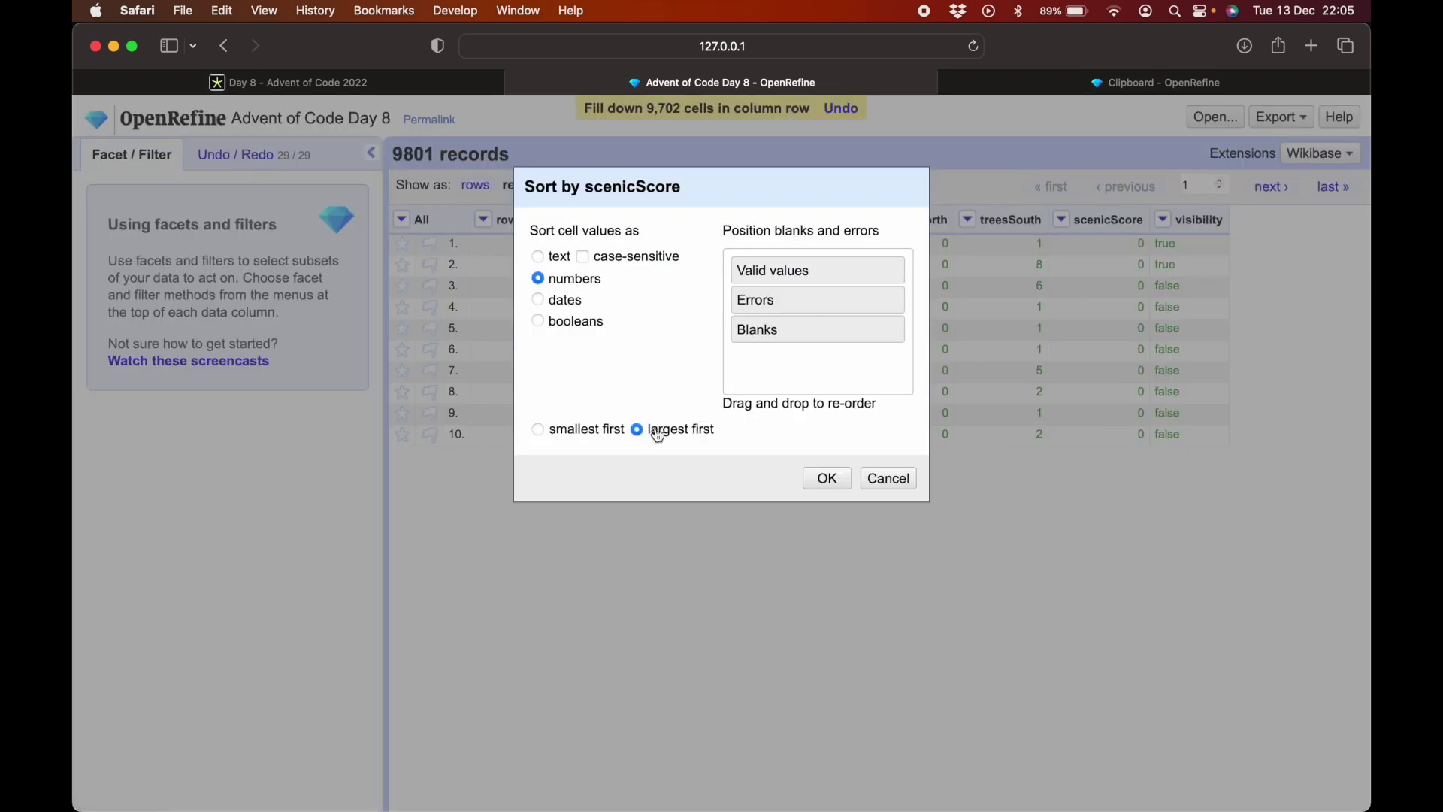
{"action": "left_click", "coordinate": [830, 478]}
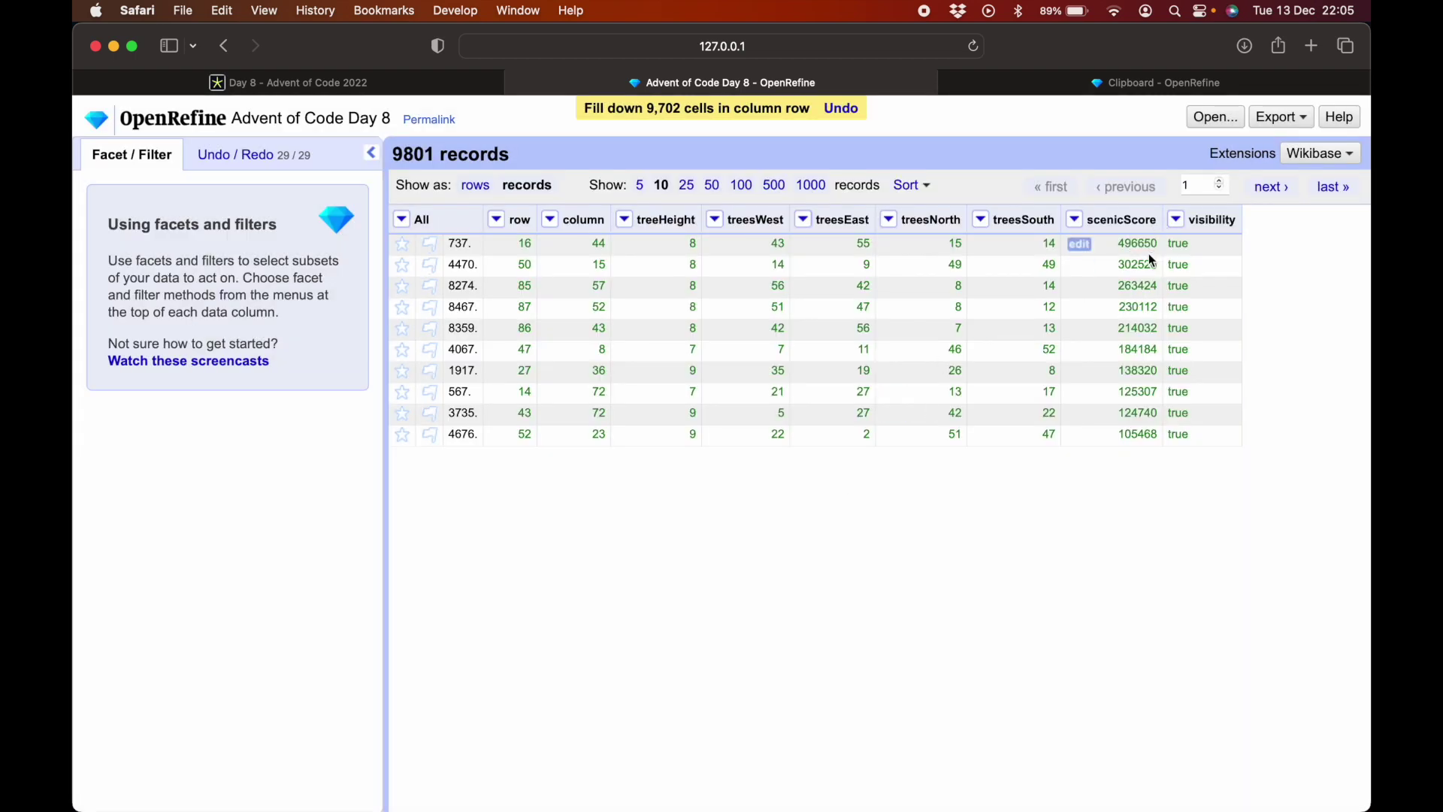
Highlight the top scenicScore value and compare it with the Part Two puzzle answer on the Advent of Code Day 8 page.
{"action": "left_click_drag", "start_coordinate": [1112, 243], "coordinate": [1160, 245]}
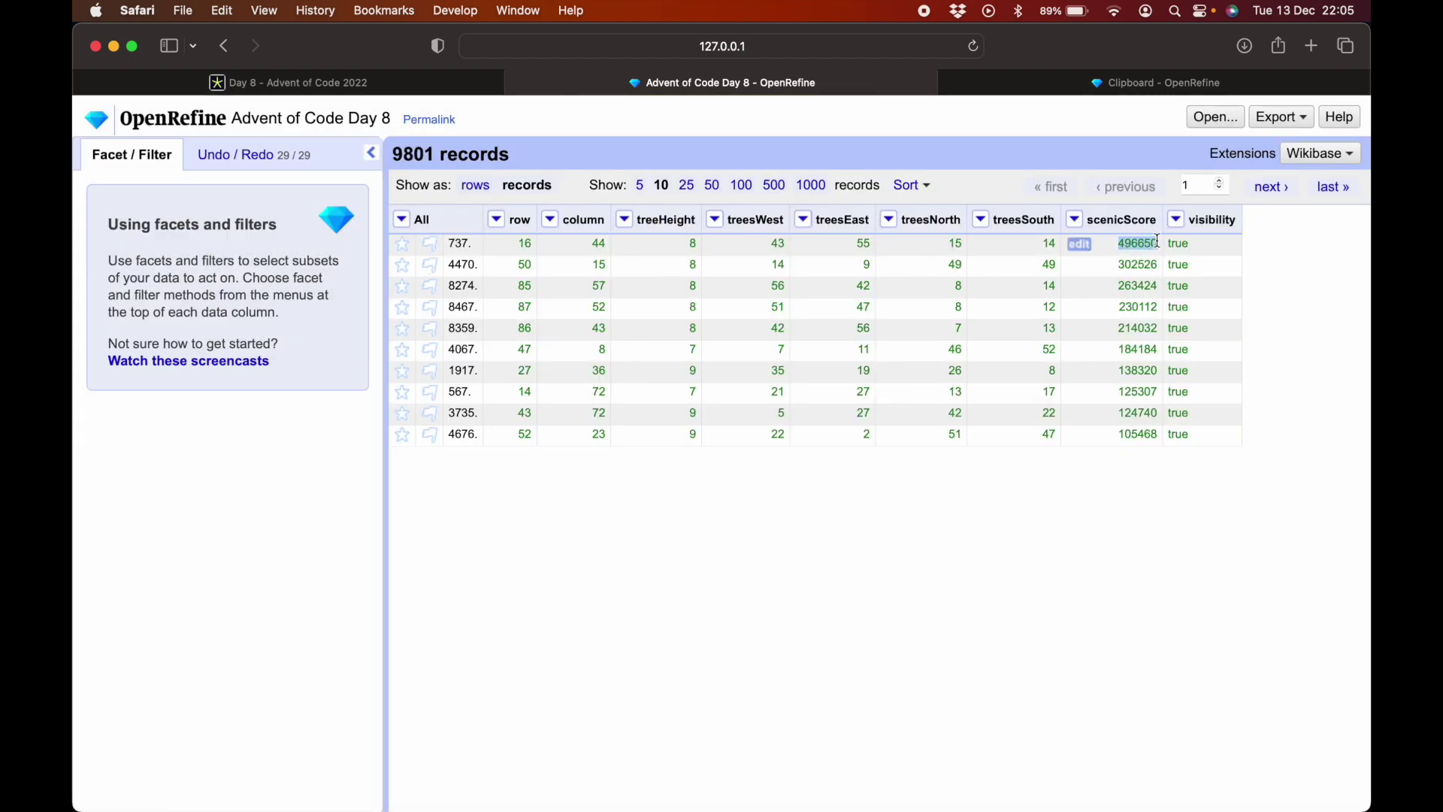
{"action": "left_click", "coordinate": [300, 82]}
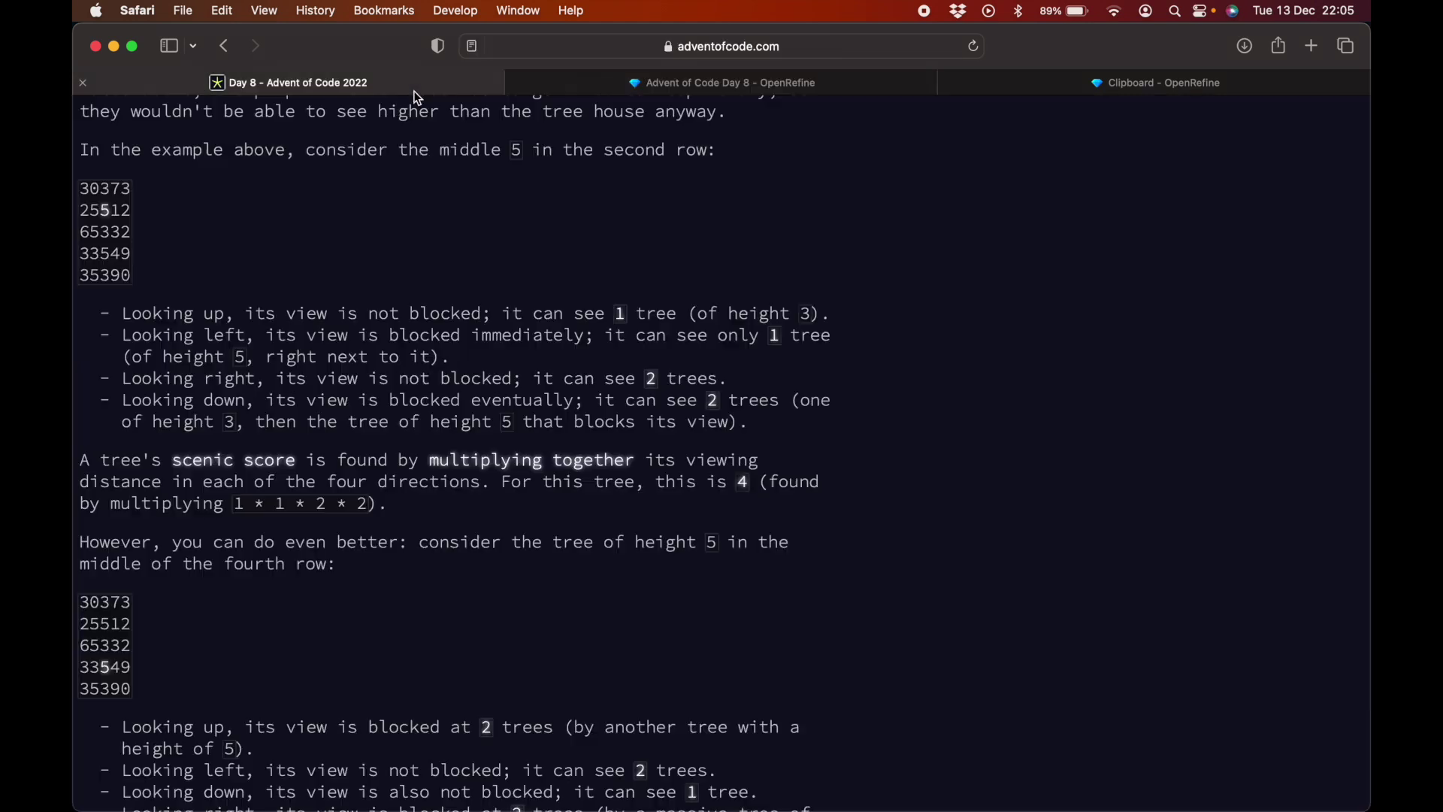
{"action": "scroll", "coordinate": [447, 611], "scroll_direction": "down", "scroll_amount": 5}
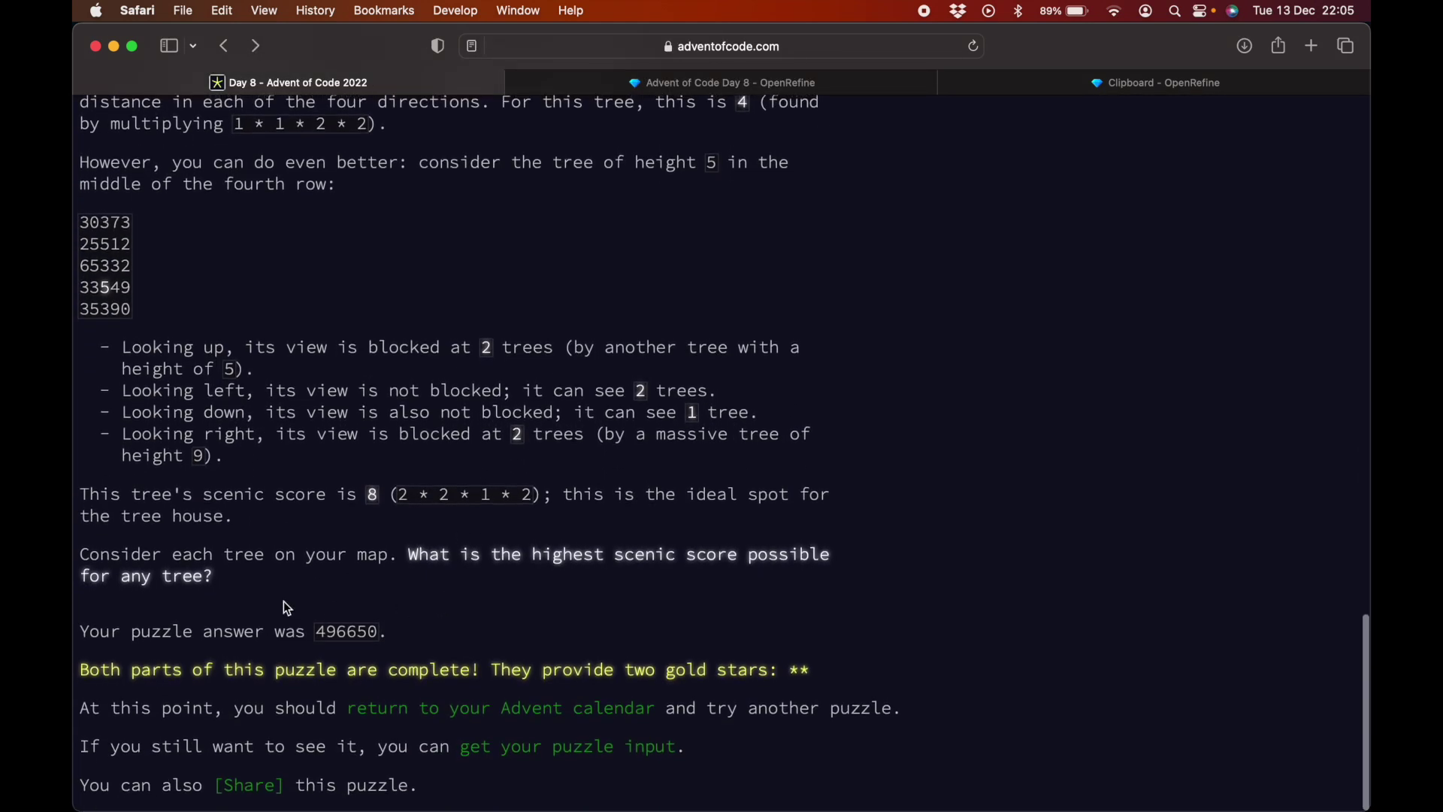
{"action": "left_click_drag", "start_coordinate": [323, 634], "coordinate": [376, 628]}
{"action": "double_click", "coordinate": [326, 669]}
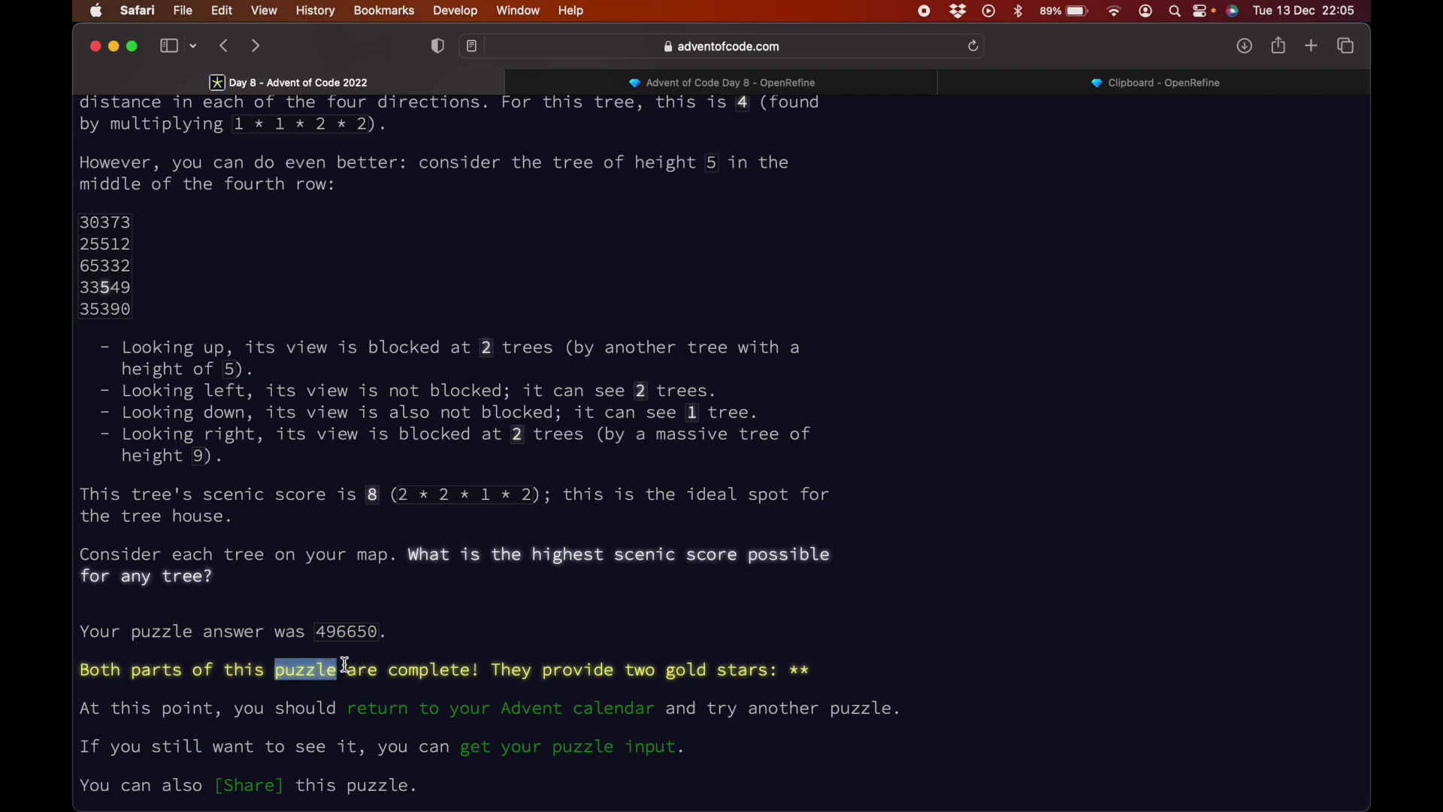